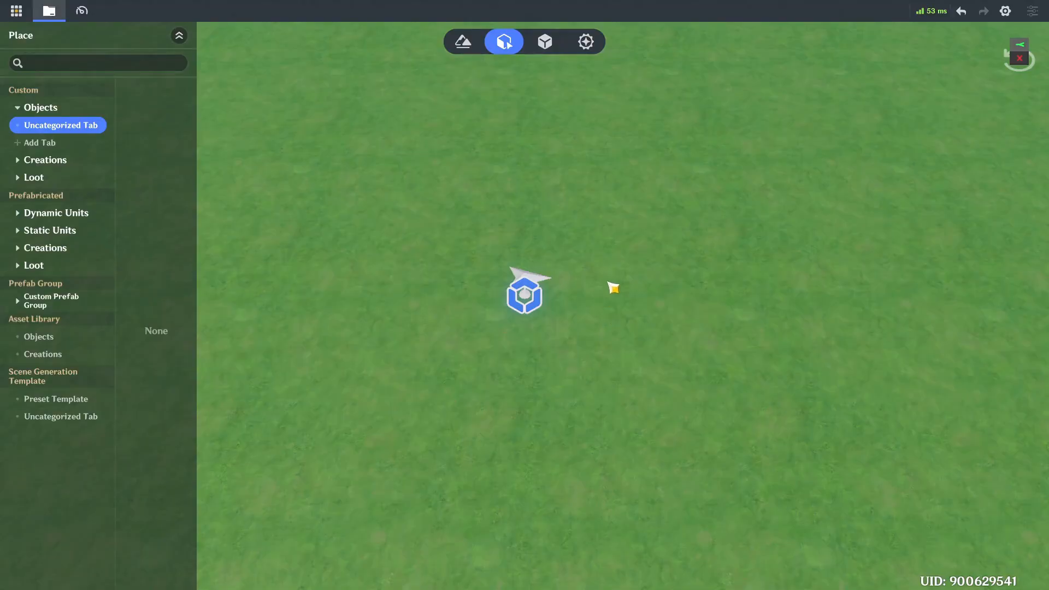
Step: Place an Empty Model from the dynamic units' Other category in the object prefab editing scene
click(545, 42)
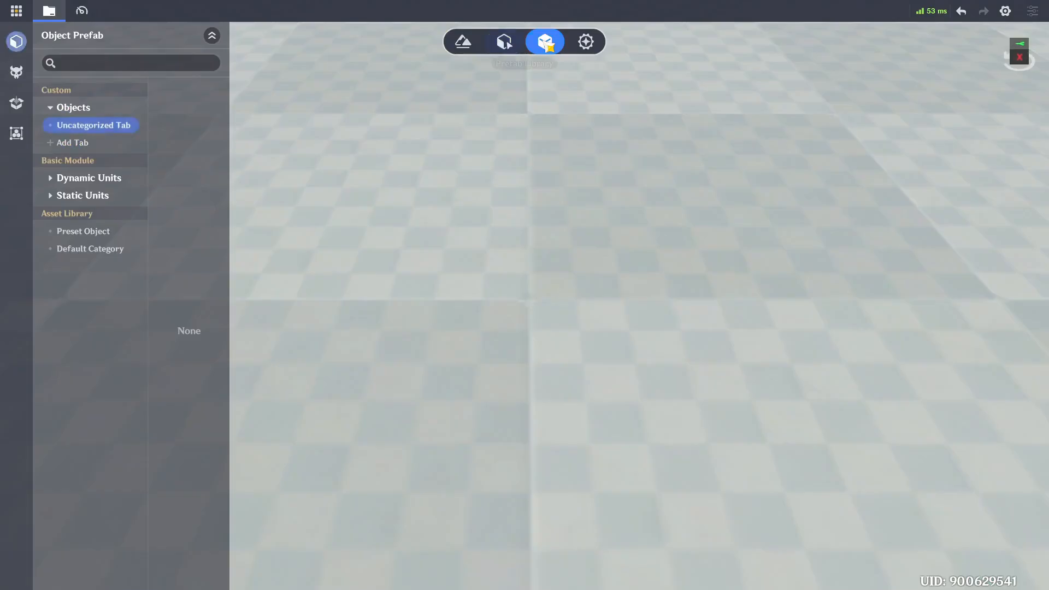
click(117, 178)
click(82, 231)
drag(182, 110, 544, 298)
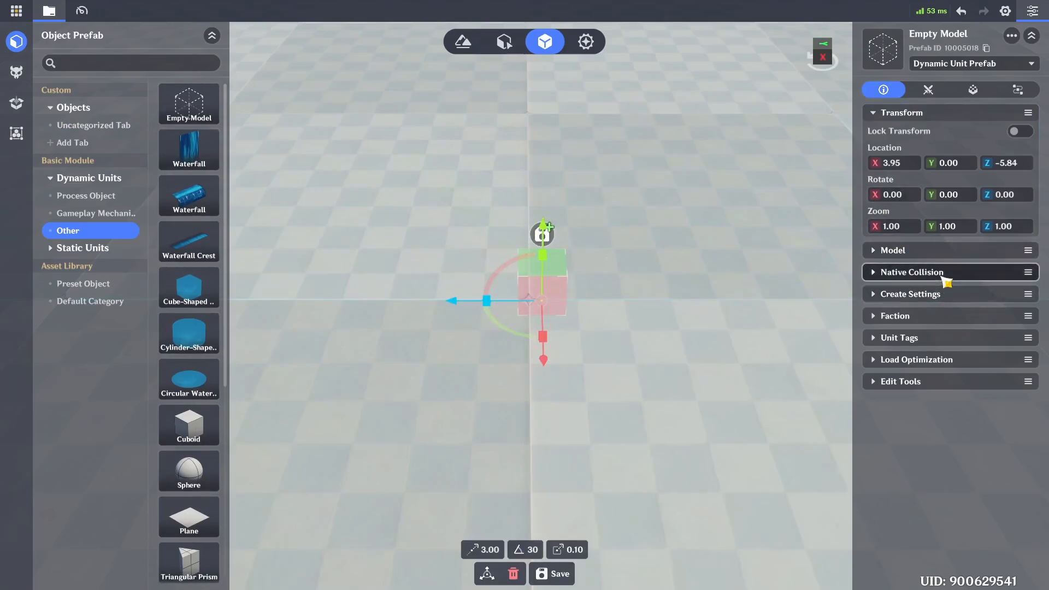
Step: Turn off the empty model's initially effective native collision and show its Z-axis orientation
click(923, 272)
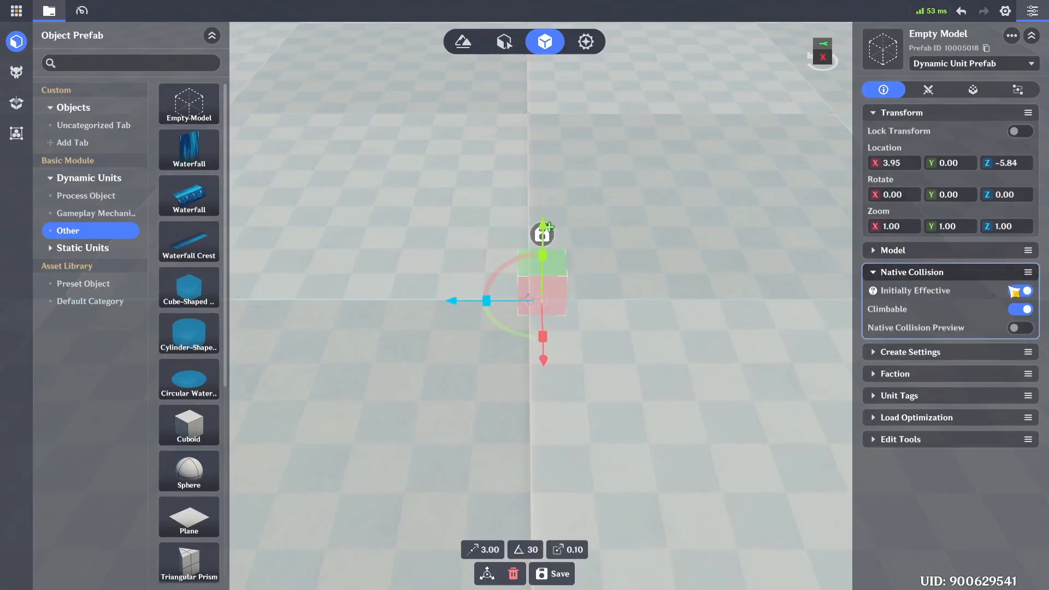
click(922, 440)
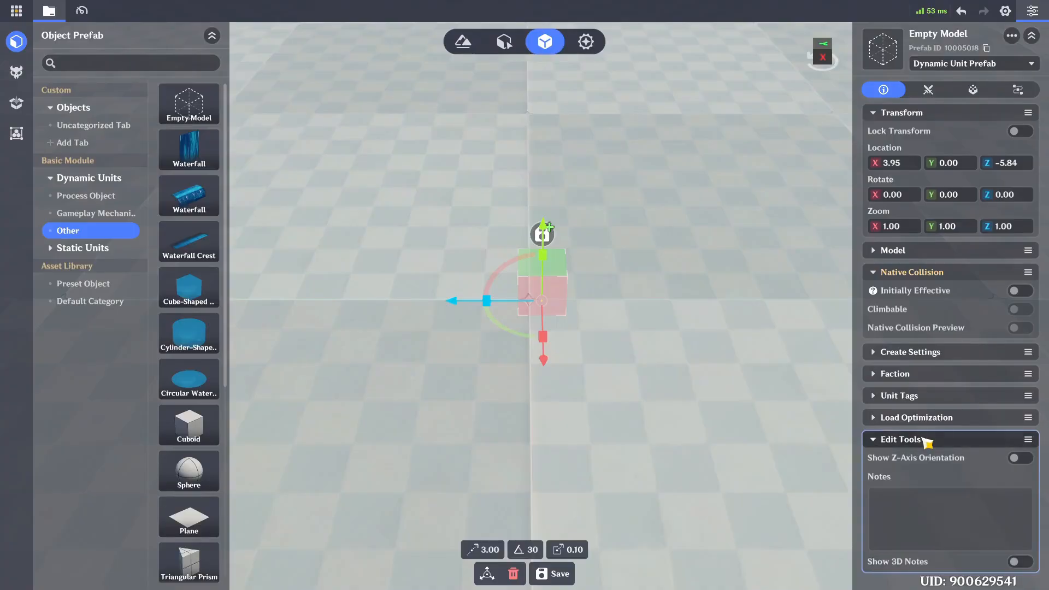
click(1027, 460)
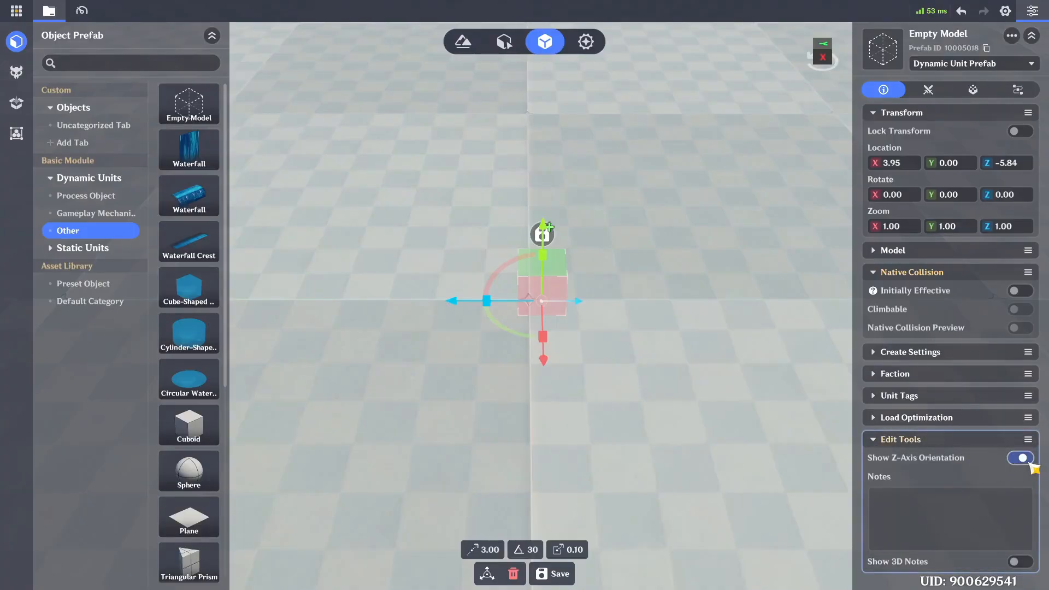
Step: Add a displayed 3D note reading "Anemo Ring" to the empty model and rename the model "Anemo Ring"
click(940, 518)
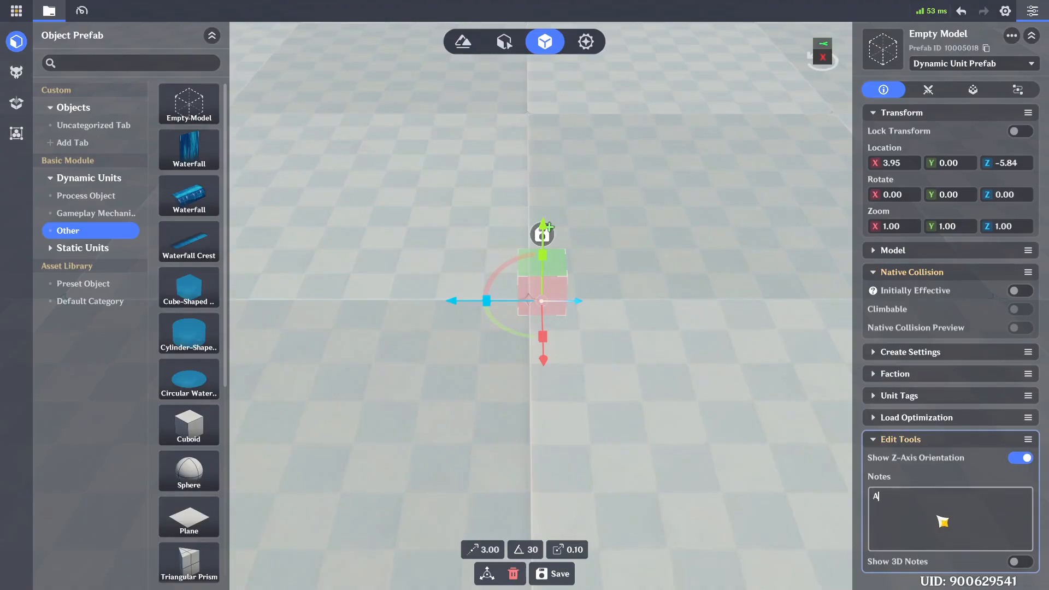
text(Anemo Ring)
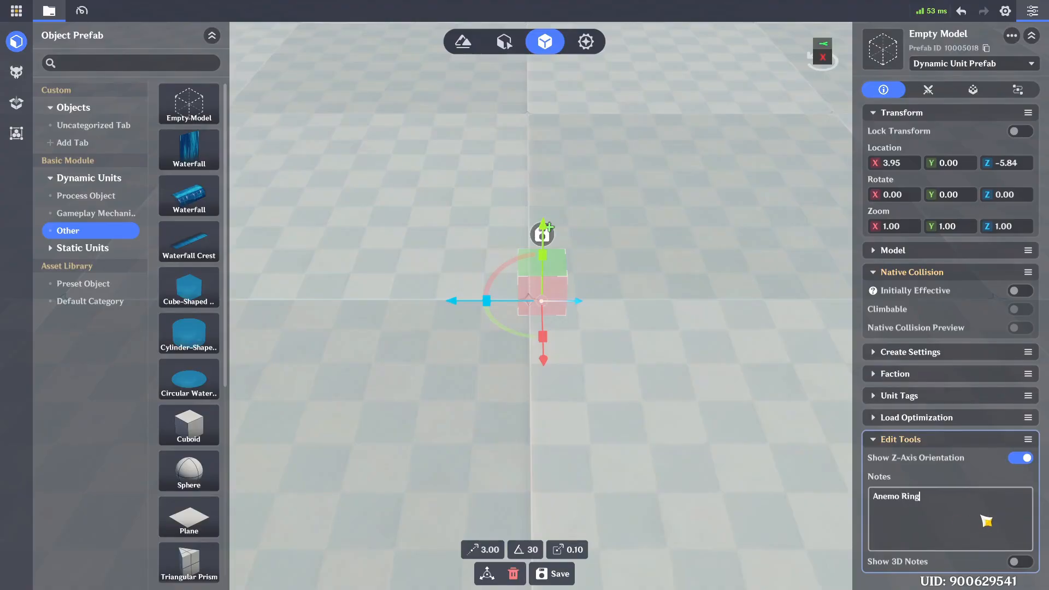
click(1020, 562)
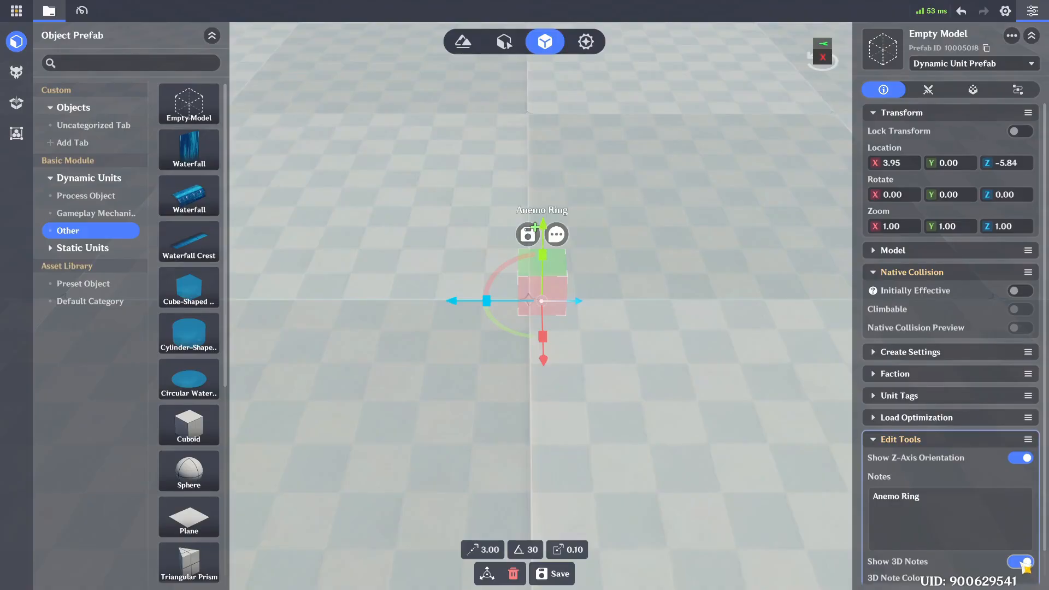
click(954, 34)
text(Anemo Ring)
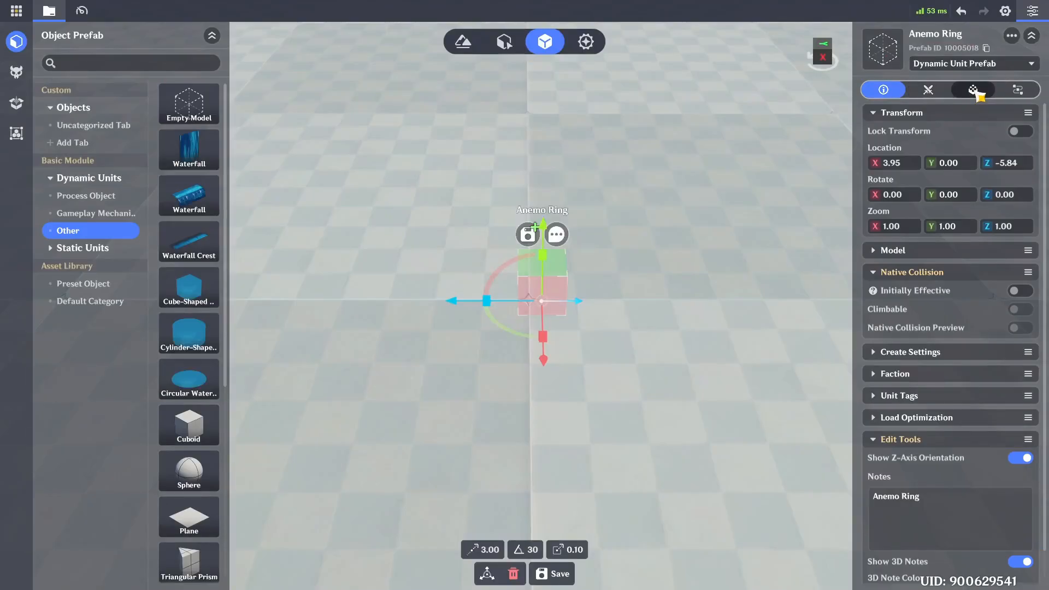
Step: Add a VFX player to the Anemo Ring and set its VFX asset type to Looping Effects
click(971, 89)
click(960, 216)
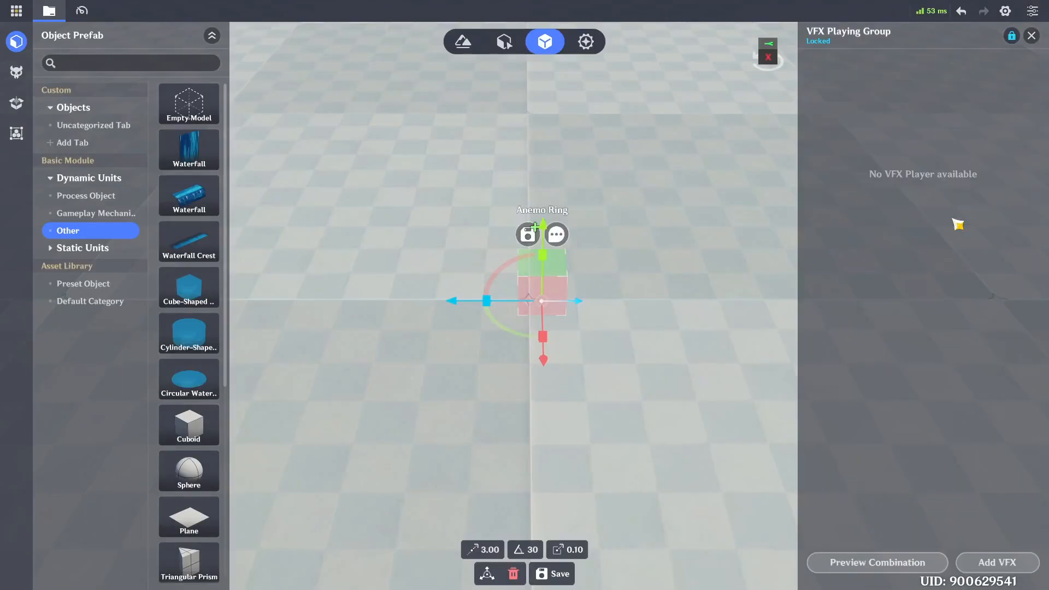
click(996, 562)
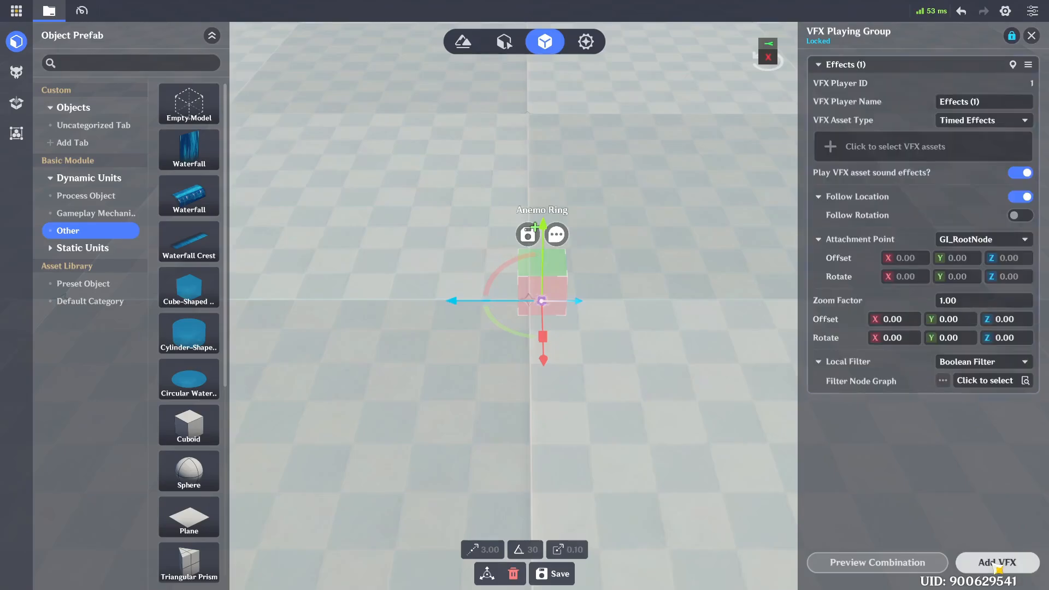
click(966, 121)
click(964, 138)
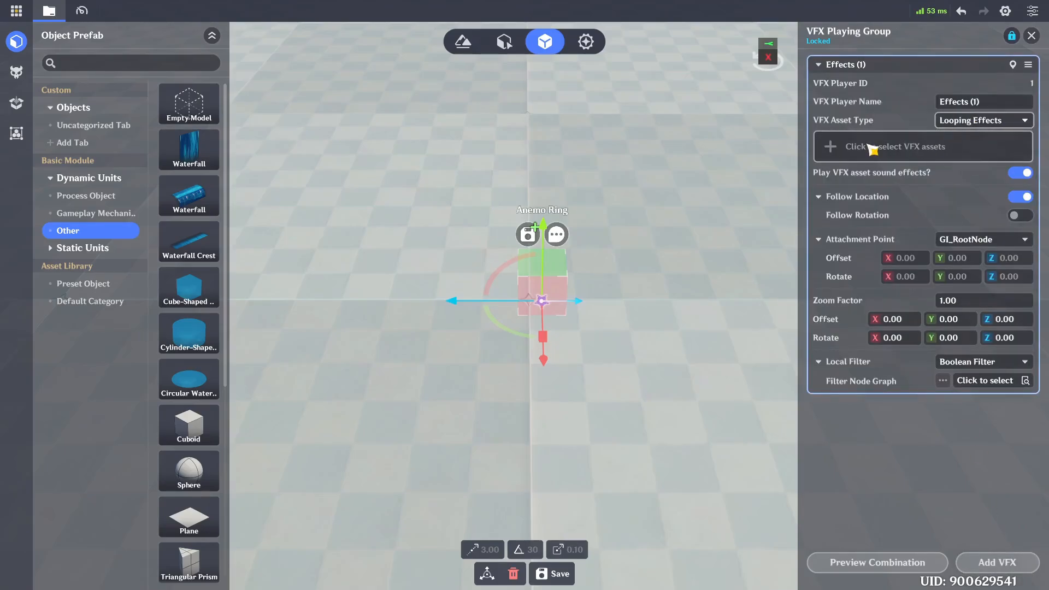
Step: Assign the Horizontal Wind Current effect to the VFX player and preview it in the scene
click(872, 149)
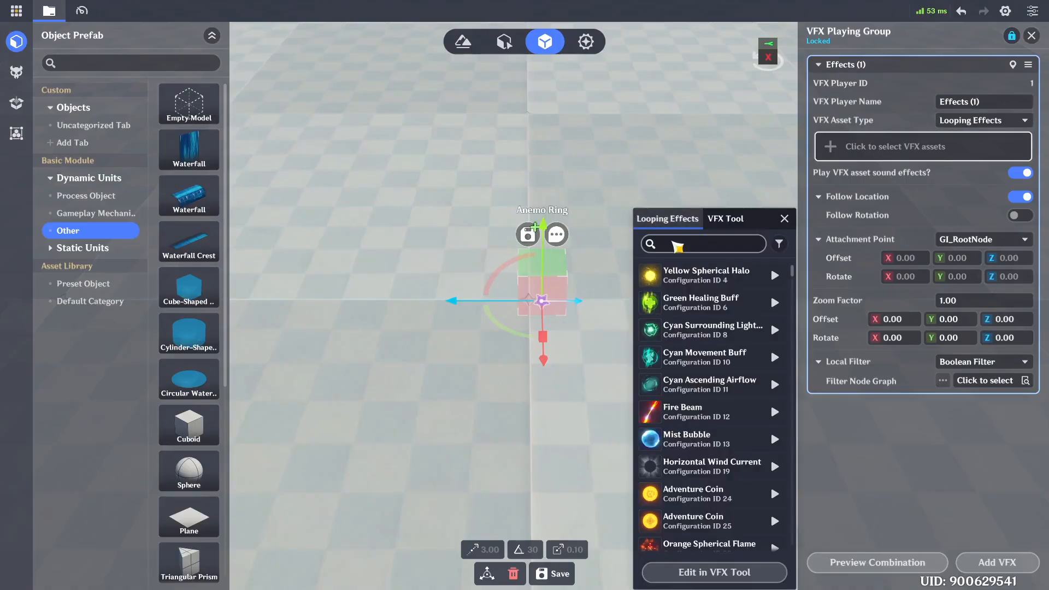
click(677, 247)
text(horizon)
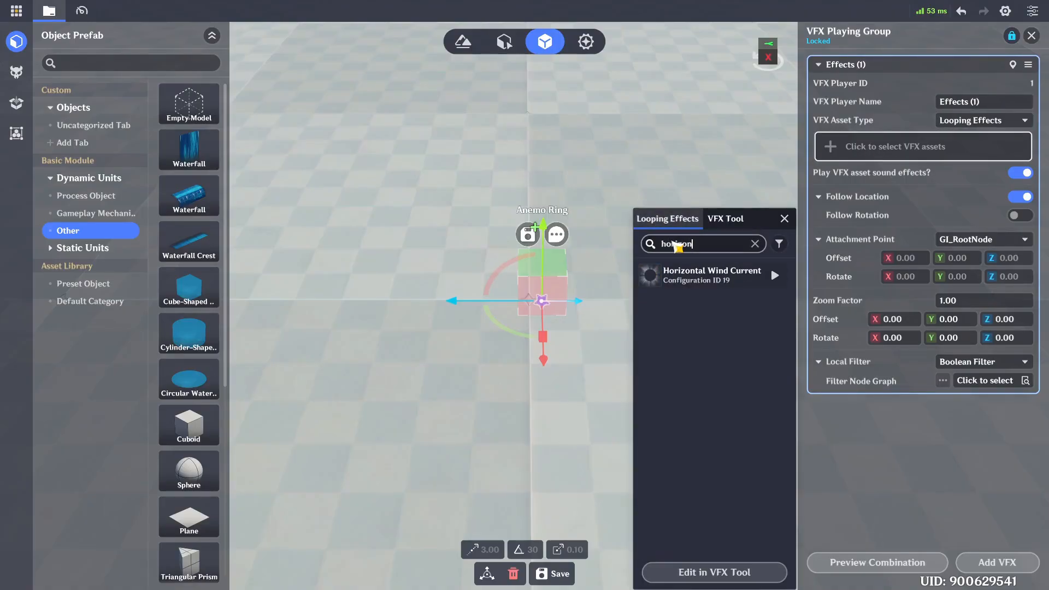
click(708, 277)
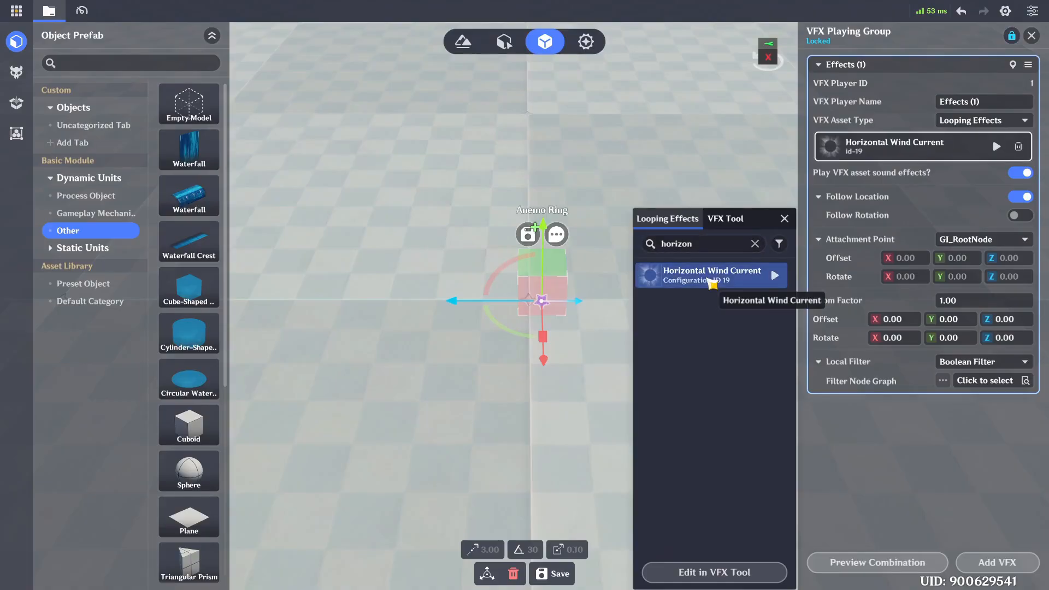
click(996, 147)
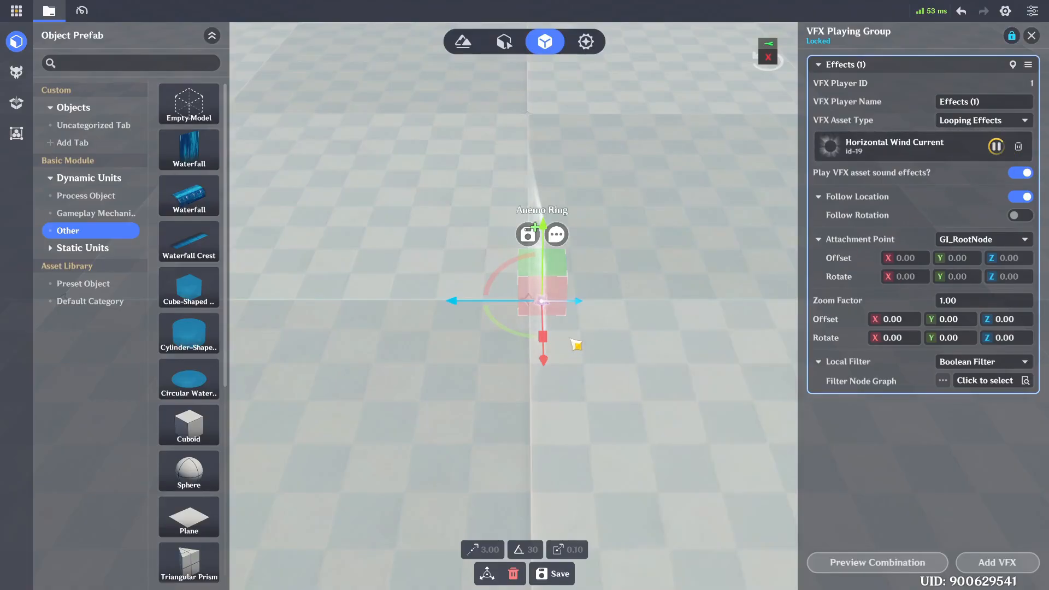
middle_drag(572, 339, 683, 338)
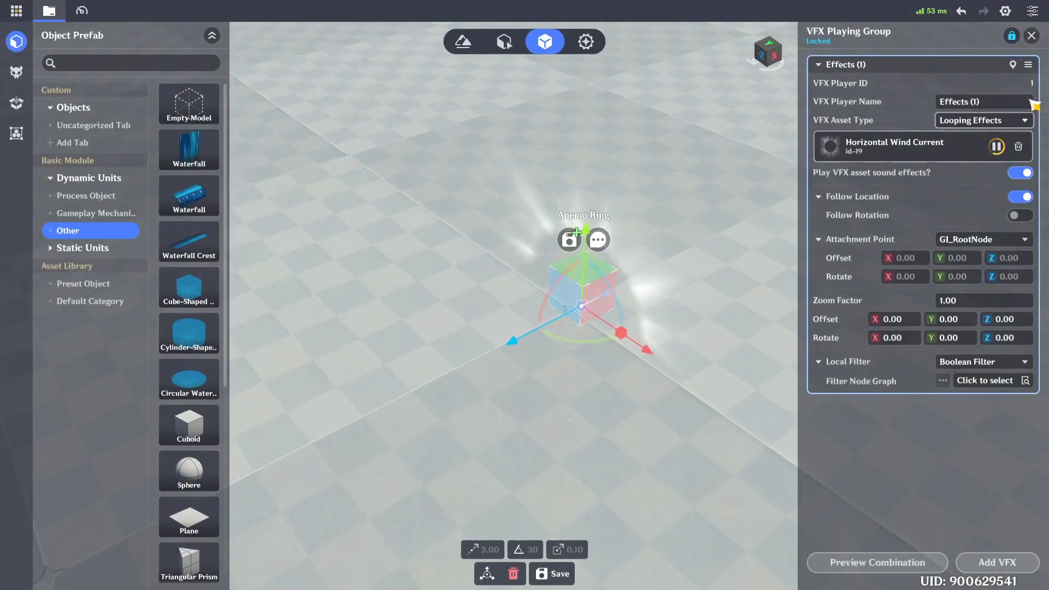
click(1031, 35)
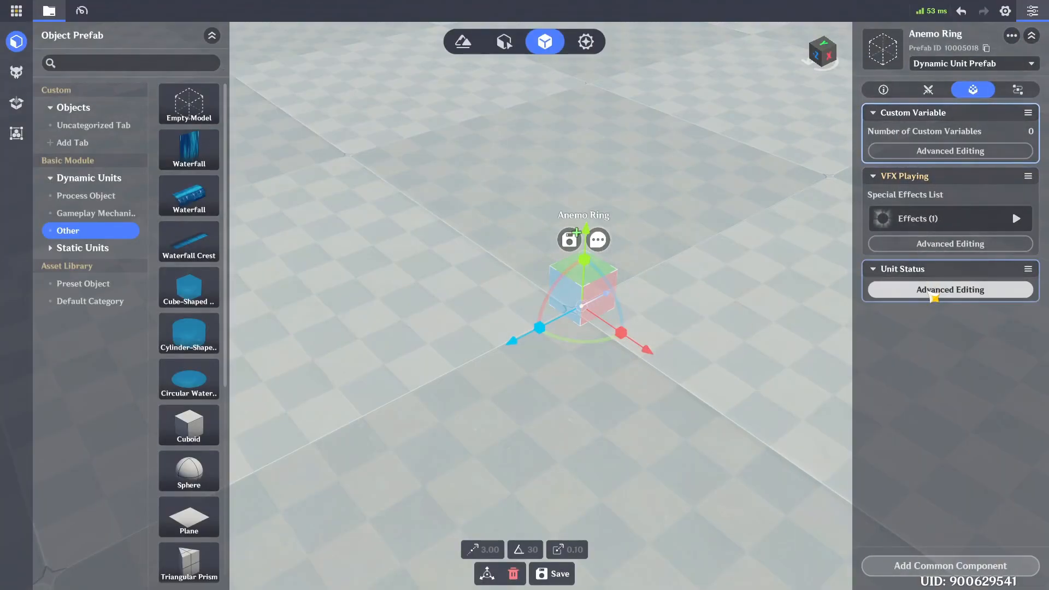
Step: Add a Character Disruptor Device component to the Anemo Ring and create a device in its group
click(960, 565)
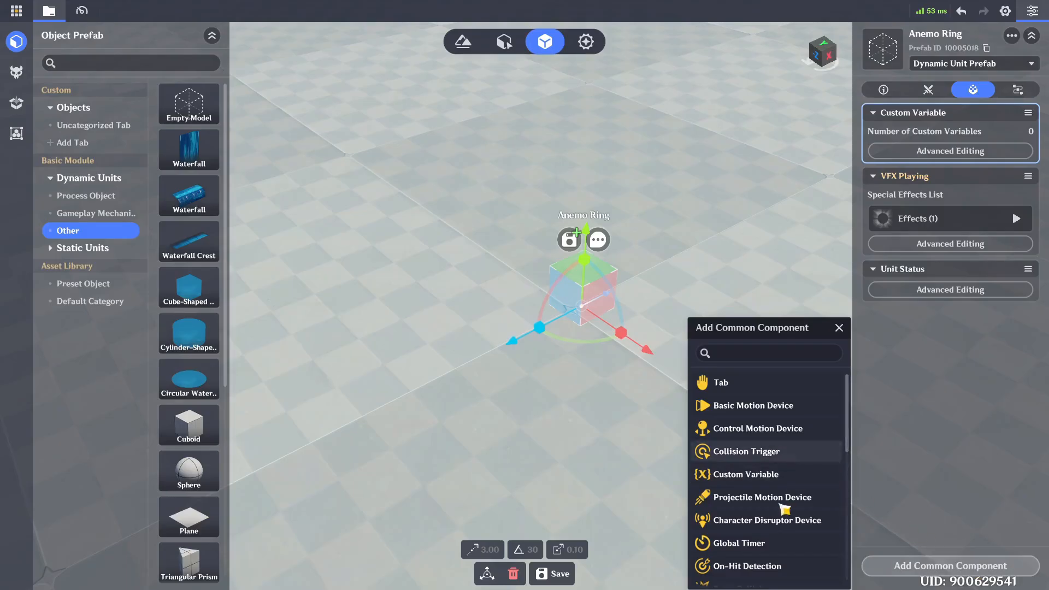
click(785, 519)
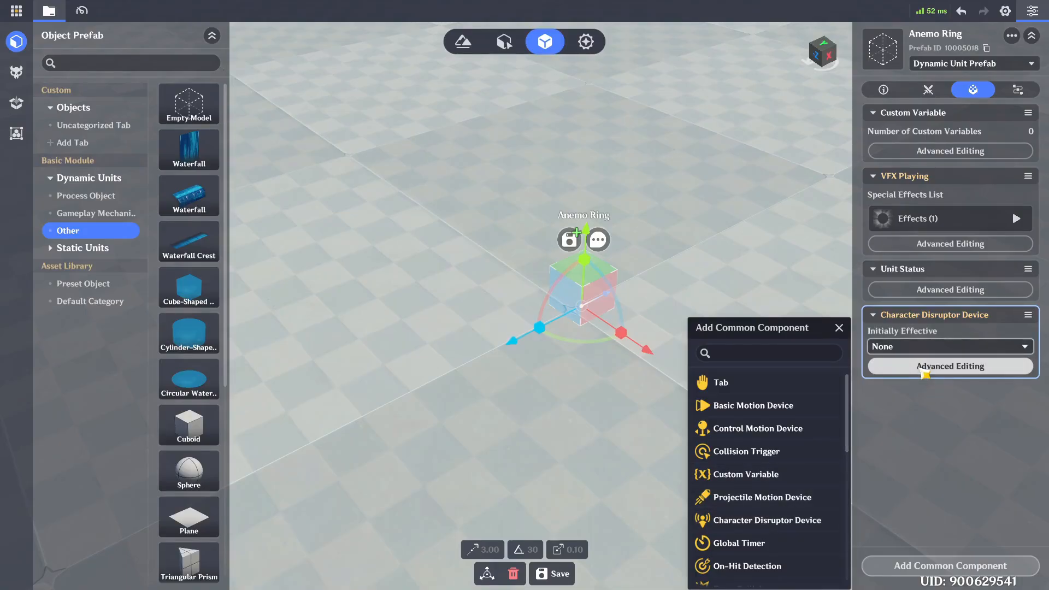
click(924, 366)
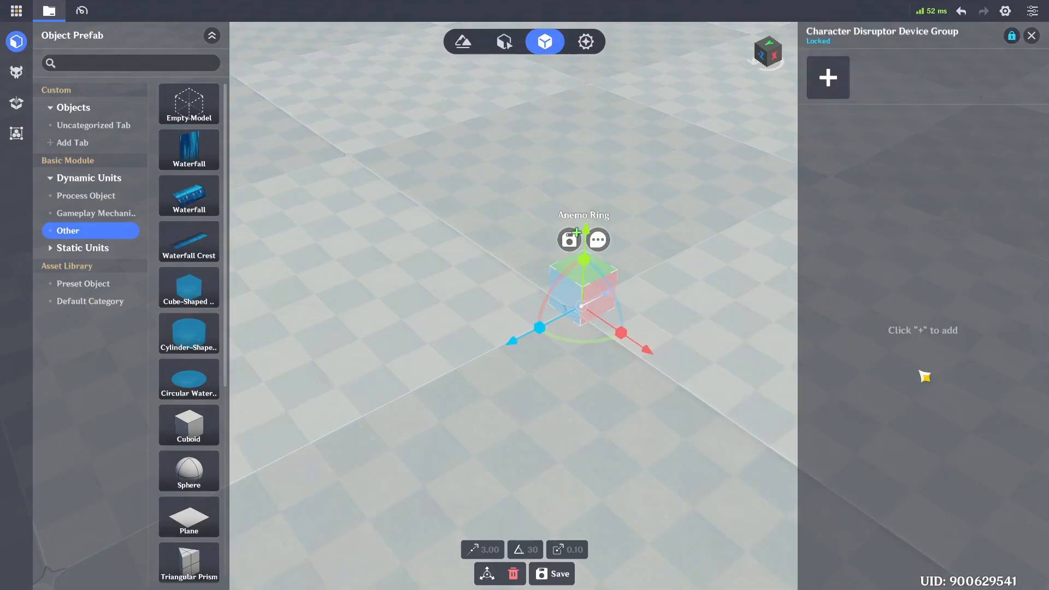
click(835, 78)
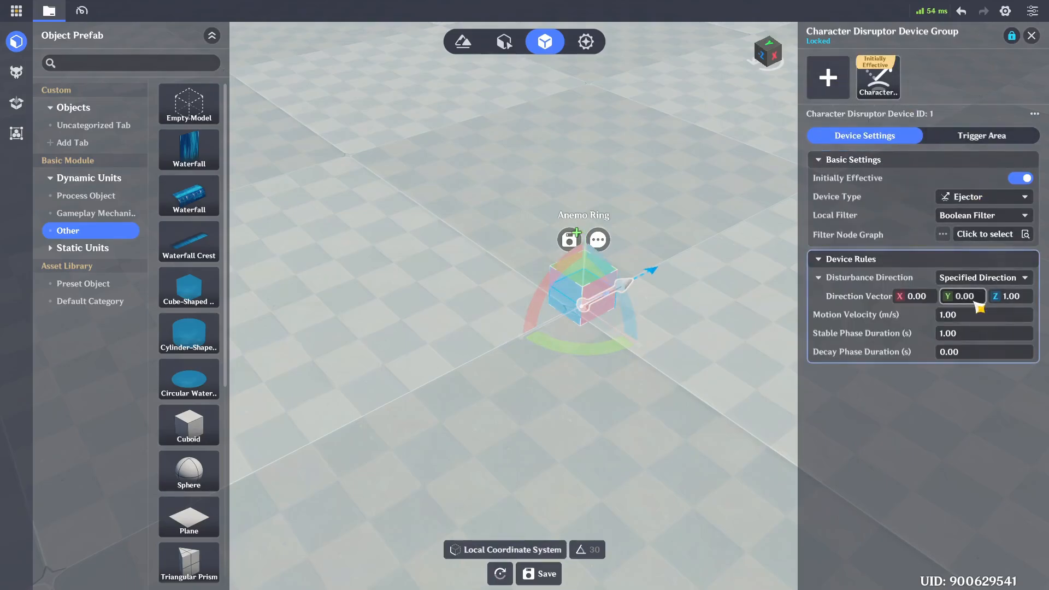
Step: Set the ejector's motion velocity to 5 m/s, stable phase duration to 3 s and decay phase duration to 1 s
click(972, 319)
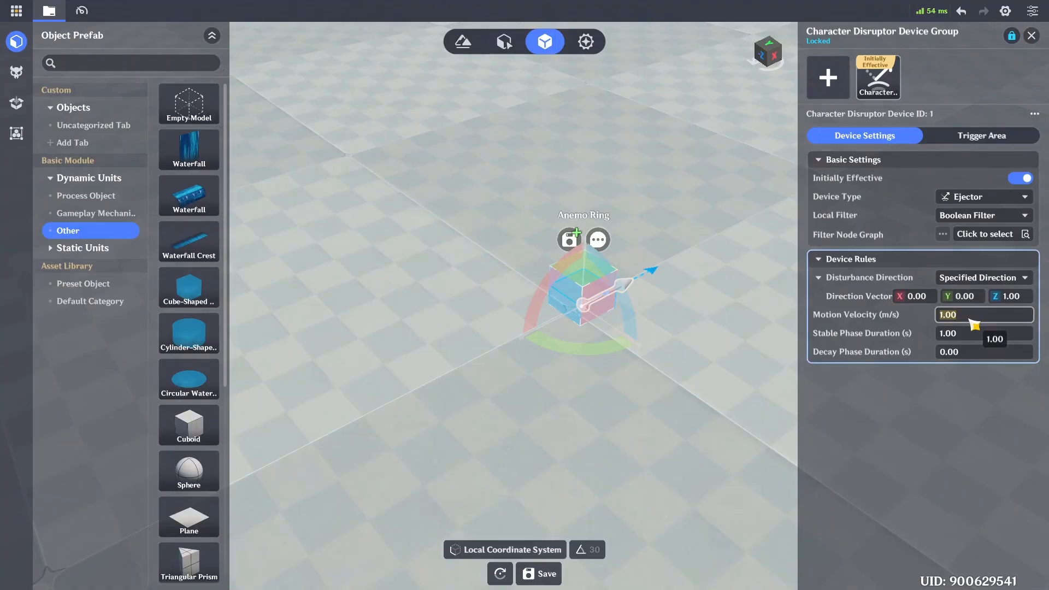
text(5)
click(966, 332)
text(3)
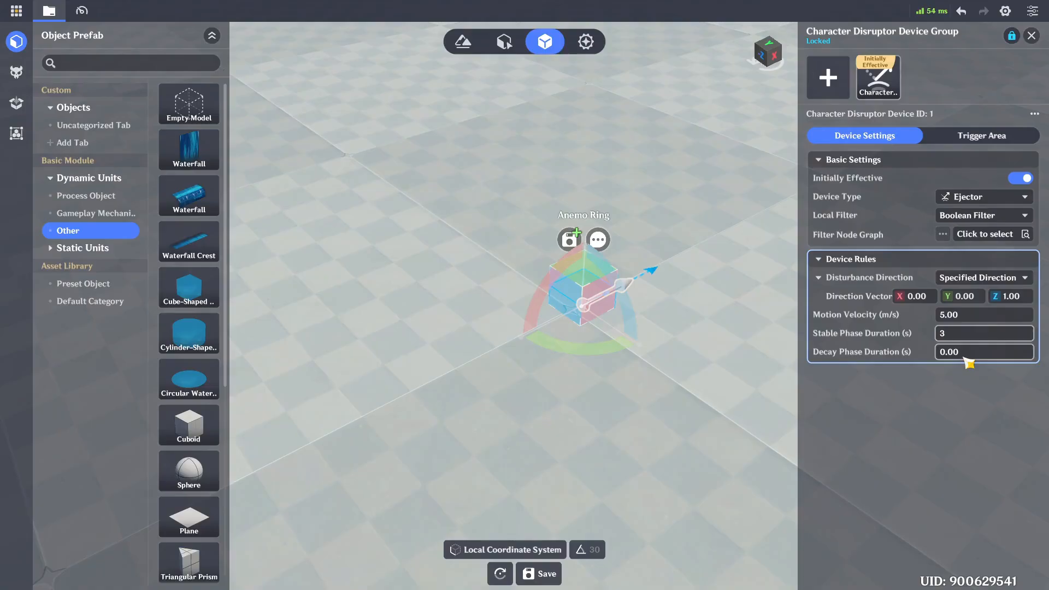
click(969, 361)
text(1)
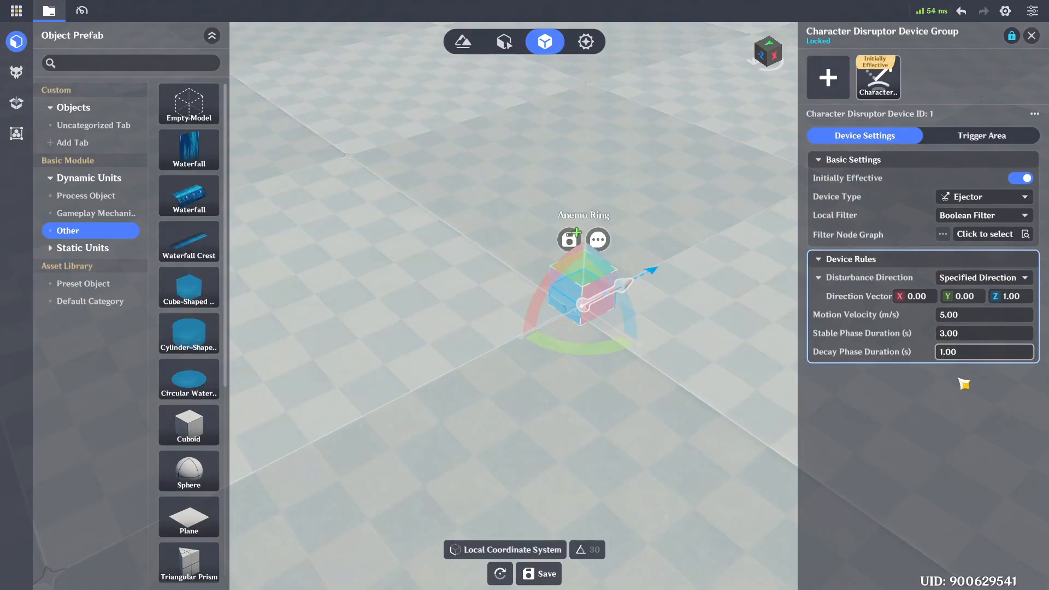
click(964, 384)
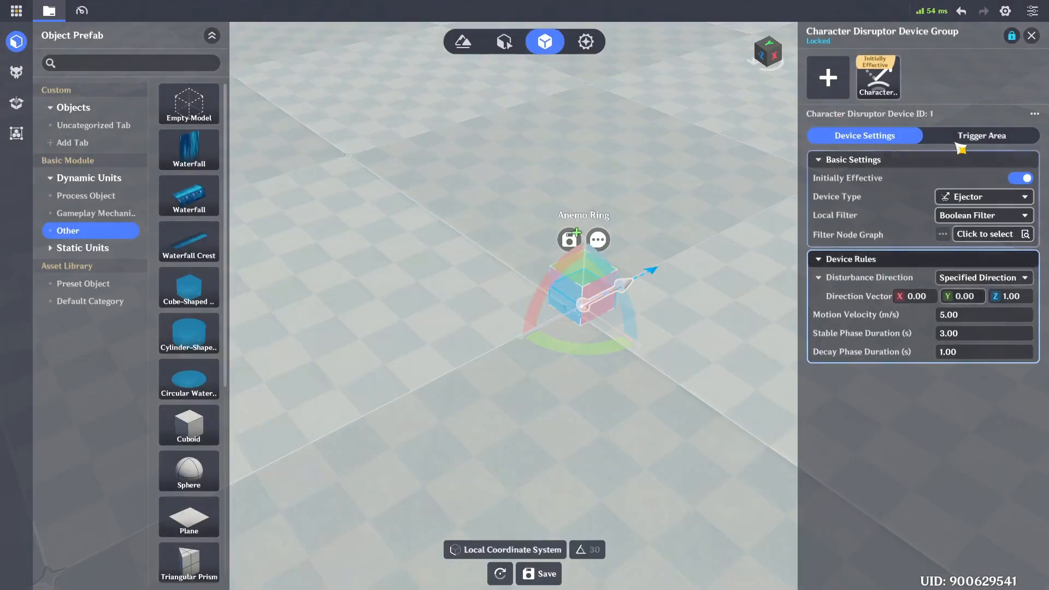
Step: Set the zoom multiplier of the device's cuboid trigger area to 3.5 in both X and Y
click(961, 138)
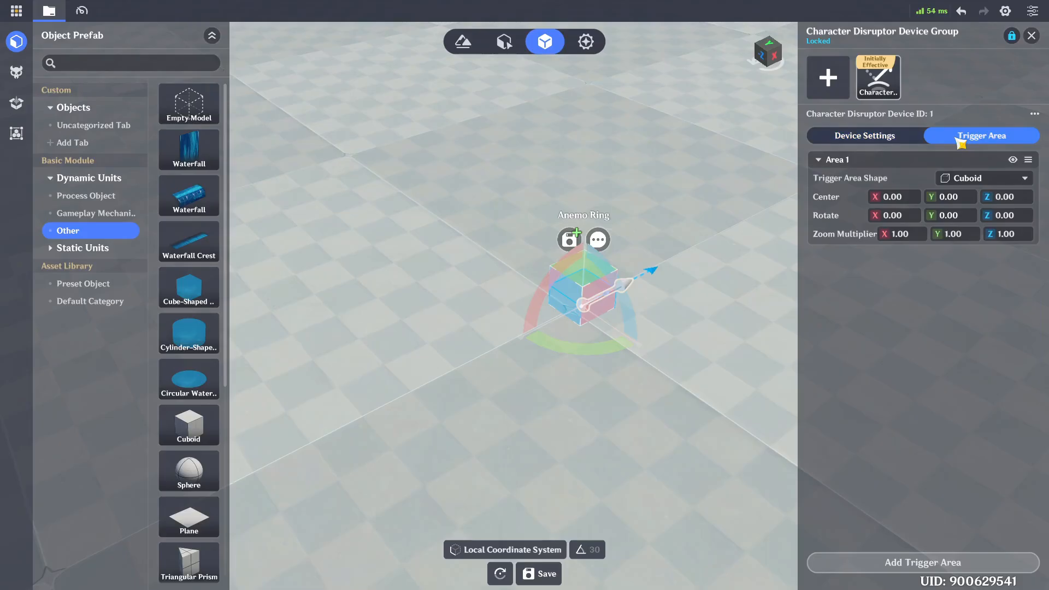
click(907, 236)
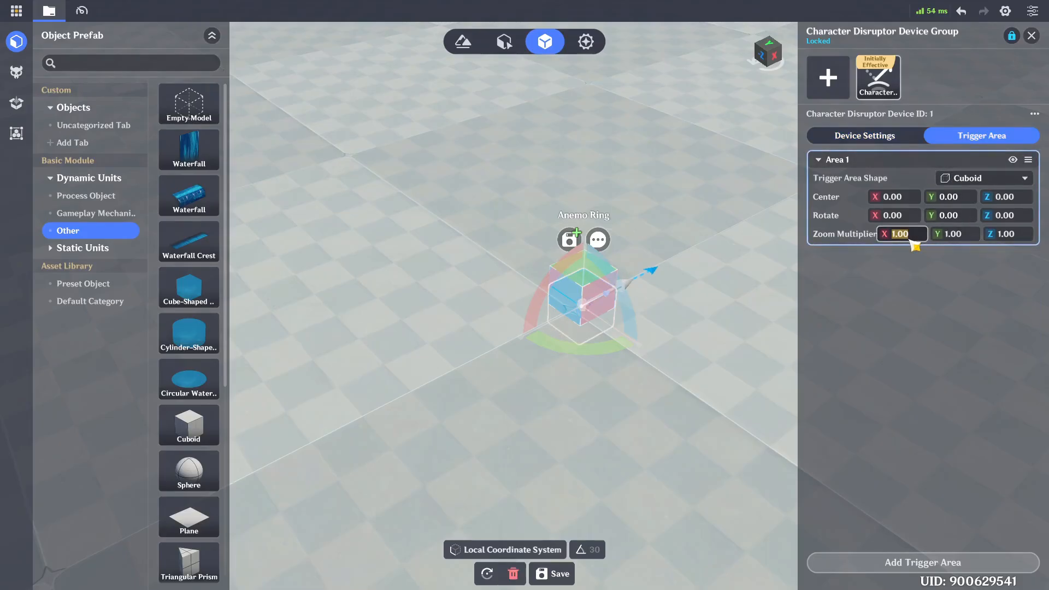
text(3.5)
key(Return)
click(953, 235)
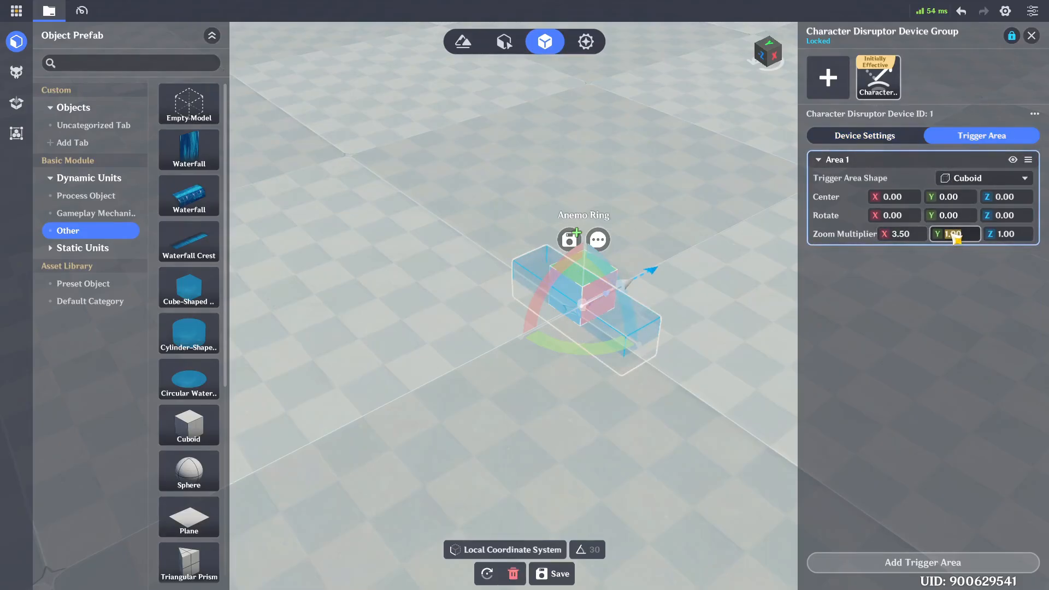
text(3.5)
key(Return)
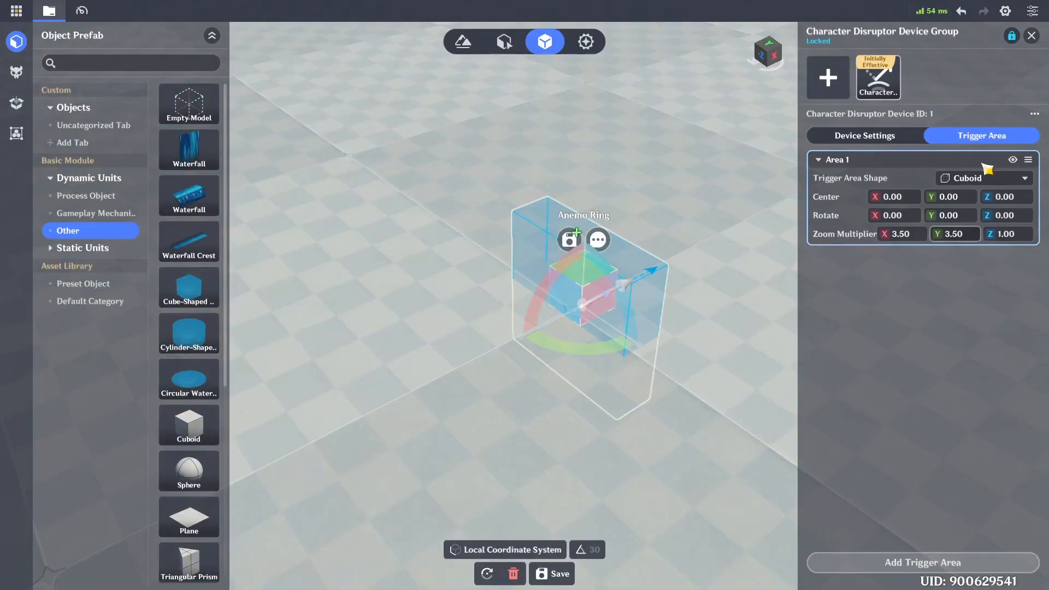
click(1032, 37)
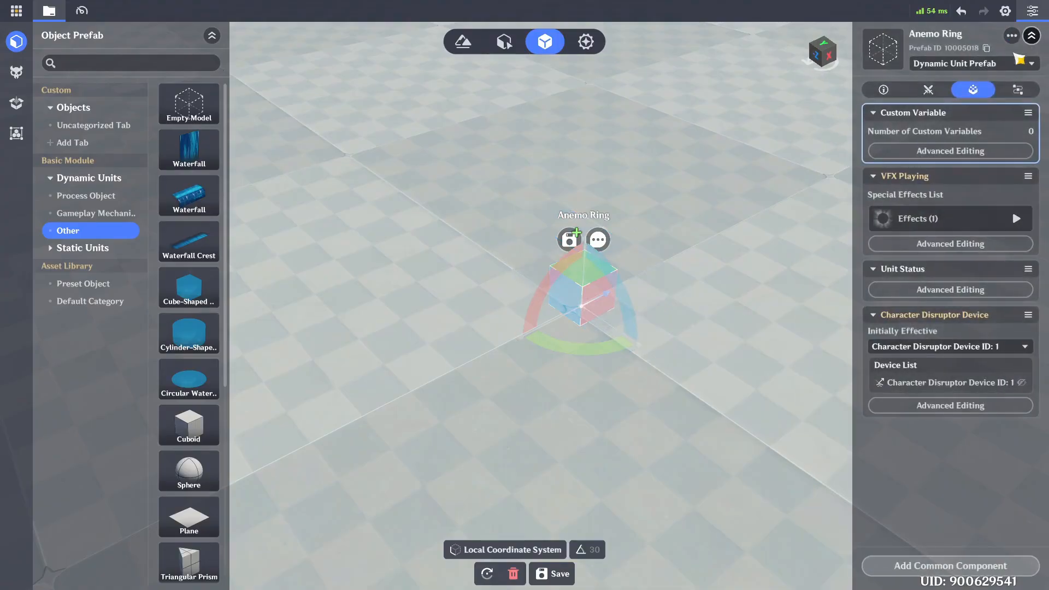
Step: Save the object as a new prefab named "Anemo Ring" under the Uncategorized Tab
click(551, 574)
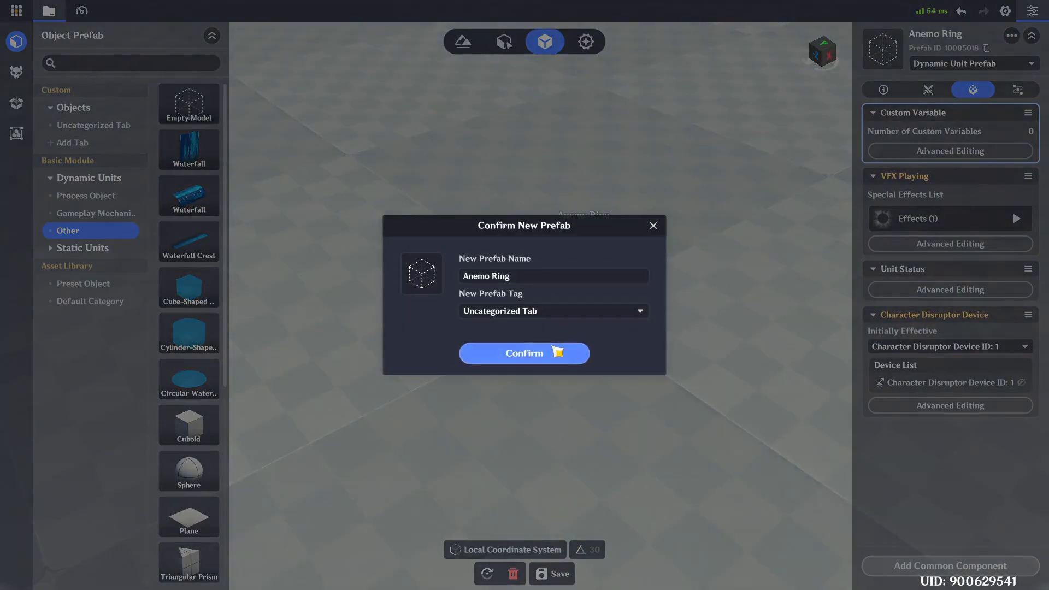
click(553, 356)
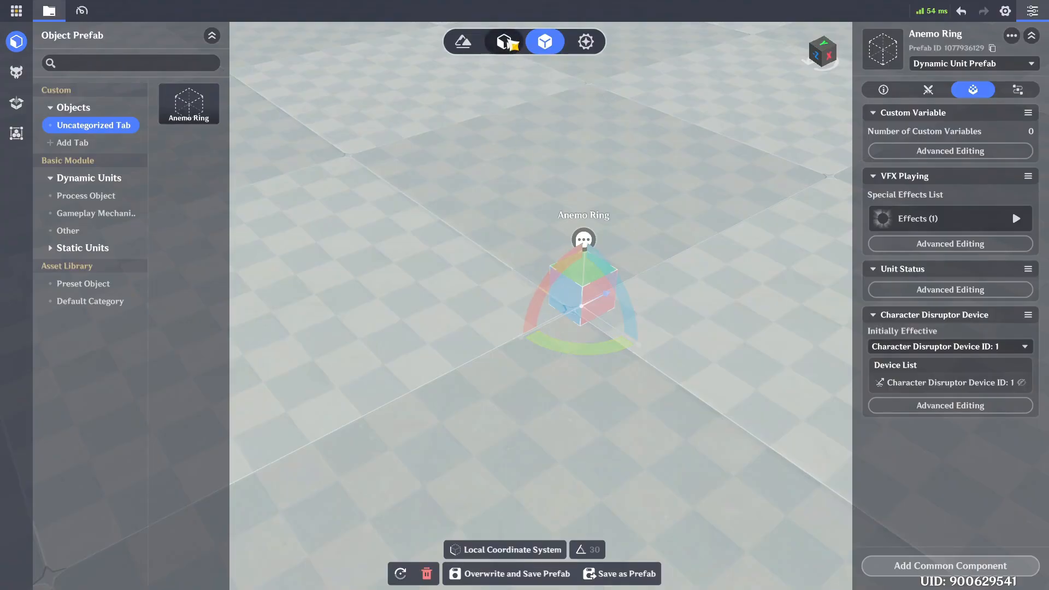
Step: Place a Stone Slope from the static Building Structure units in the terrain scene
click(506, 43)
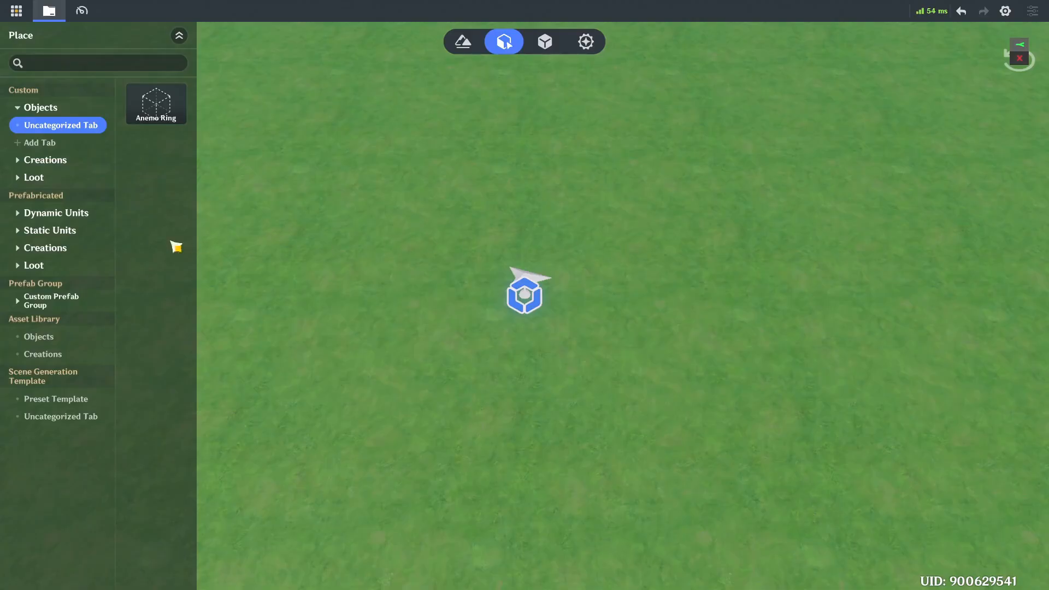
click(81, 234)
click(63, 318)
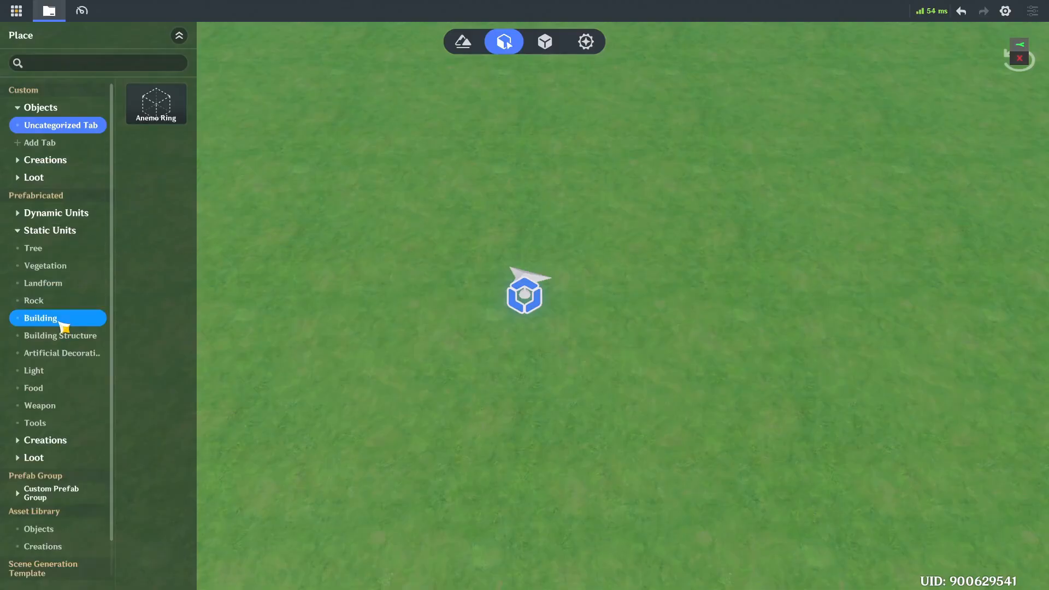
click(88, 340)
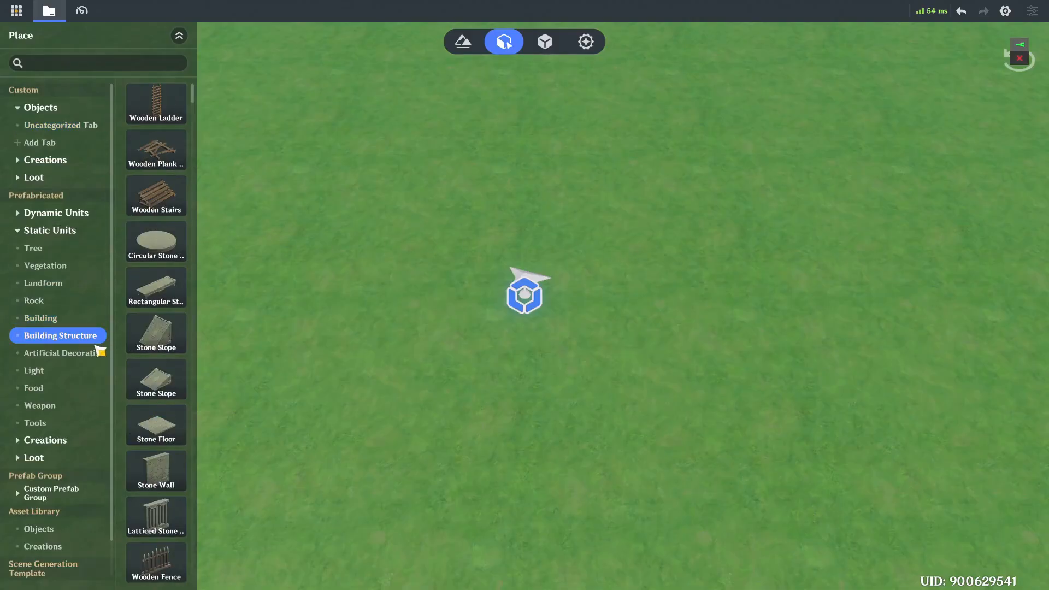
drag(171, 342, 721, 302)
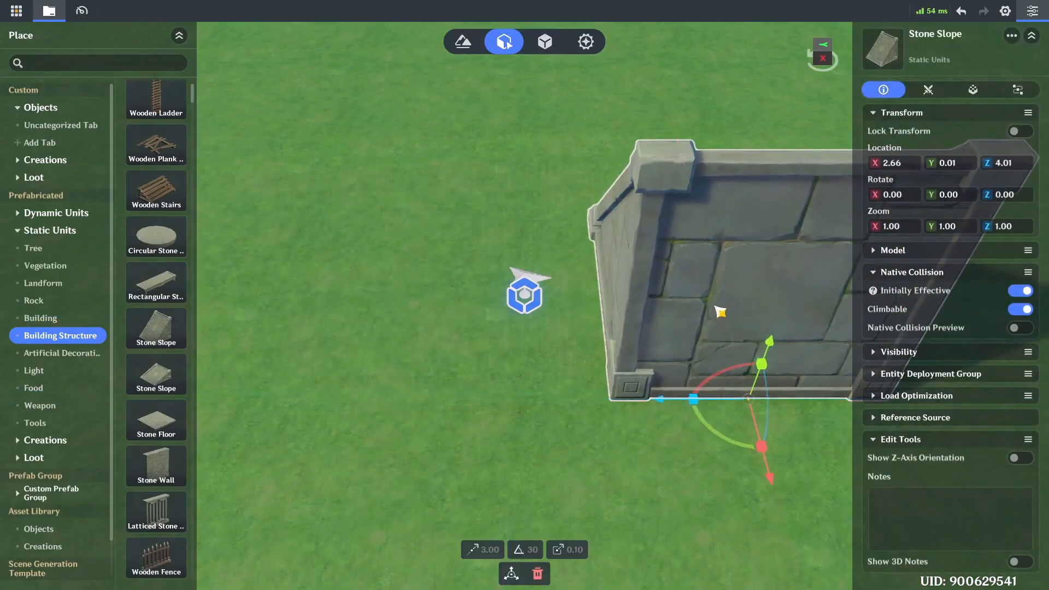
Step: Set the Stone Slope's Y rotation to -90 and move it to about X 0.65, Z 7.80
scroll(659, 305, down, 3)
right_drag(657, 306, 721, 278)
click(949, 195)
text(-90)
key(Return)
drag(552, 344, 611, 281)
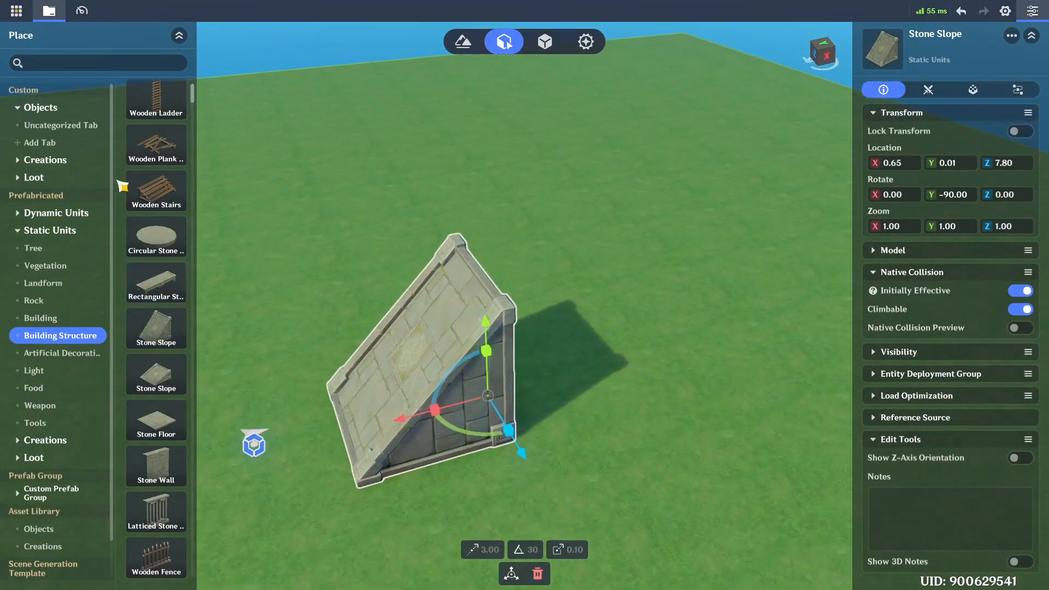
Step: Place three Anemo Ring prefabs as a flight path beyond the high end of the Stone Slope
click(60, 125)
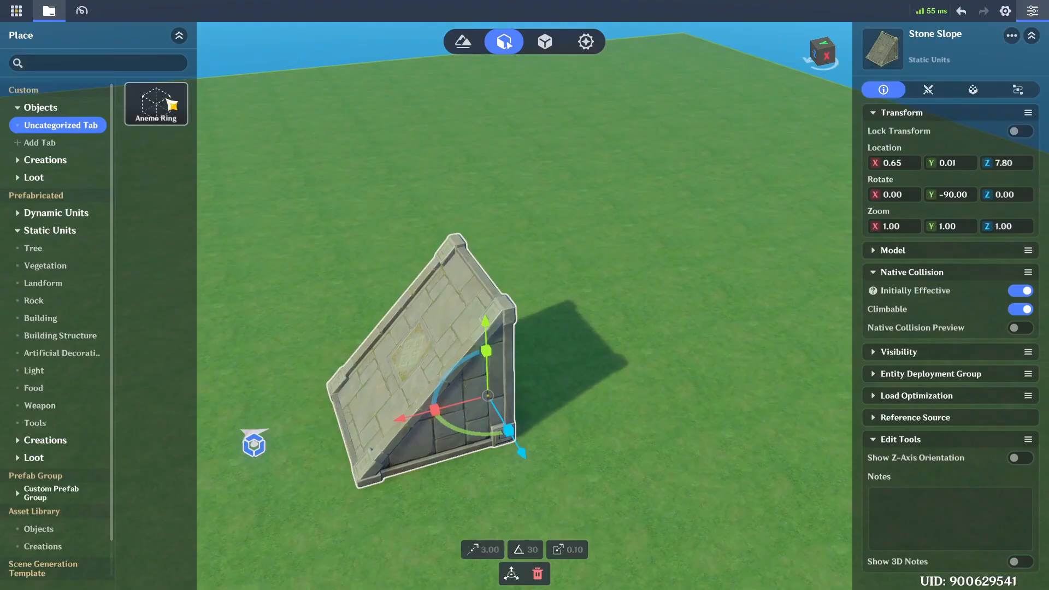
mouse_move(173, 104)
mouse_down()
mouse_move(304, 159)
mouse_move(582, 345)
mouse_move(586, 155)
mouse_up()
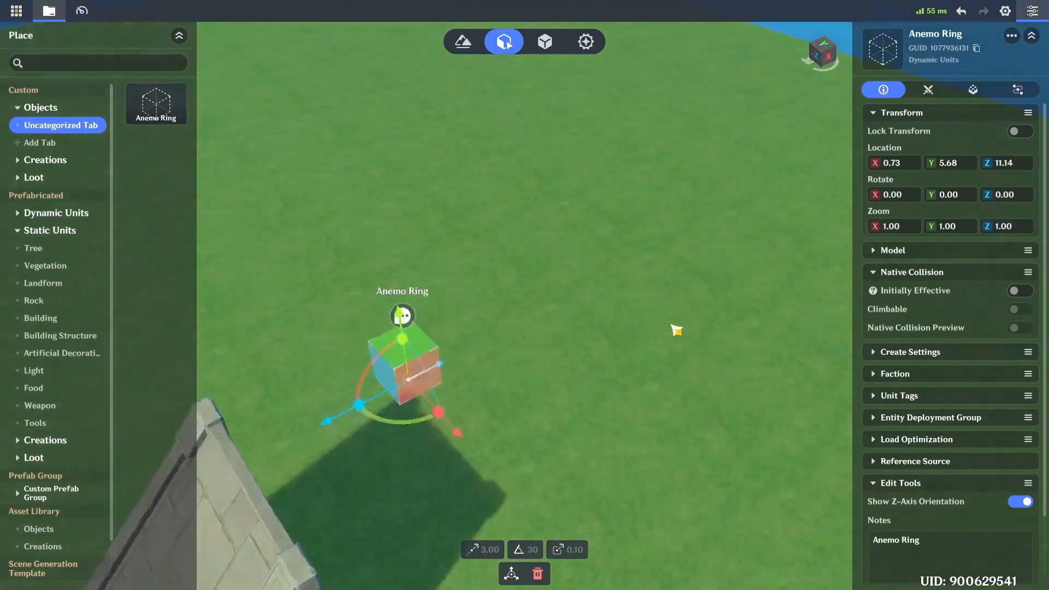
drag(604, 190, 539, 424)
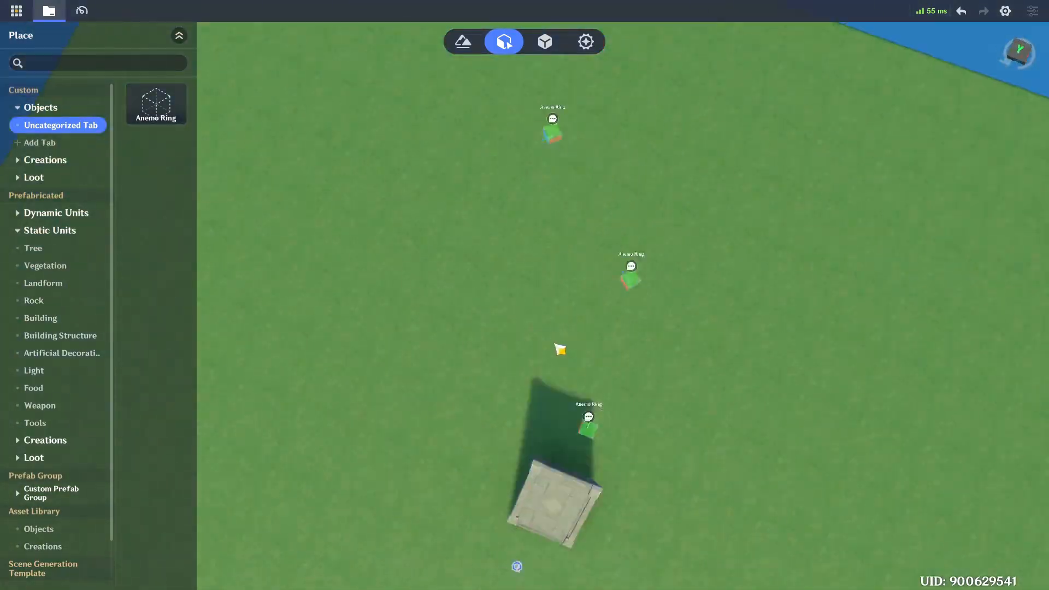
Step: Start a test play with direct upload and the cosmetic display phase disabled
click(17, 10)
click(67, 153)
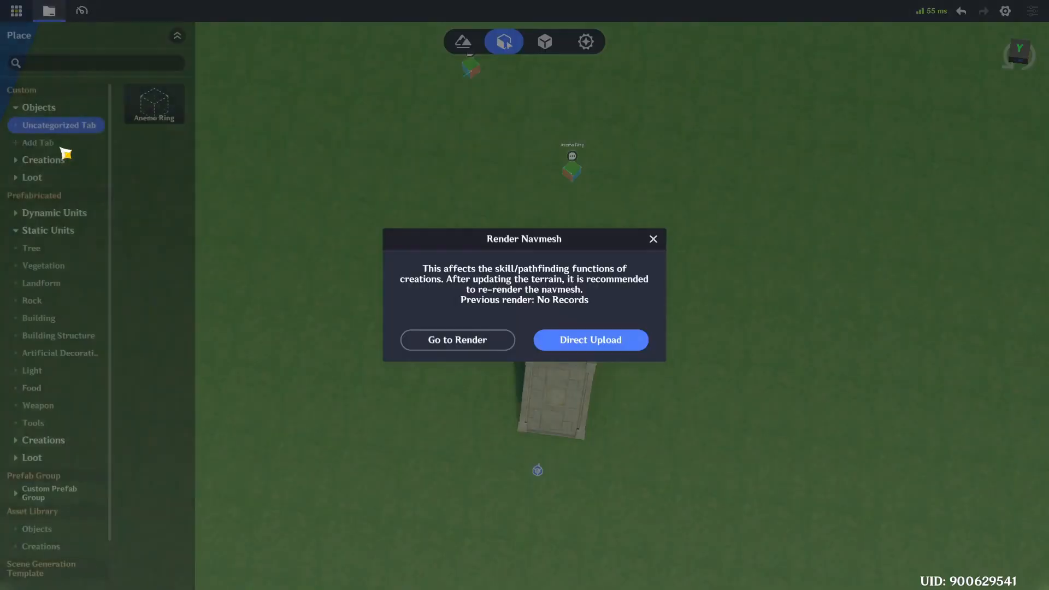
click(571, 341)
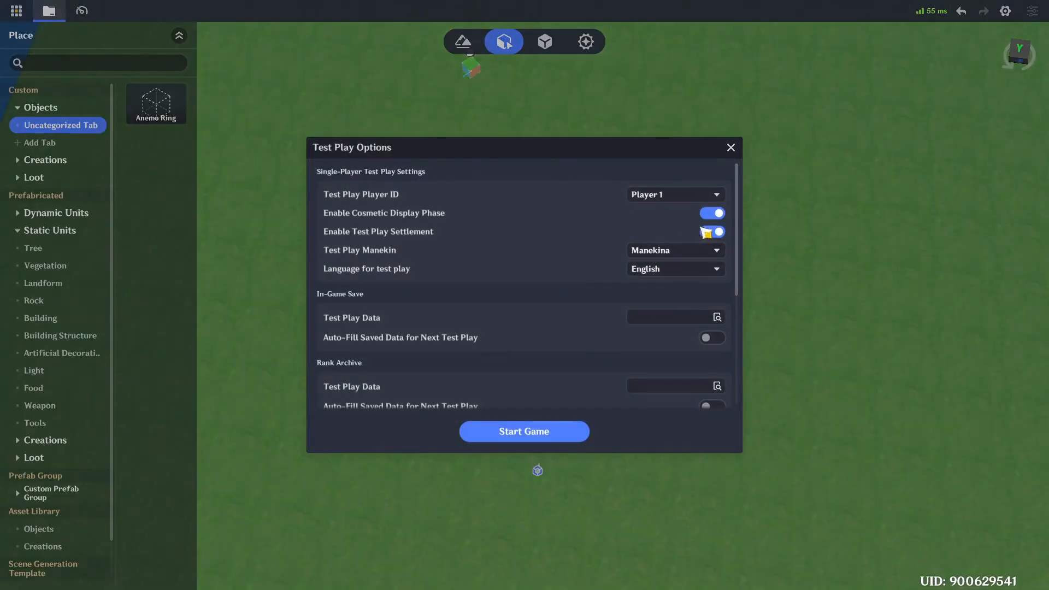
click(711, 213)
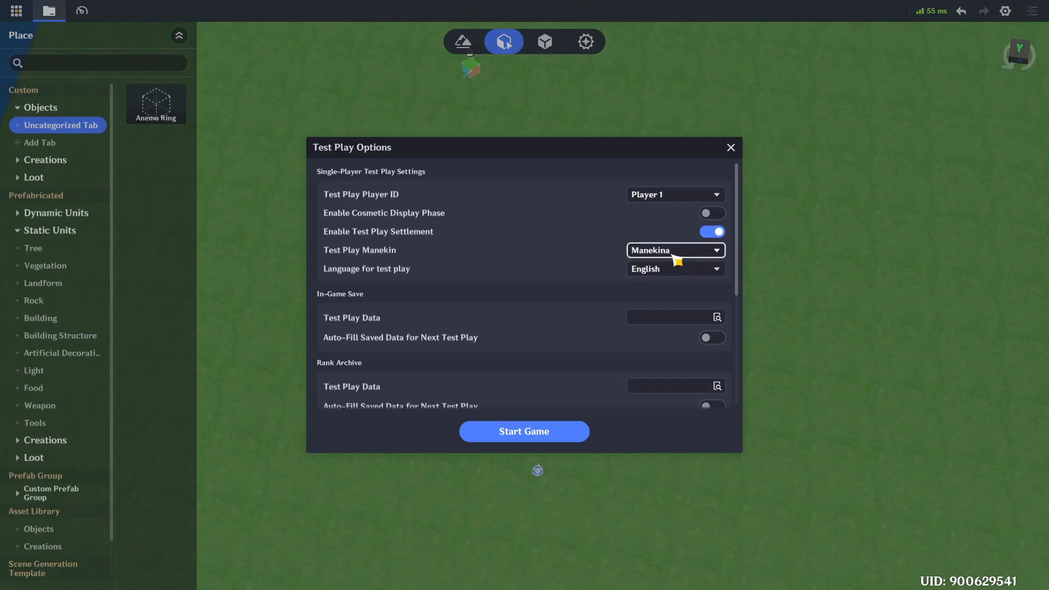
click(556, 435)
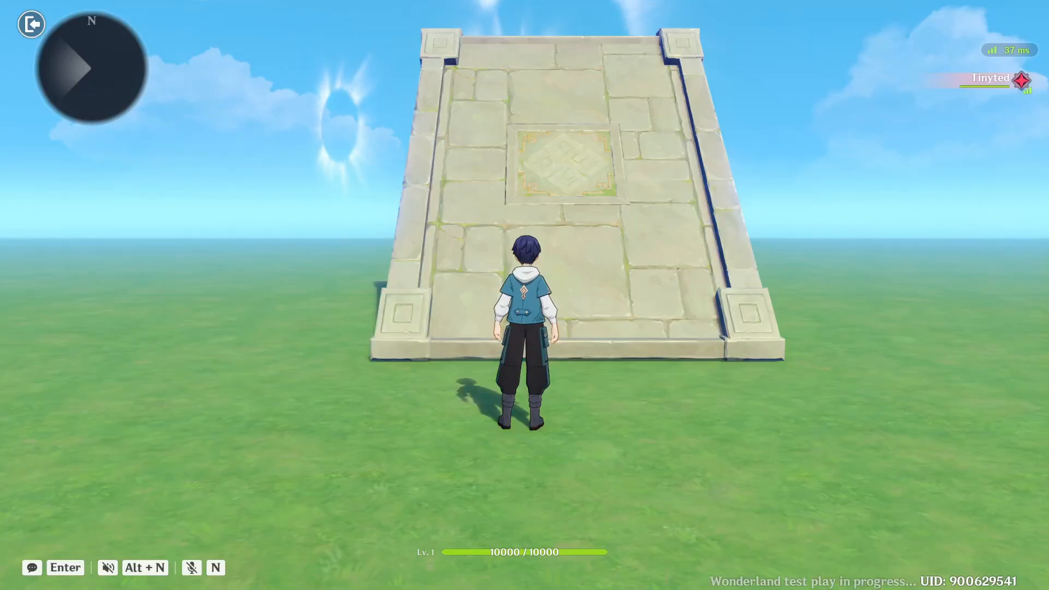
Step: Test the rings by running up the slope, jumping off and gliding through each Anemo Ring
key(w)
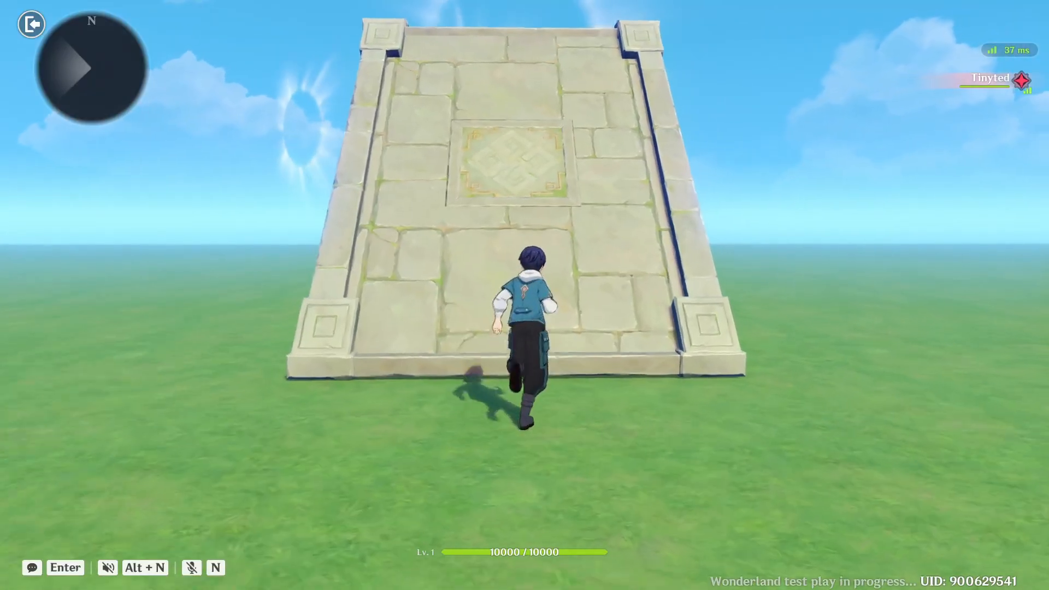
key(w)
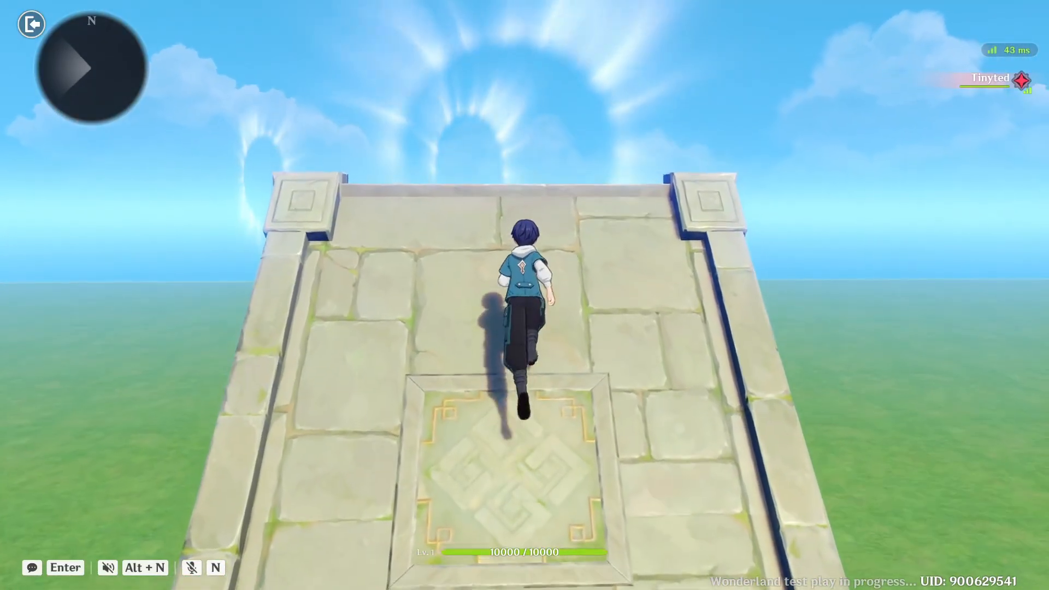
key(w)
key(space)
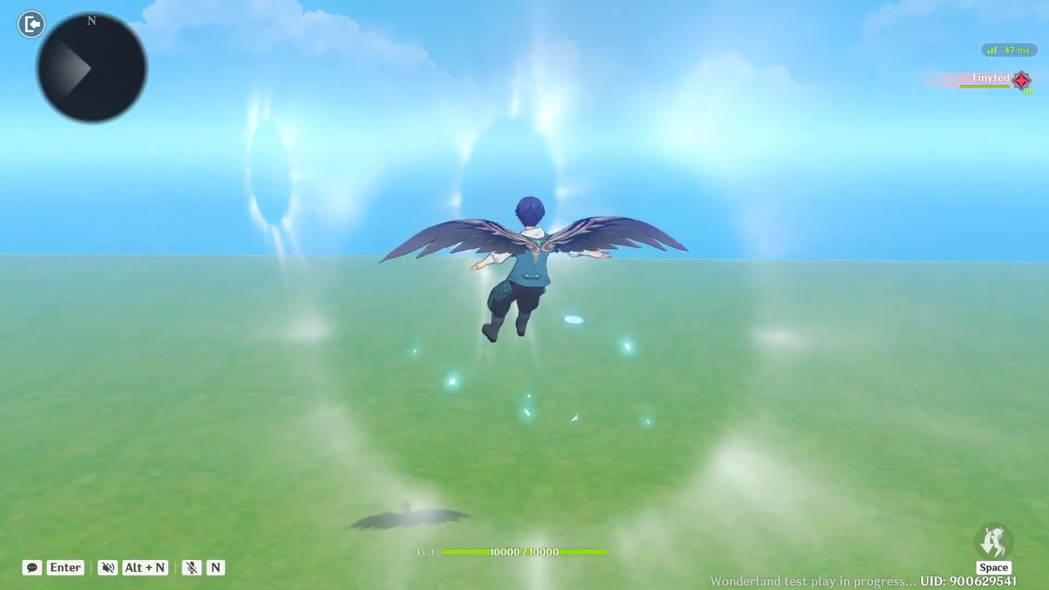
key(w)
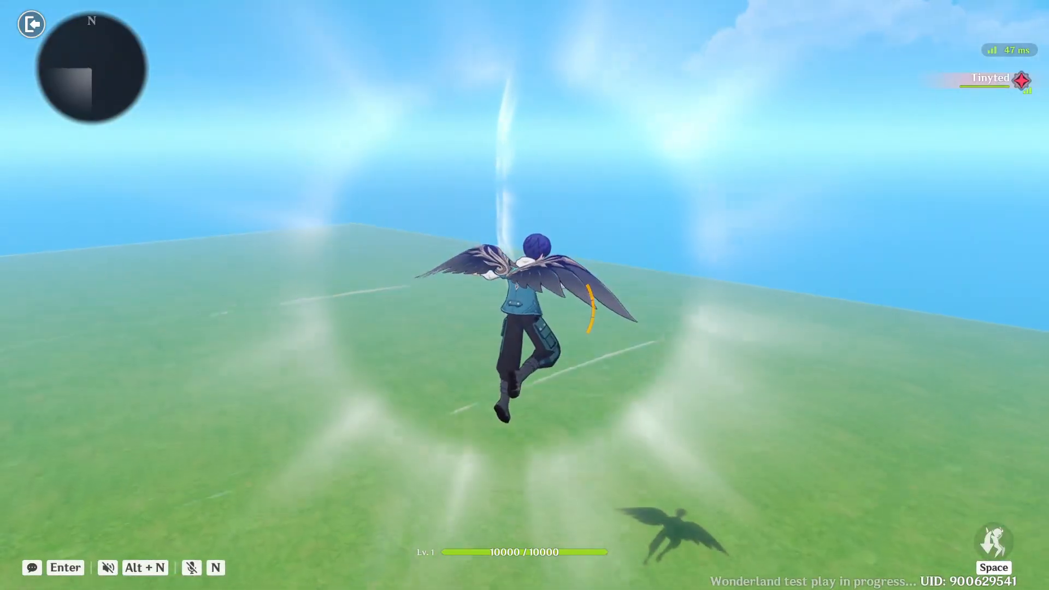
key(w)
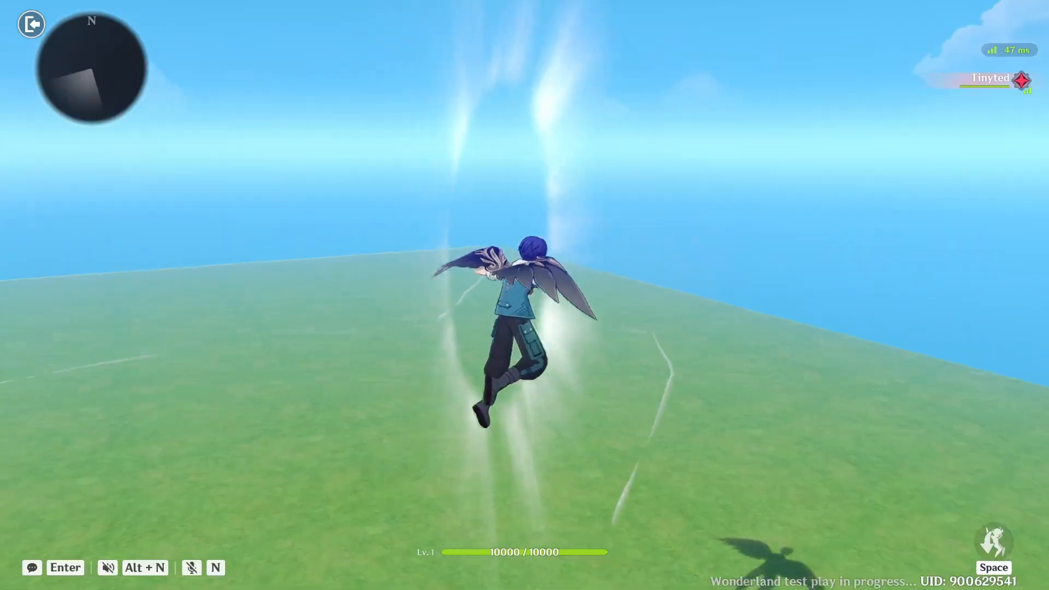
key(w)
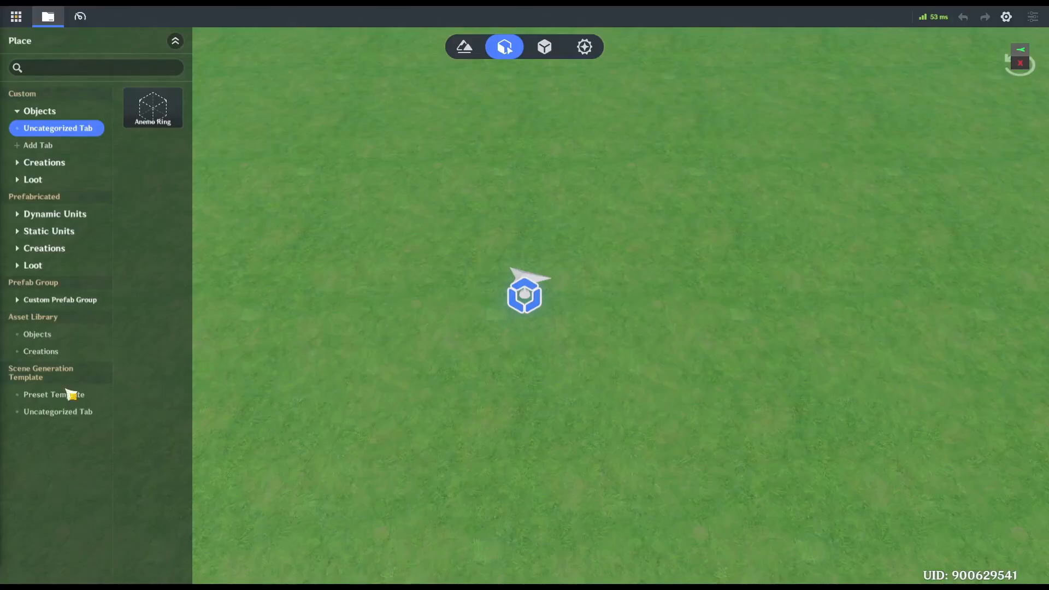
Step: Place a Stone Elemental Platform from the dynamic Gameplay Mechanism units beside the Anemo Ring in the Prefab Library
click(544, 47)
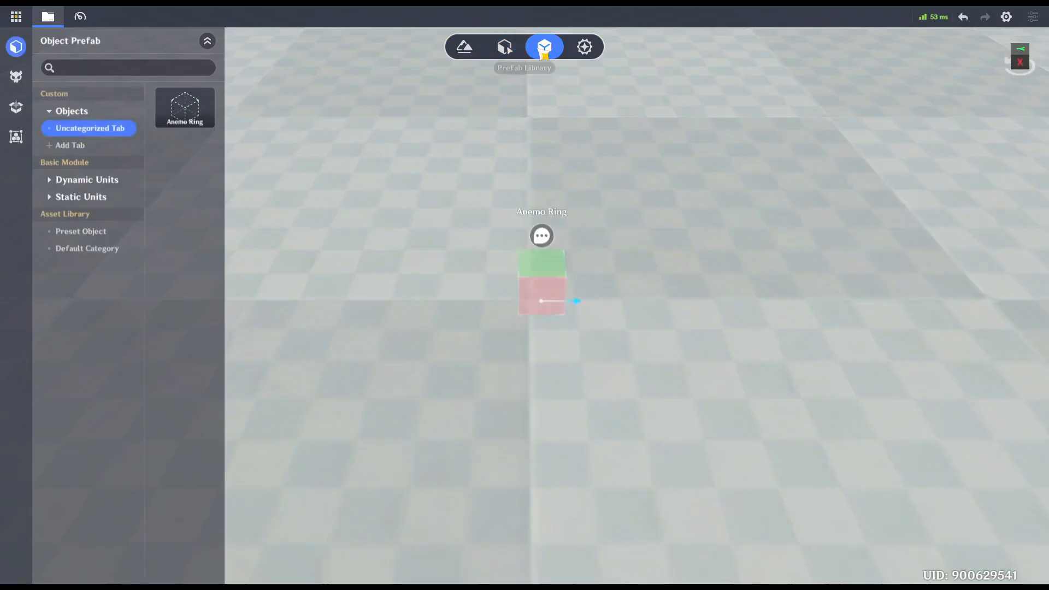
click(84, 181)
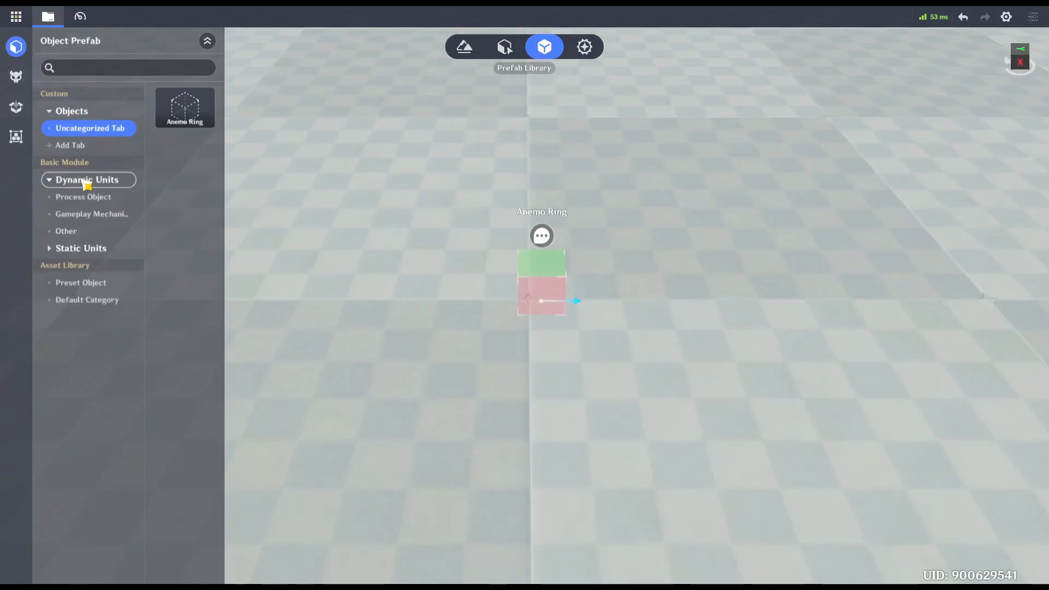
click(86, 214)
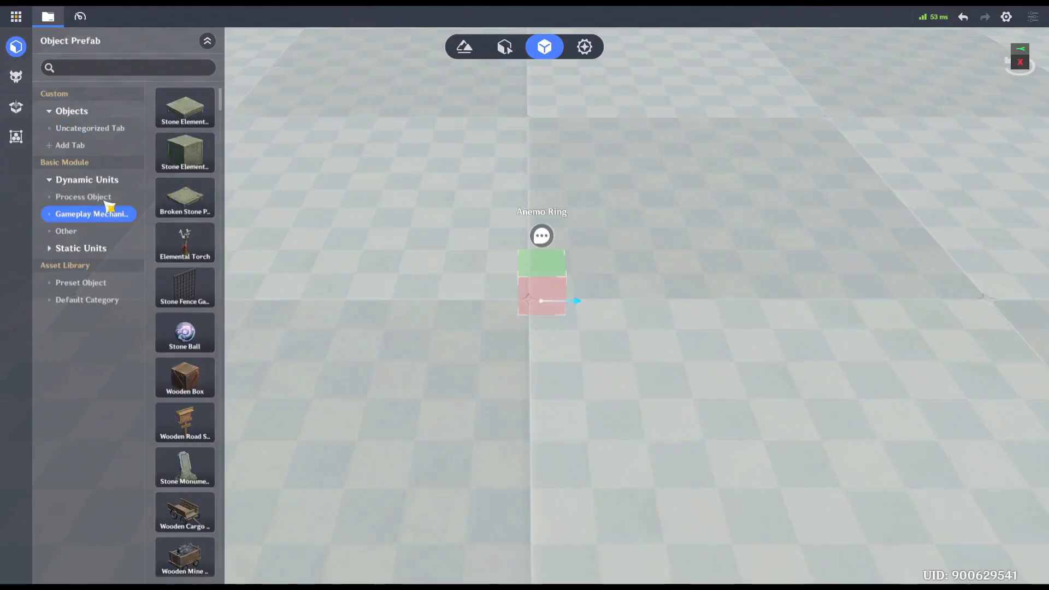
drag(187, 102, 587, 508)
right_drag(547, 448, 907, 224)
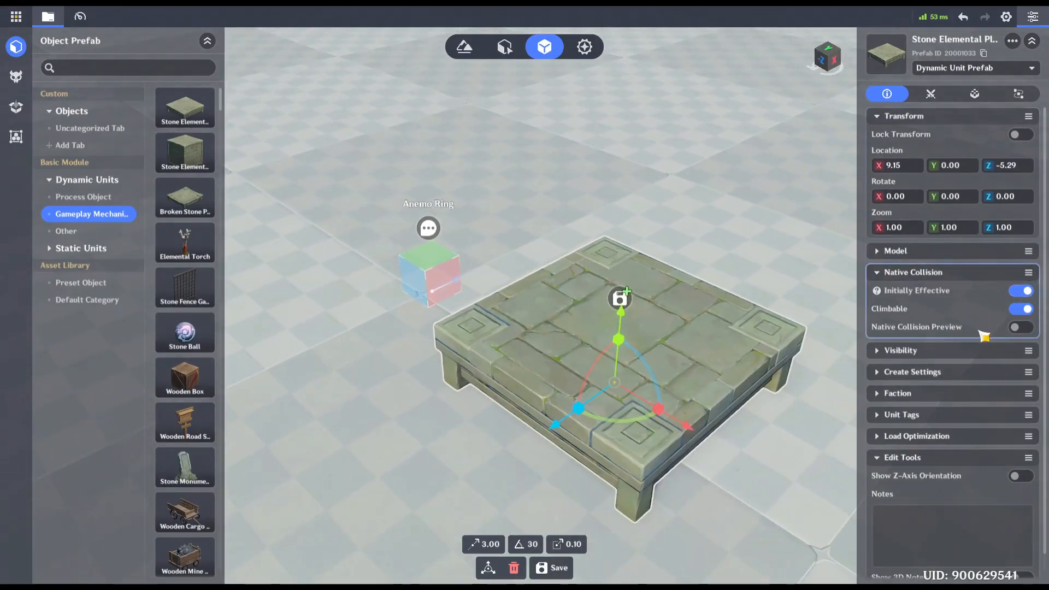
Step: Add a decoration to the Stone Elemental Platform using the Wooden Road Sign model from Gameplay Mechanism
click(929, 251)
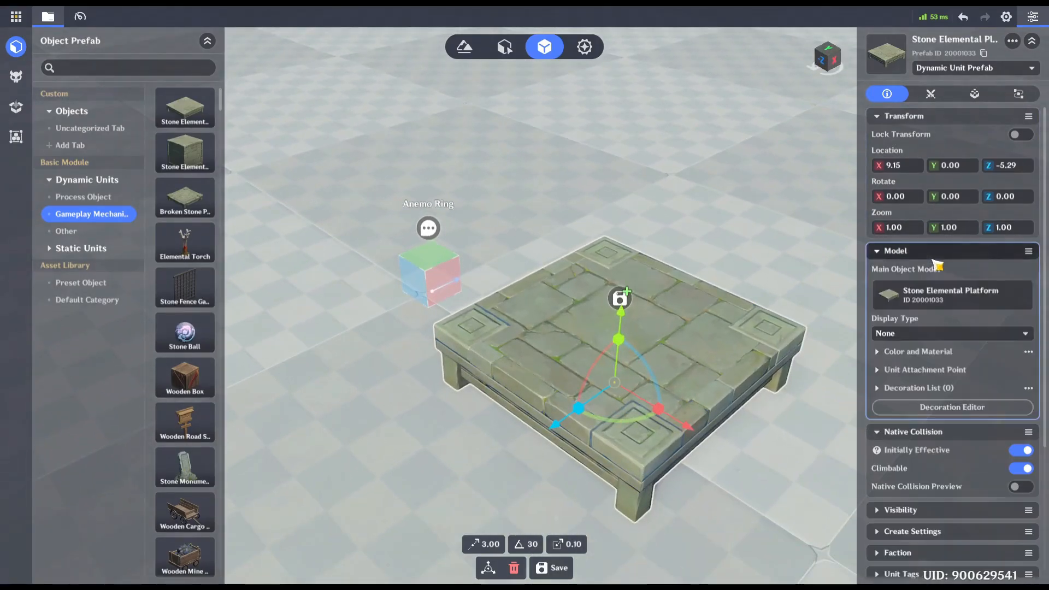
click(929, 407)
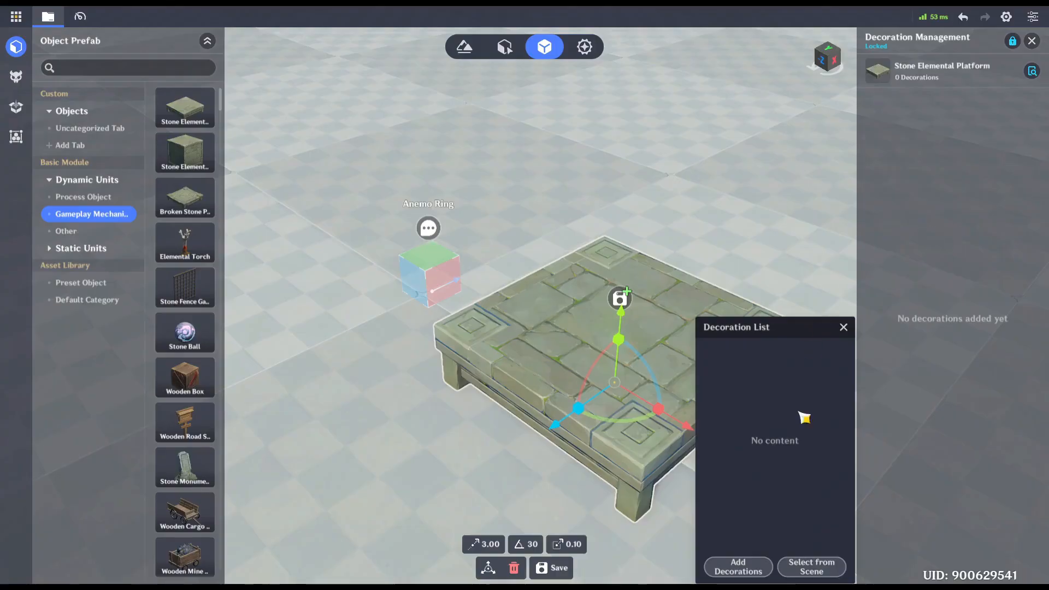
click(759, 568)
click(907, 120)
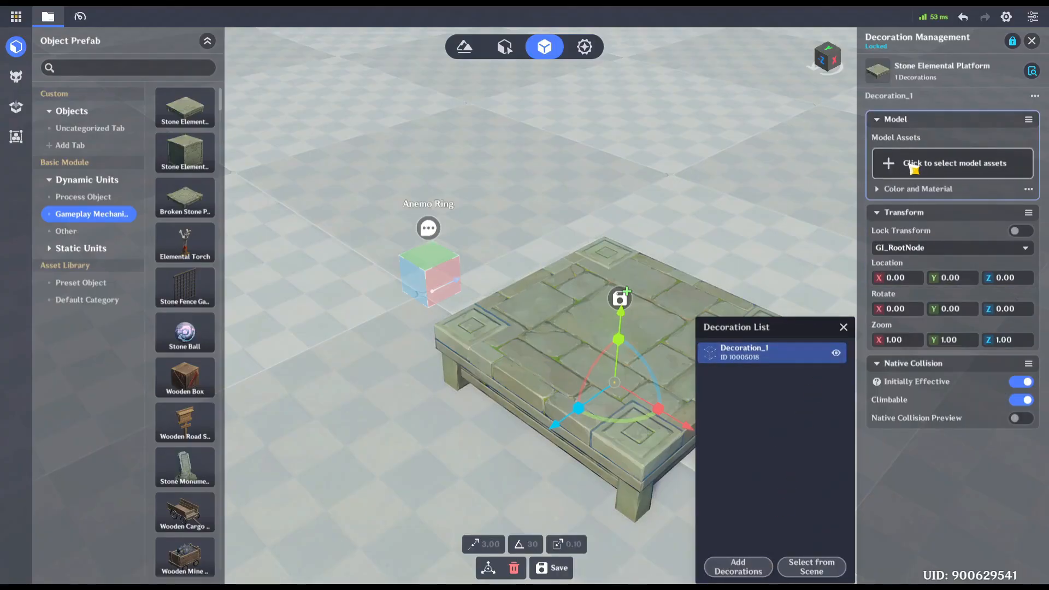
click(929, 163)
click(772, 353)
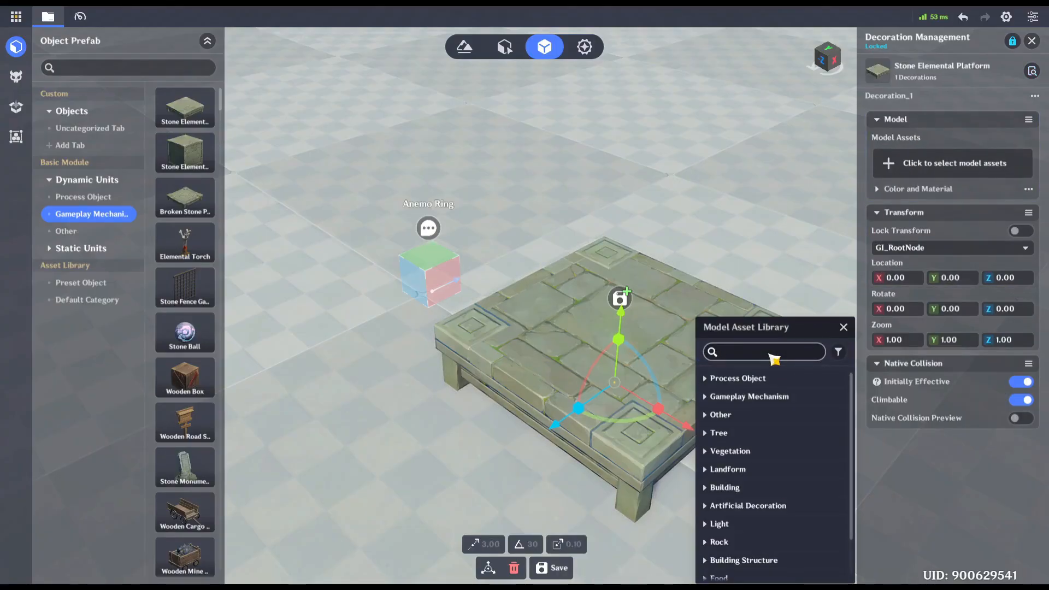
text(wooden road sign)
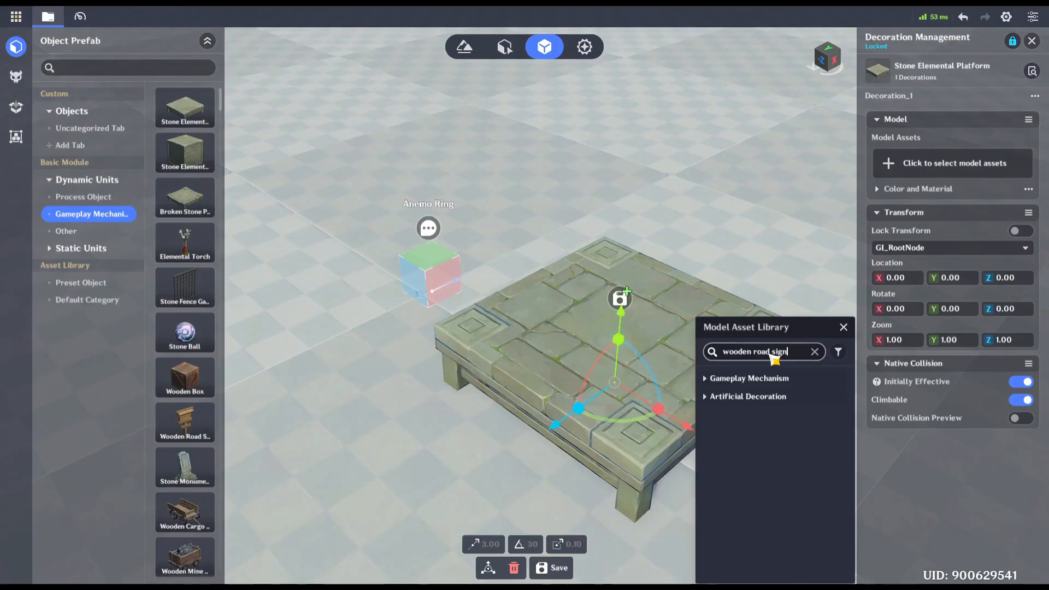
click(777, 378)
click(782, 398)
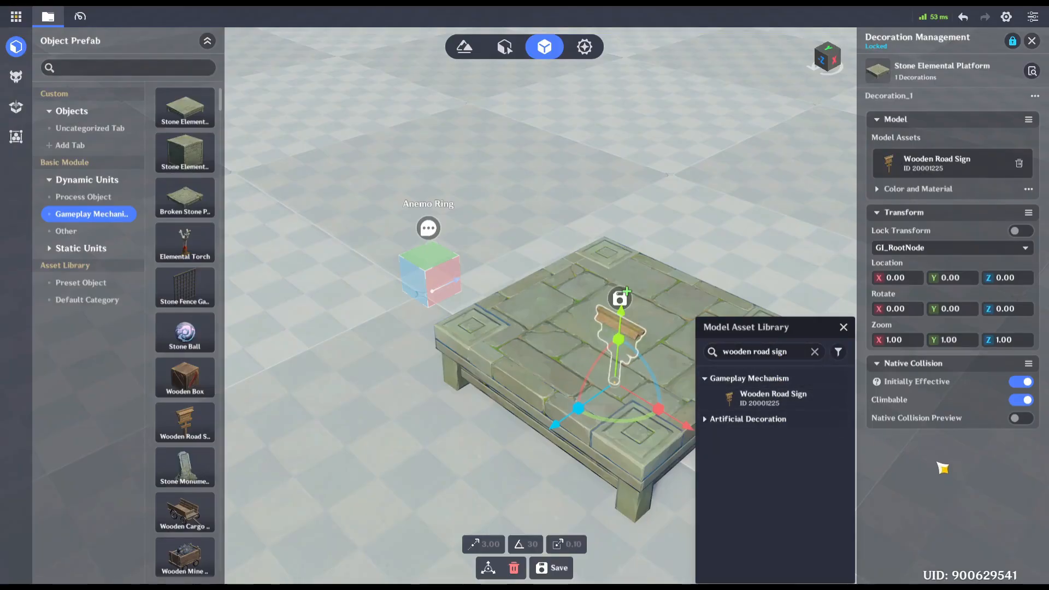
Step: Set the road sign decoration's Y location to 1.40 and turn off its initially effective native collision
click(971, 279)
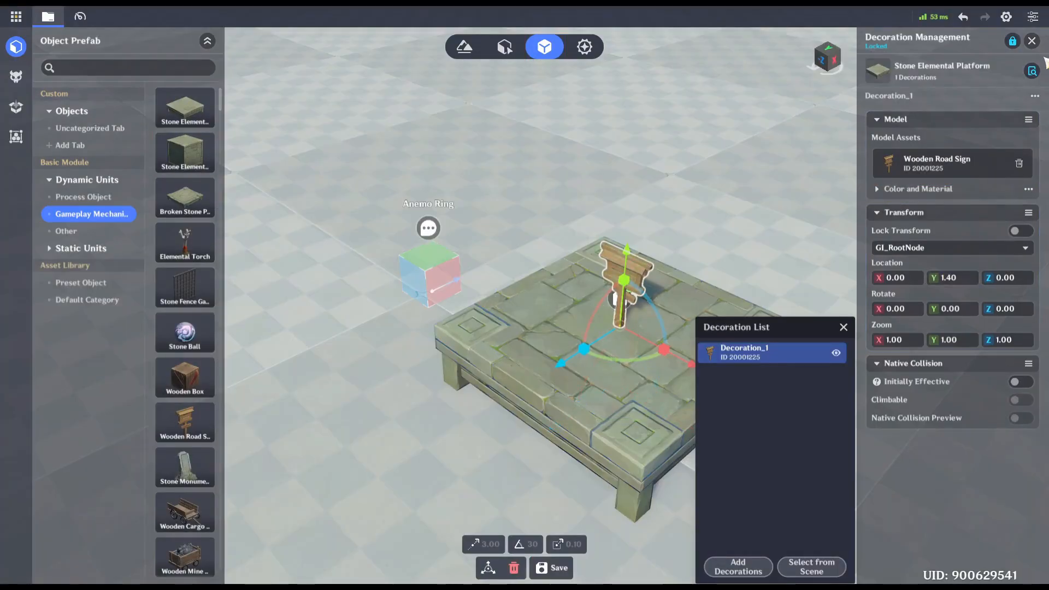
click(1031, 41)
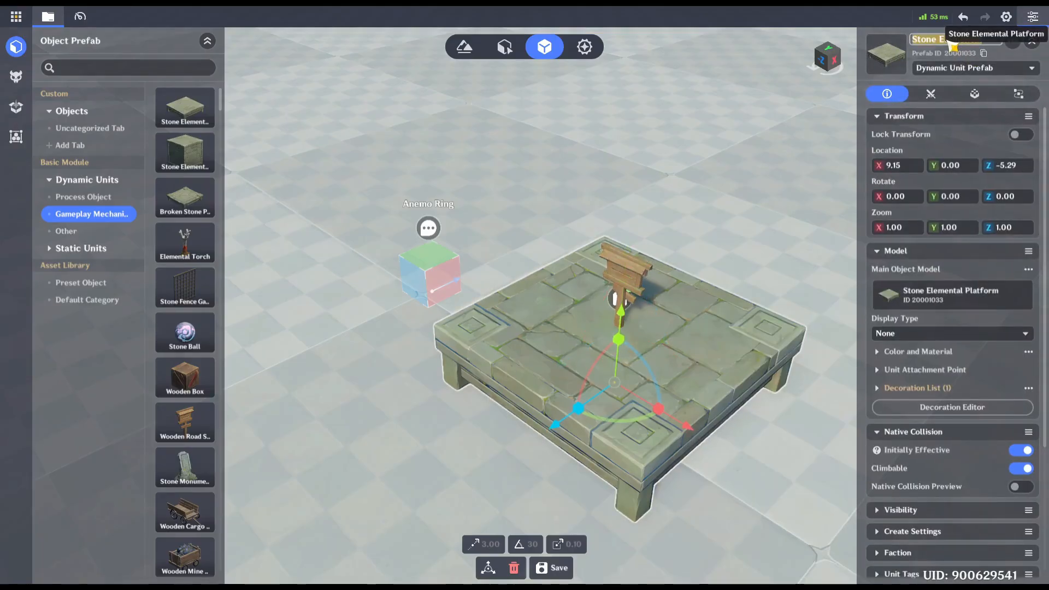
Step: Rename the platform object as Platform_Finish
text(Platform_)
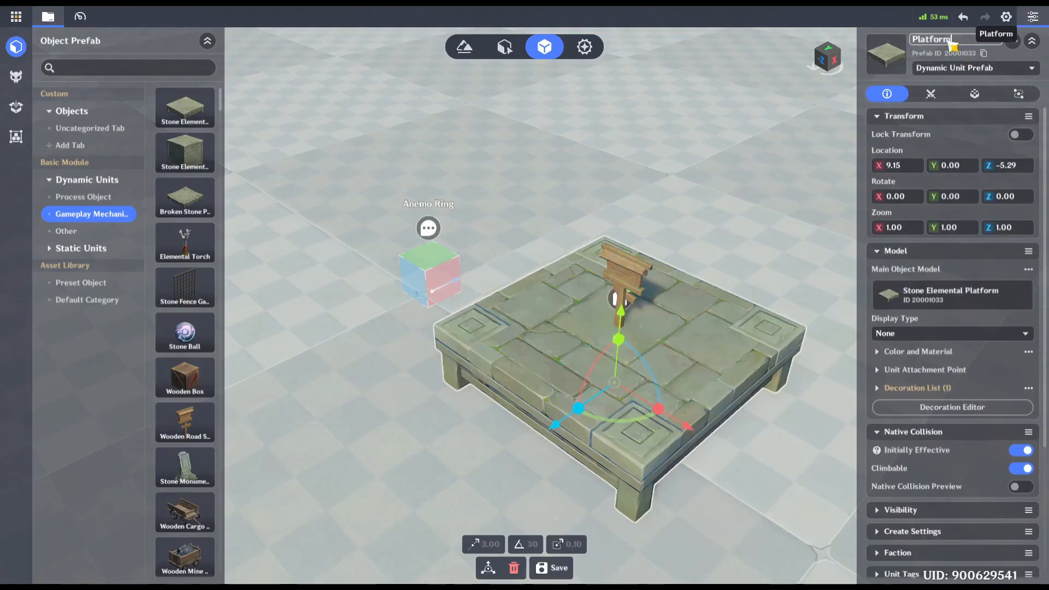
text(Finish)
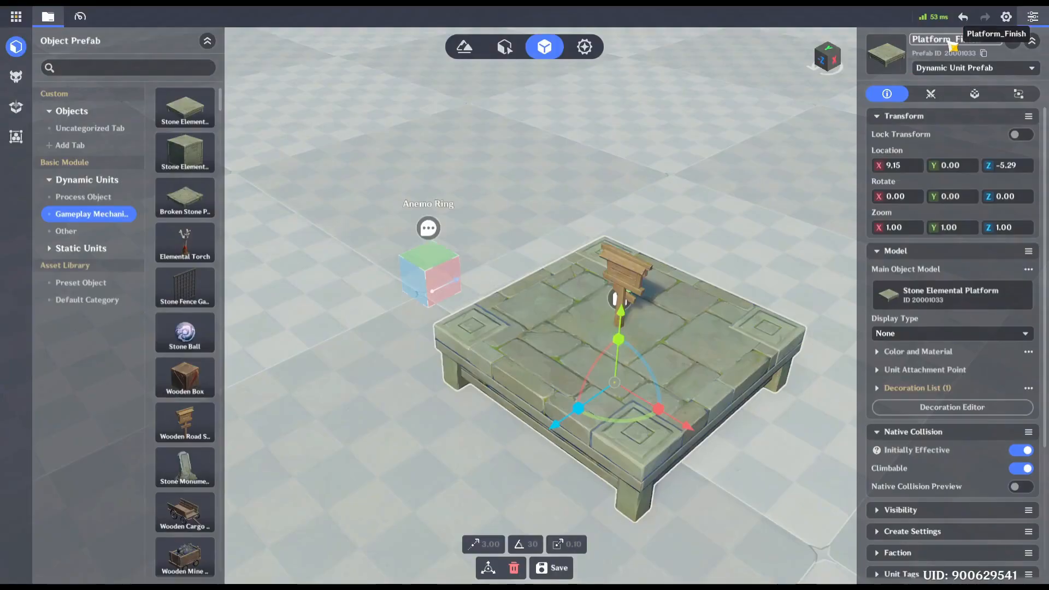
key(Return)
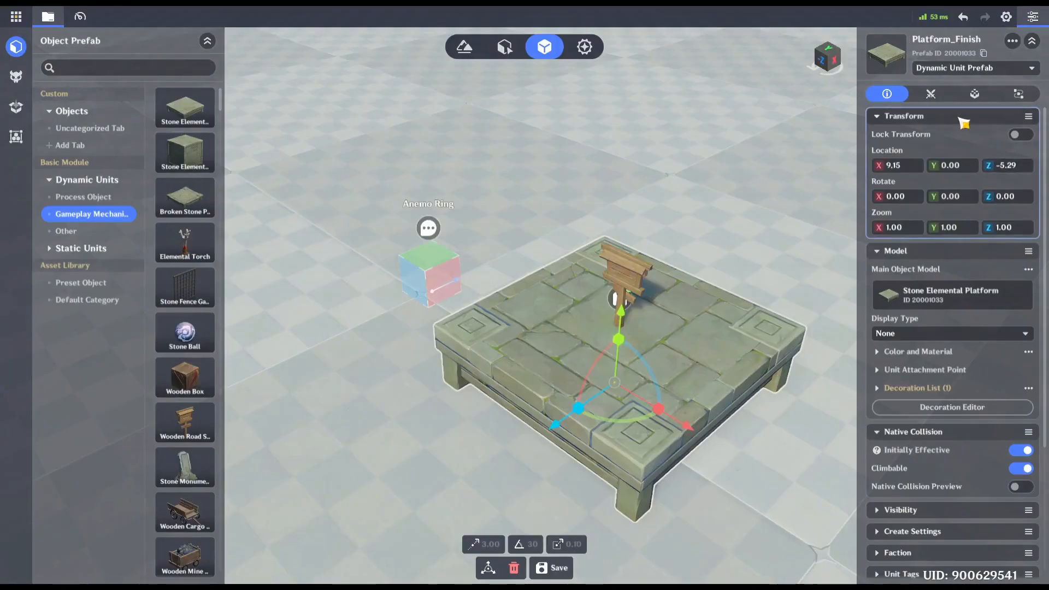
Step: Add a Tab common component to Platform_Finish and open its tab list for editing
click(974, 93)
click(953, 561)
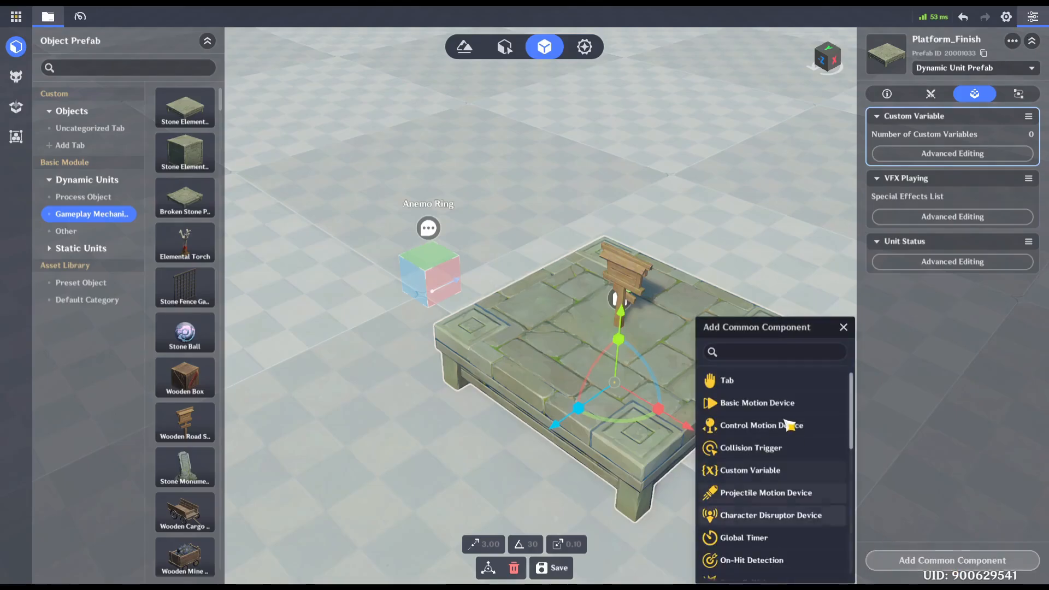
click(727, 380)
click(952, 414)
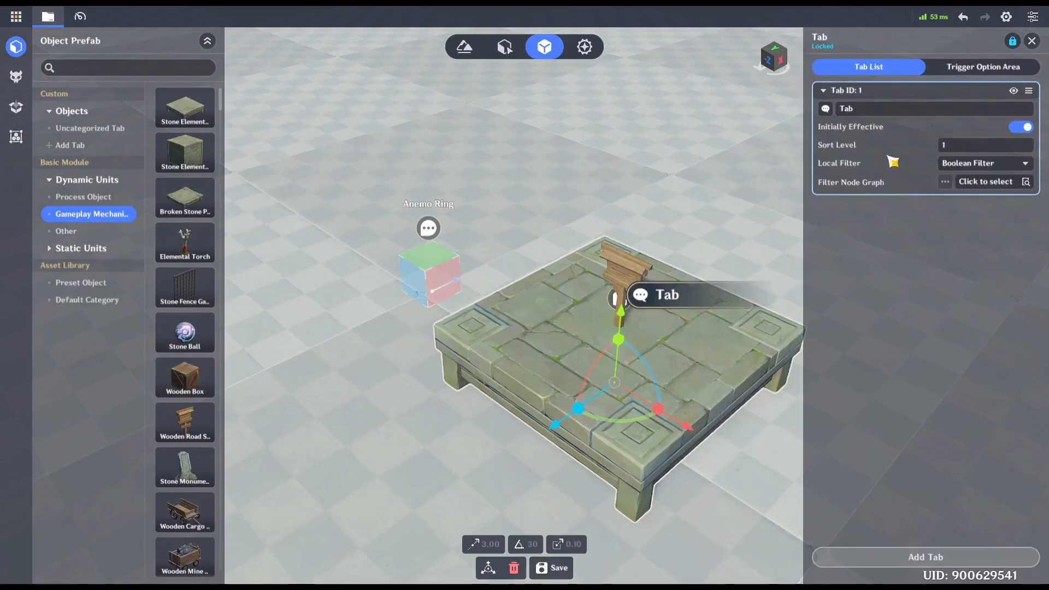
Step: Name the platform's interaction tab "Finish Level"
click(900, 109)
text(Finish Lev)
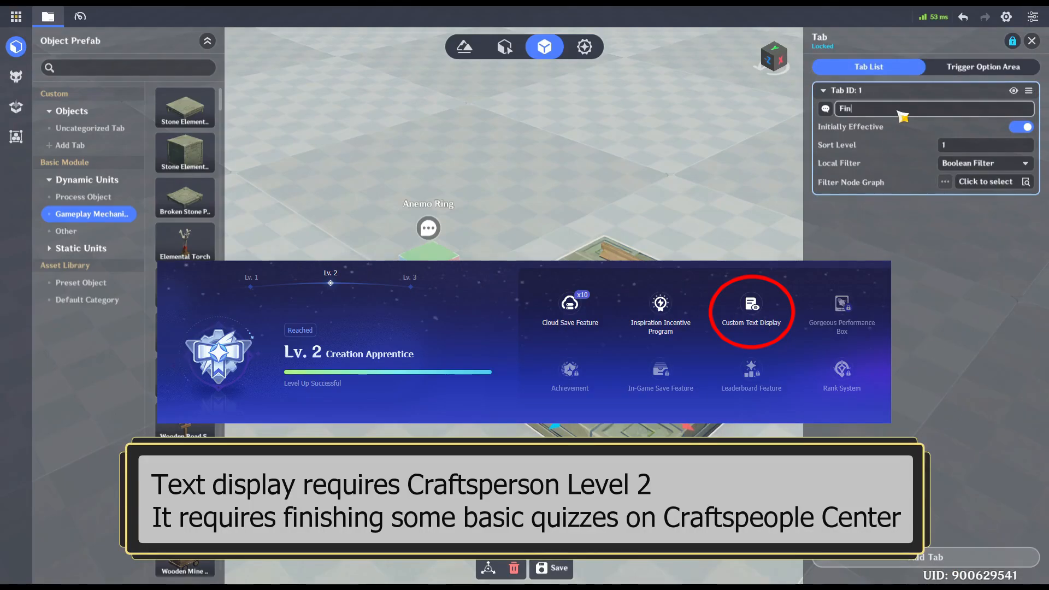
text(el)
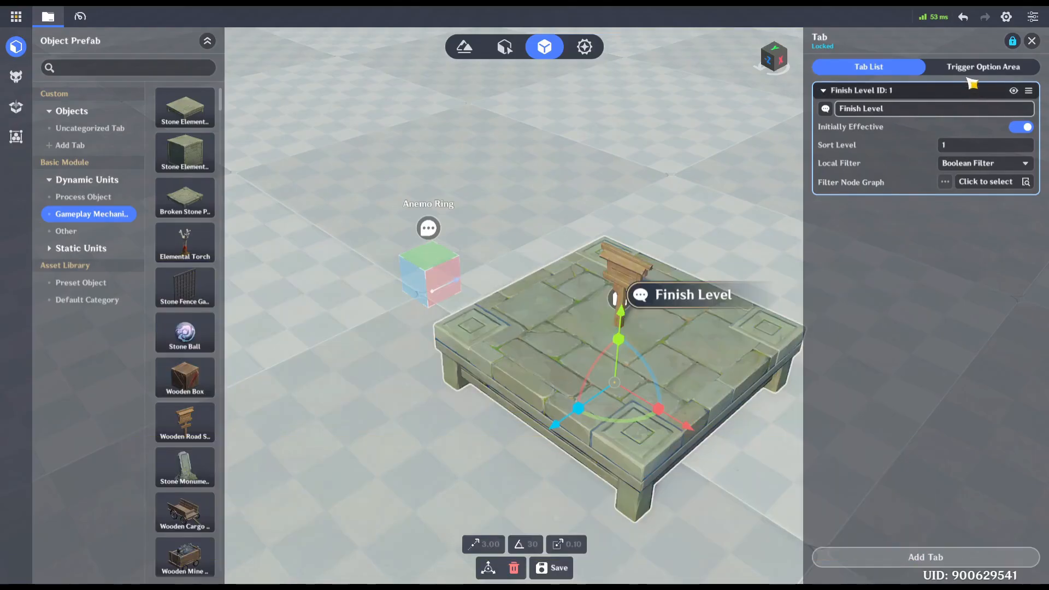
Step: Set the tab's cuboid trigger area zoom multiplier to 3 on X, Y and Z, and its center Y to 2
click(970, 69)
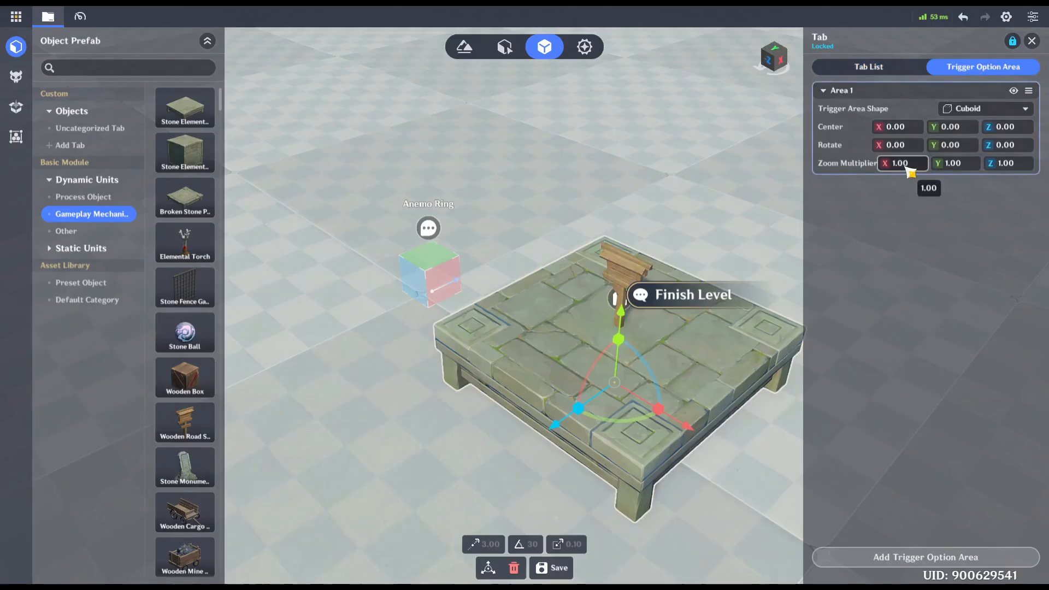
click(901, 163)
text(3)
click(955, 163)
text(3)
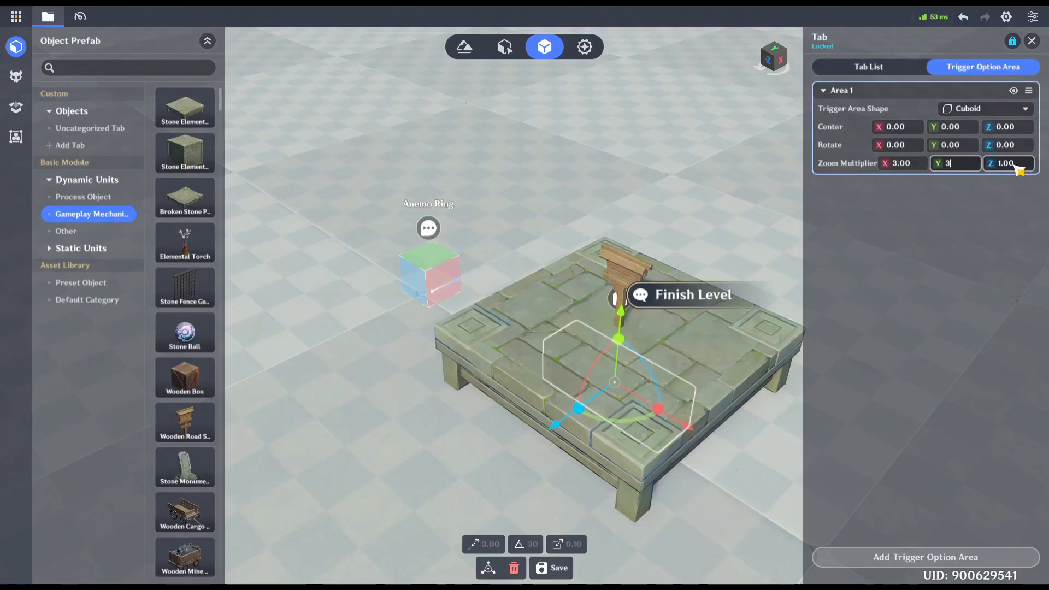
click(1011, 164)
text(3)
click(954, 128)
text(2)
key(Return)
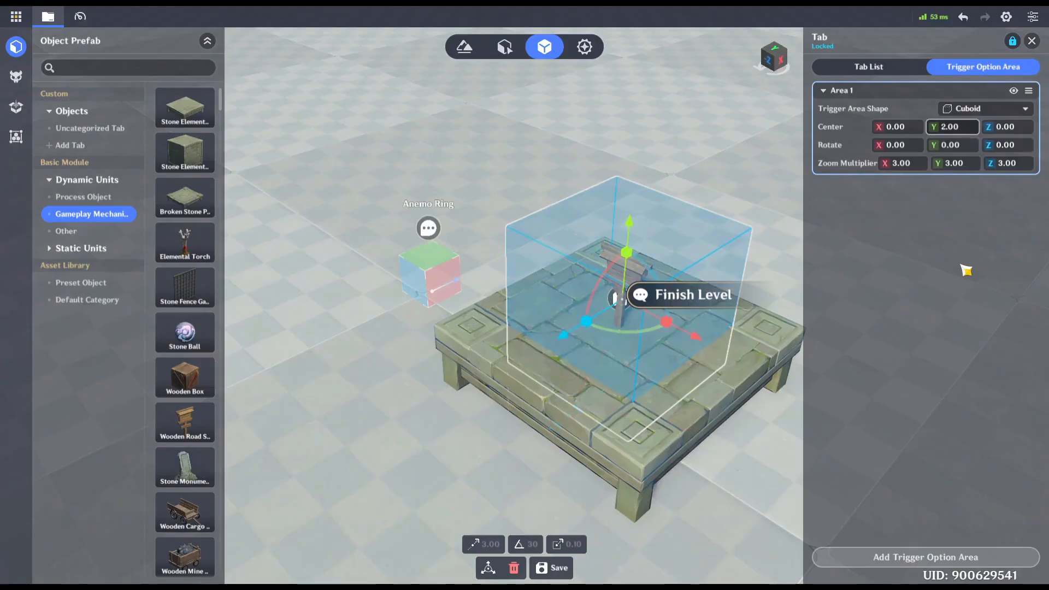
Step: Save the platform as a new prefab named Platform_Finish with the Uncategorized Tab tag
click(546, 569)
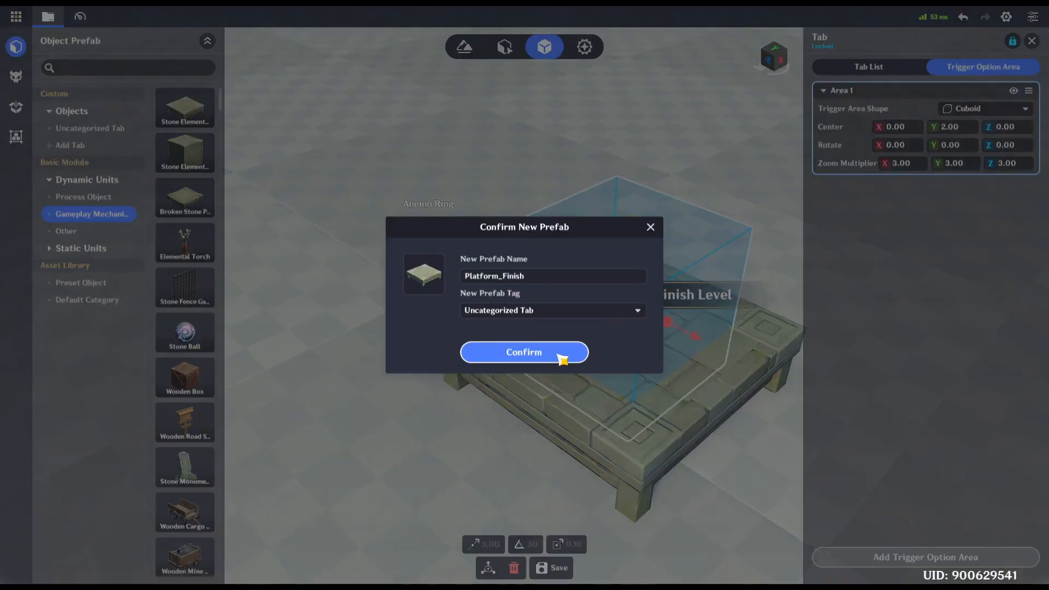
click(557, 356)
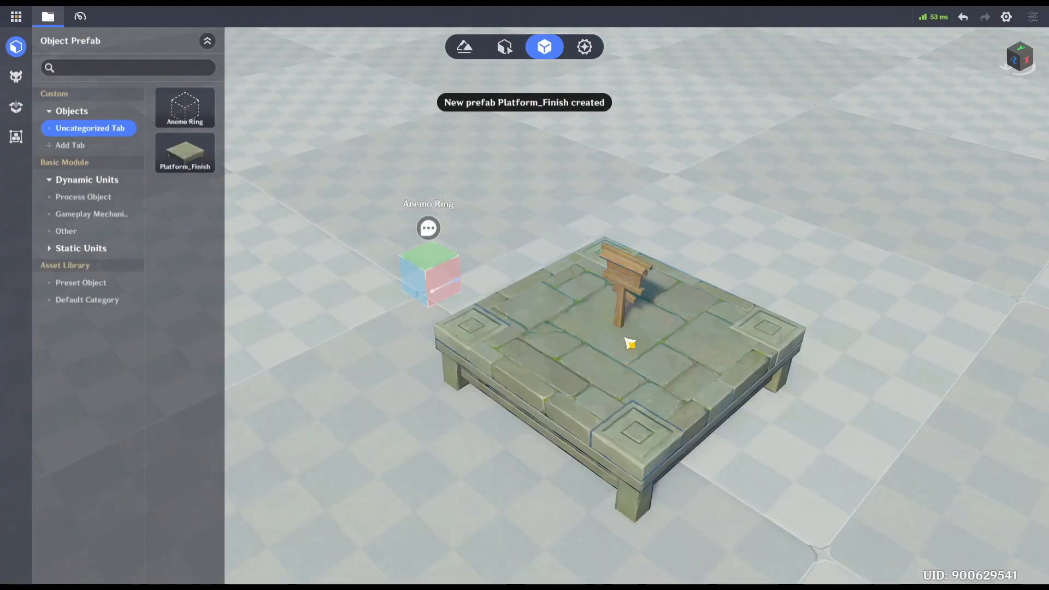
Step: Switch to the Miliastra Sandbox and create a new node graph in the Uncategorized Tab folder of Entity Node Graph
click(1017, 93)
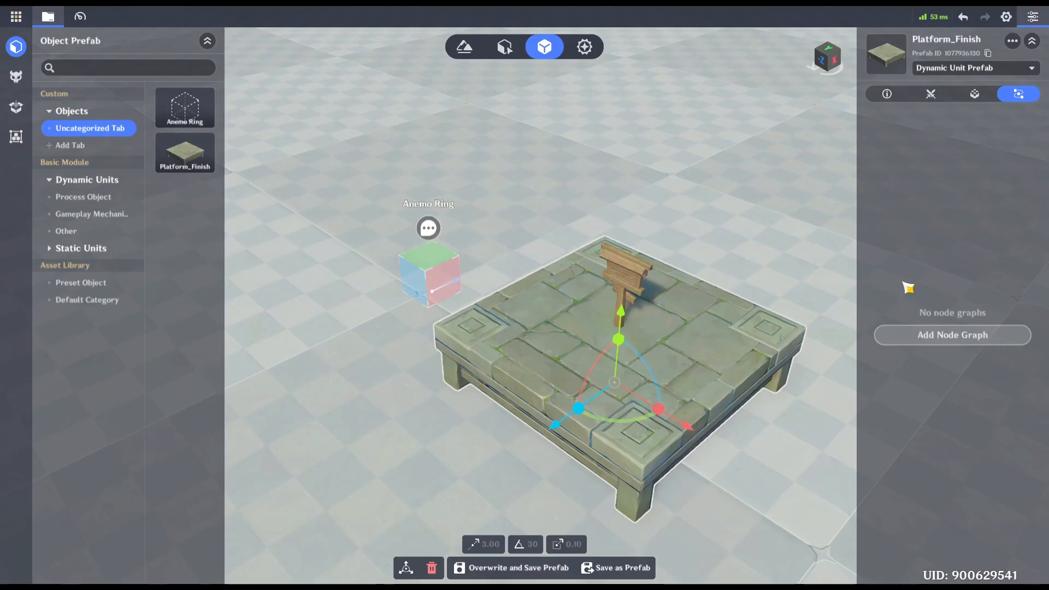
click(15, 17)
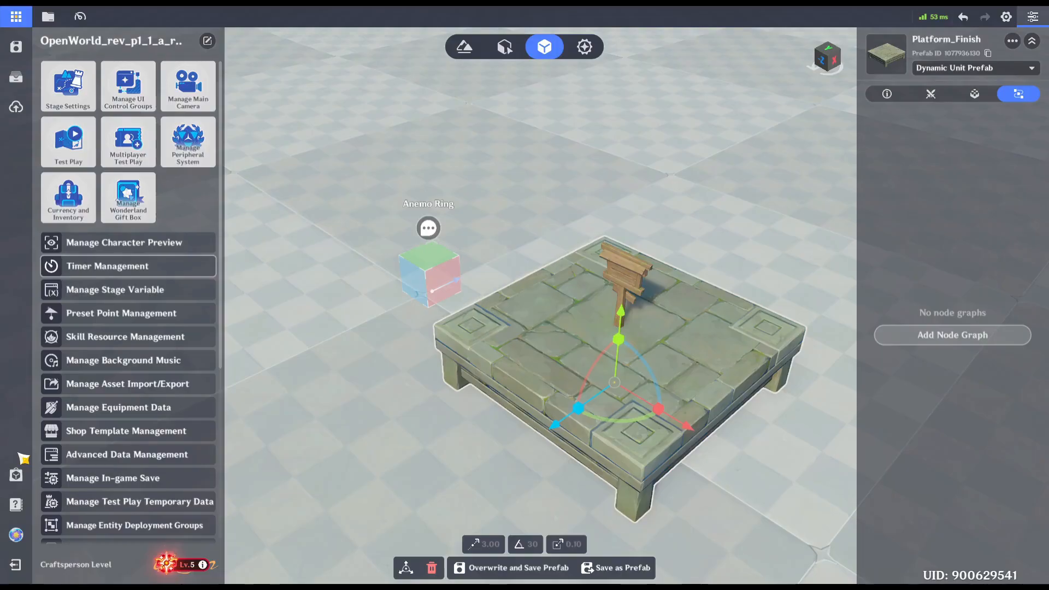
click(19, 539)
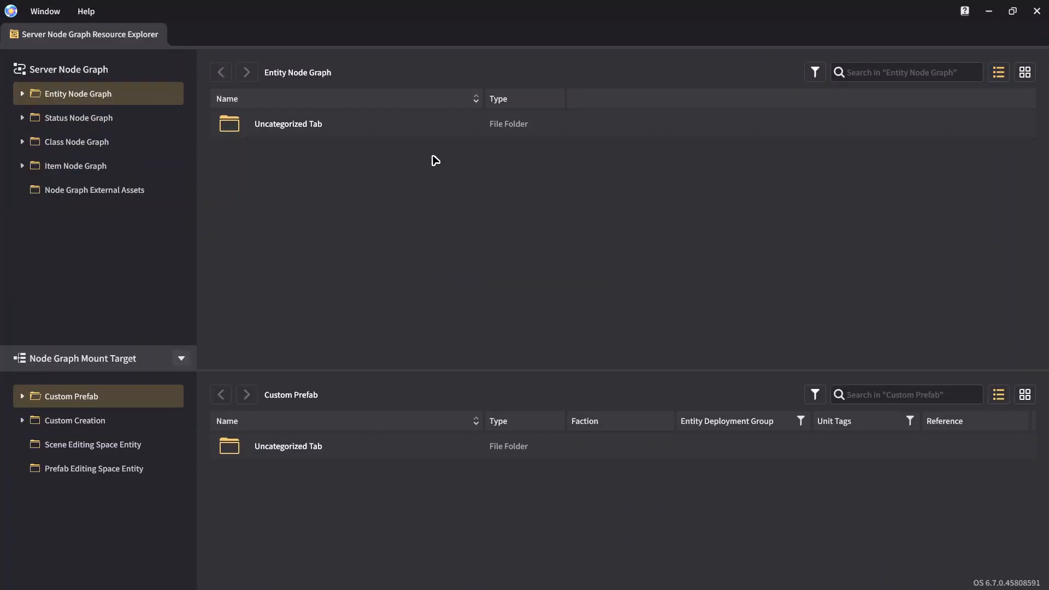
double_click(292, 128)
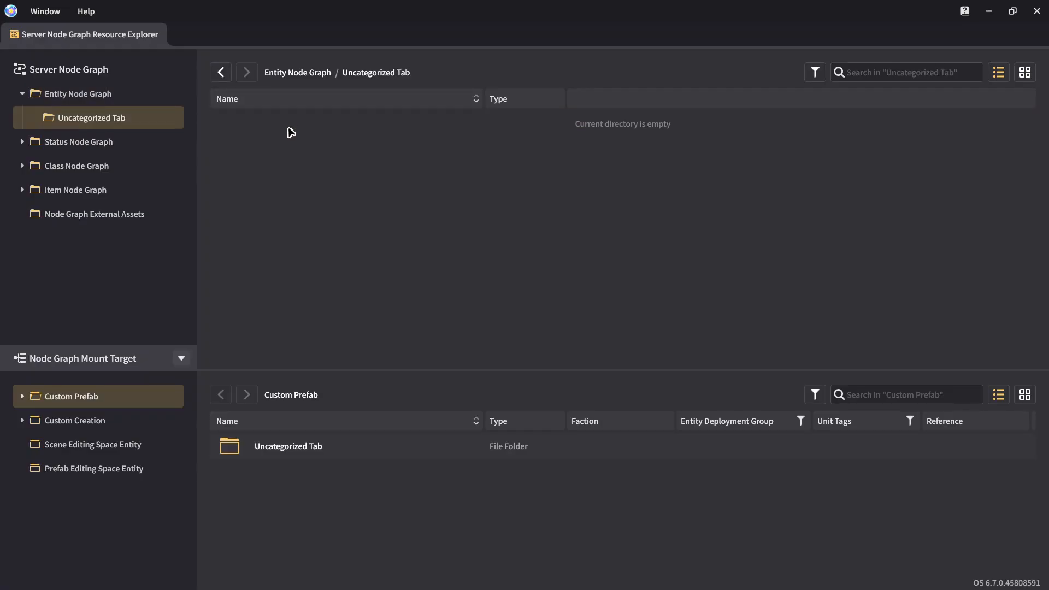
right_click(310, 170)
click(337, 179)
Step: Rename the new node graph as FinishLevelOnTab
right_click(275, 129)
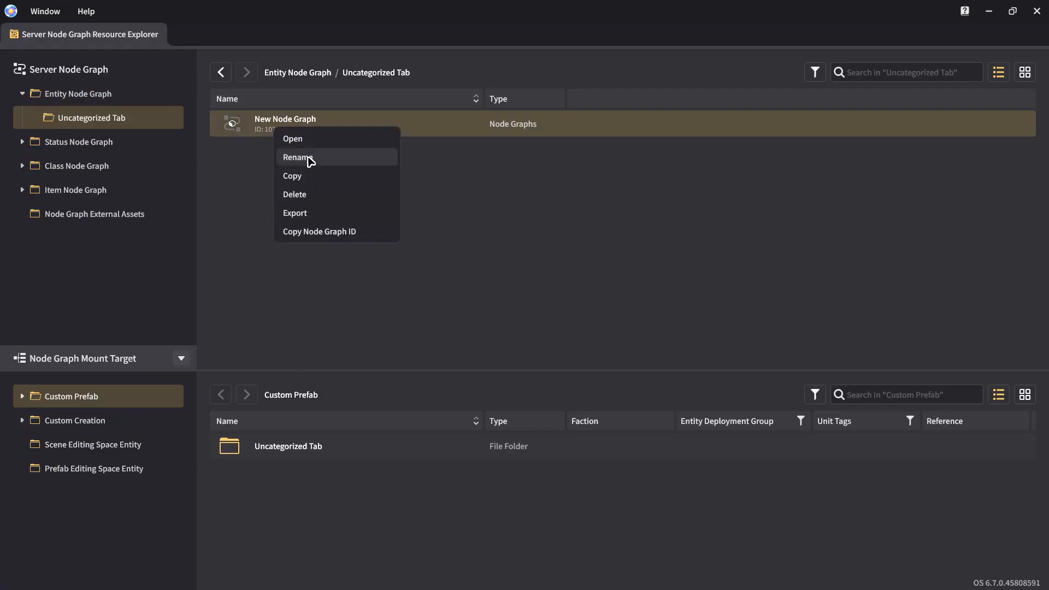
click(298, 157)
key(ctrl+a)
text(Fi)
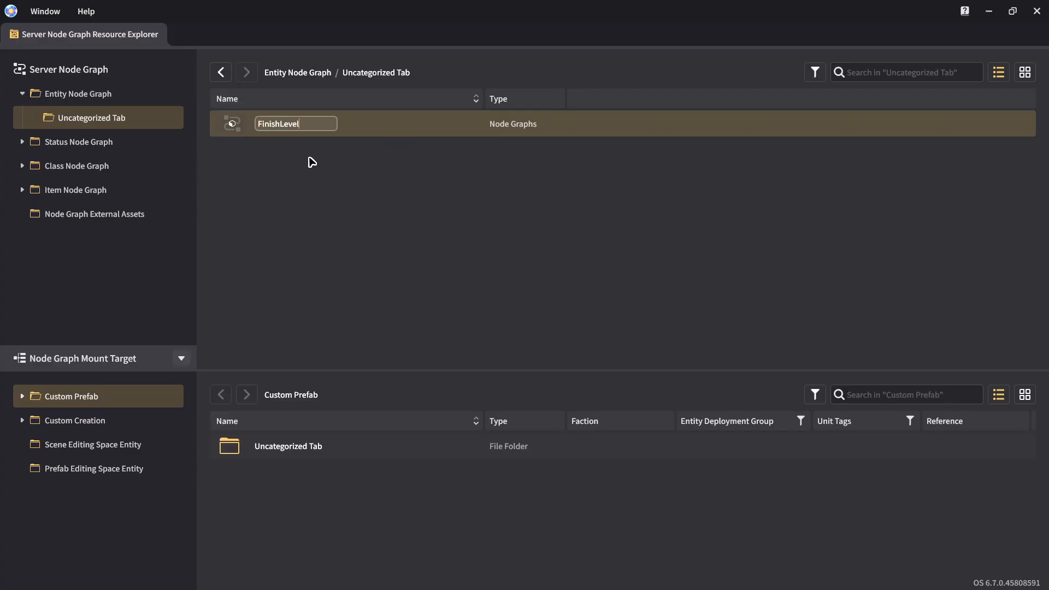
click(308, 158)
click(309, 117)
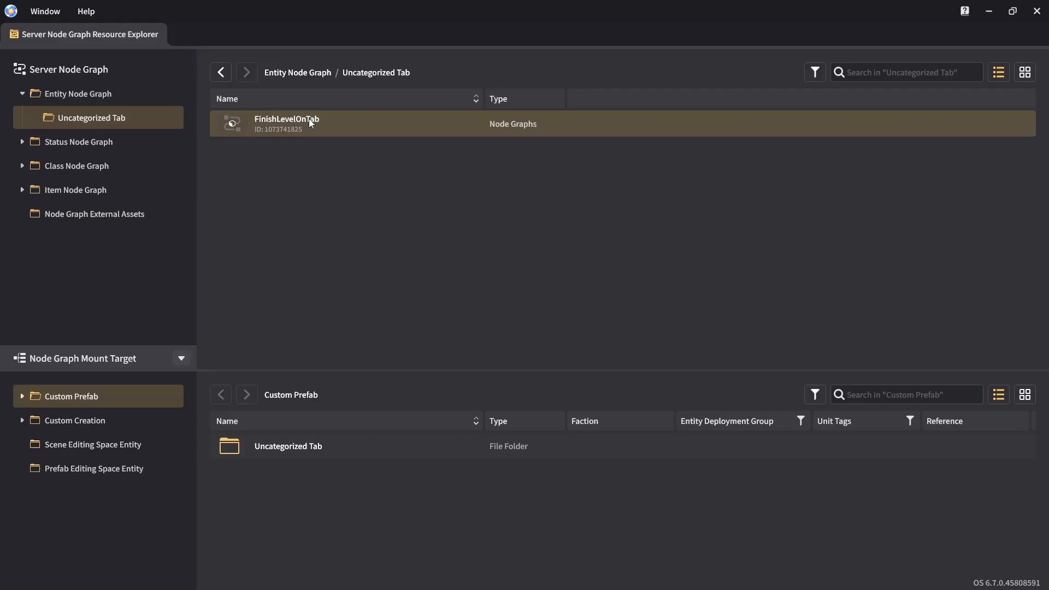
Step: Open the FinishLevelOnTab graph and add a When Tab Is Selected event node
double_click(311, 122)
right_click(372, 256)
text(when tab is selected)
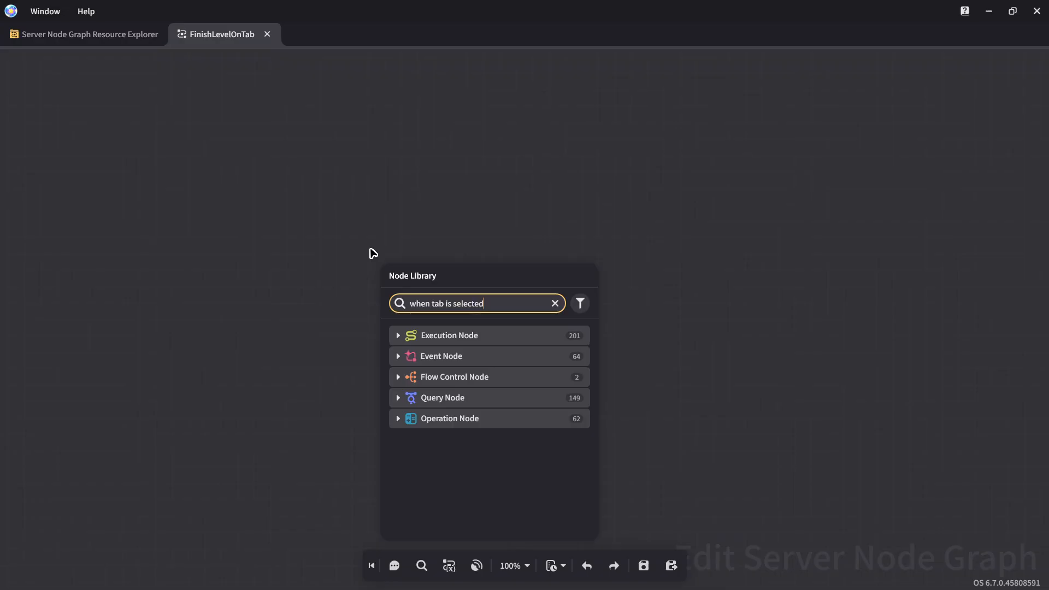
click(491, 382)
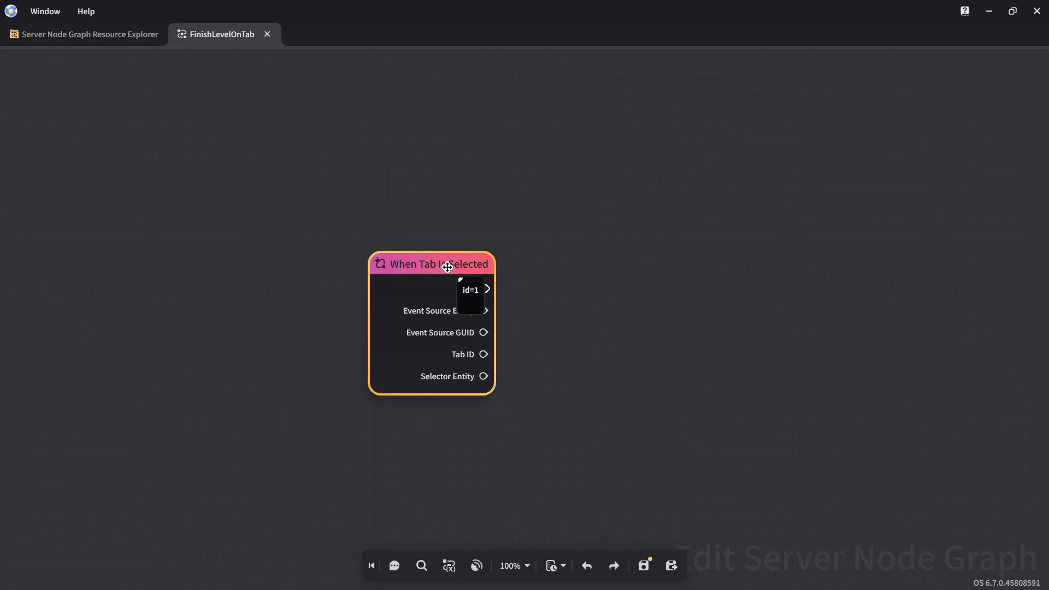
drag(459, 281, 363, 225)
Step: Add a Get Player Entity to Which the Character Belongs node and connect Selector Entity to its Character Entity input
click(513, 265)
right_click(513, 264)
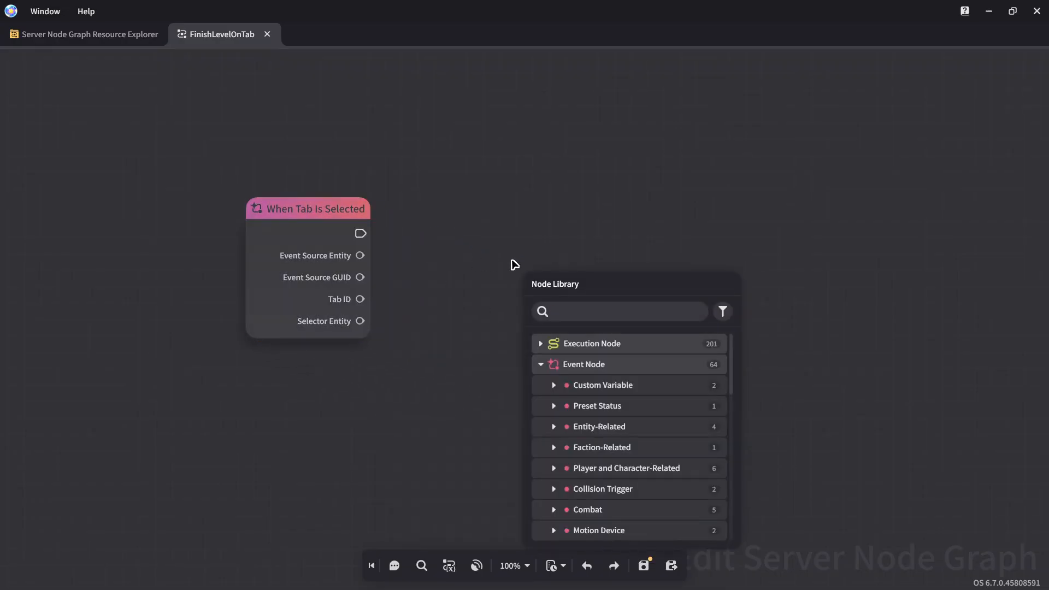
text(get player entity to)
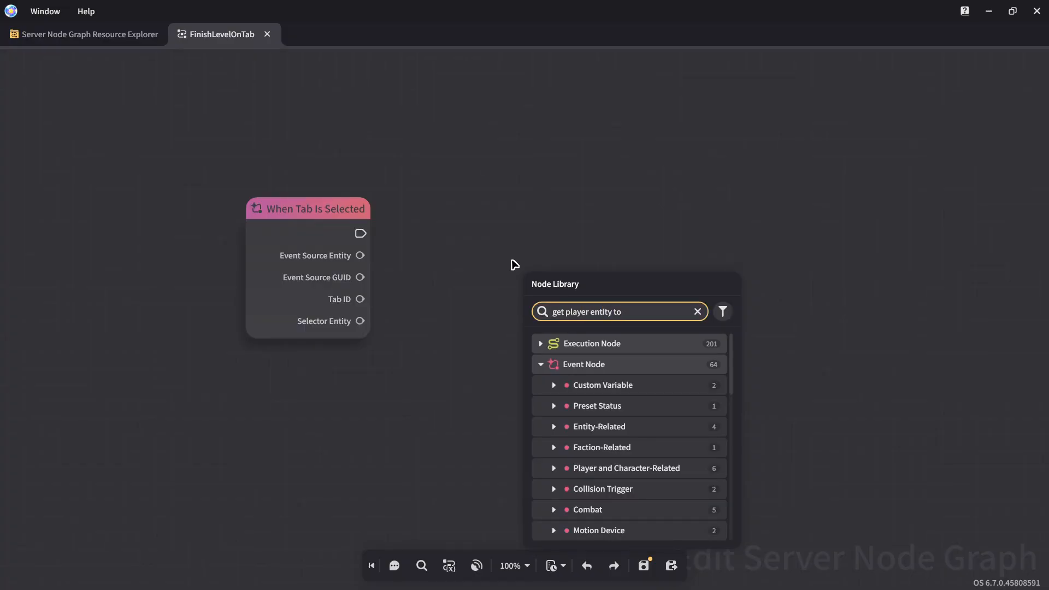
click(649, 397)
drag(577, 268, 475, 342)
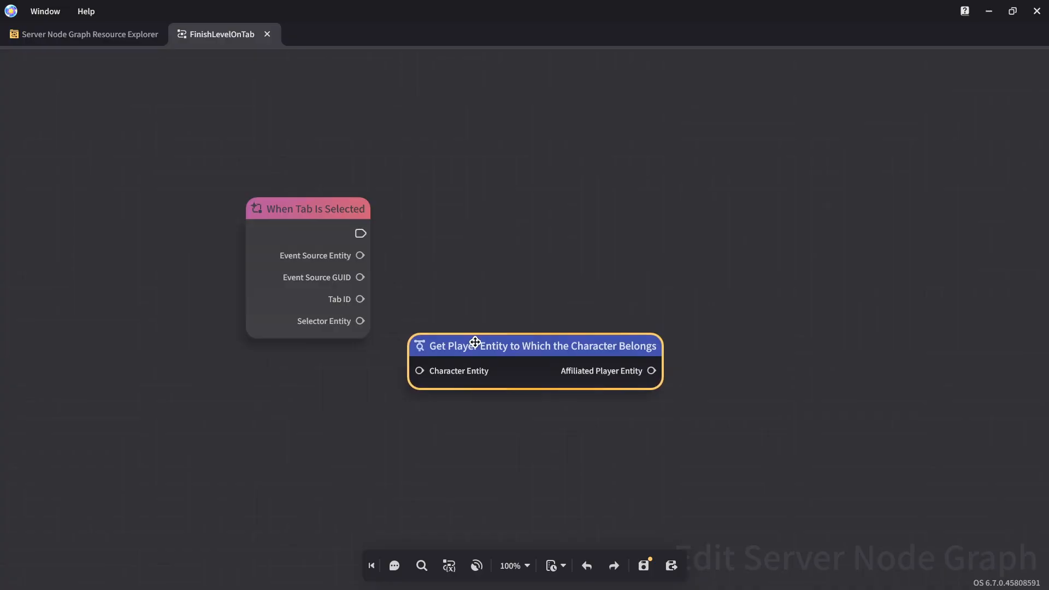
drag(360, 322, 421, 371)
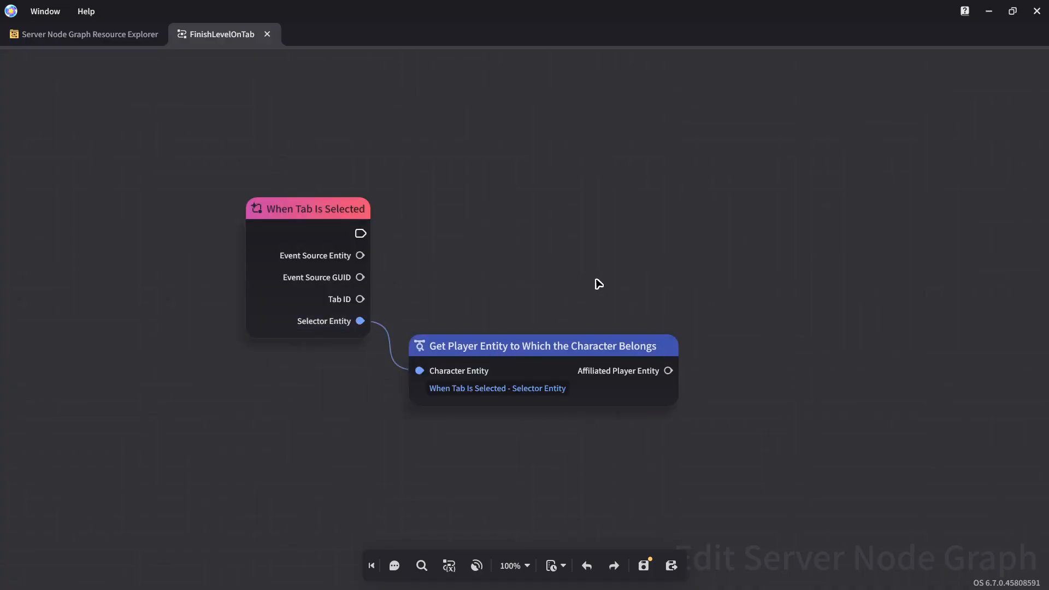
Step: Add a Set Player Settlement Success Status node and connect Affiliated Player Entity to its Player Entity input
right_click(767, 255)
text(set player settlement)
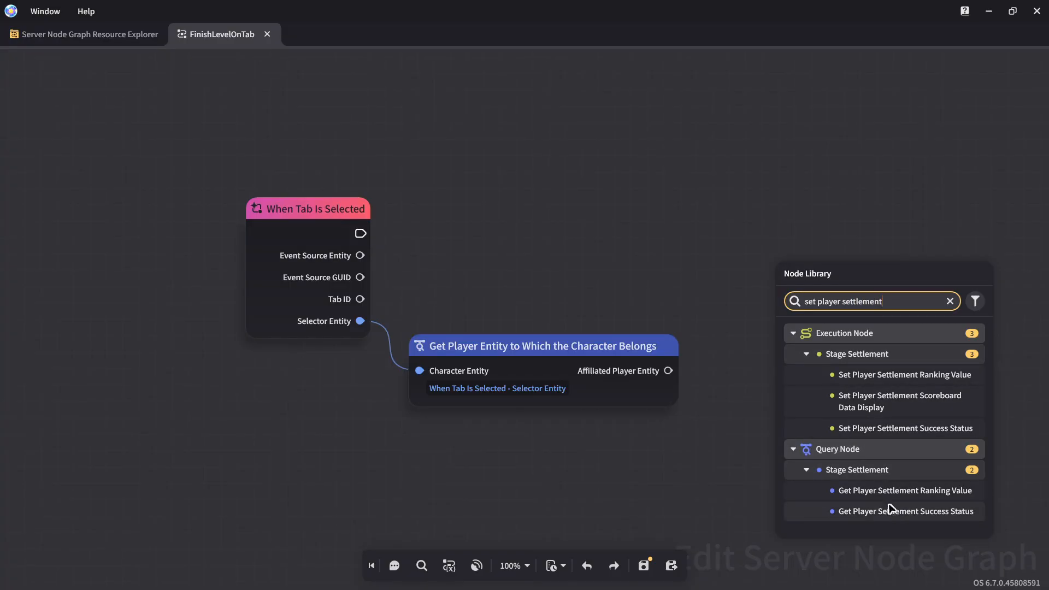
click(889, 427)
drag(824, 266, 791, 219)
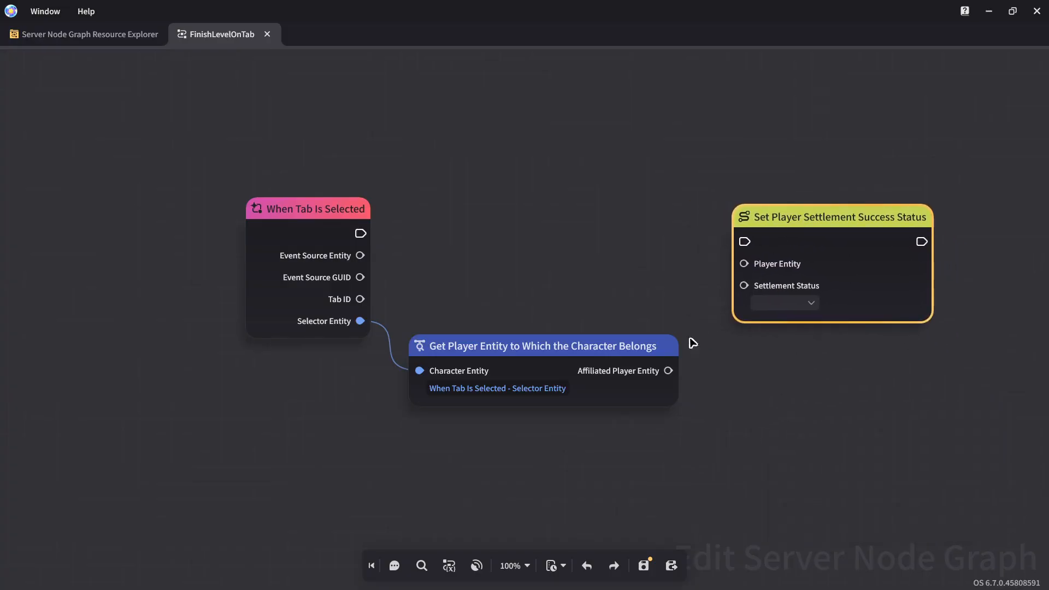
drag(668, 370, 766, 272)
Step: Set the Settlement Status to Victory and connect the When Tab Is Selected flow output to the settlement status node
click(787, 323)
click(800, 352)
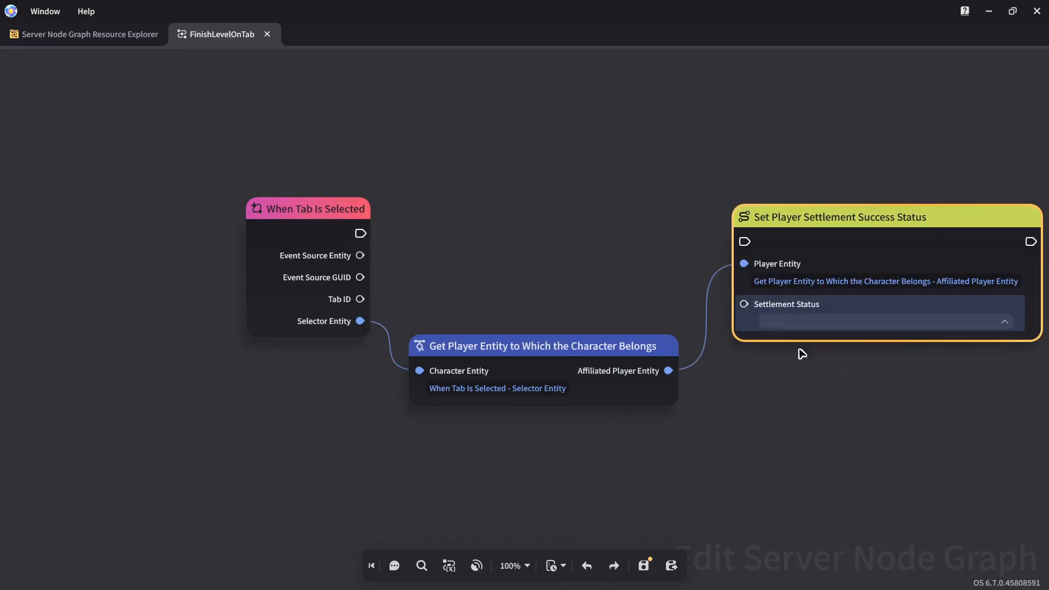
drag(361, 234, 745, 241)
middle_drag(861, 404, 497, 398)
click(785, 274)
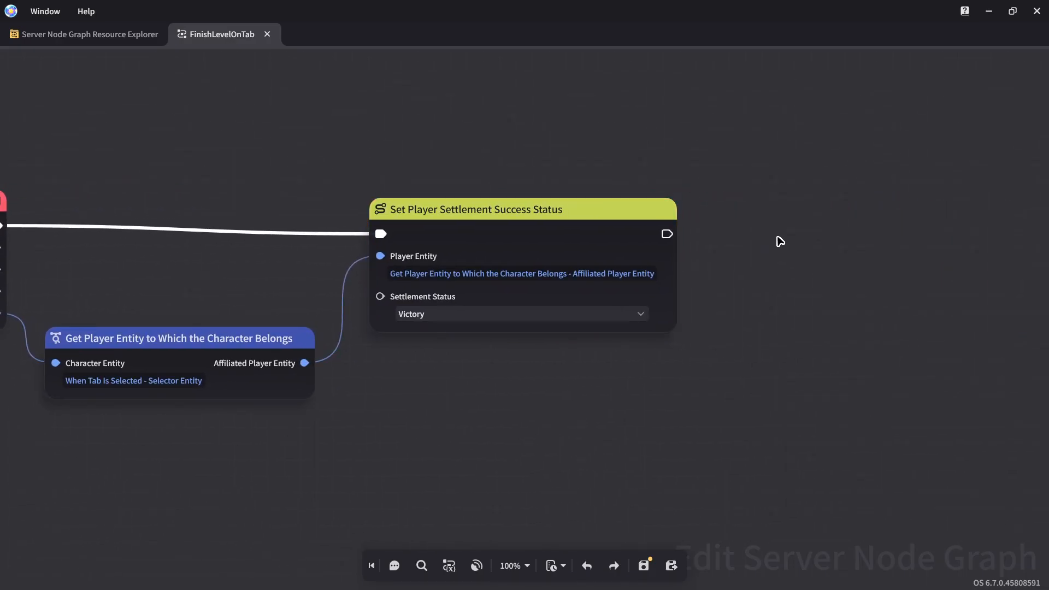
Step: Add a Settle Stage node, connect it after Set Player Settlement Success Status, and save the graph
right_click(780, 241)
text(settle stage)
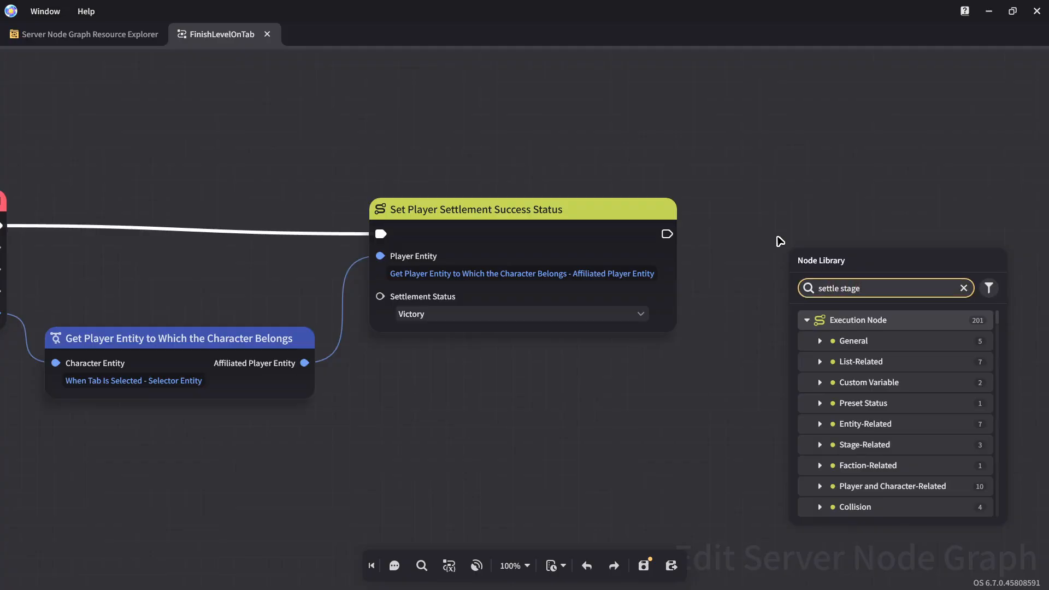
click(883, 366)
drag(838, 269, 810, 233)
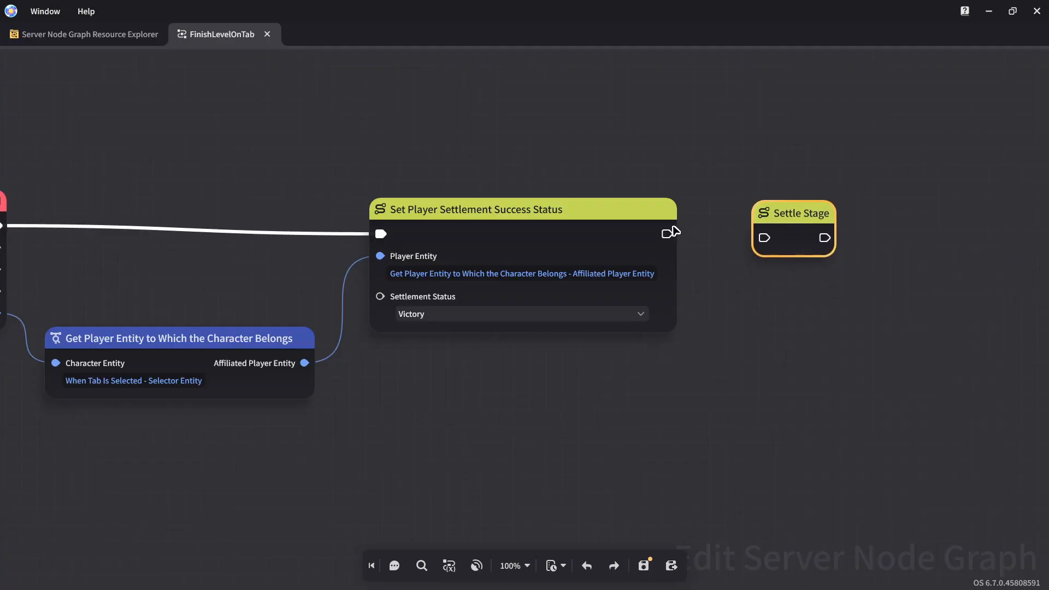
drag(667, 234, 764, 238)
click(704, 172)
key(ctrl+s)
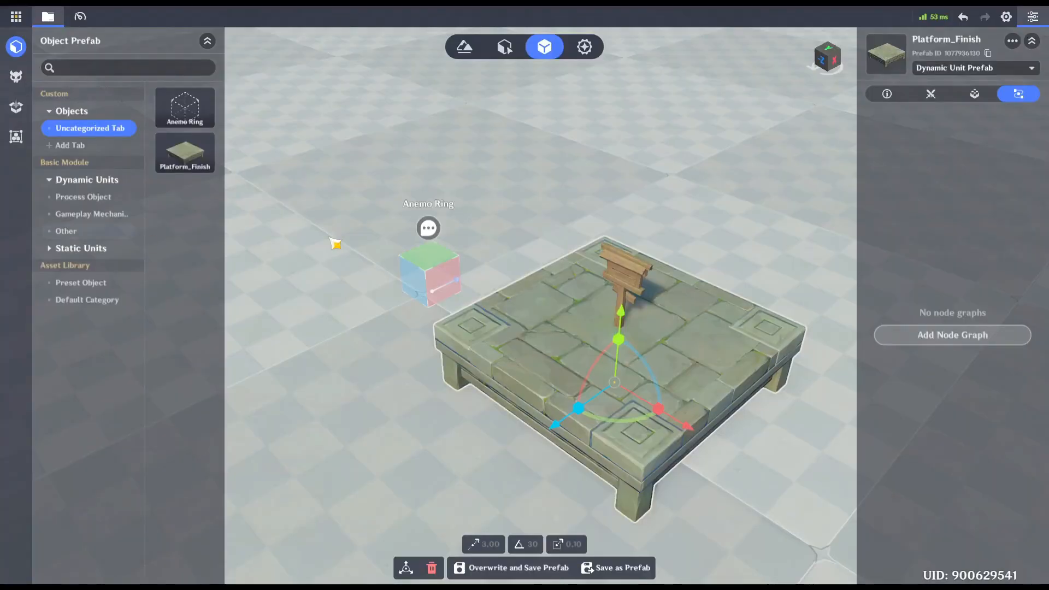
Step: Back in the level editor, attach the FinishLevelOnTab node graph to Platform_Finish and overwrite its prefab
click(970, 346)
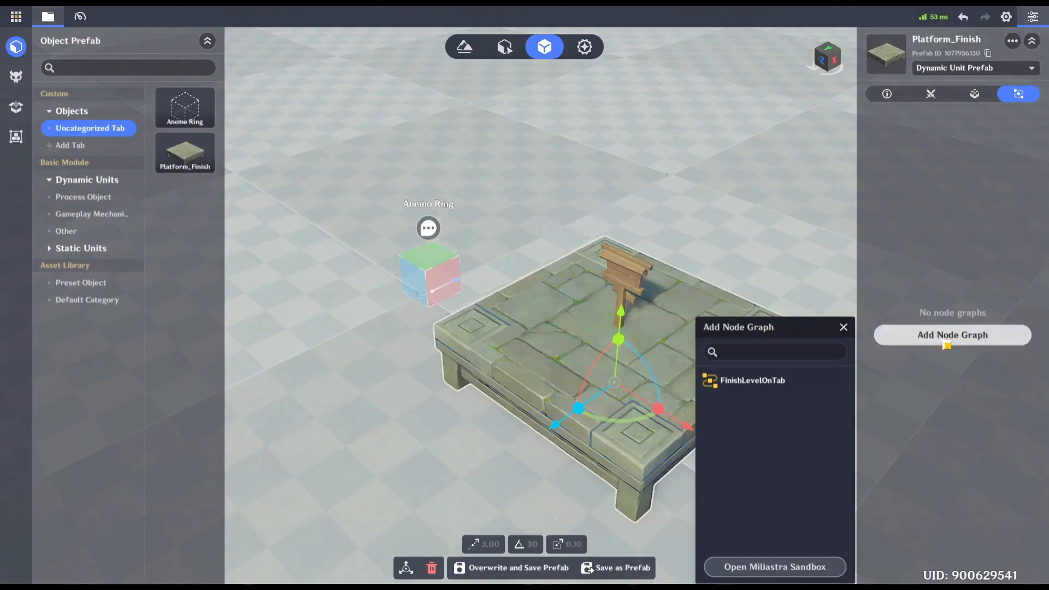
click(795, 385)
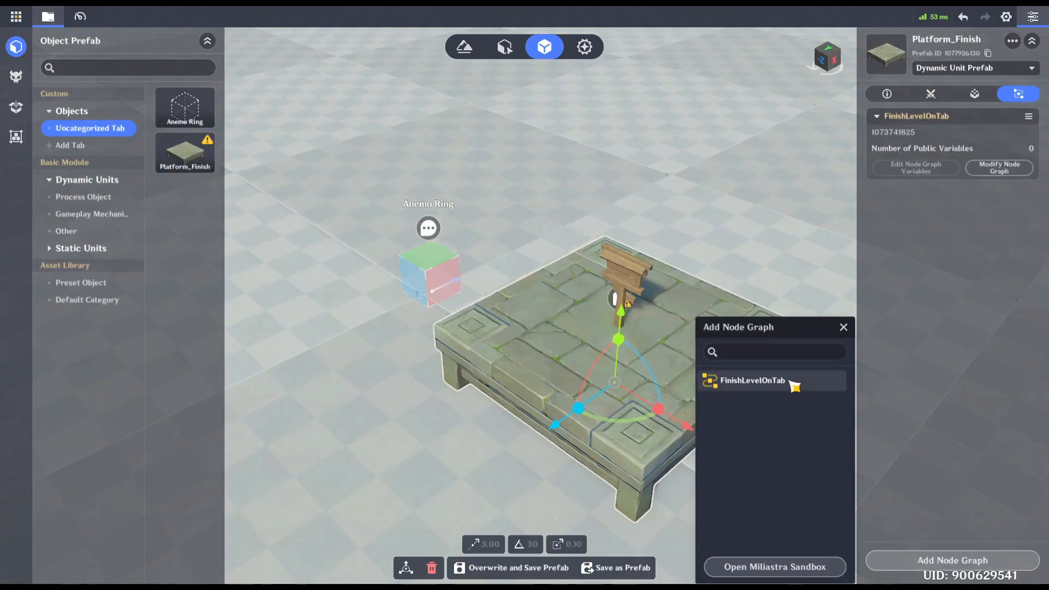
click(544, 565)
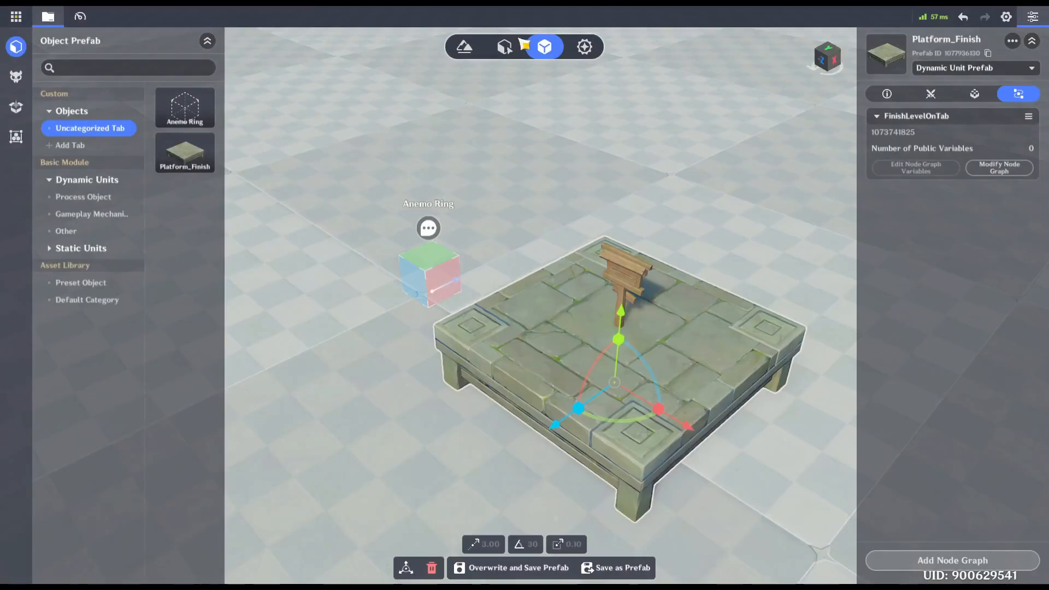
Step: Return to scene editing and start a test play as Player 1 with test play settlement enabled
click(504, 47)
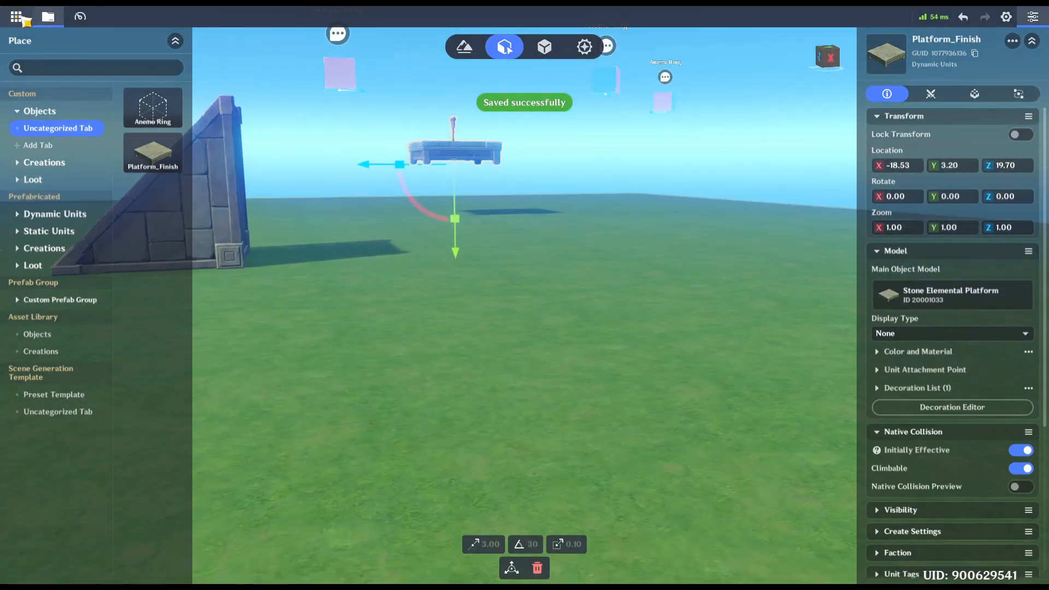
click(16, 17)
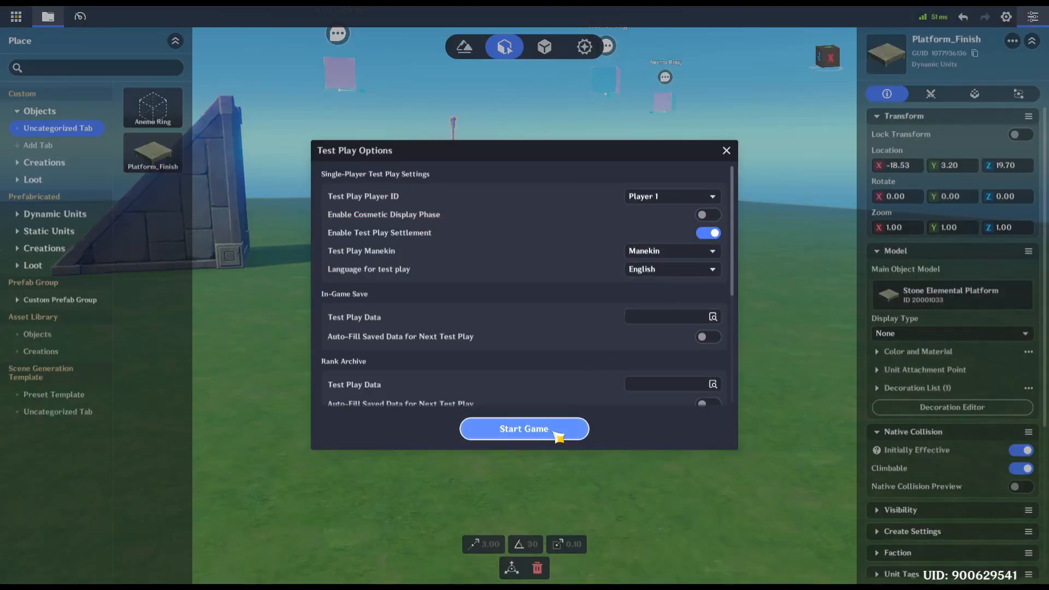
click(562, 434)
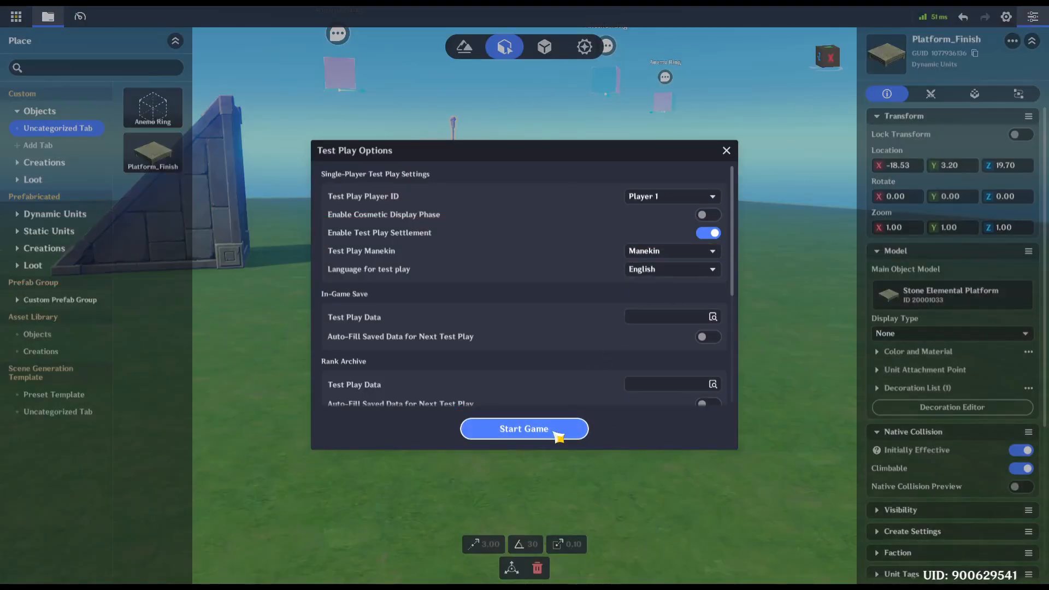
Step: Run up the ramp, glide through the Anemo Rings to the finish platform and trigger Finish Level
key(w)
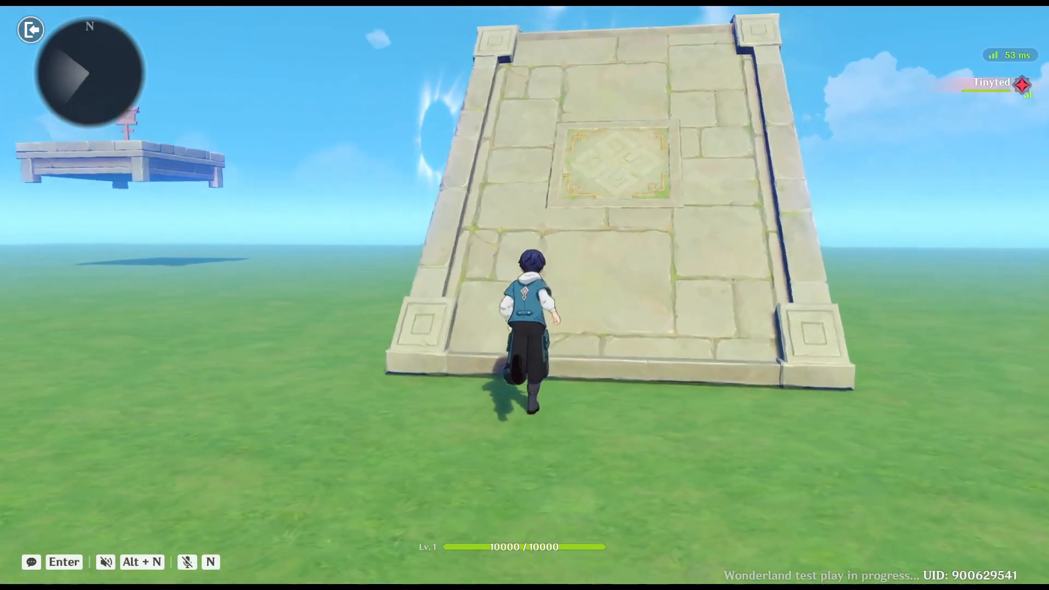
key(w)
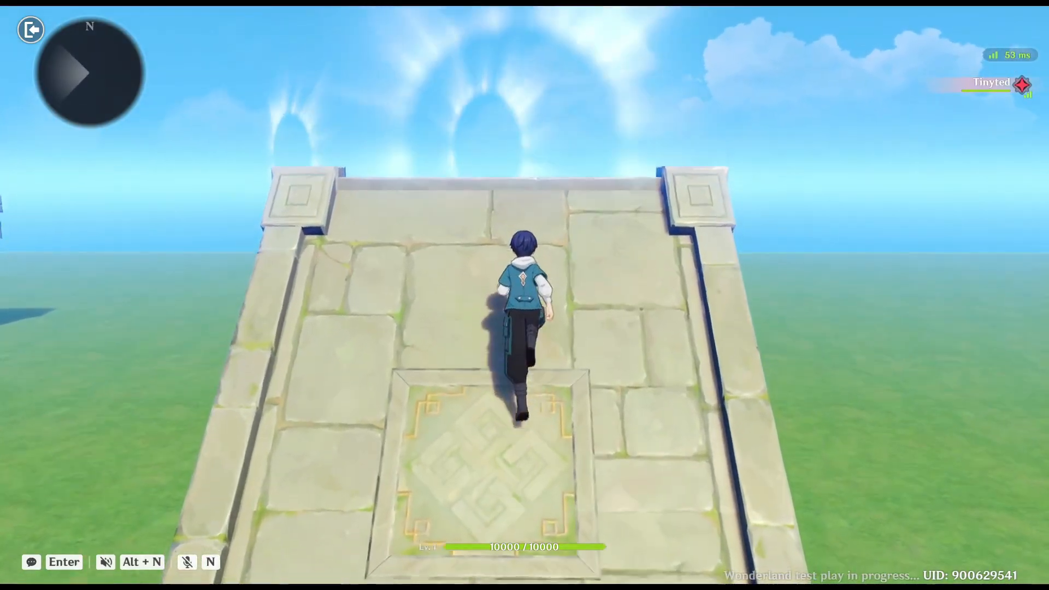
key(space)
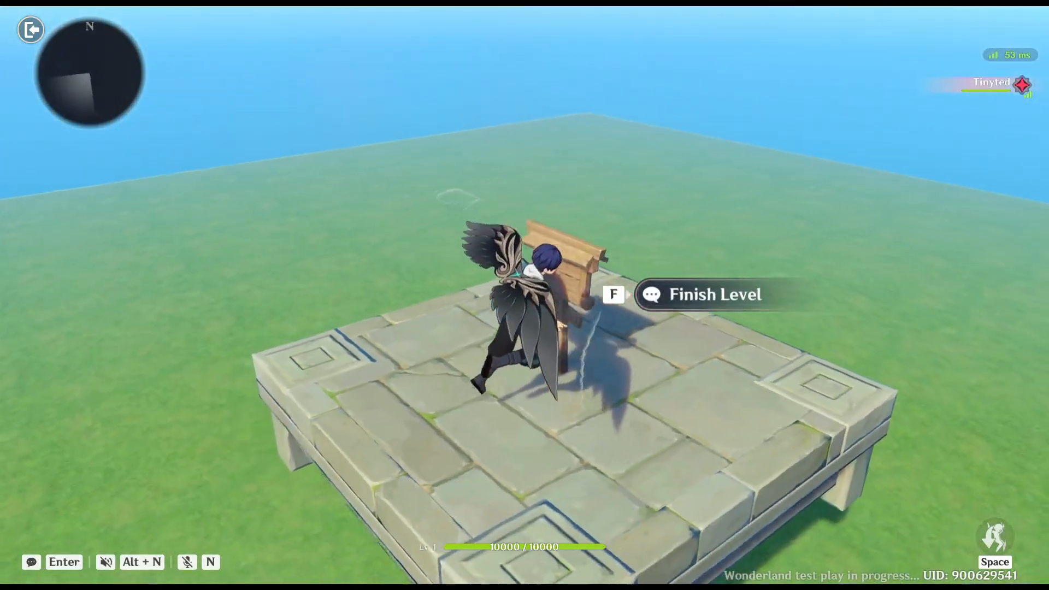
key(d)
key(f)
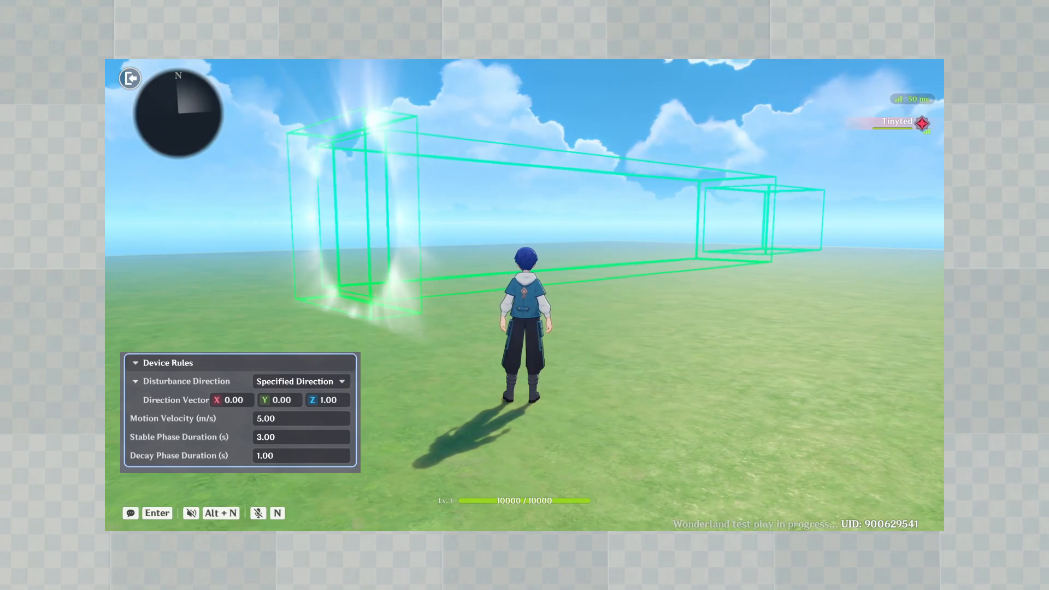
Step: Test in play how the ring's ejector and trigger areas affect a walking, jumping and gliding character
key(w)
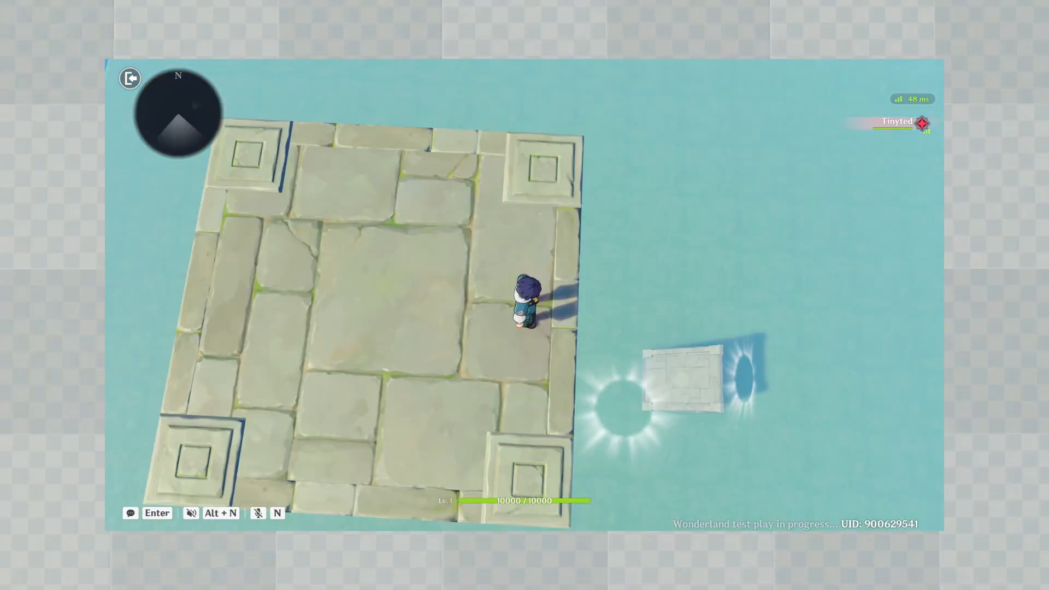
key(d)
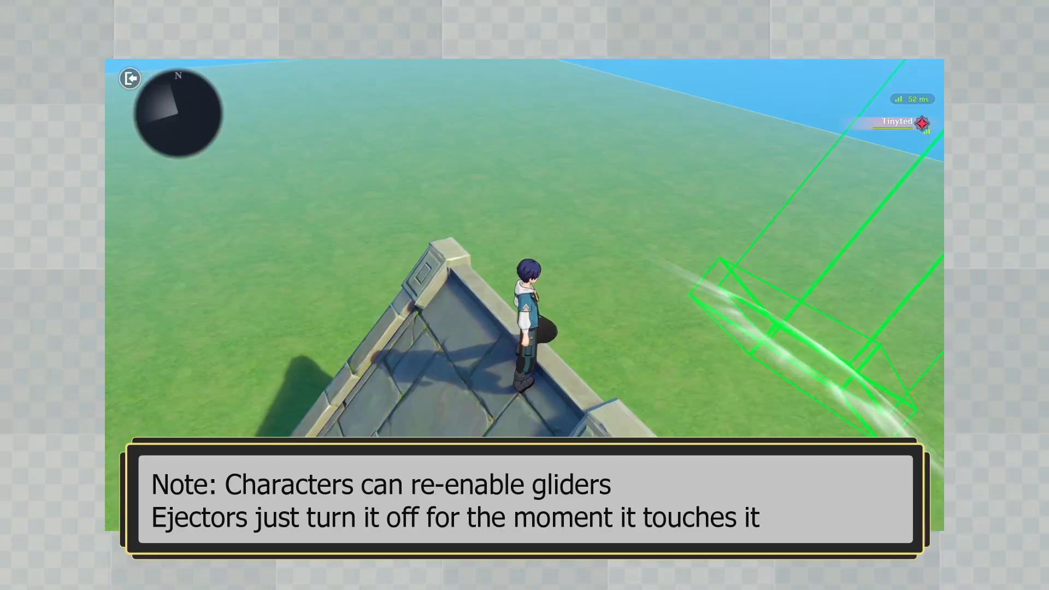
key(d)
key(space)
key(space)
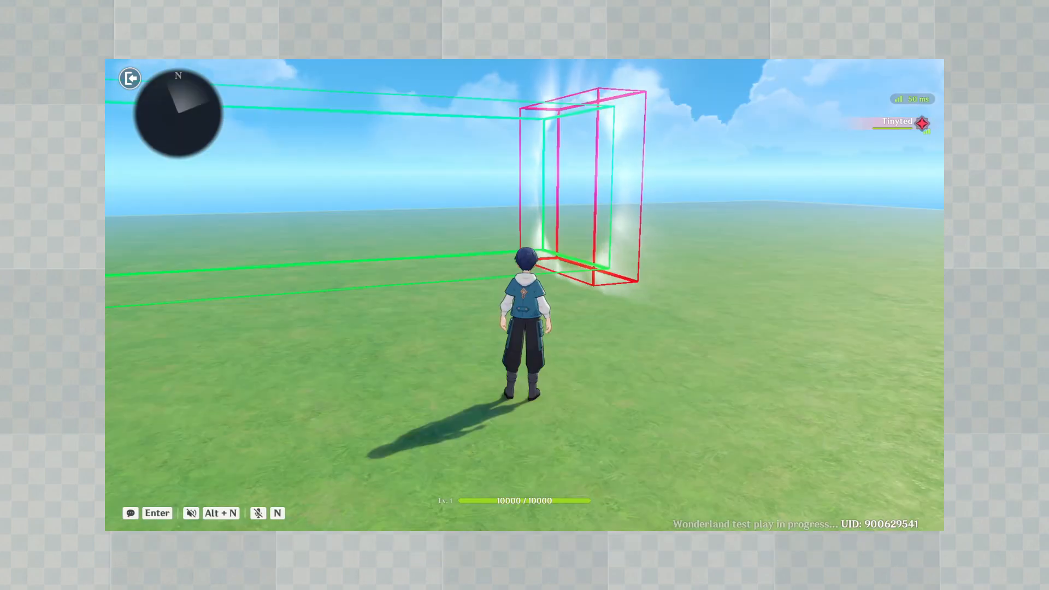
key(w)
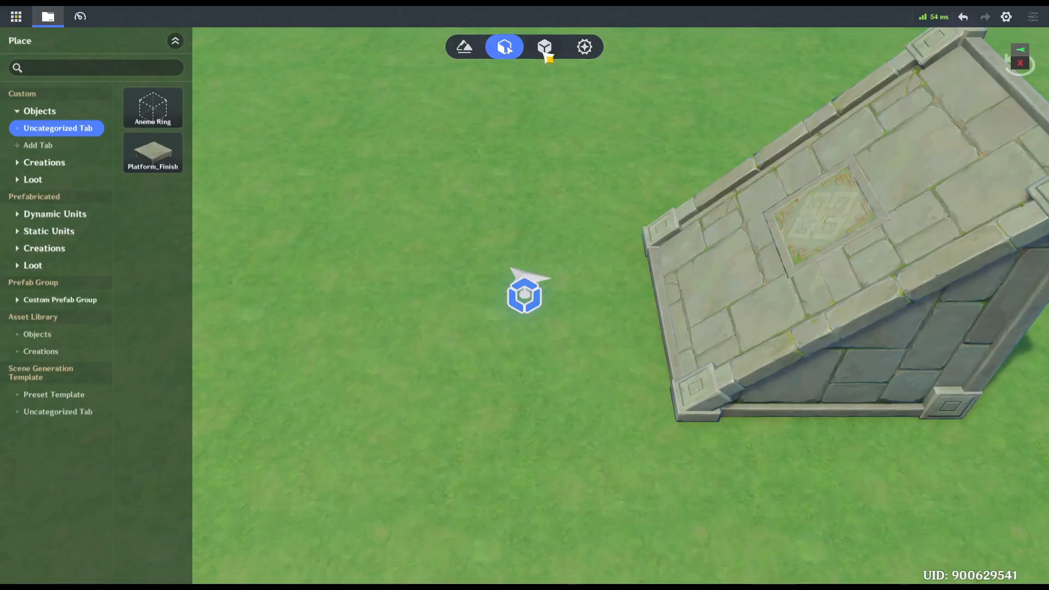
Step: In the prefab library, place an Empty Model dynamic unit beside the platform and name it Wind Current
click(545, 48)
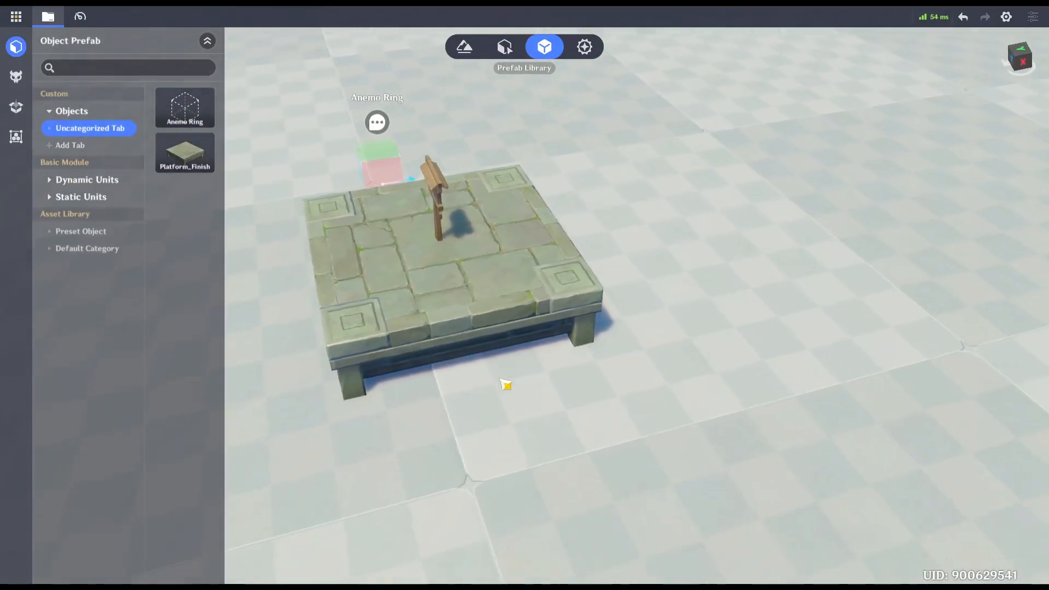
click(82, 179)
click(66, 230)
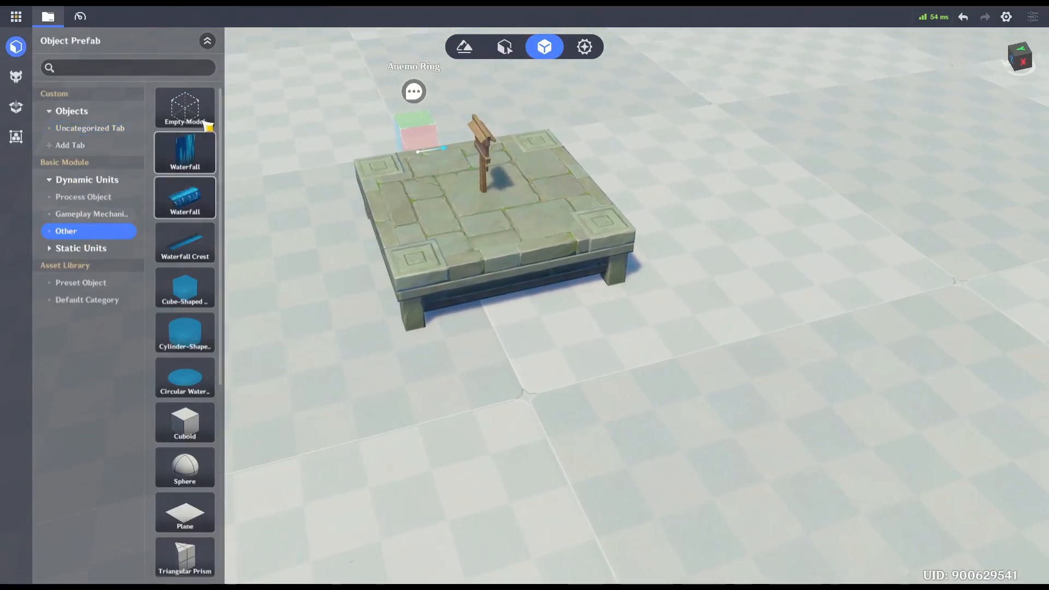
drag(208, 126, 548, 390)
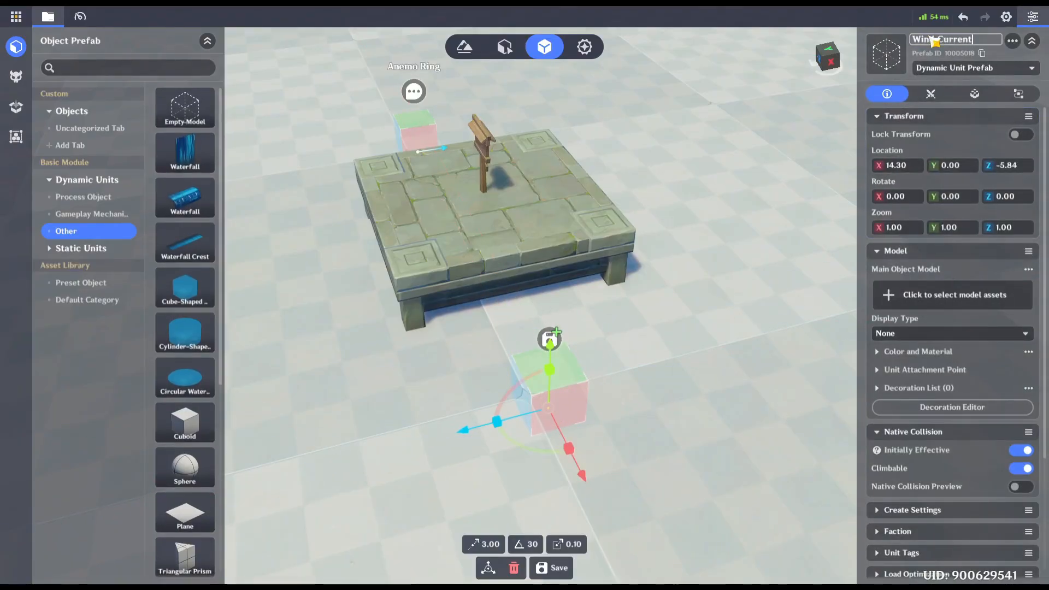
Step: Turn off Wind Current's initially effective native collision and show a 3D note reading "Wind Current"
click(1020, 449)
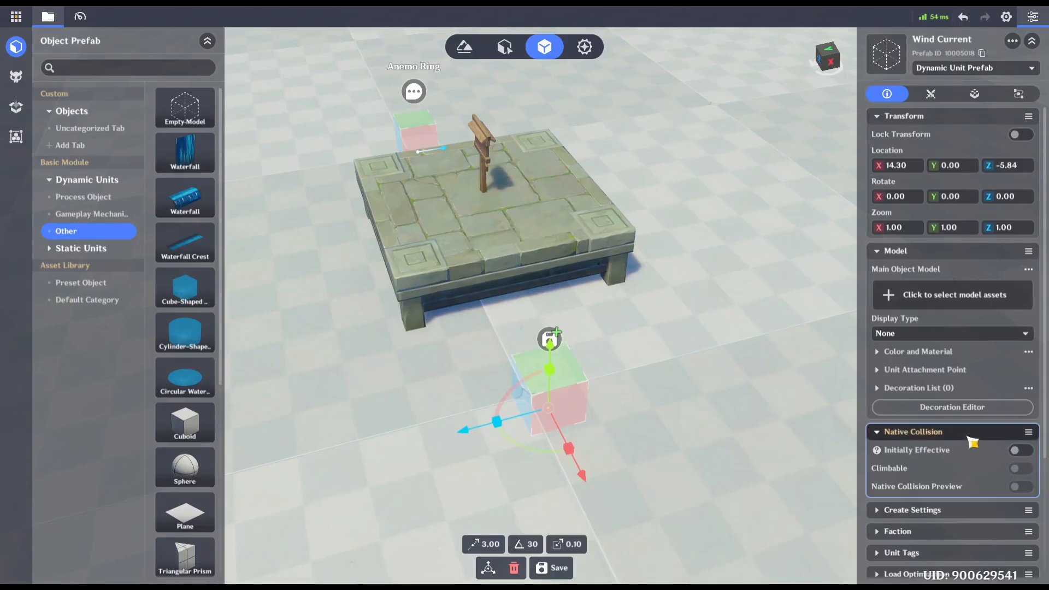
scroll(968, 434, down, 3)
click(929, 511)
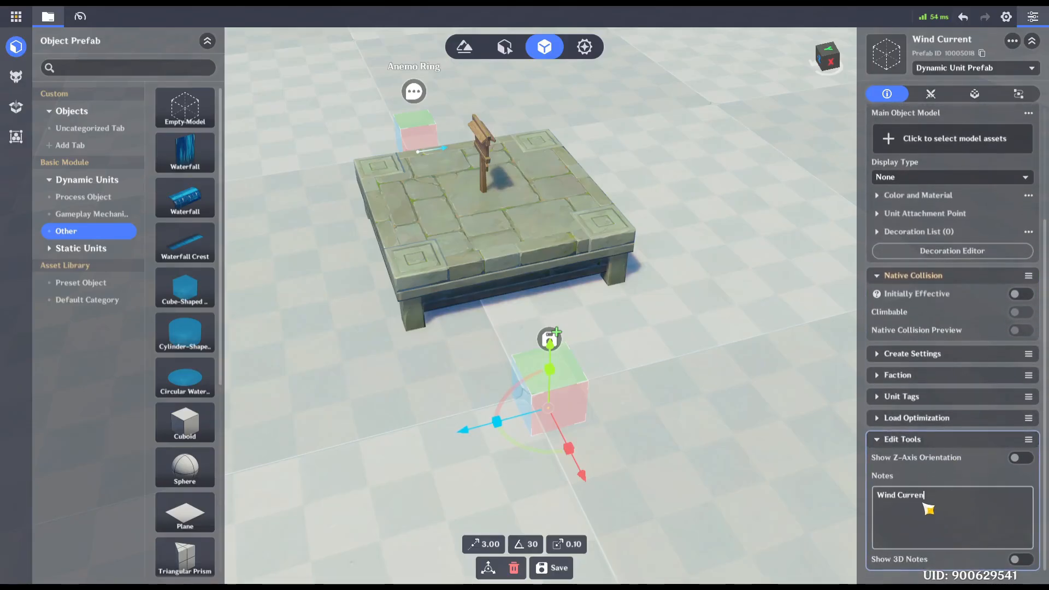
click(1015, 558)
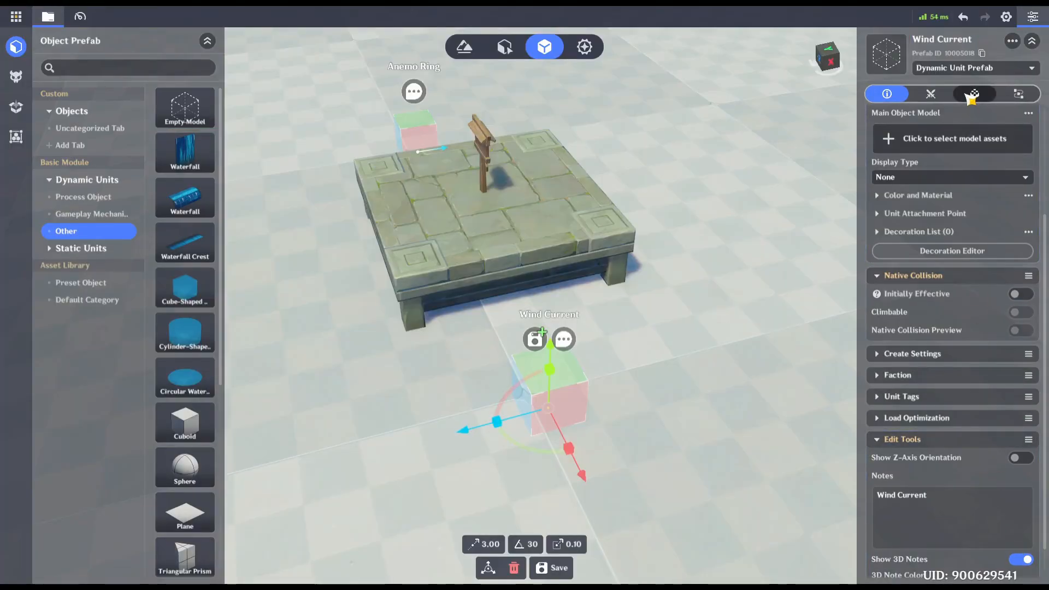
Step: Add a looping effect to Wind Current's VFX Playing component using the Wind Current Related Performance asset, ID 10010180, and preview it
click(973, 96)
click(930, 224)
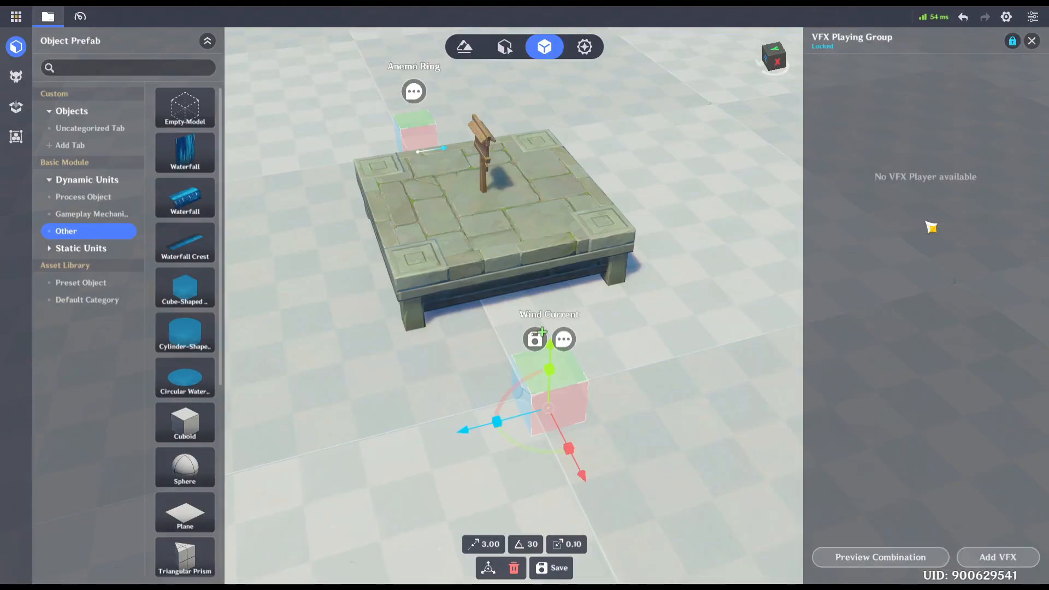
click(998, 562)
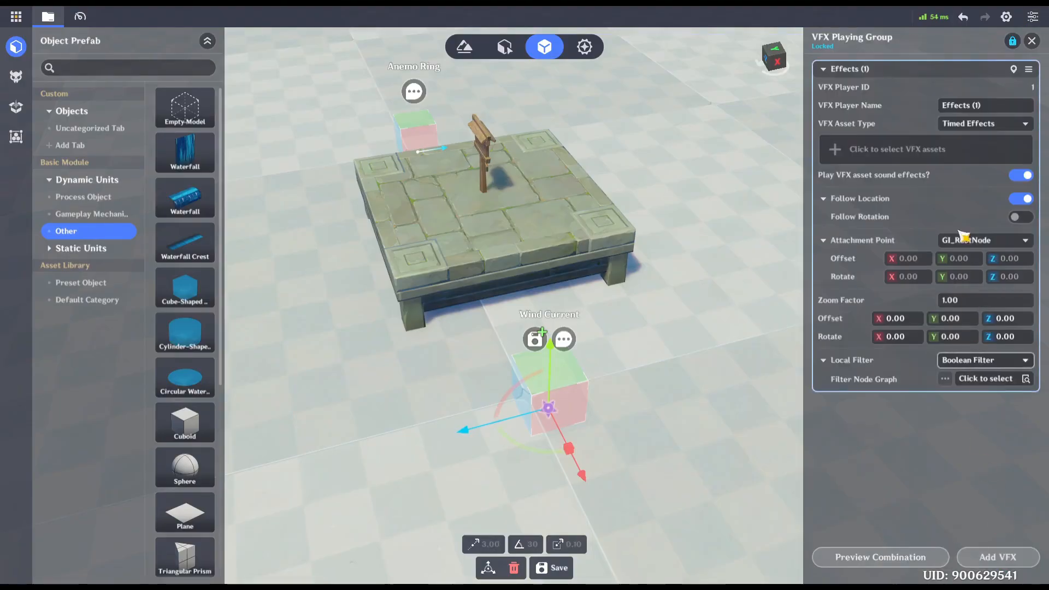
click(962, 126)
click(960, 136)
click(925, 153)
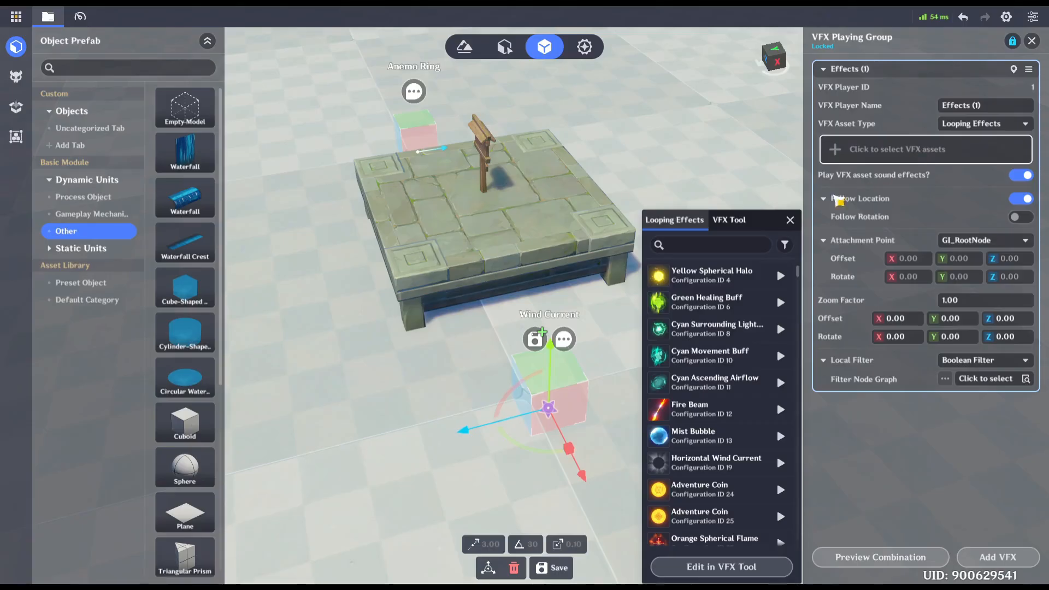
text(wind current)
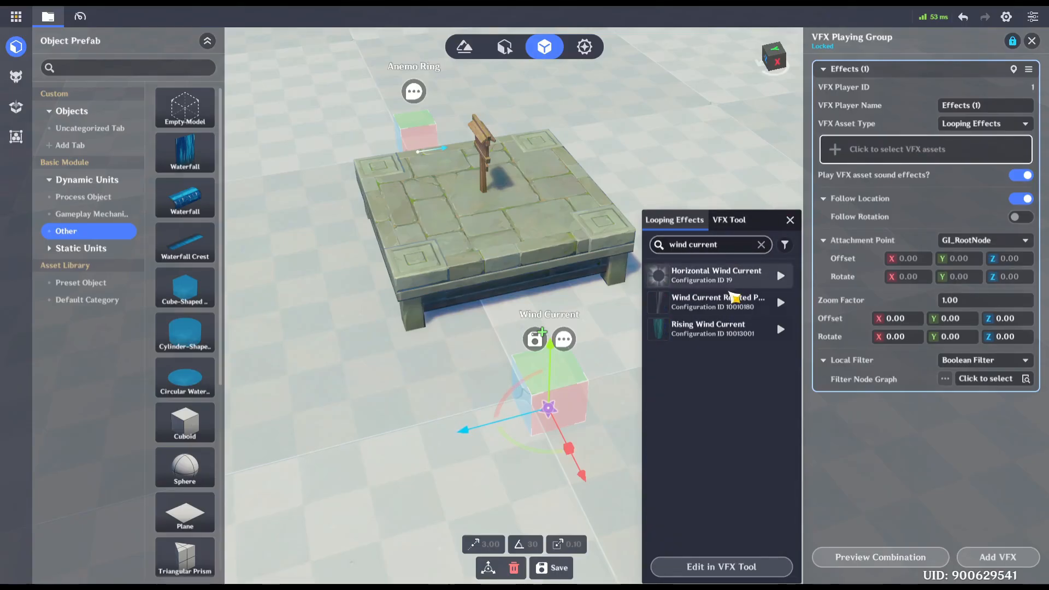
click(770, 302)
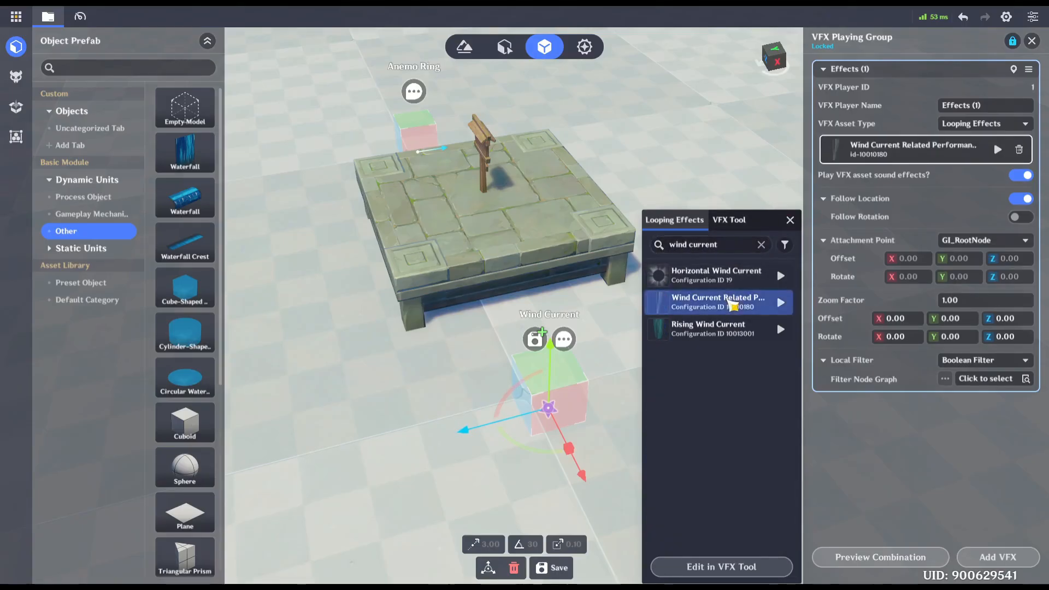
click(781, 303)
right_drag(861, 433, 999, 541)
Step: Add a second looping effect to Wind Current using the Rising Wind Current asset, ID 10013001, and preview it
click(1002, 559)
click(980, 458)
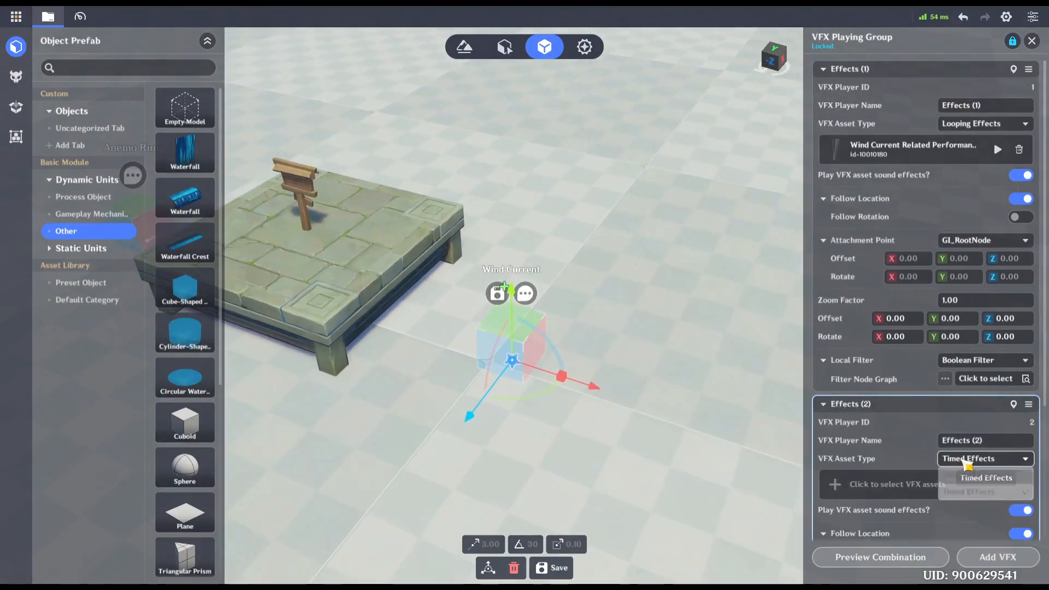
click(967, 471)
click(902, 484)
click(704, 244)
text(rising wi)
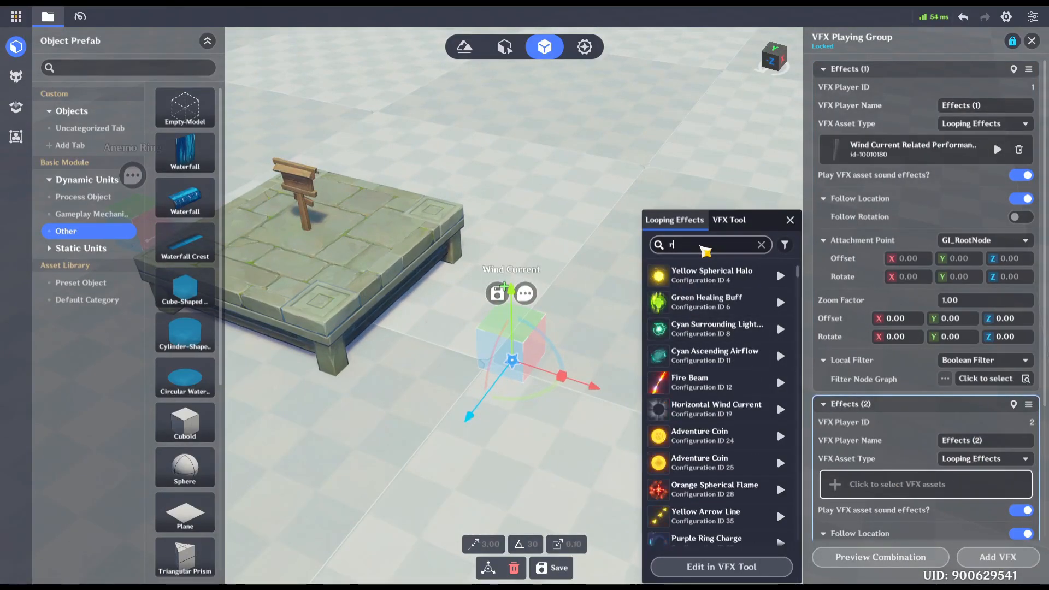
text(nd)
click(780, 276)
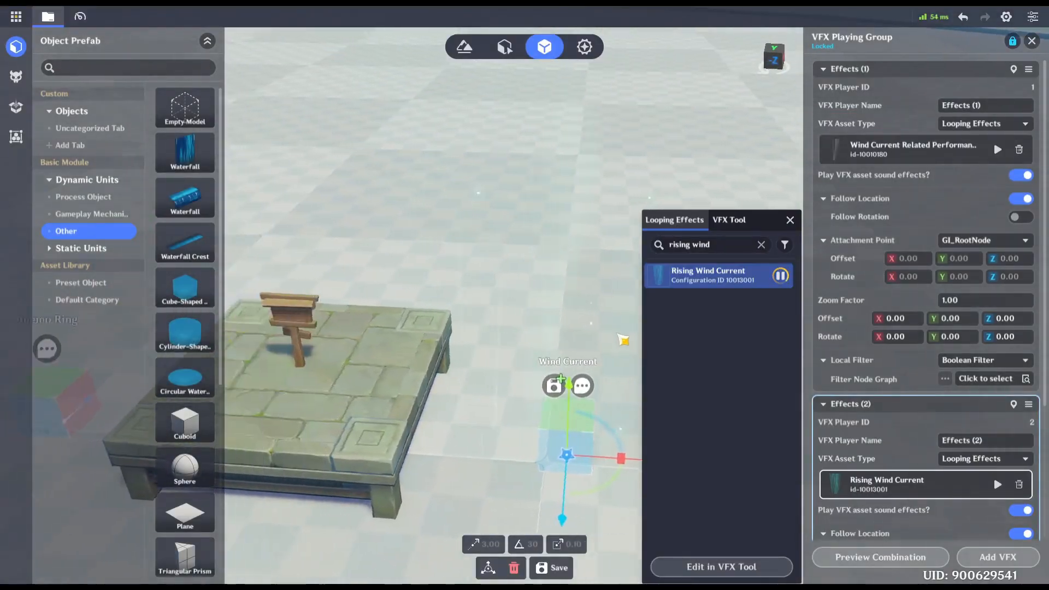
Step: Preview Effects (1) and Effects (2) together on Wind Current, then close the VFX settings
click(824, 556)
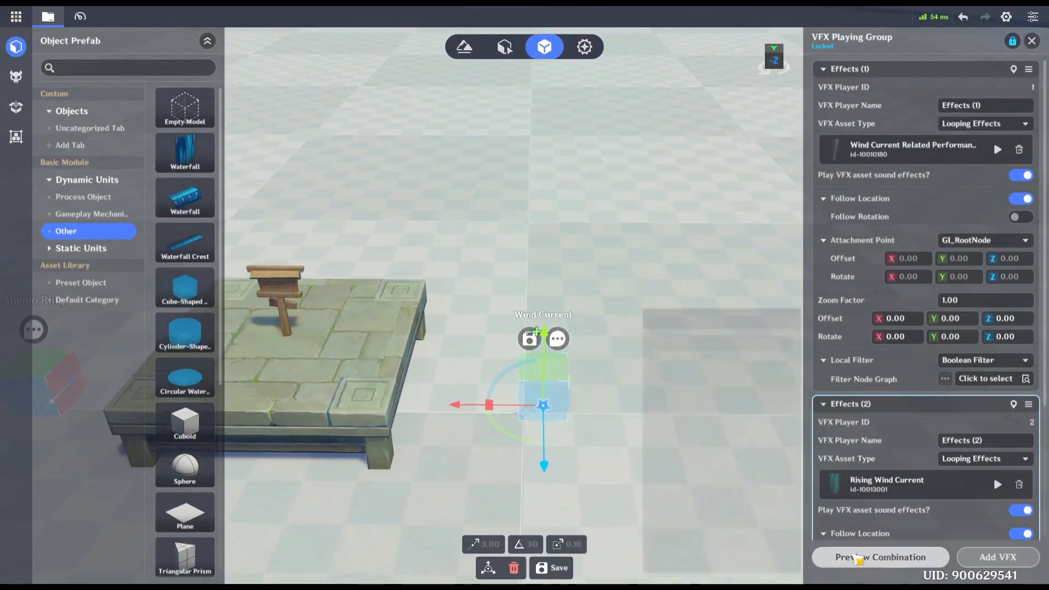
click(824, 557)
click(783, 371)
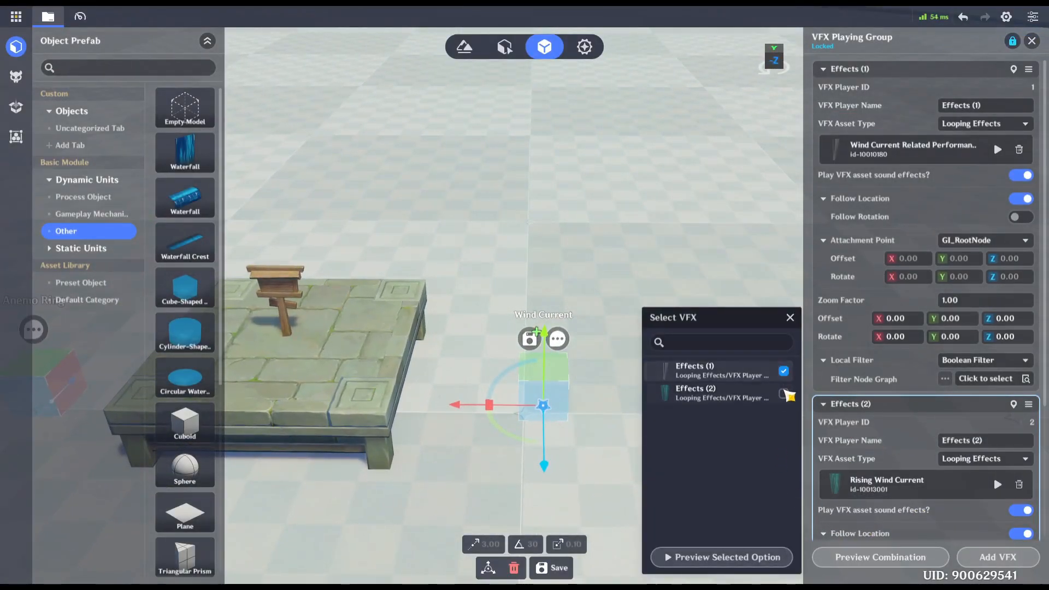
click(783, 393)
click(764, 557)
right_drag(543, 409, 342, 405)
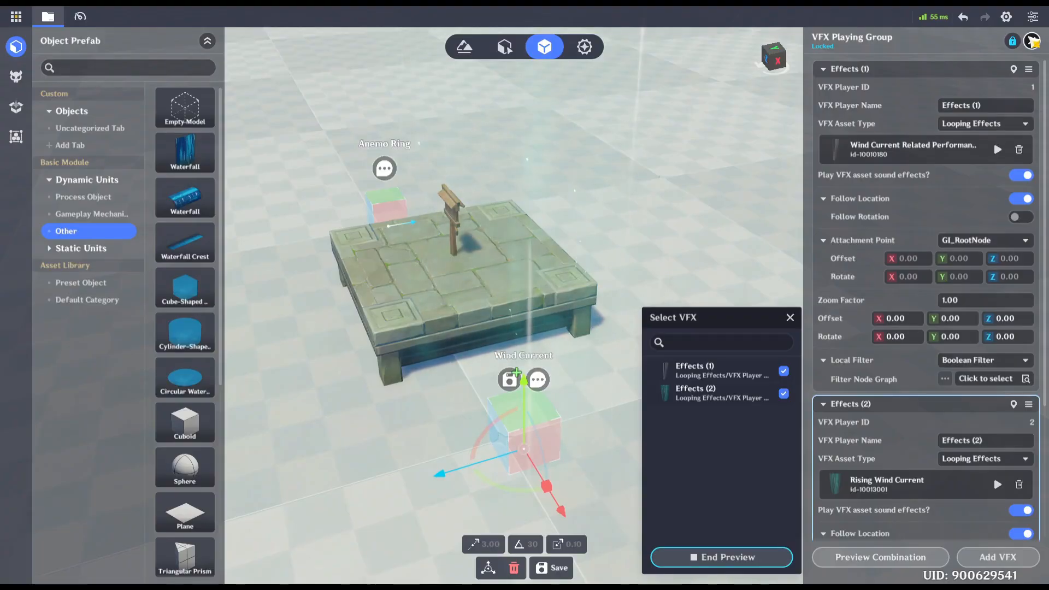
click(1032, 41)
Step: Add a Character Disruptor Device component to Wind Current and create a device of type Force Field Device
click(916, 560)
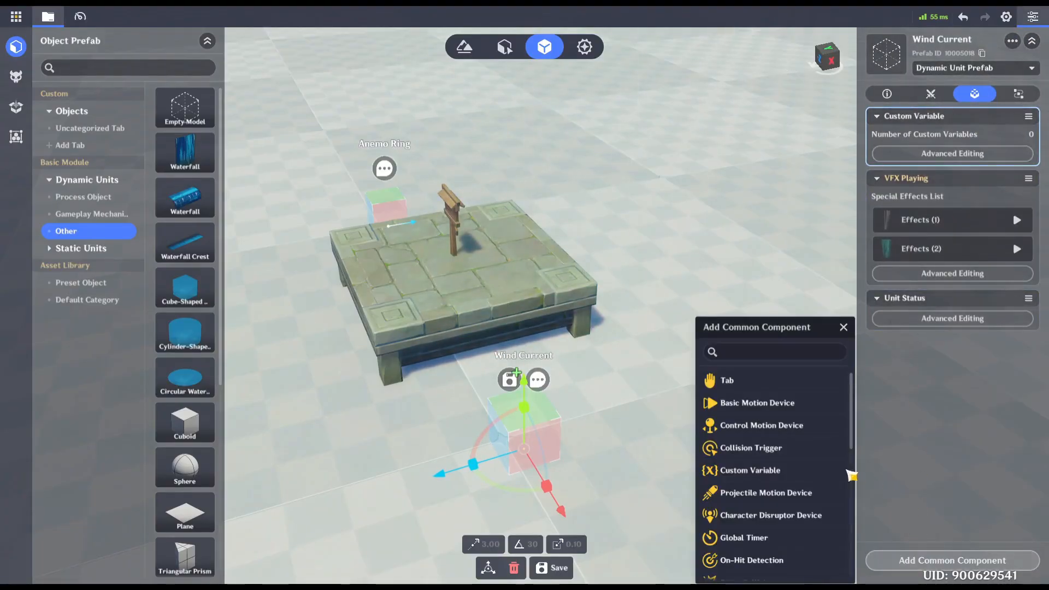
click(795, 516)
click(942, 394)
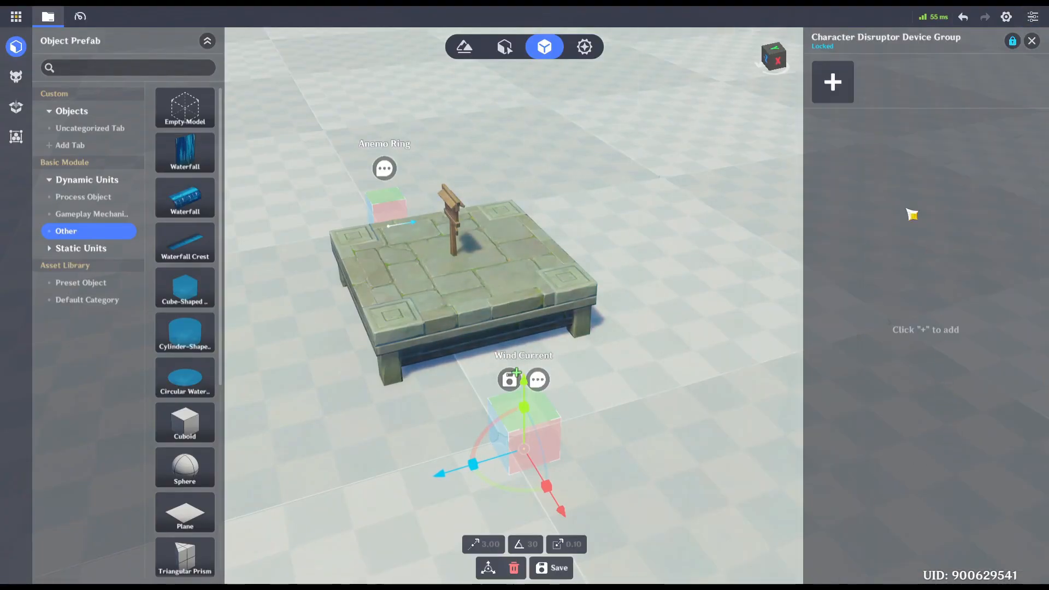
click(832, 82)
click(983, 199)
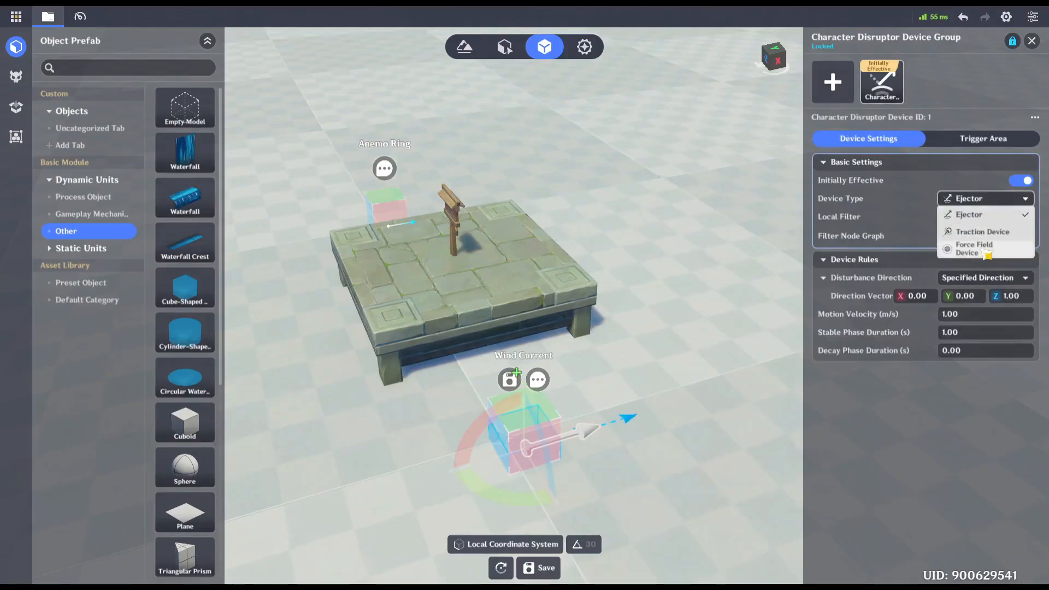
click(963, 252)
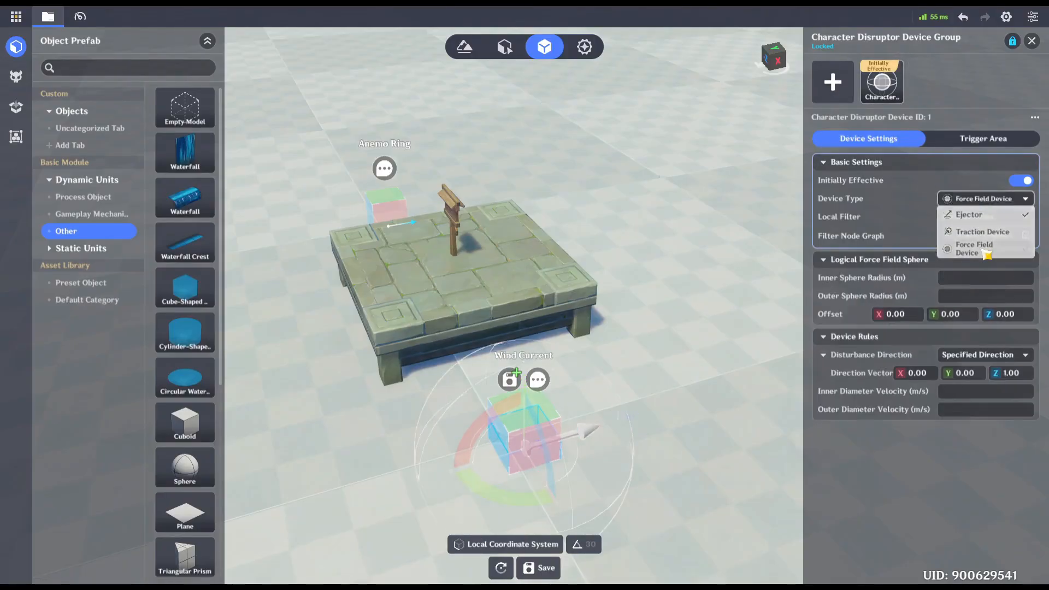
Step: Set the force field's outer sphere radius to 10 m and its inner sphere radius to 8 m
click(970, 296)
text(10)
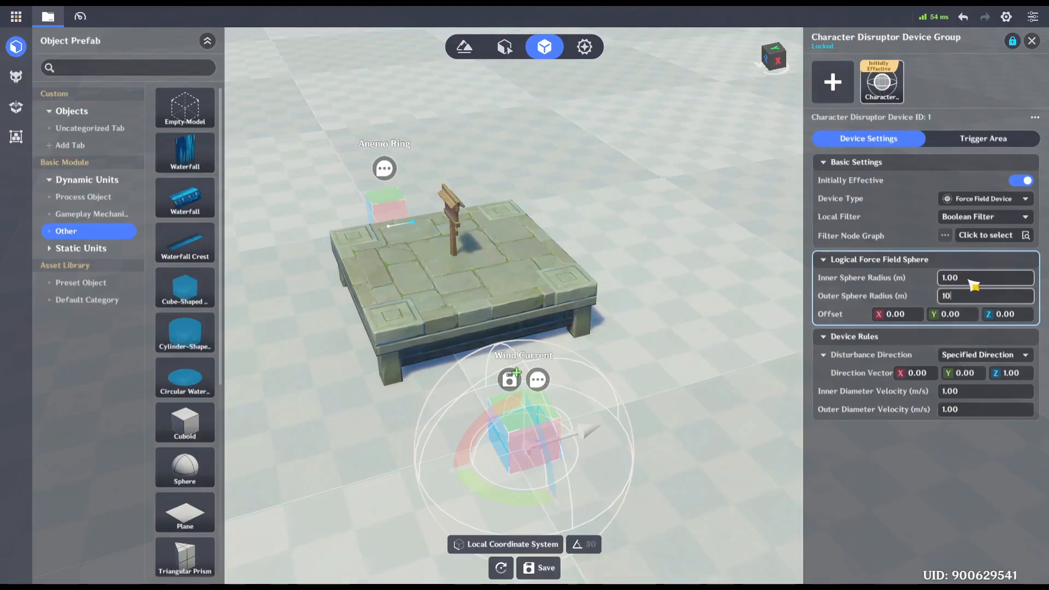
click(973, 282)
text(8)
key(Return)
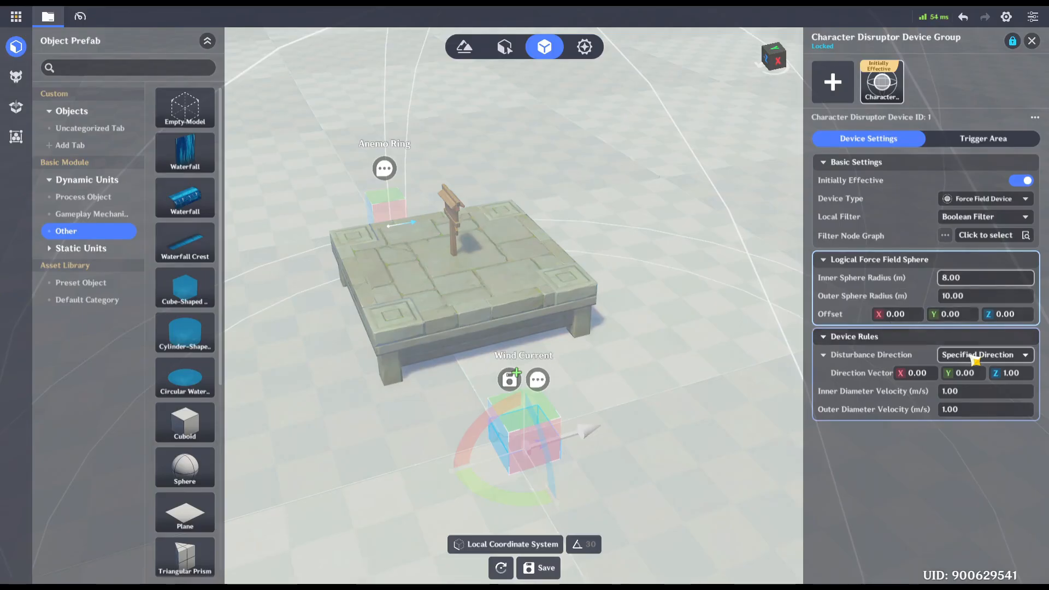
Step: Point the force field's specified disturbance direction straight up by setting its direction vector to Y 1 and Z 0
click(964, 373)
key(Return)
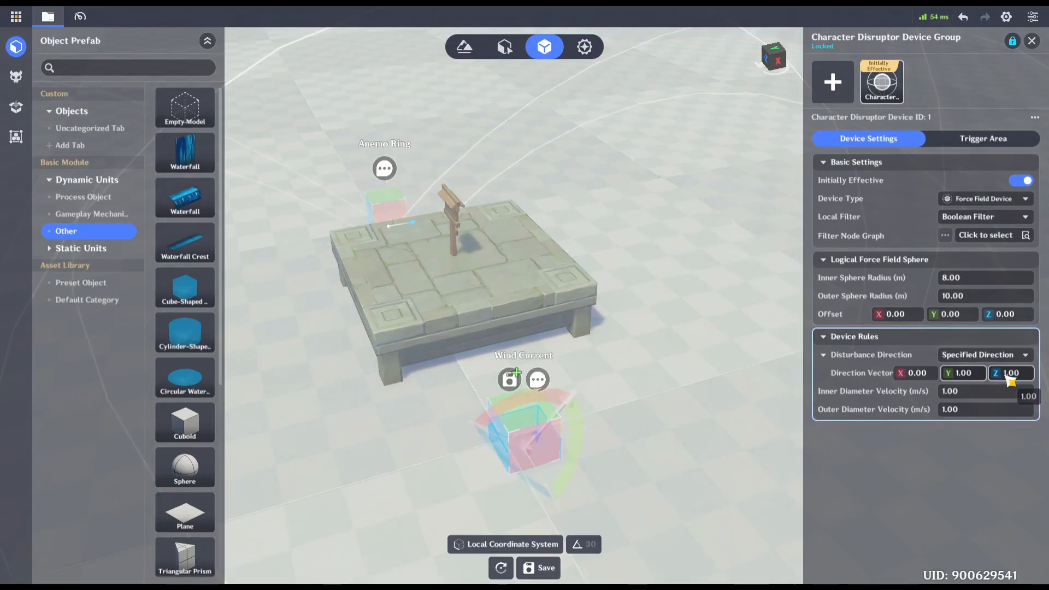
click(1008, 372)
text(0)
key(Return)
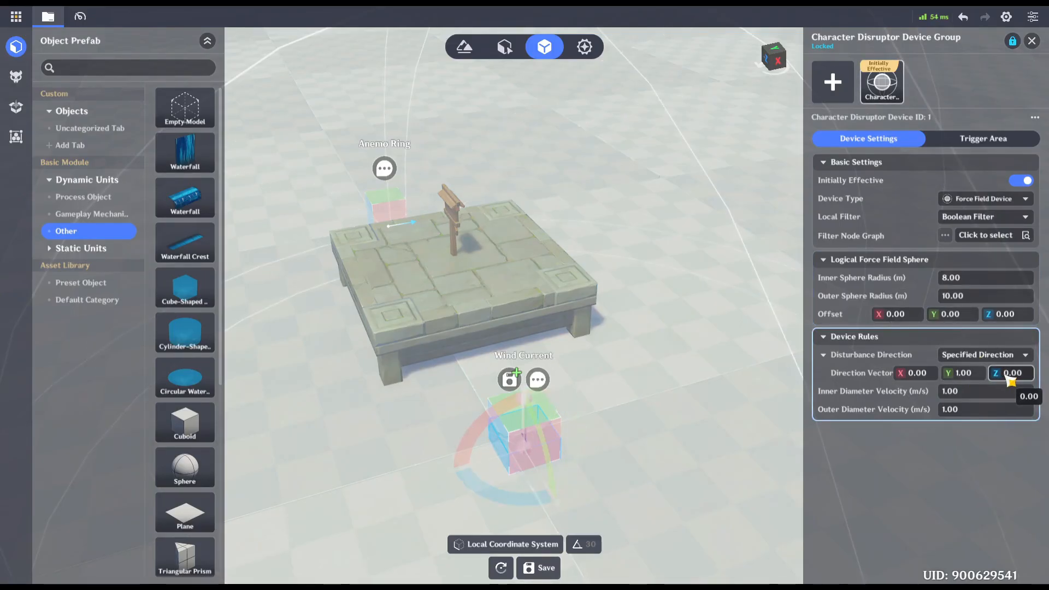
Step: Set the force field's inner diameter velocity to 8 m/s and its outer diameter velocity to 0 m/s
click(964, 393)
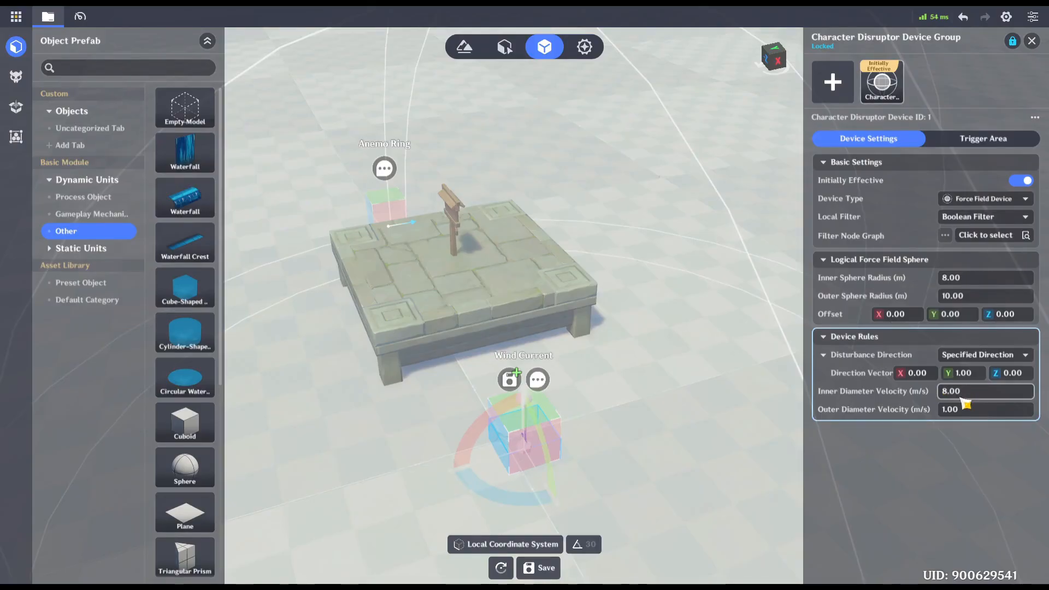
click(955, 413)
text(0)
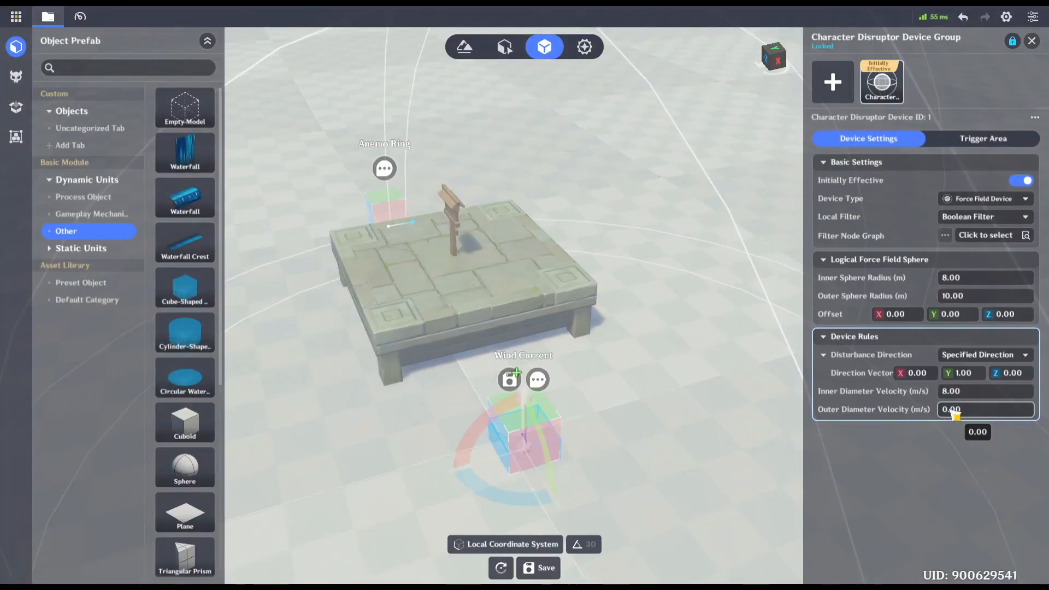
Step: Set the cuboid trigger area's center to Y 5 and its zoom multiplier to X 4, Y 10, Z 4
click(959, 138)
click(956, 198)
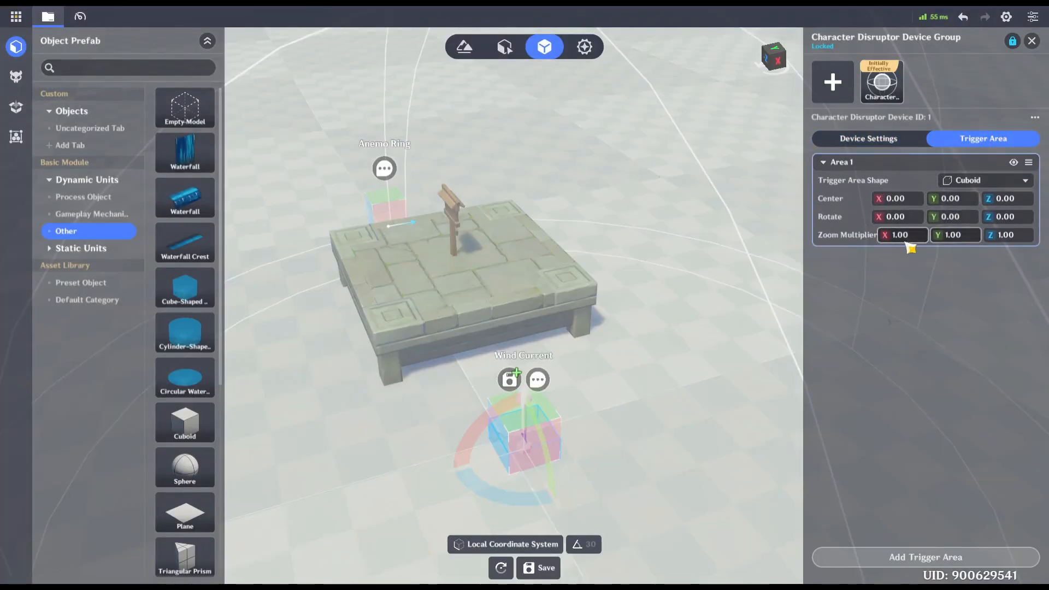
text(5)
key(Return)
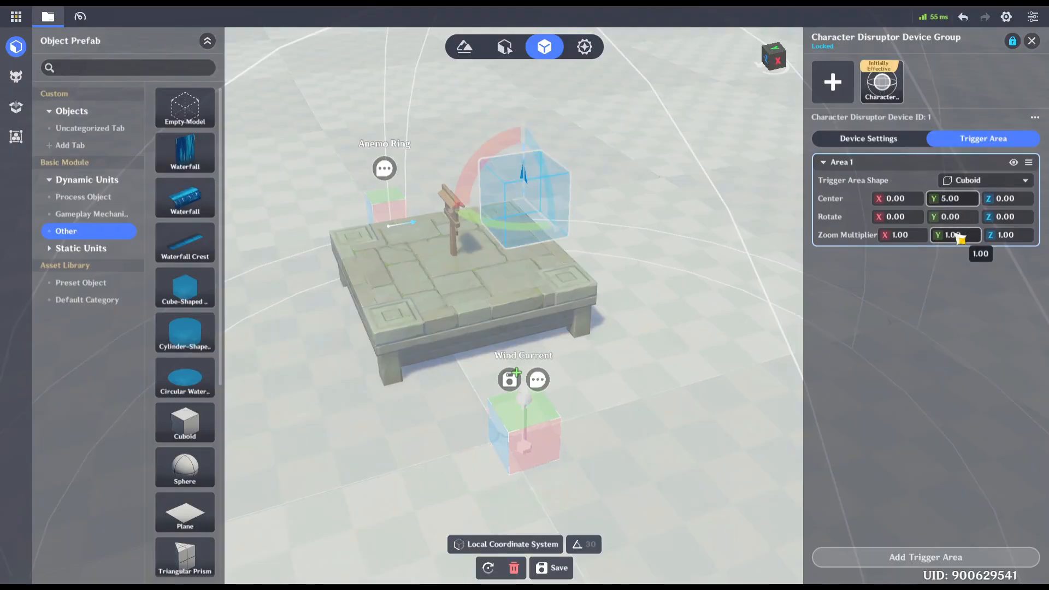
click(920, 239)
text(4)
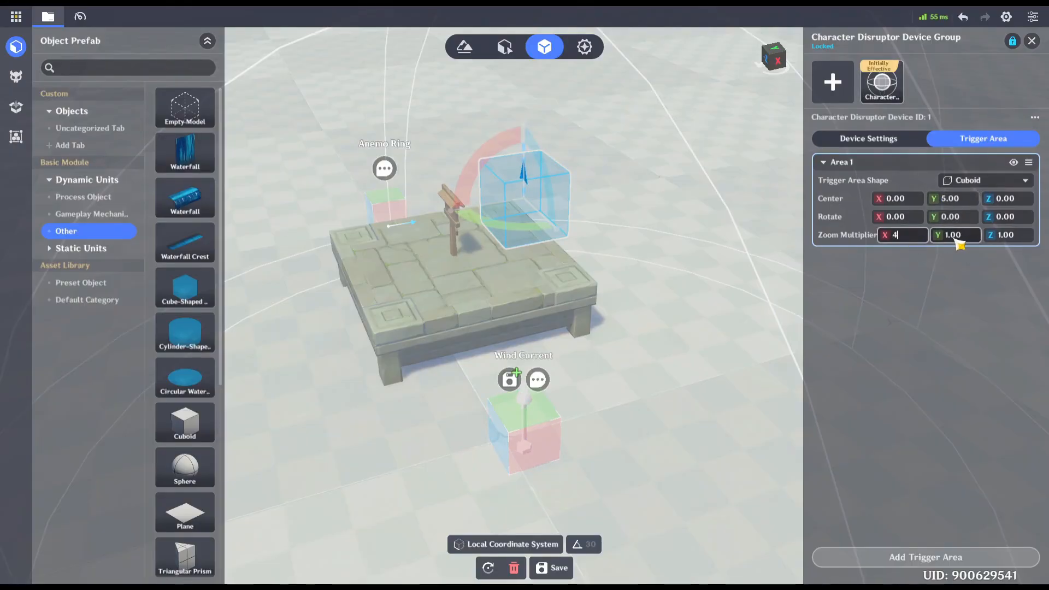
click(955, 239)
text(10)
click(1007, 240)
text(4)
key(Return)
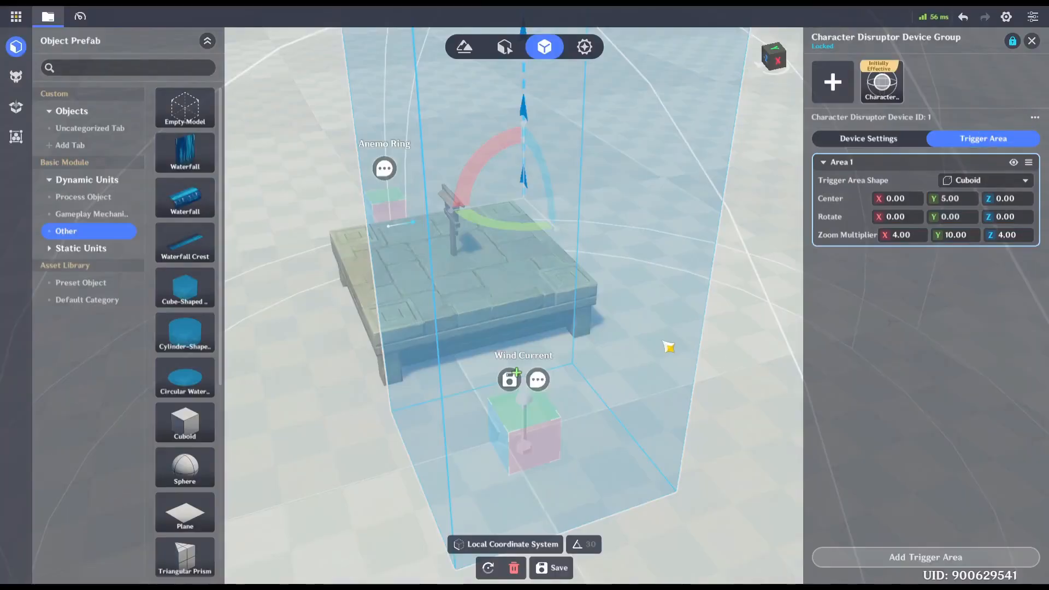
Step: Close the Character Disruptor Device settings and save the object as a new prefab named Wind Current under Uncategorized Tab
key(s)
mouse_move(668, 346)
right_down()
mouse_move(743, 304)
mouse_move(714, 239)
mouse_move(709, 352)
right_up()
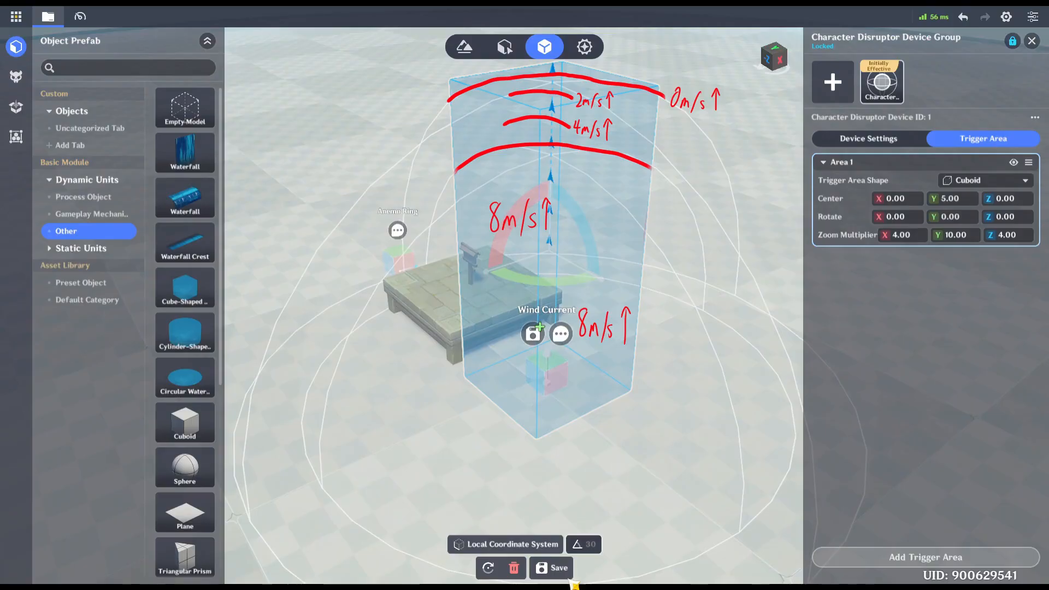
click(915, 139)
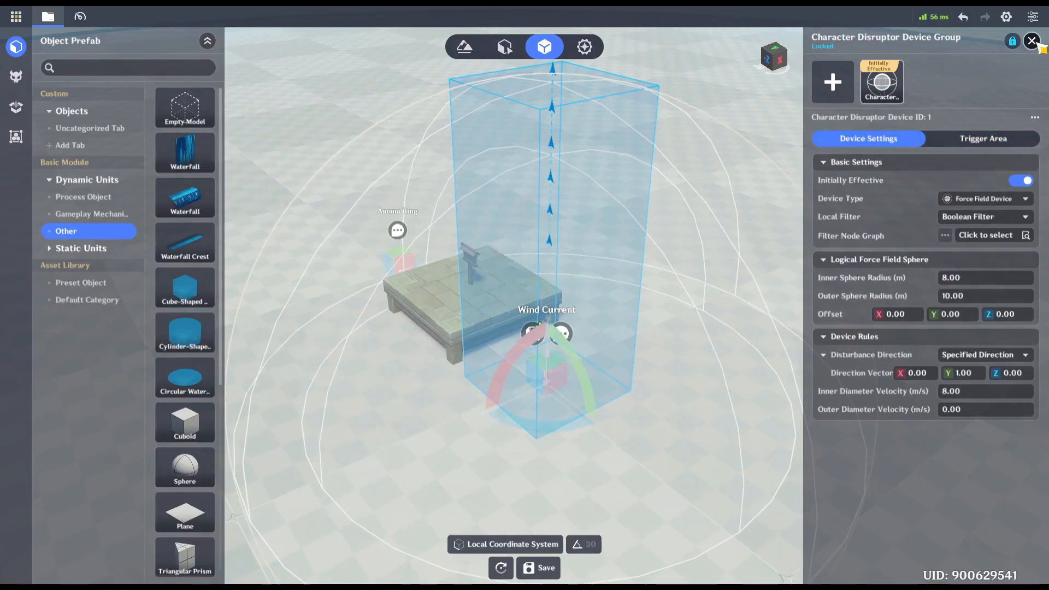
click(1032, 41)
click(551, 567)
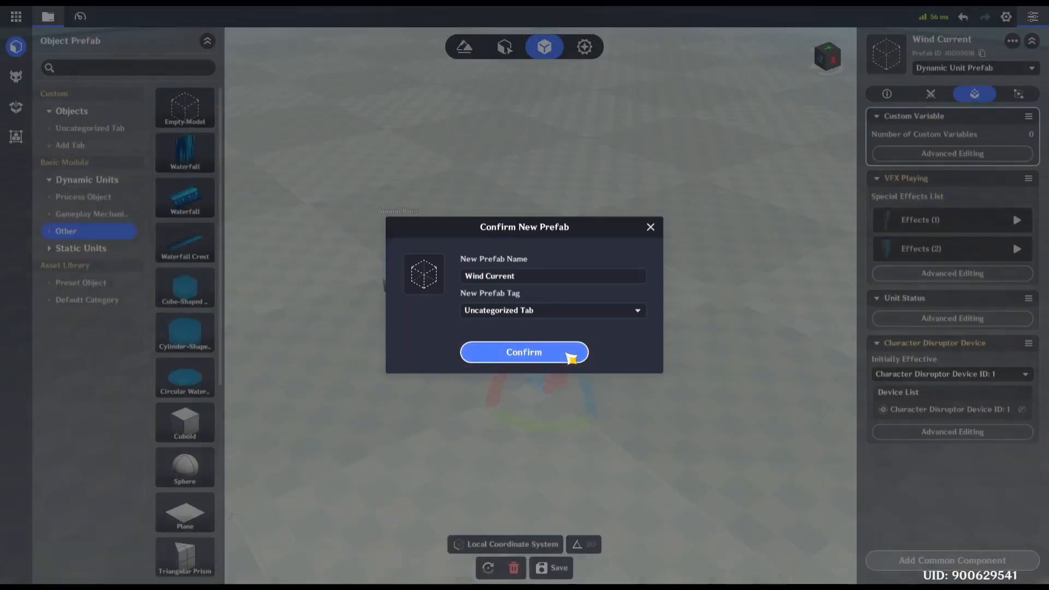
click(571, 358)
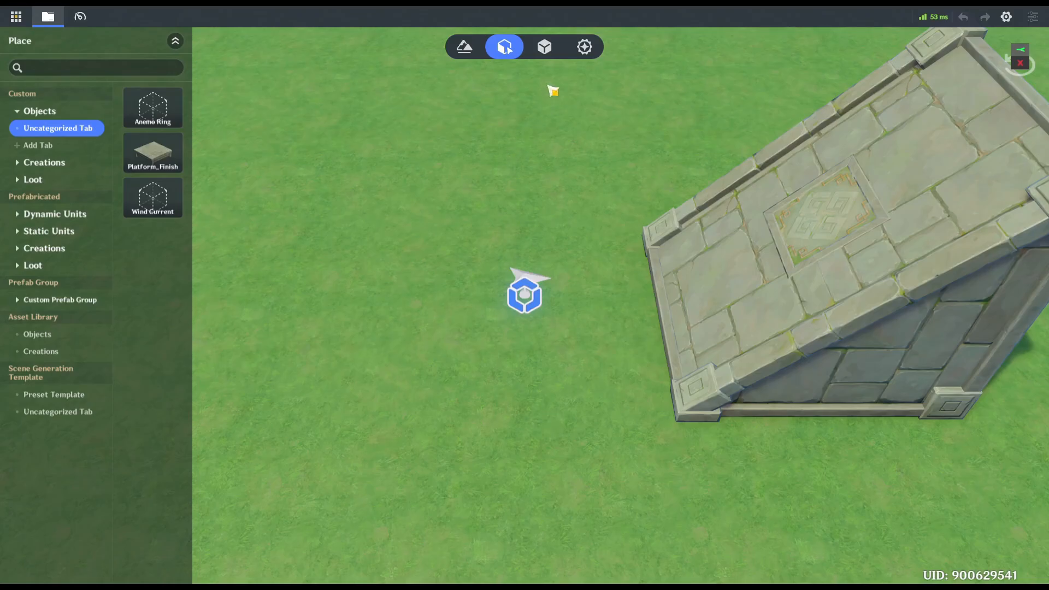
Step: Add a Wireframe Cuboid decoration, ID 10009010, to Wind Current in the Prefab Library and turn off its native collision
click(544, 47)
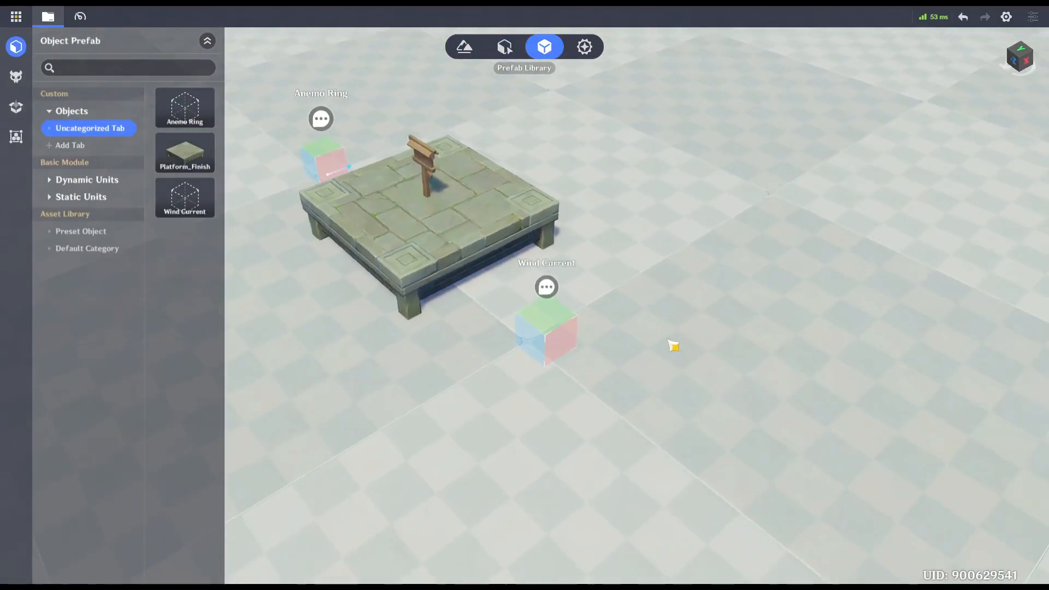
click(553, 334)
click(927, 407)
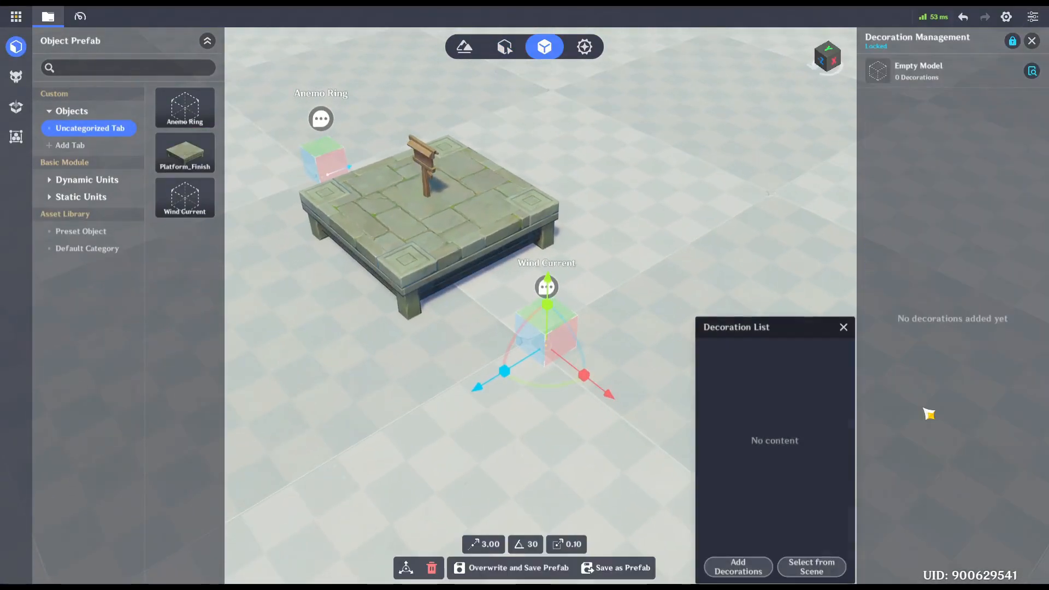
click(740, 566)
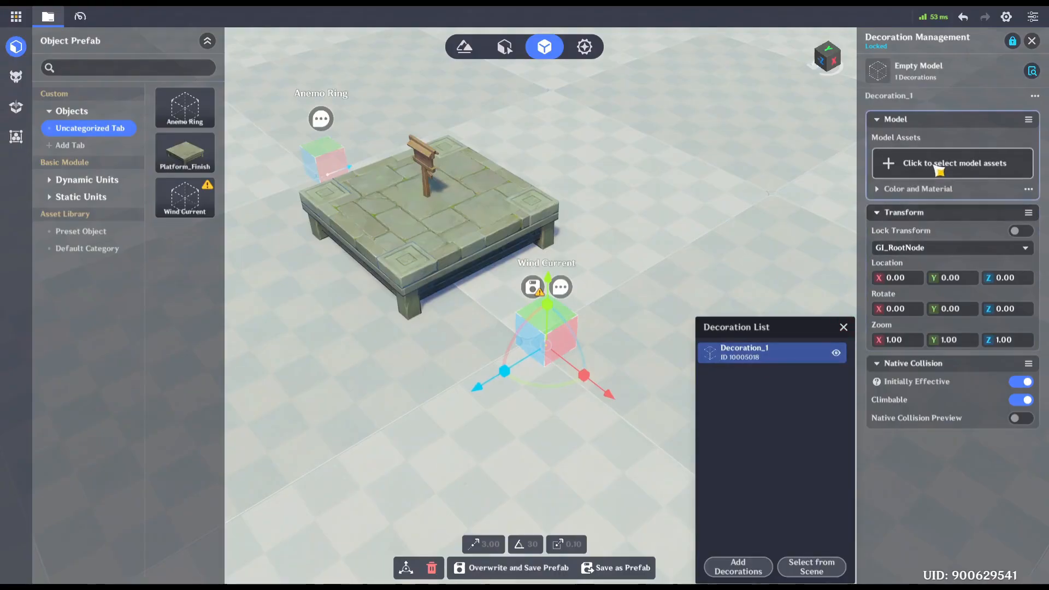
click(888, 163)
click(727, 415)
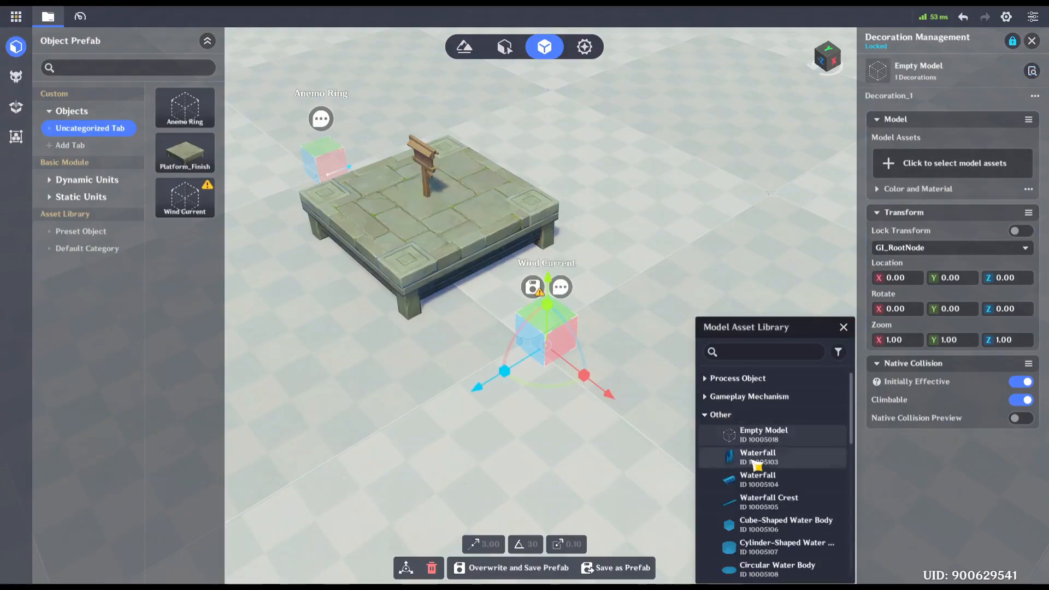
scroll(757, 466, down, 2)
scroll(756, 466, down, 5)
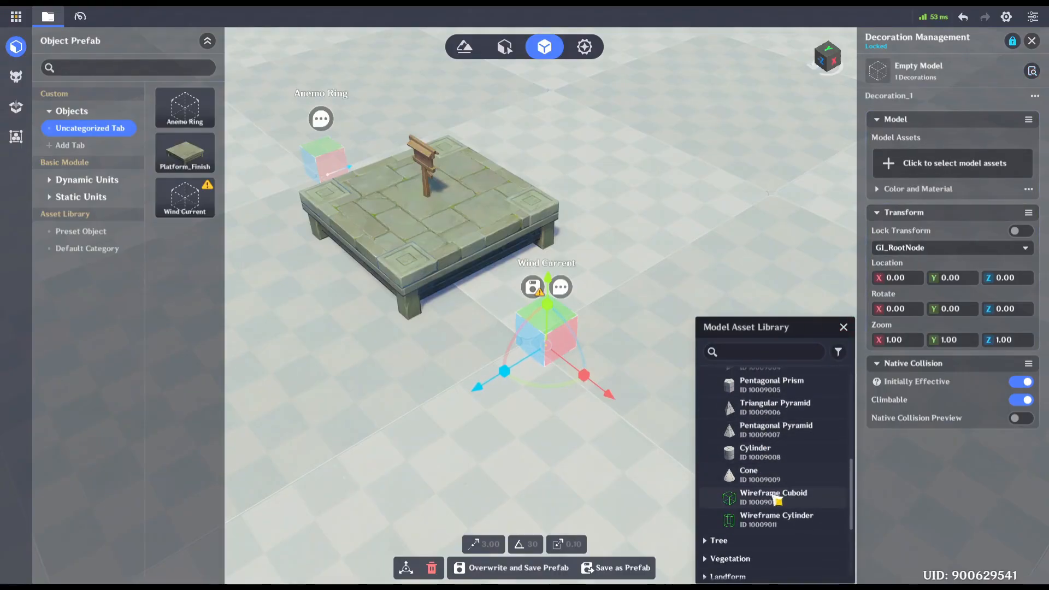
click(805, 498)
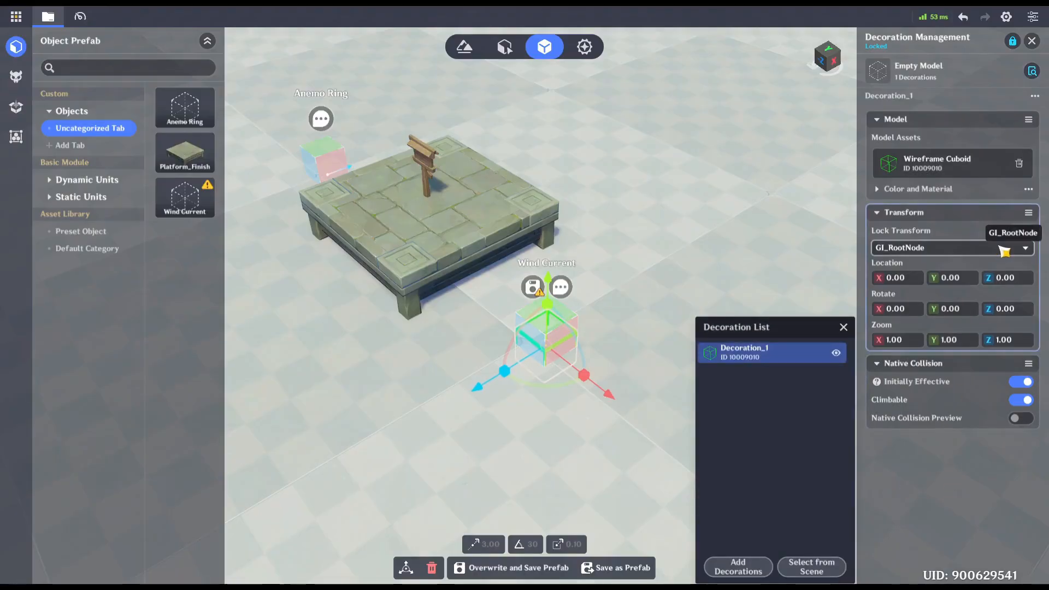
click(1020, 381)
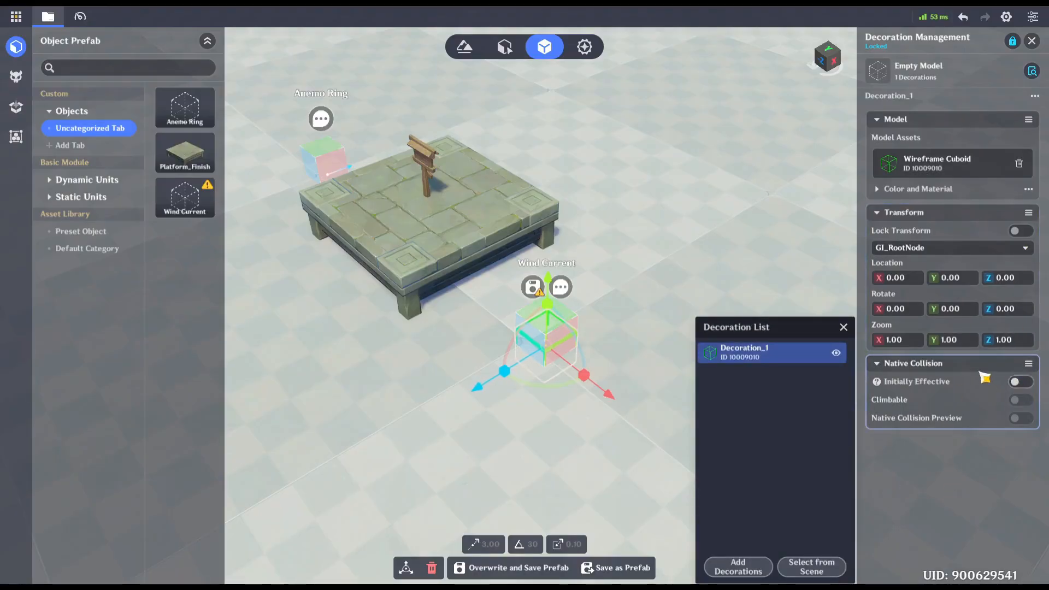
Step: Set the wireframe decoration's location to Y 5 and its zoom to X 4, Y 10, Z 4
click(948, 283)
text(5)
click(910, 343)
text(4)
click(957, 343)
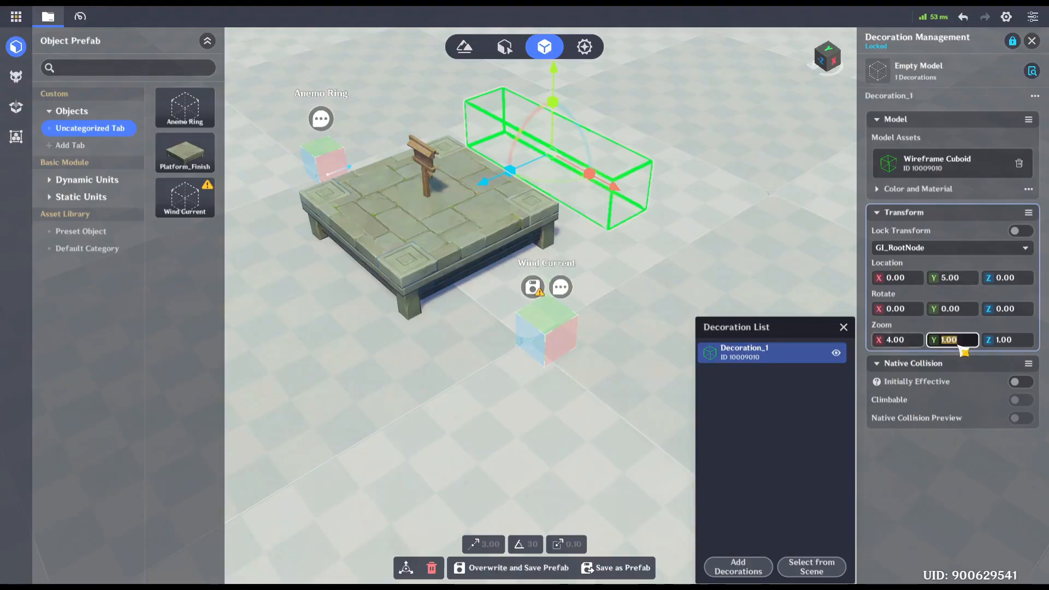
text(10)
click(992, 344)
text(4)
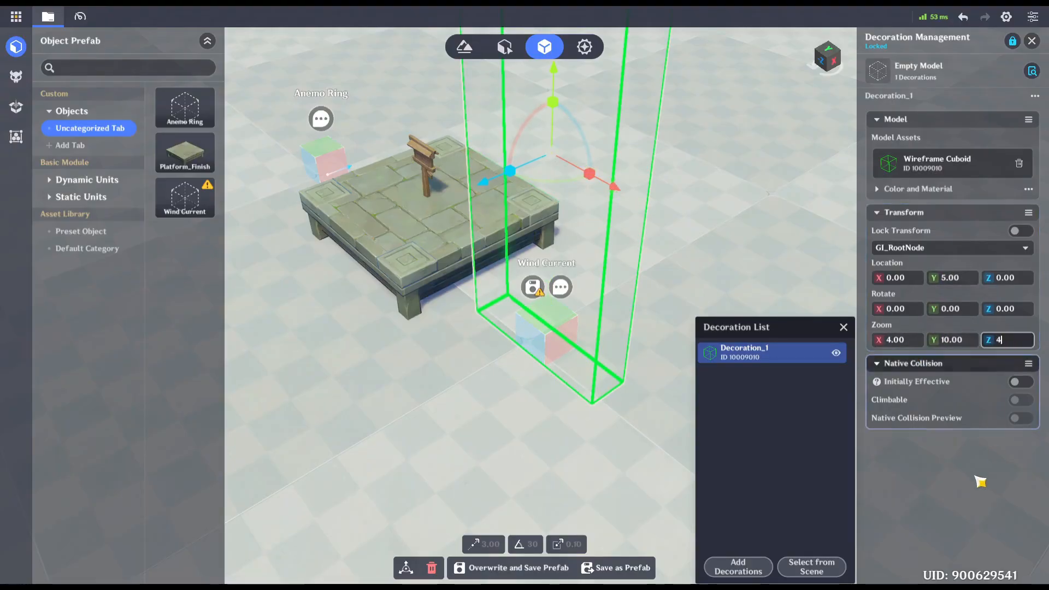
click(976, 479)
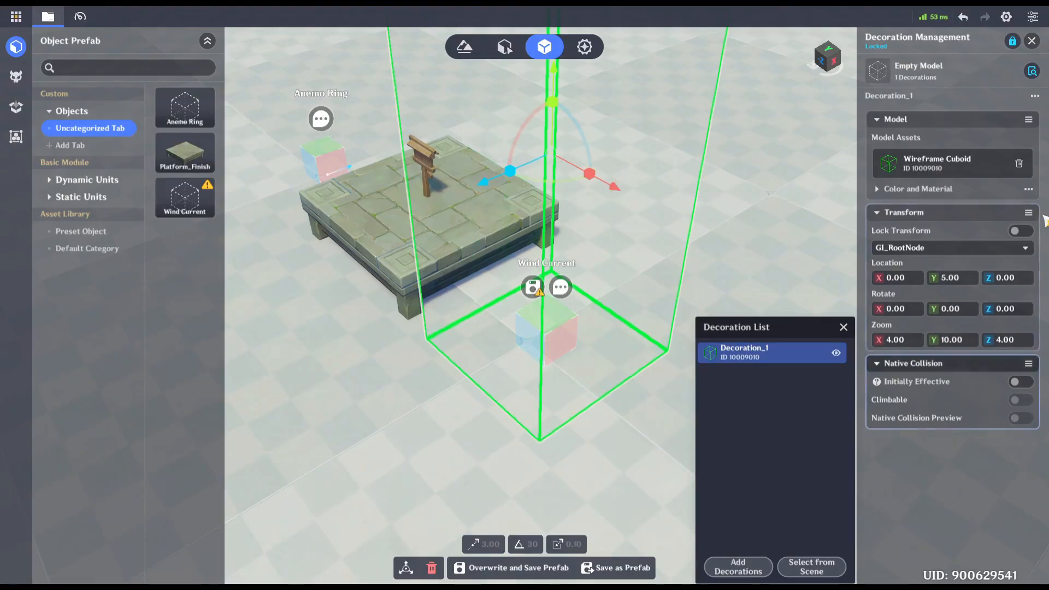
Step: Rename the first wireframe decoration as Outer
click(1038, 96)
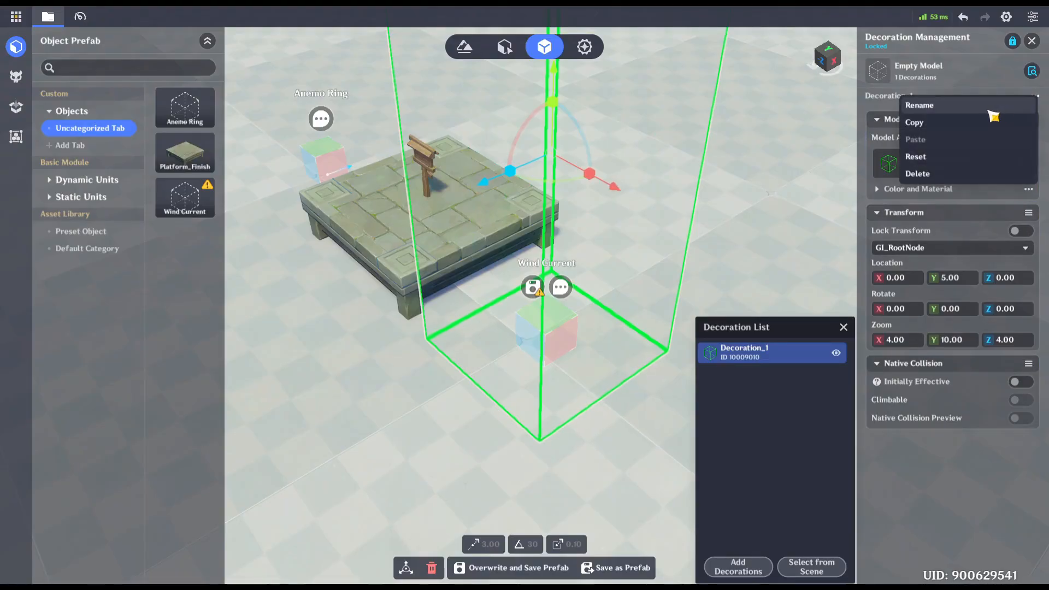
click(935, 105)
text(Outer)
key(Return)
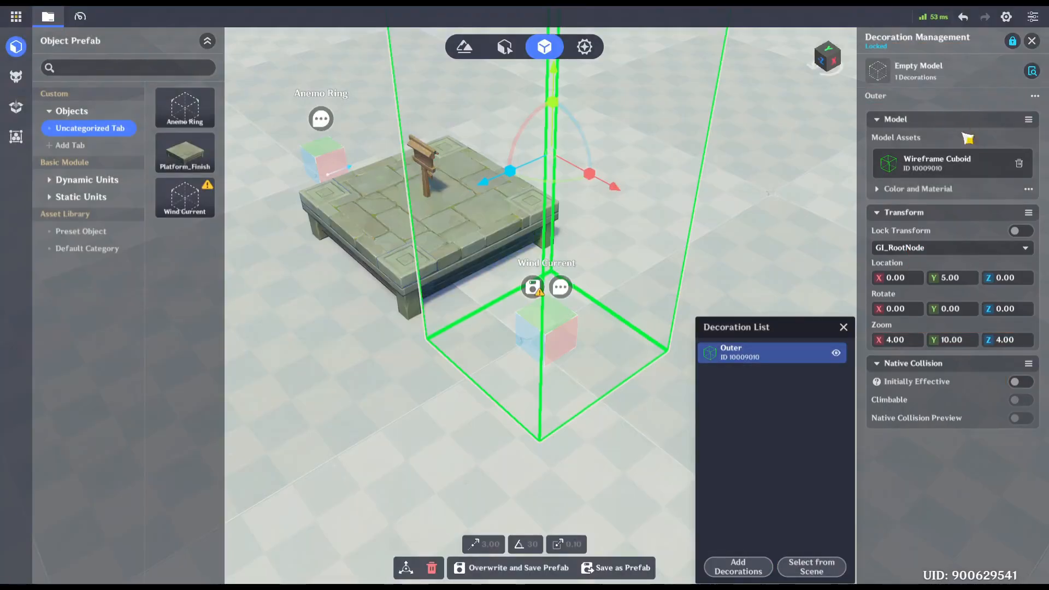
Step: Add a second Wireframe Cuboid decoration to Wind Current and turn off its native collision
click(738, 566)
click(953, 162)
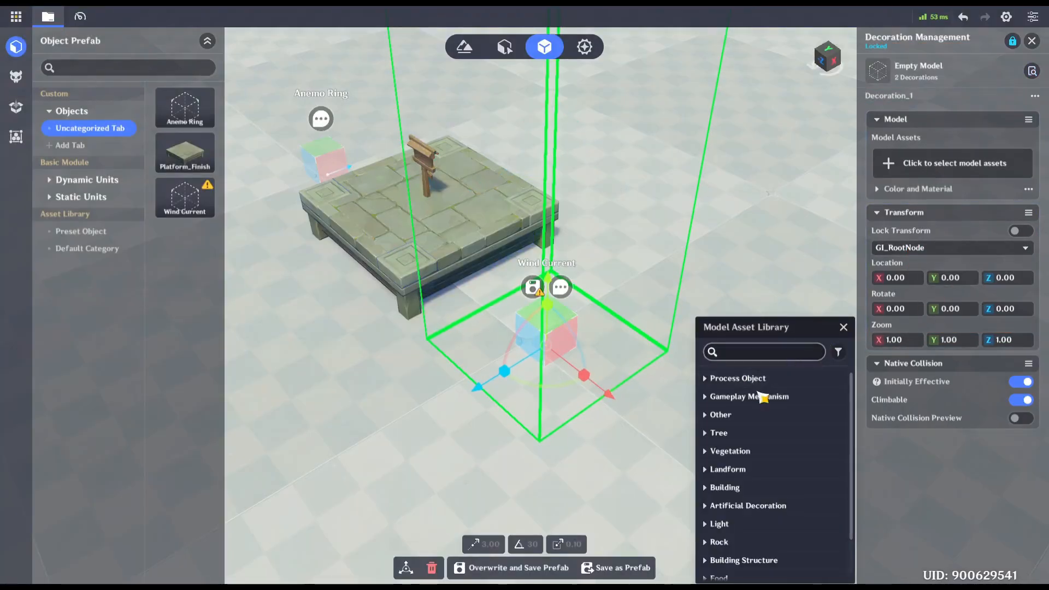
click(738, 414)
scroll(767, 474, down, 3)
scroll(767, 474, down, 5)
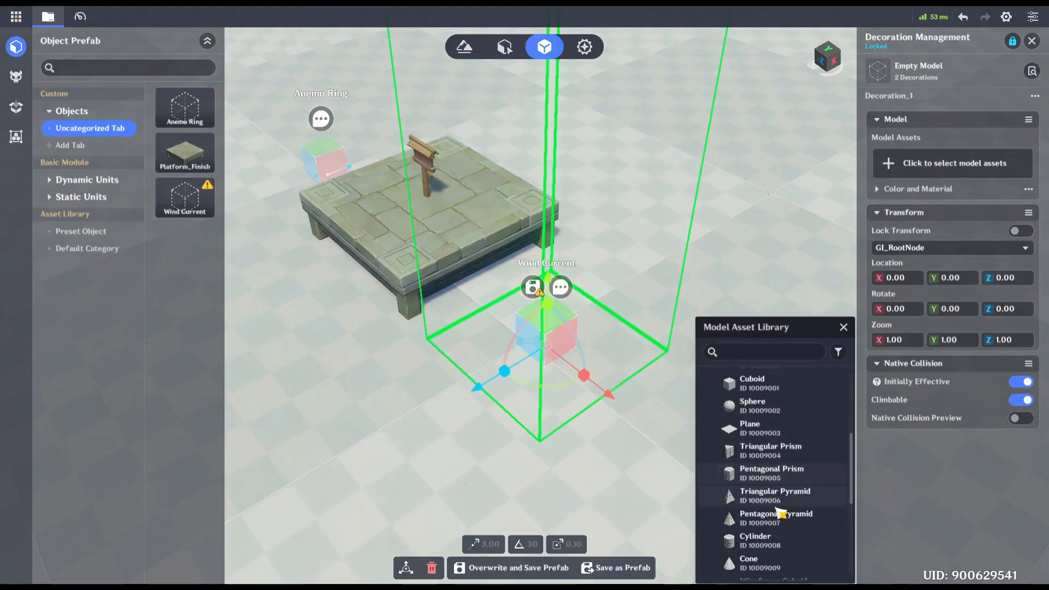
click(759, 518)
click(1020, 381)
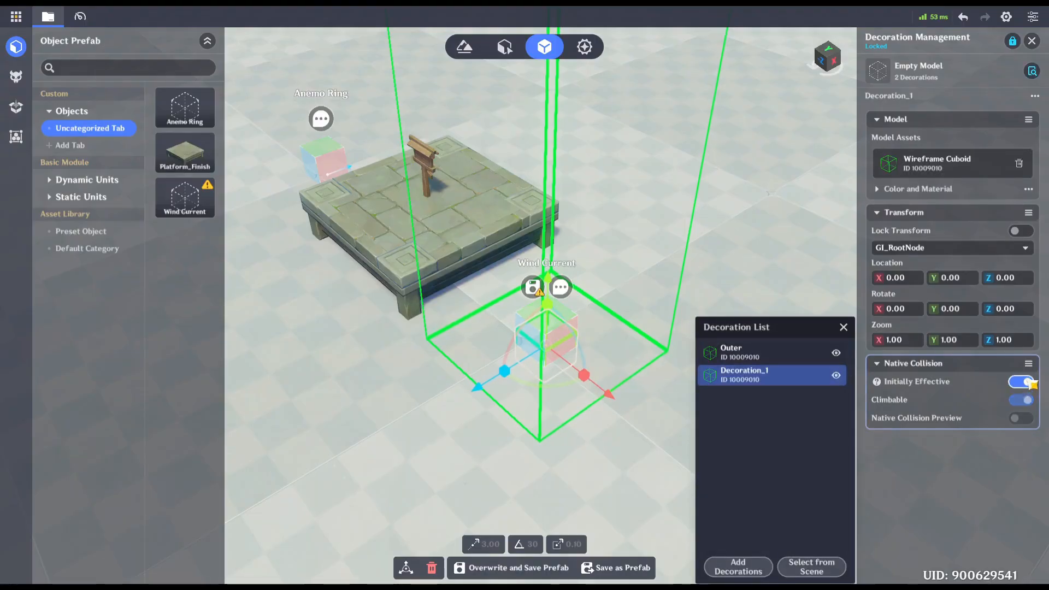
Step: Set the second wireframe decoration's location to Y 4 and its zoom to X 4, Y 8, Z 4
click(956, 278)
text(4)
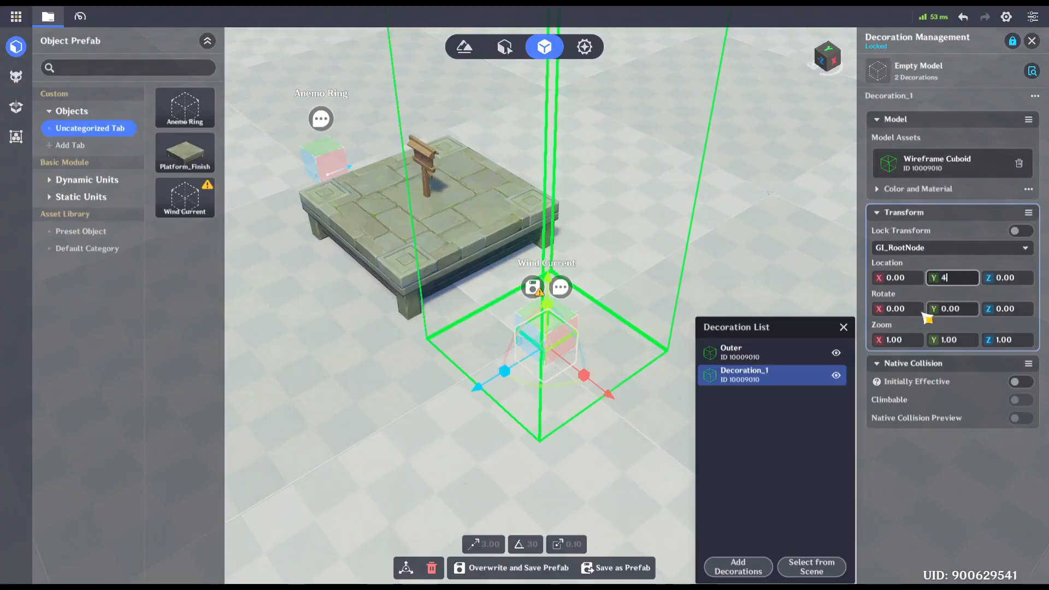
click(899, 340)
text(4)
click(965, 341)
text(8)
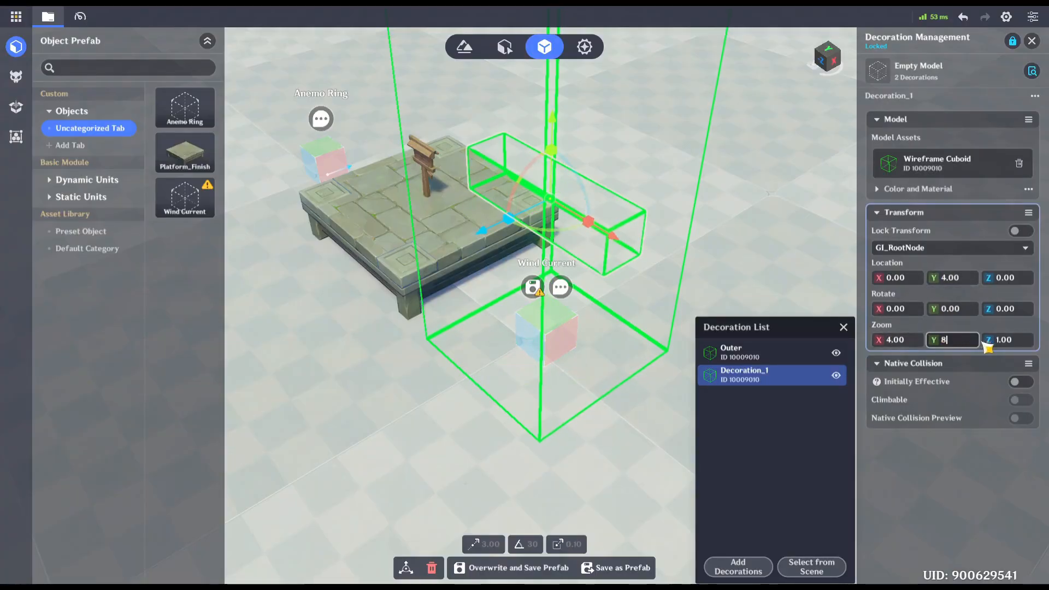
click(1002, 340)
text(4)
key(Return)
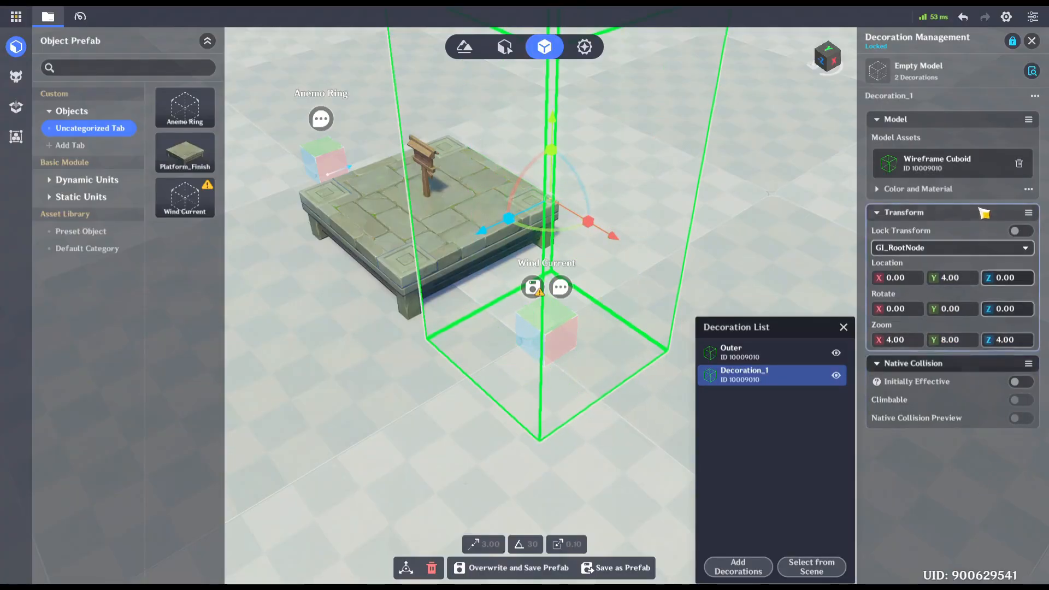
Step: Rename the second wireframe decoration as Inner
click(1036, 100)
click(974, 116)
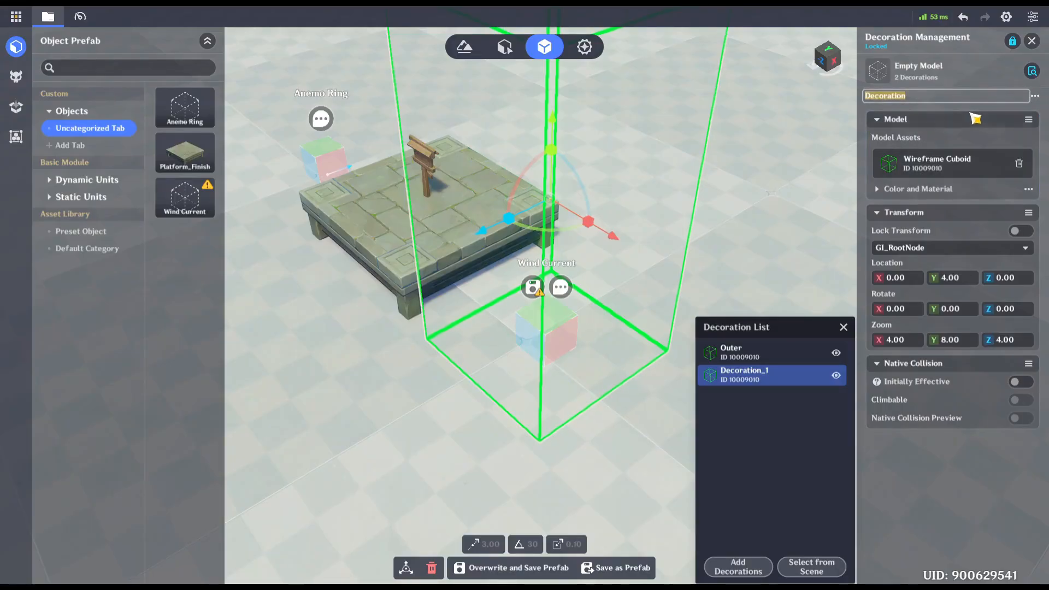
text(Inner)
key(Return)
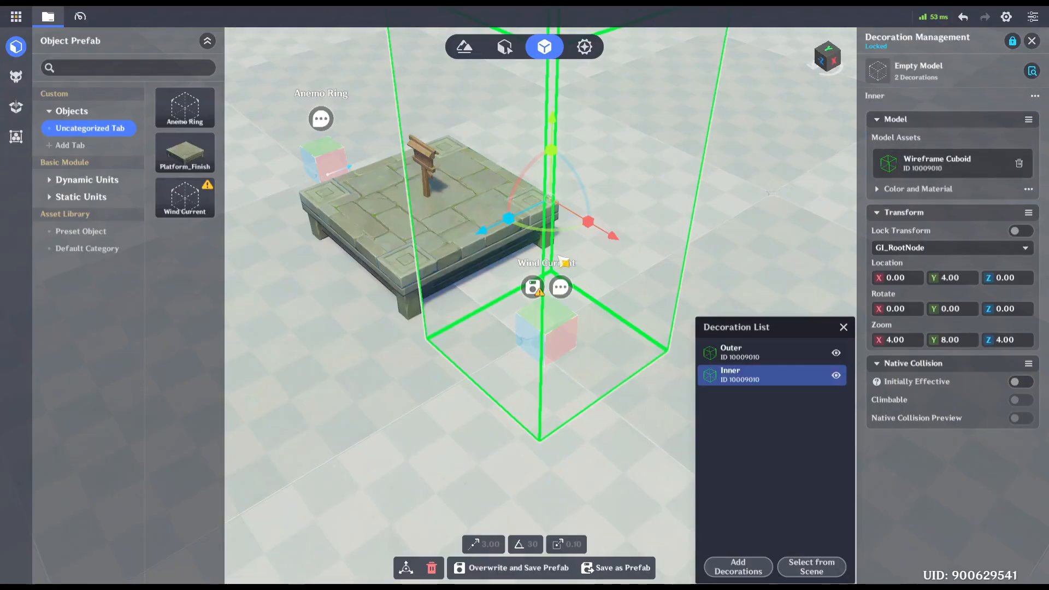
Step: Overwrite and save the Wind Current prefab with its Outer and Inner wireframe decorations
right_drag(566, 264, 556, 137)
click(513, 568)
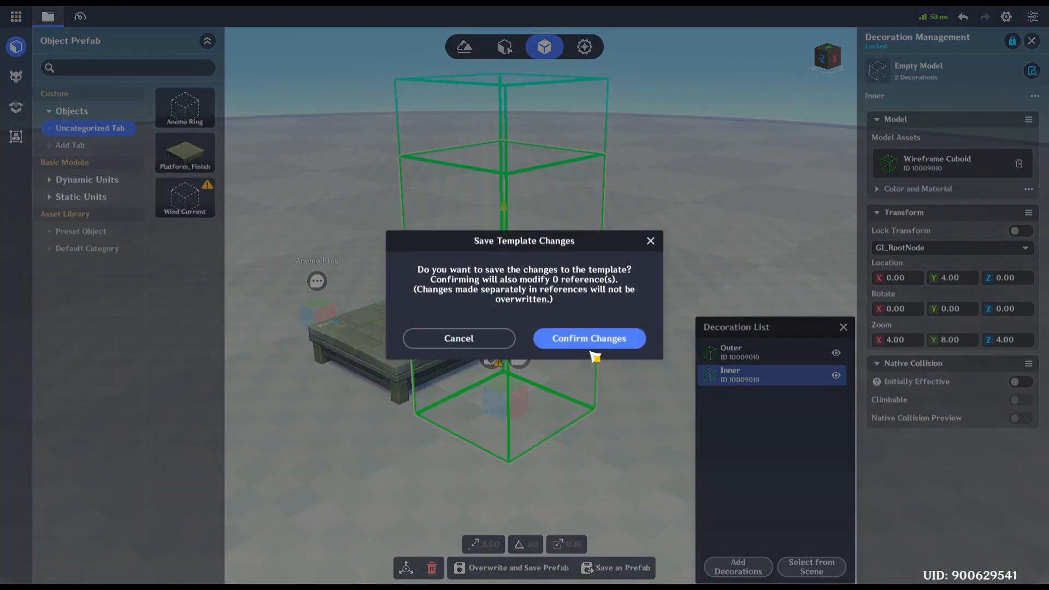
click(595, 340)
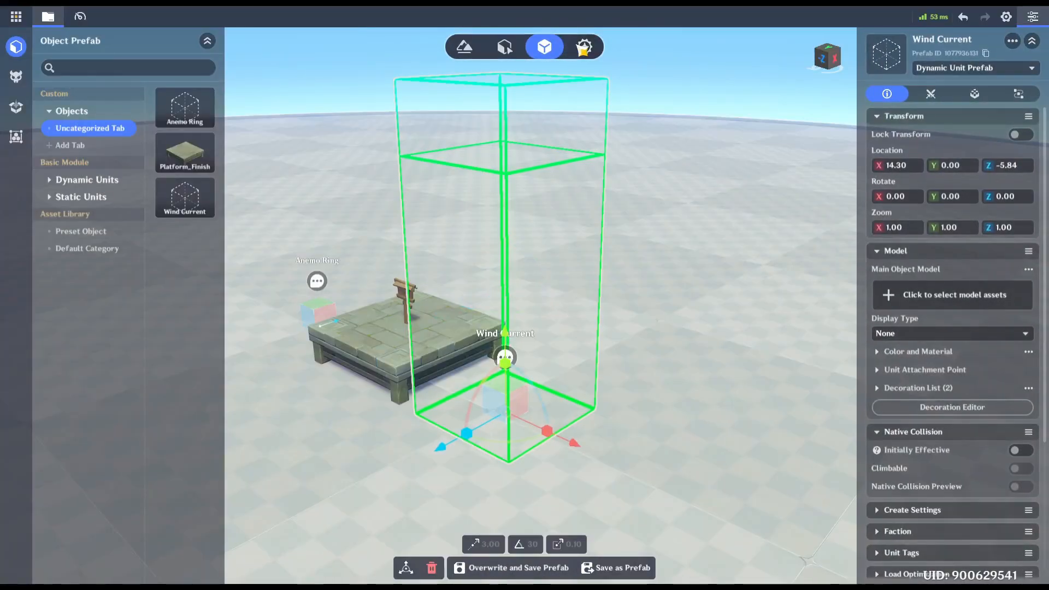
Step: Create a unit status named HideObjectModel in the Combat Preset and turn on its infinite duration
click(584, 46)
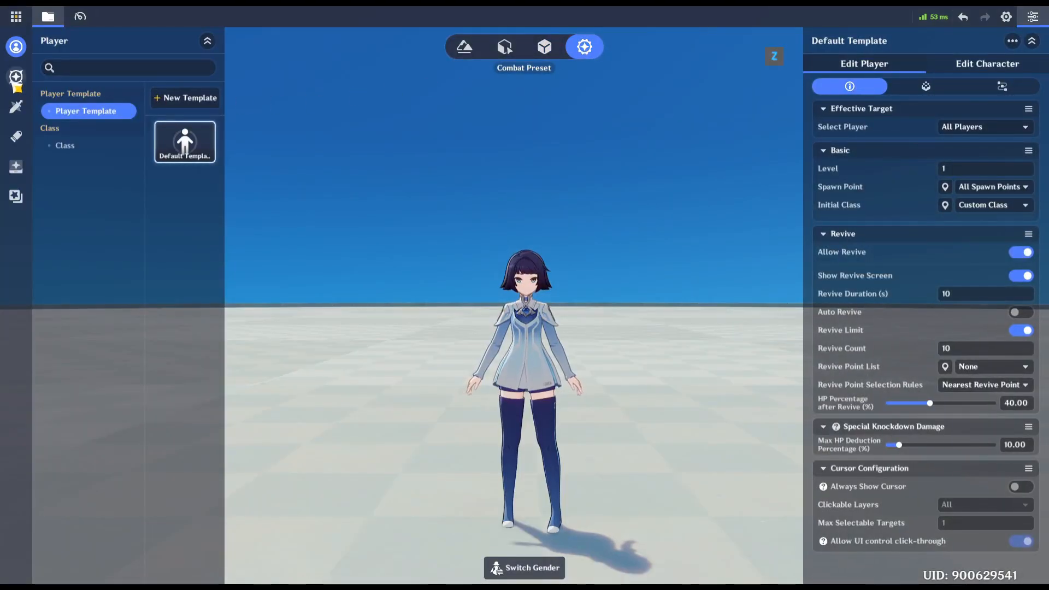
click(16, 76)
click(179, 97)
click(578, 278)
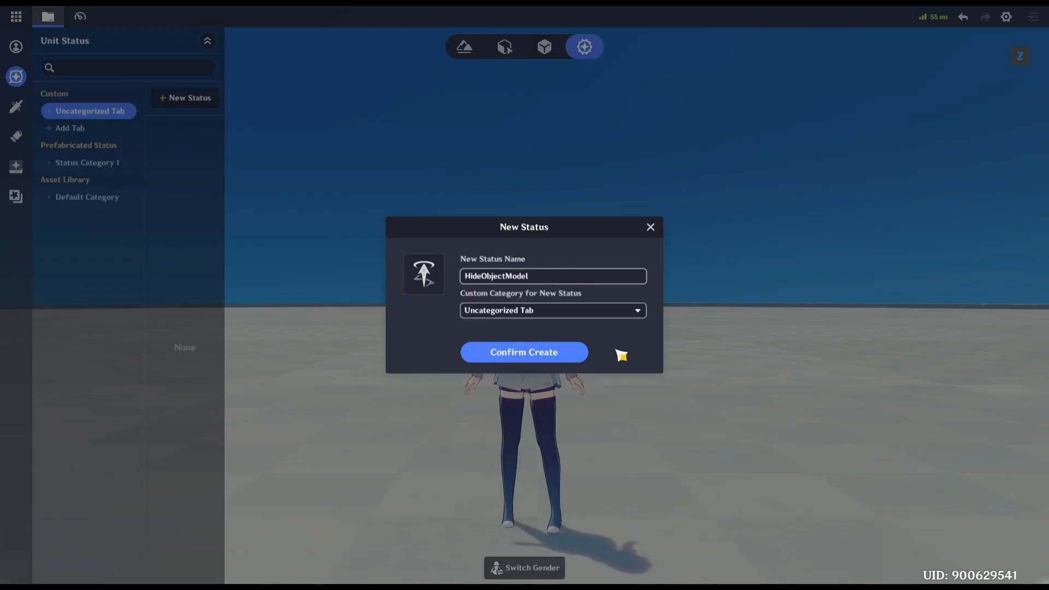
click(555, 356)
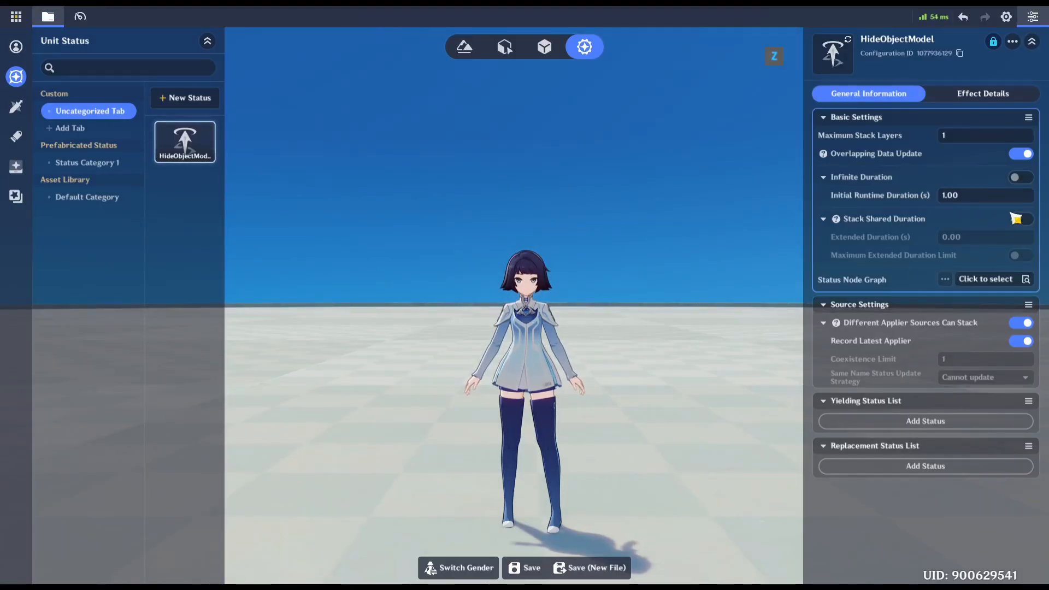
click(1019, 177)
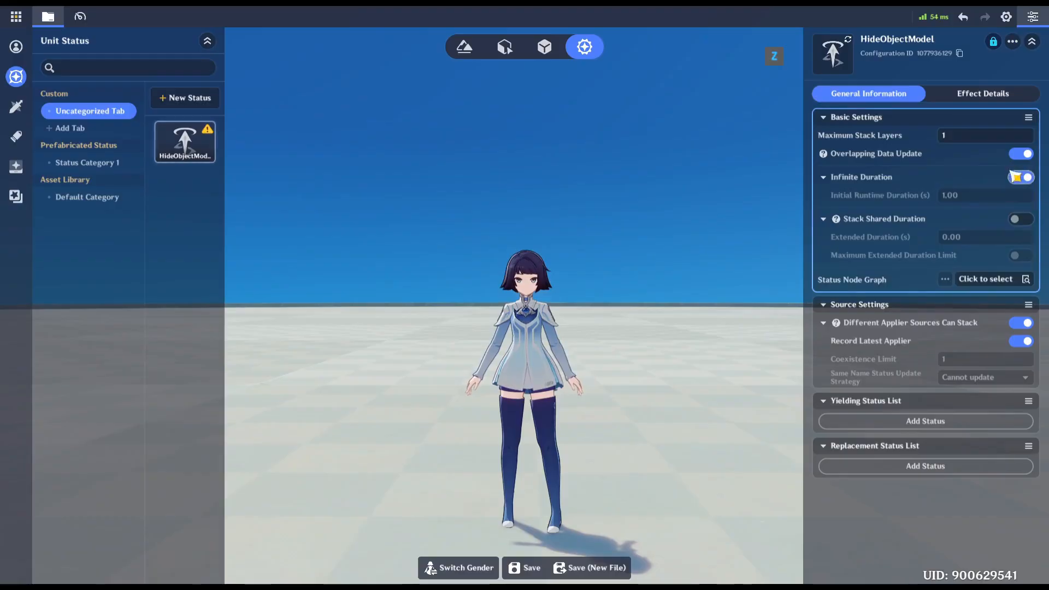
Step: Add the object invisibility effect from Special Functions to the HideObjectModel status and save the status
click(976, 95)
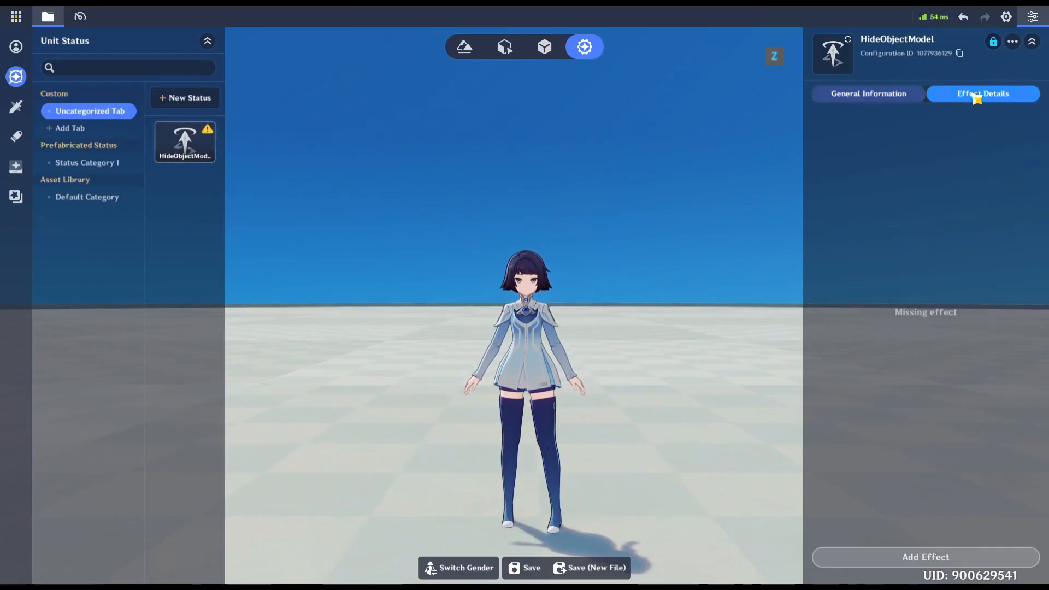
click(911, 568)
click(707, 353)
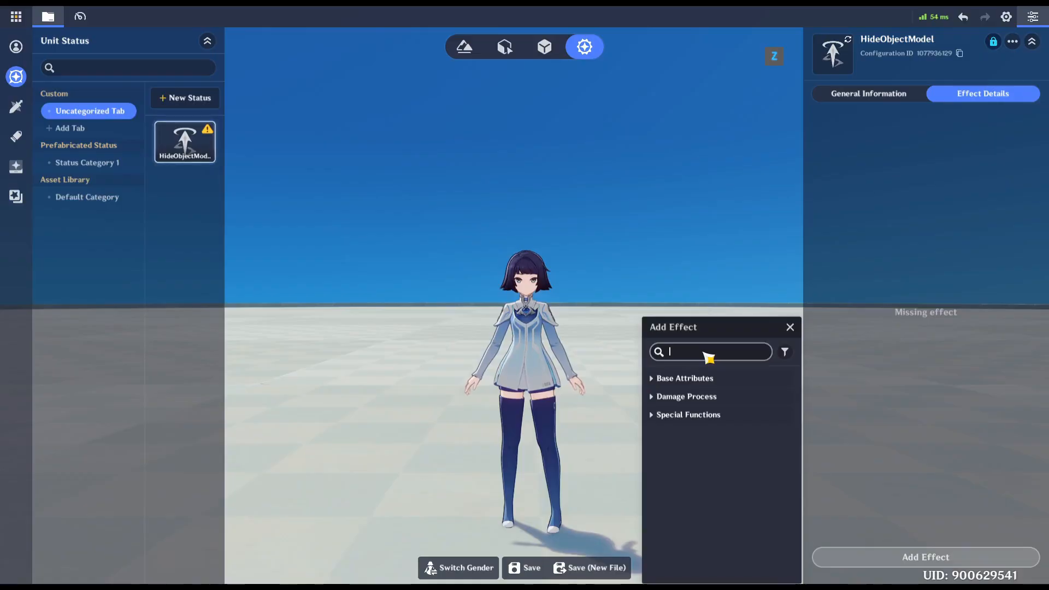
text(object invis)
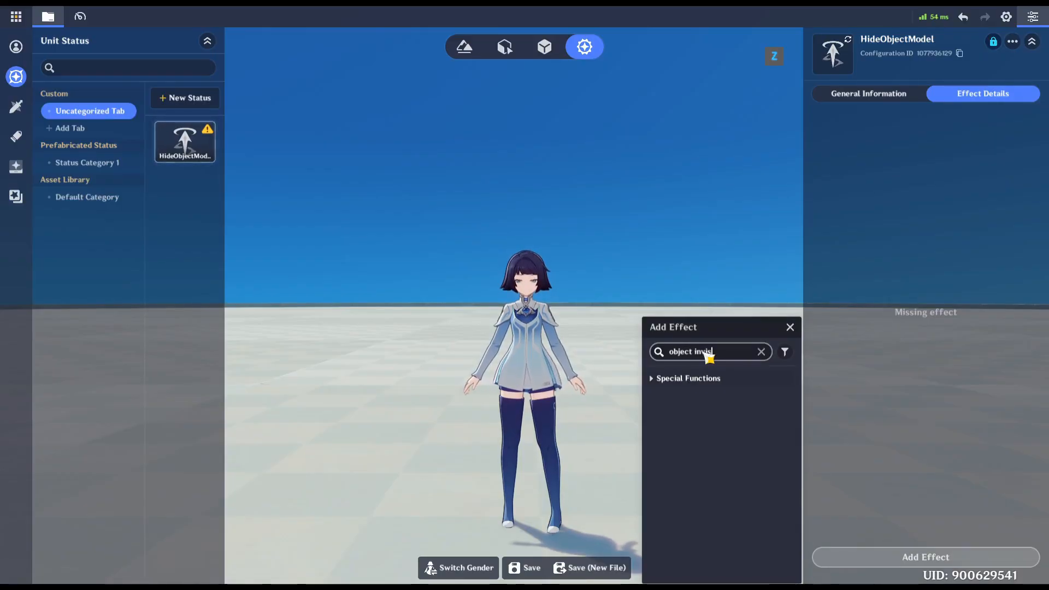
click(710, 378)
click(721, 404)
click(907, 98)
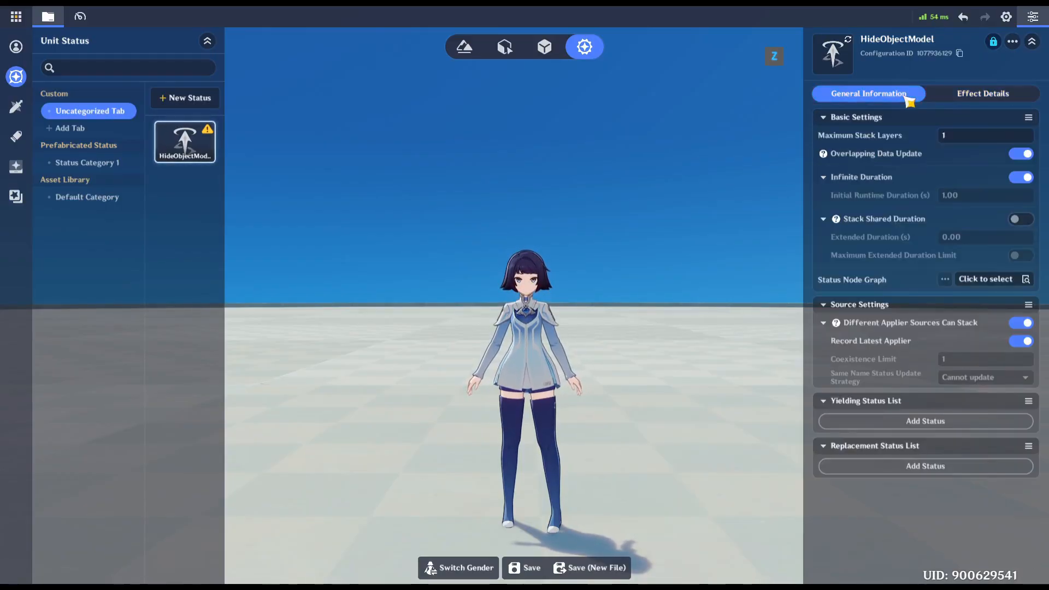
click(533, 568)
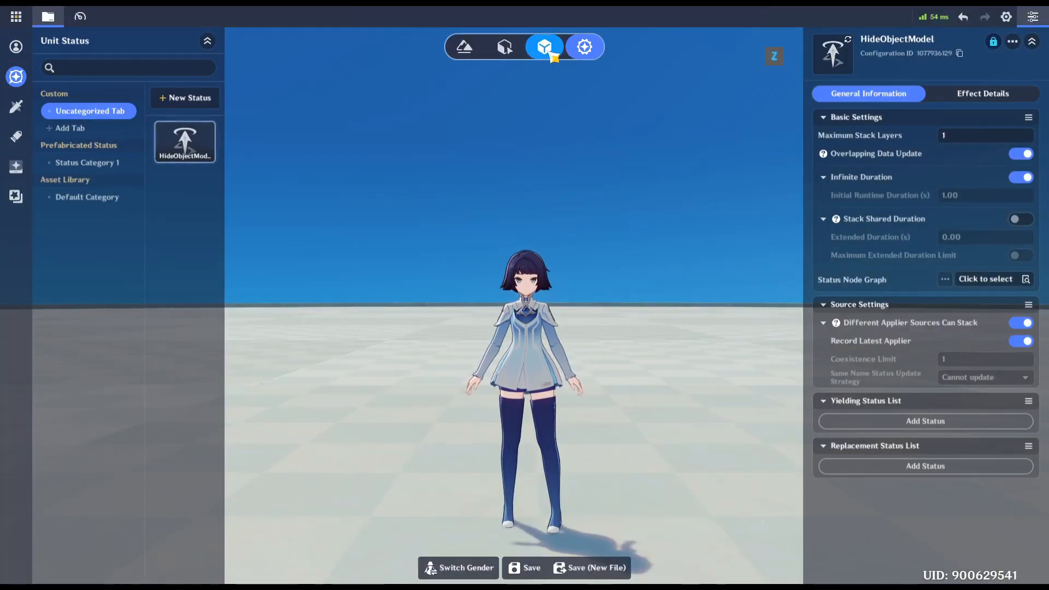
Step: Add the HideObjectModel unit status to the Wind Current prefab, then overwrite and save the prefab
click(546, 50)
click(514, 407)
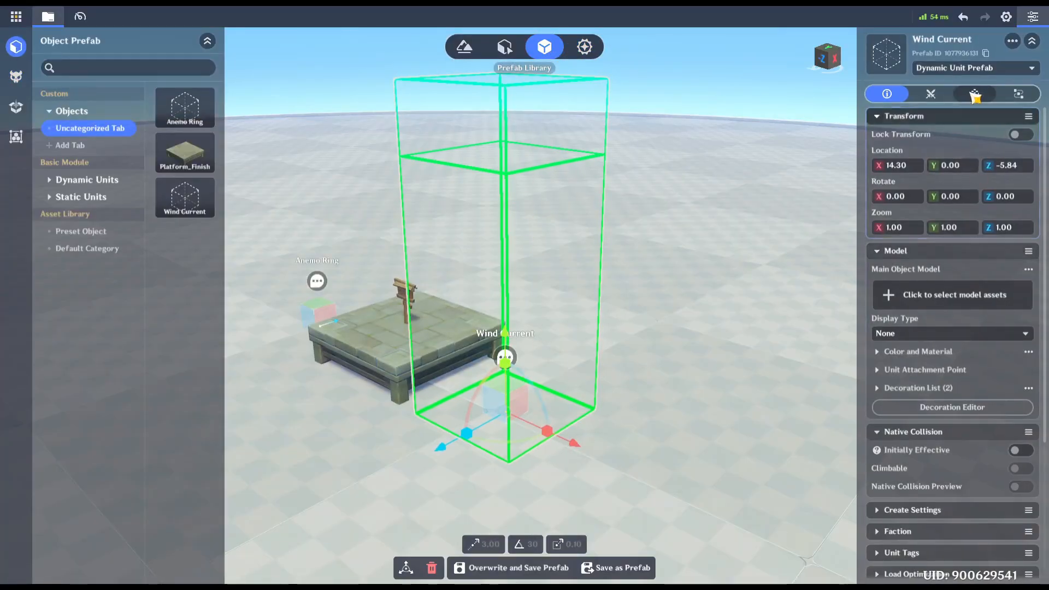
click(974, 94)
click(968, 318)
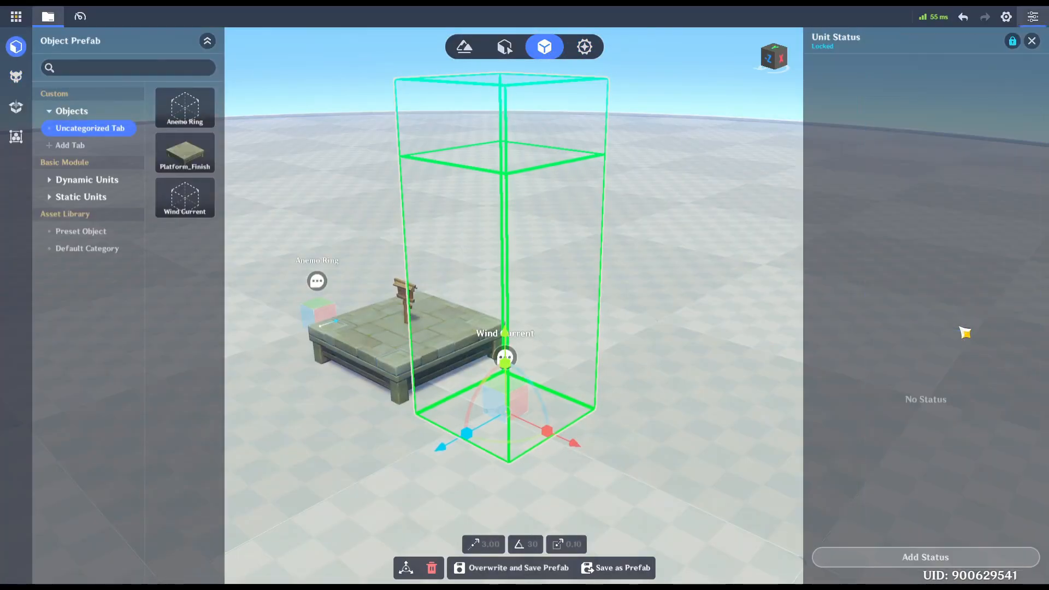
click(926, 566)
click(689, 397)
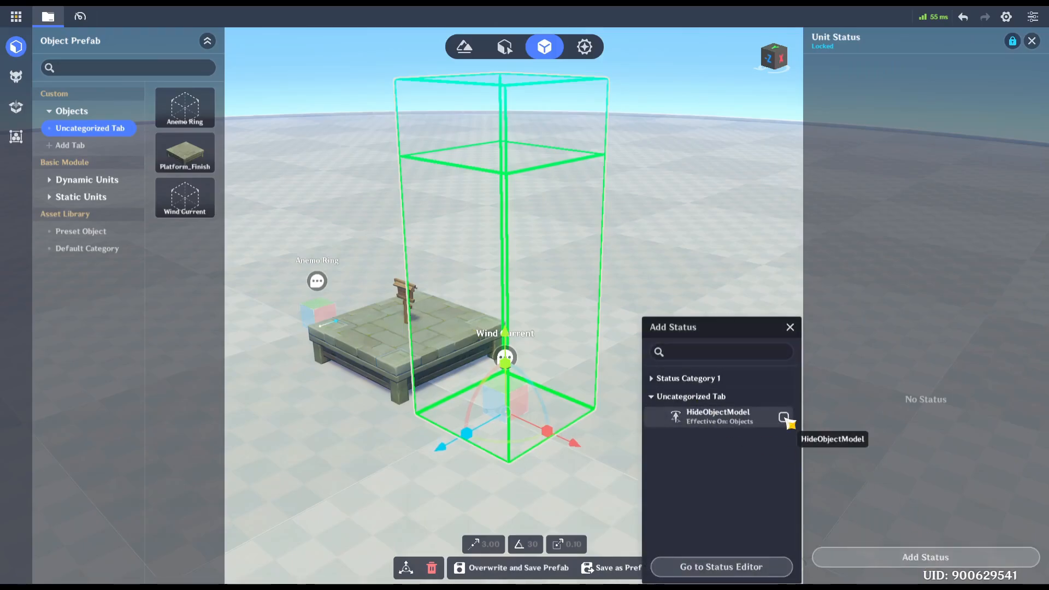
click(784, 418)
click(889, 414)
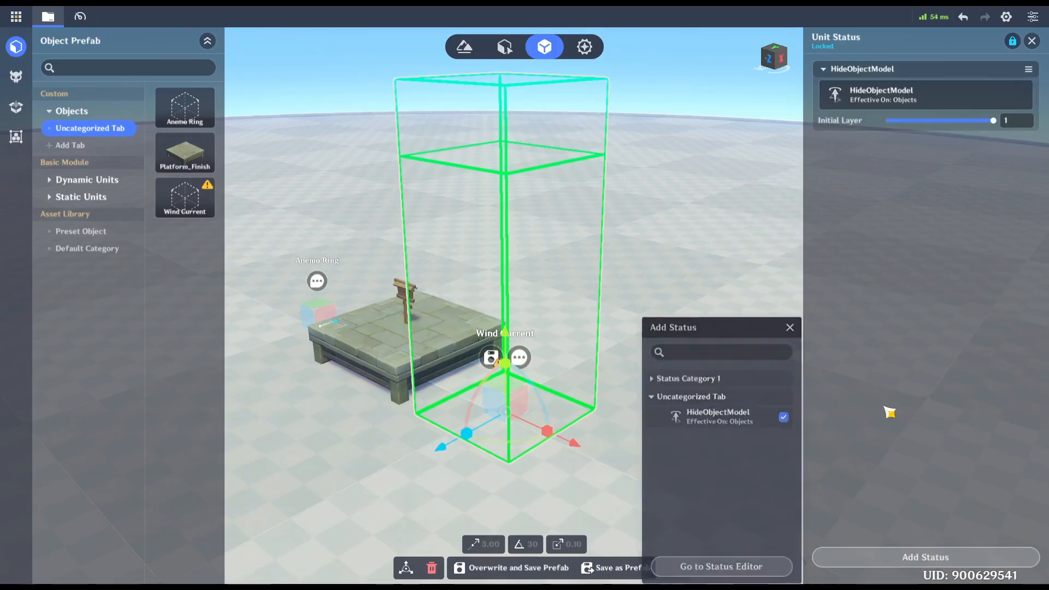
click(515, 568)
click(604, 338)
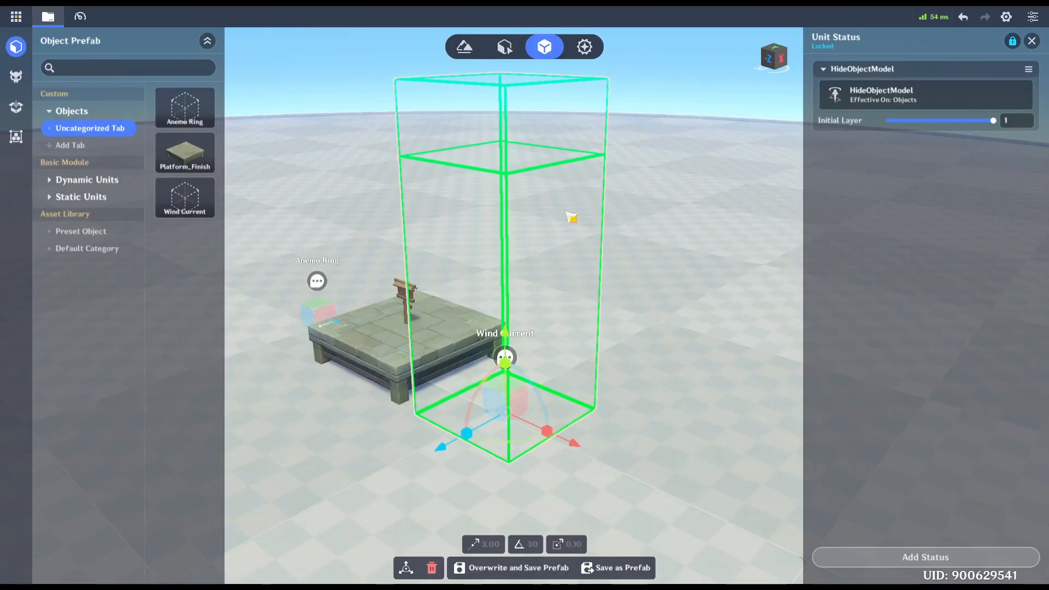
Step: Add a decoration to the Anemo Ring prefab and give it the Wireframe Cuboid model
double_click(318, 320)
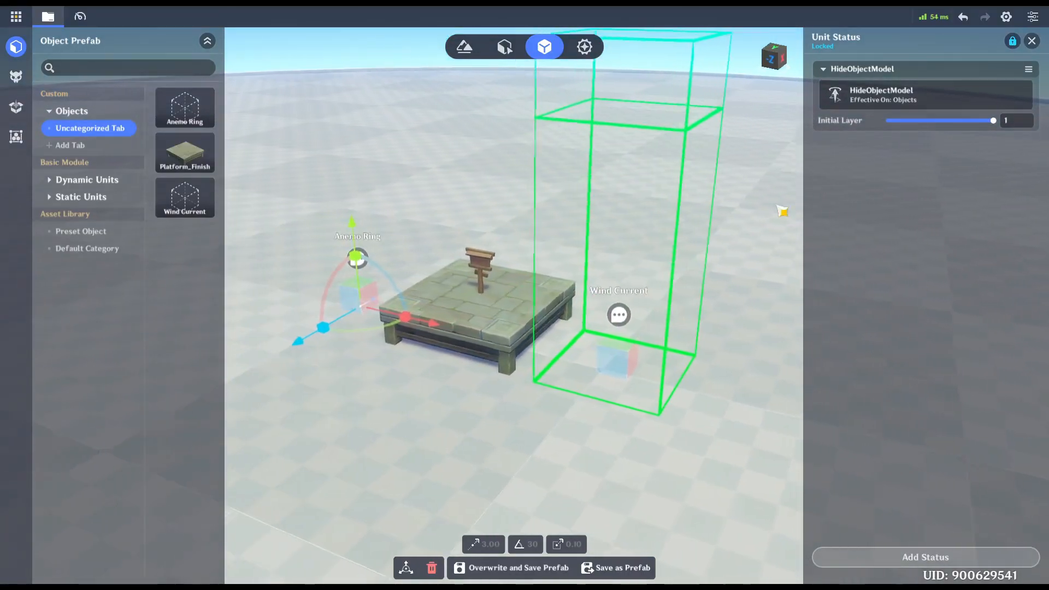
click(1032, 41)
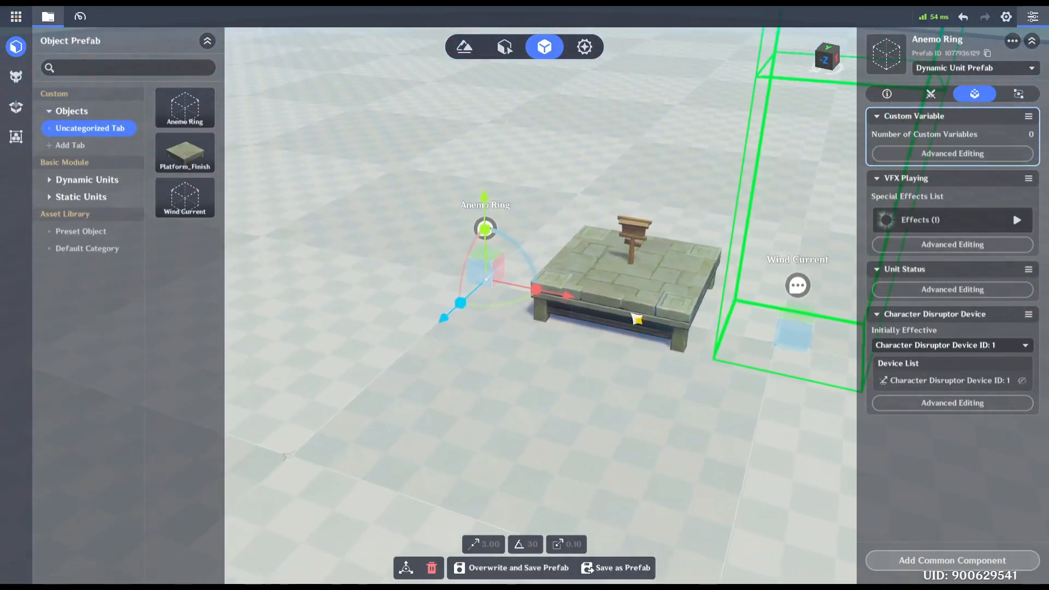
click(902, 93)
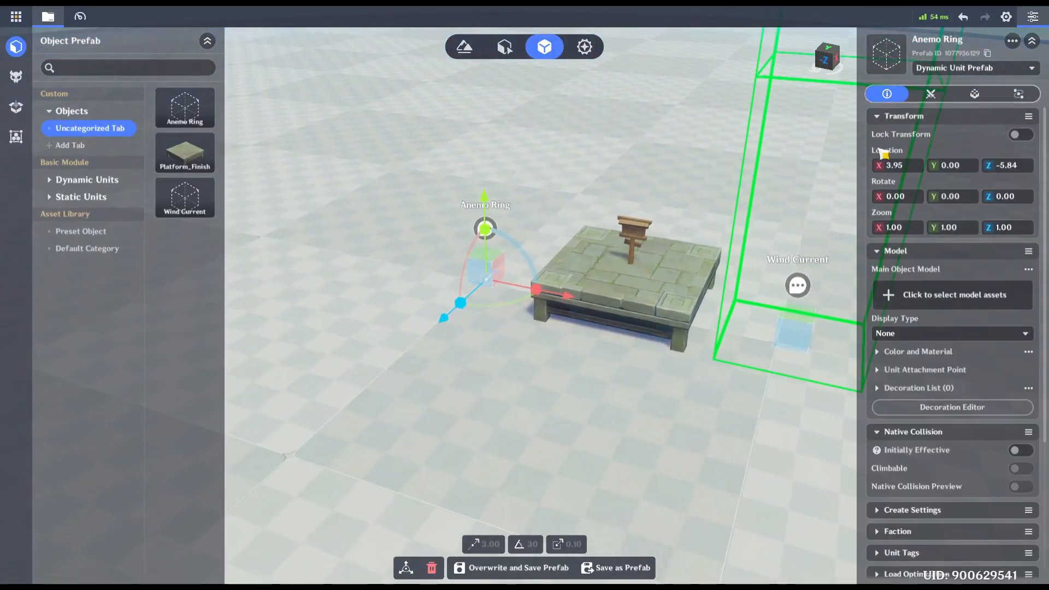
click(918, 409)
click(738, 567)
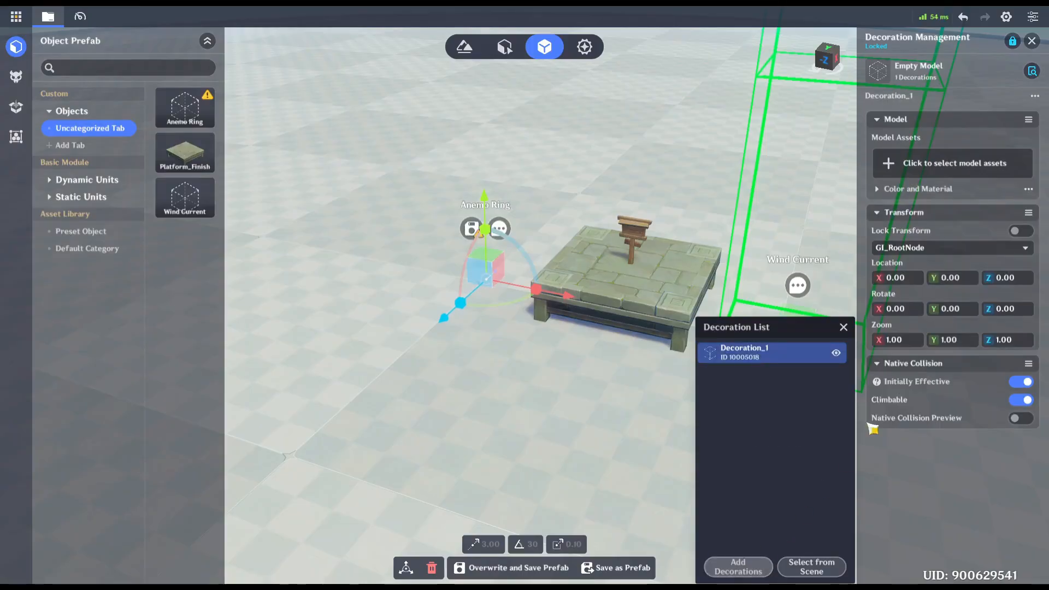
click(992, 176)
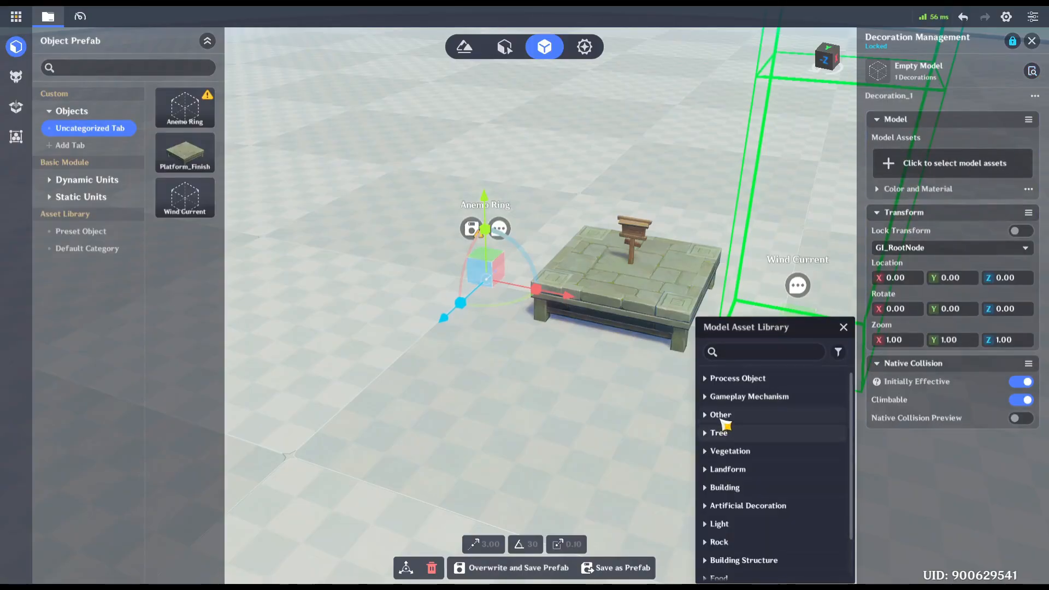
click(721, 417)
scroll(777, 480, down, 3)
scroll(775, 481, down, 3)
click(777, 496)
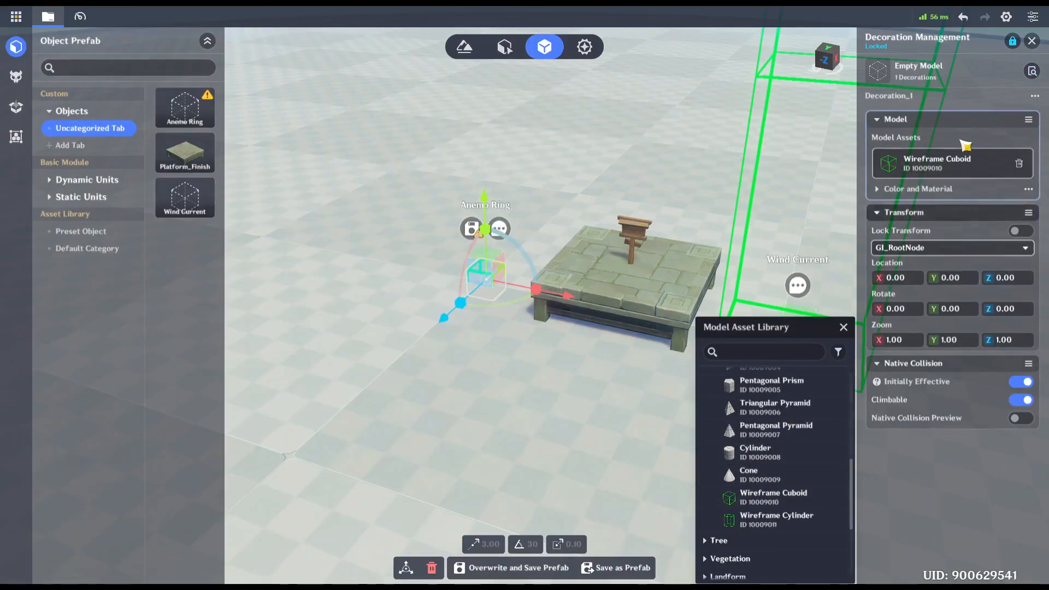
Step: Rename the Anemo Ring's wireframe decoration as Stable
click(977, 111)
click(1034, 96)
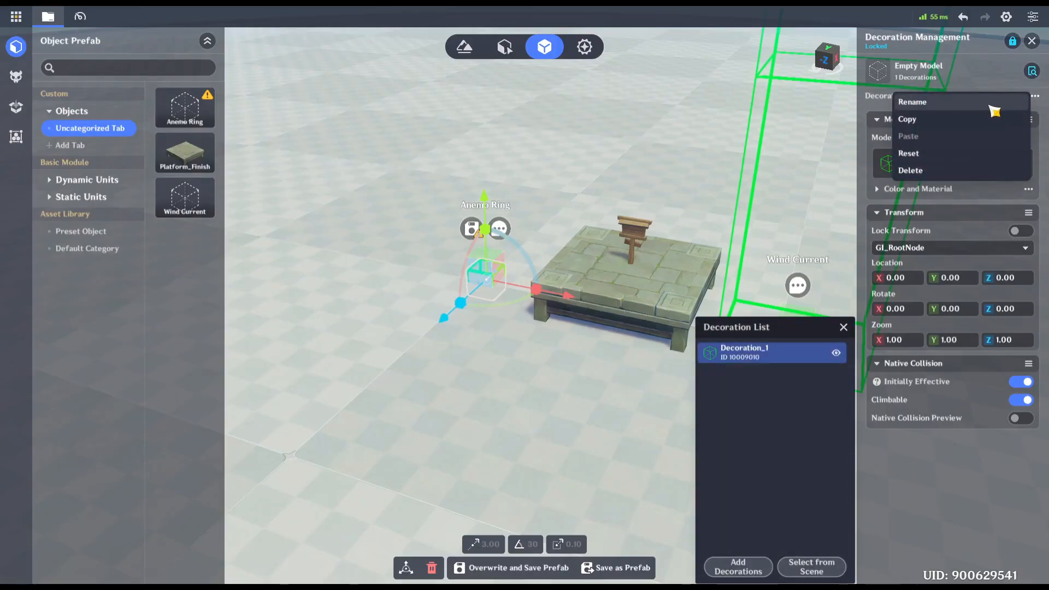
click(990, 108)
text(Stable)
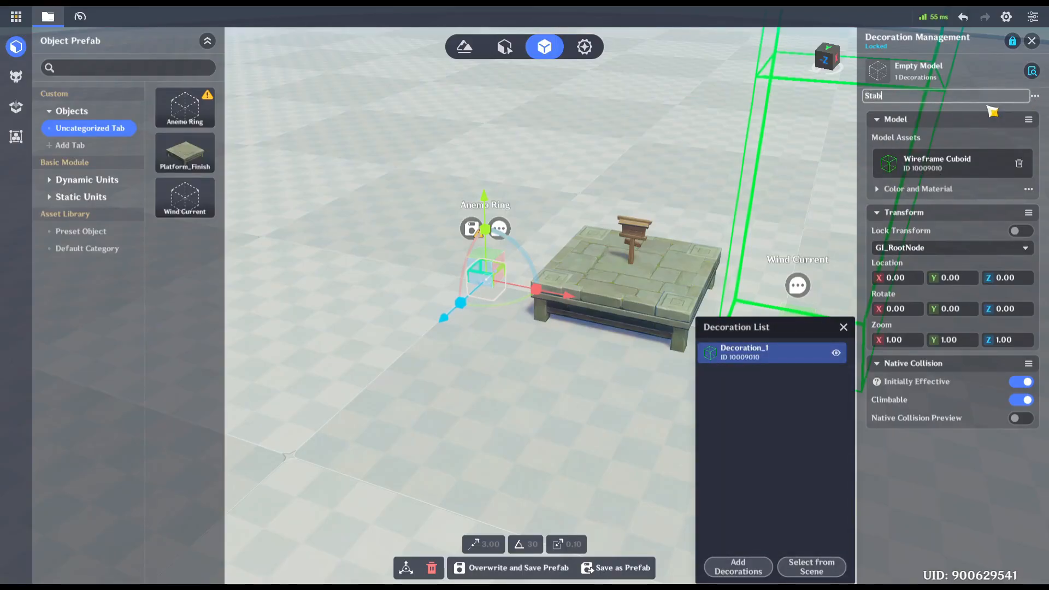
key(Return)
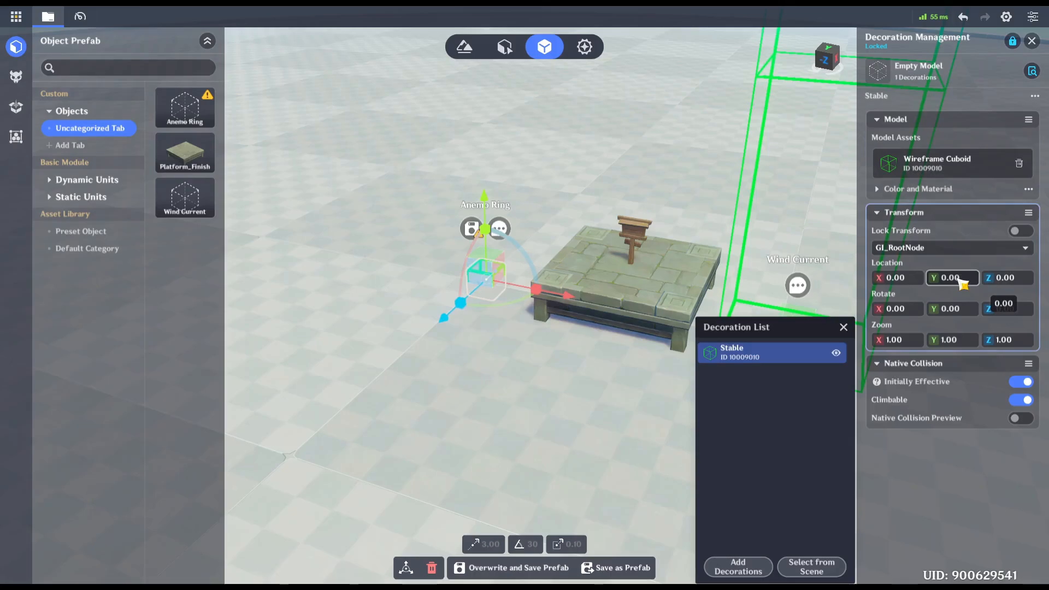
Step: Set the Stable decoration's zoom to X 3, Y 3, Z 15
click(921, 339)
text(3)
click(956, 339)
text(3)
click(992, 339)
text(1)
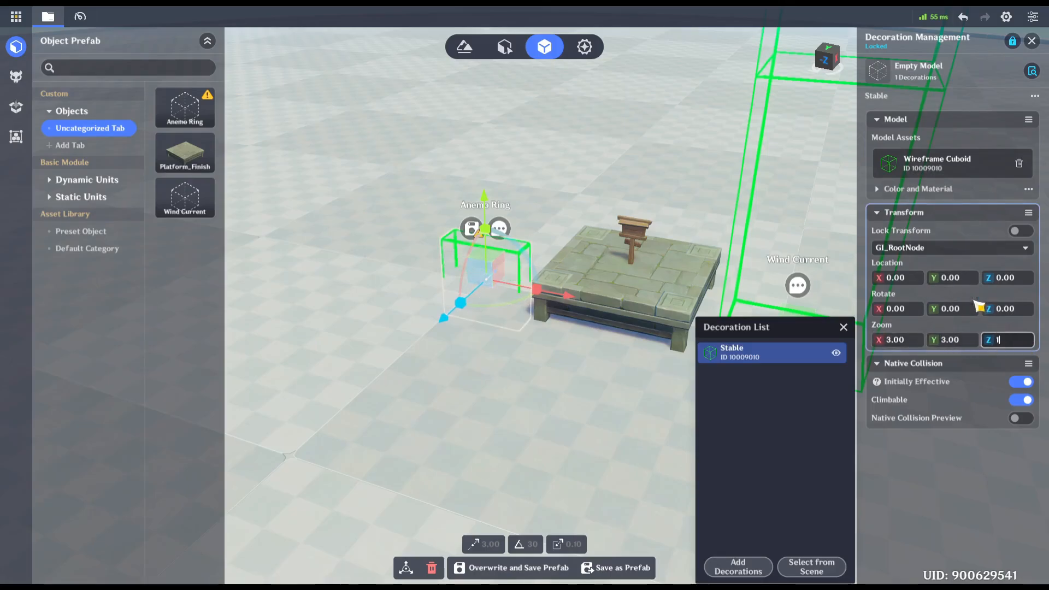
text(5)
click(948, 280)
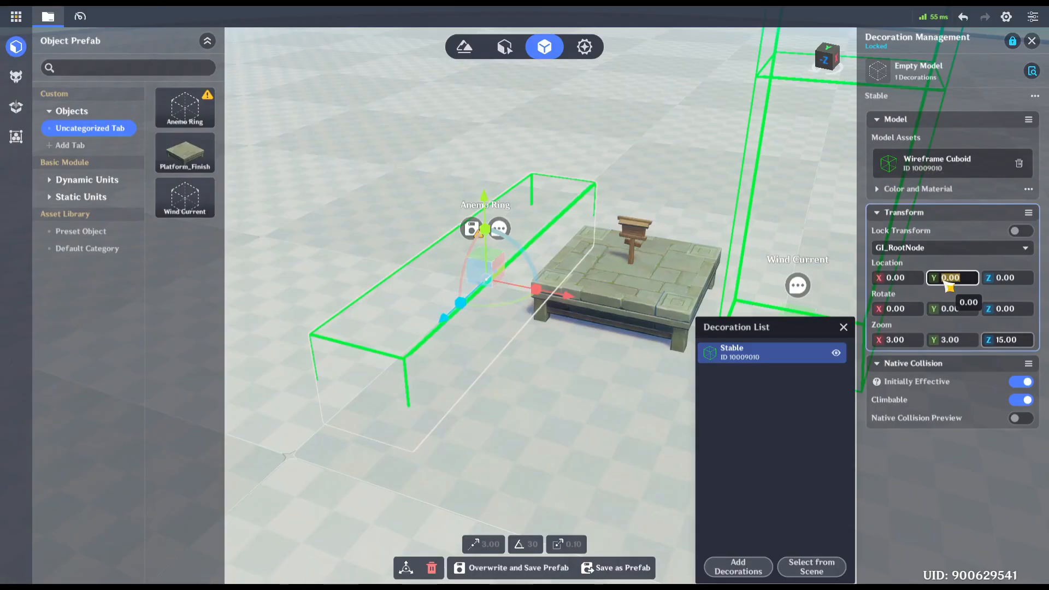
text(7)
key(Return)
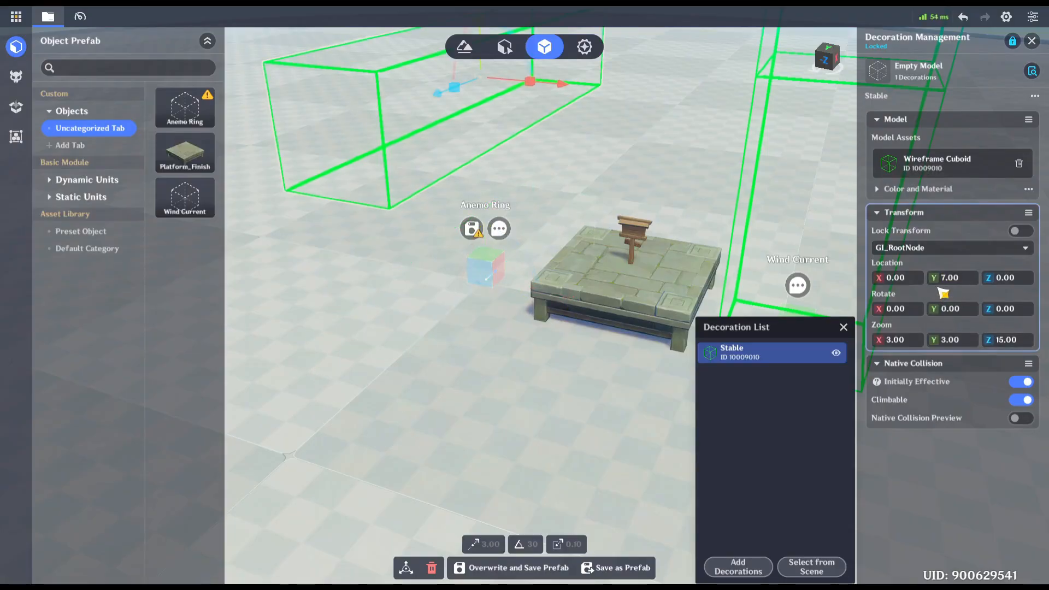
click(956, 281)
key(BackSpace)
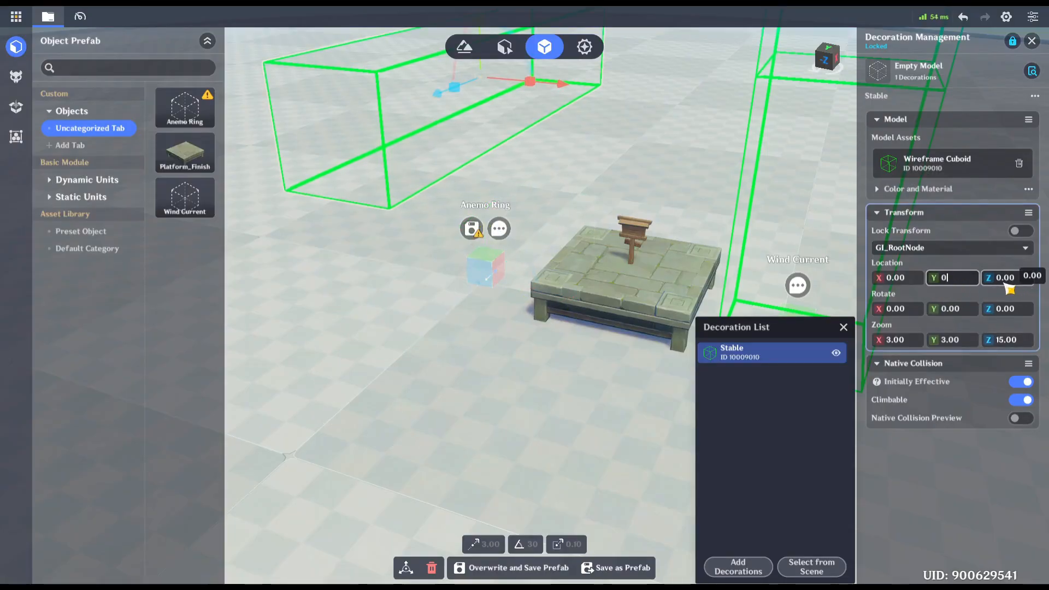
Step: Set the Stable decoration's Z location to 7.5 and turn off its native collision
click(1001, 282)
text(7.5)
key(Return)
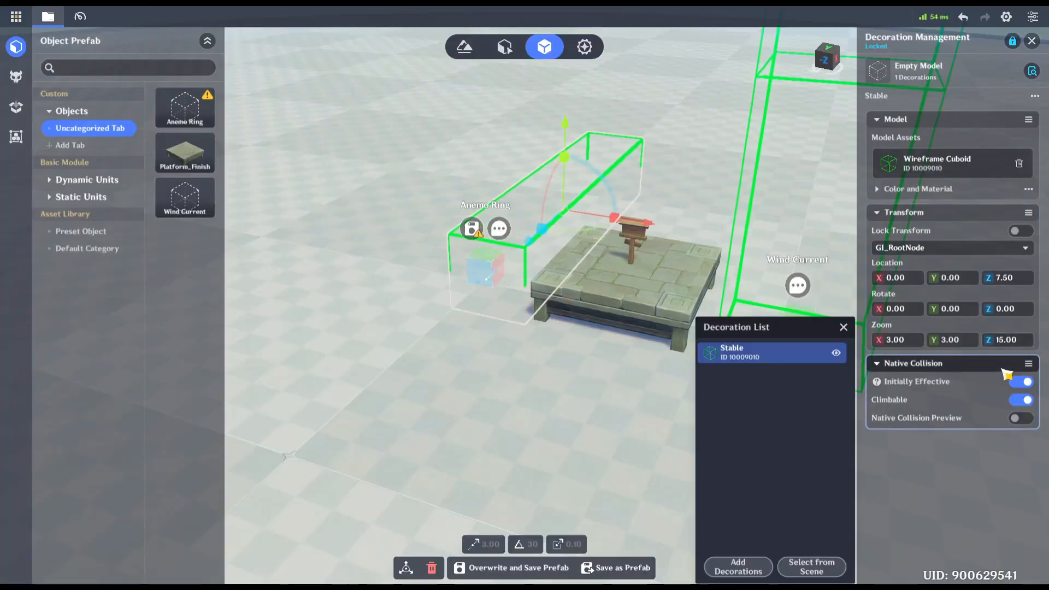
click(1019, 384)
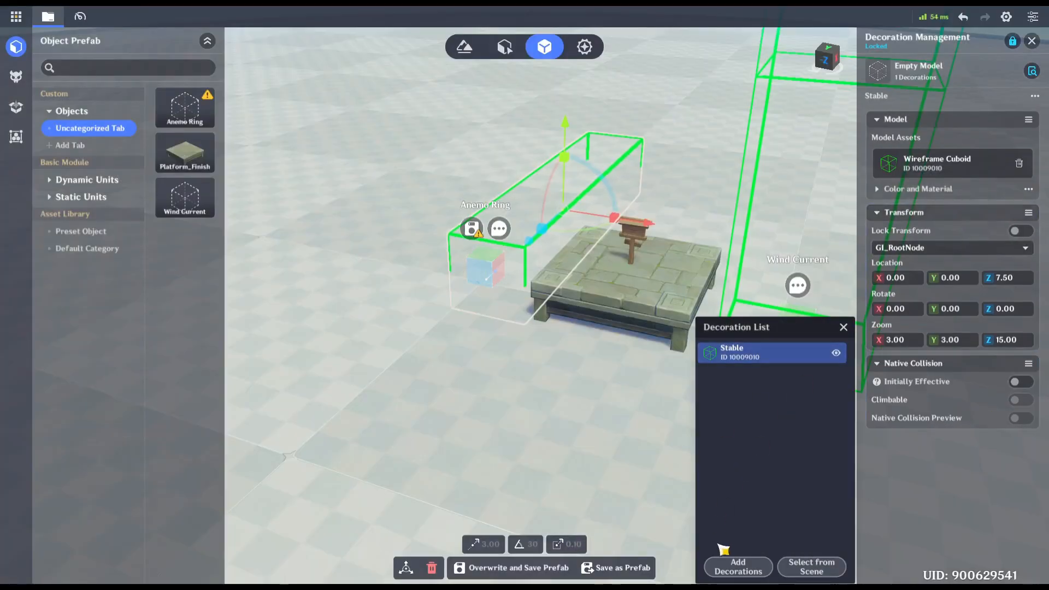
Step: Add a second decoration to the Anemo Ring and name it Trigger
click(720, 562)
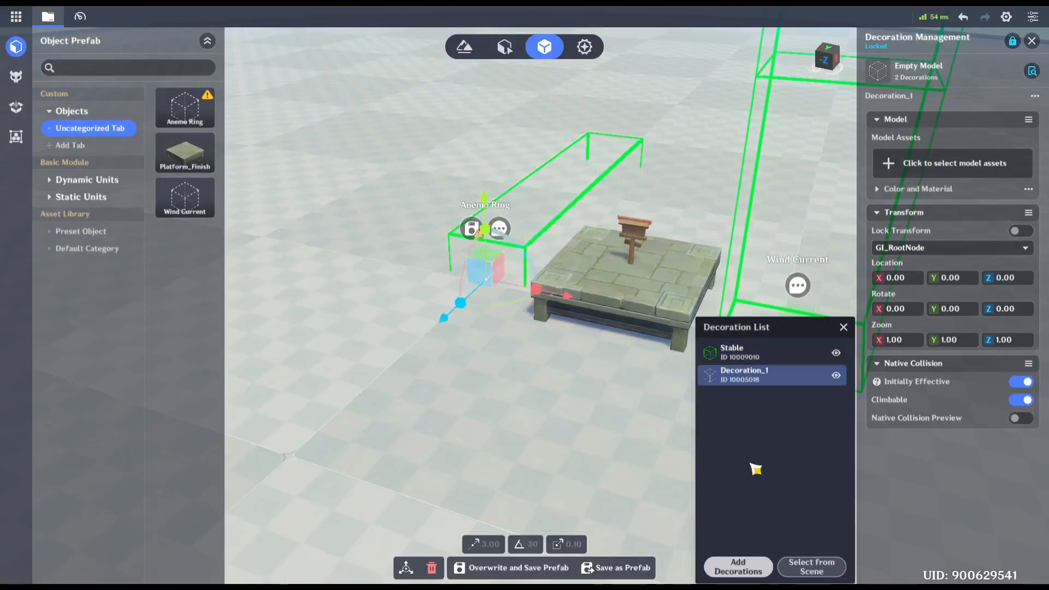
click(1032, 96)
click(994, 103)
text(Trigger)
key(Return)
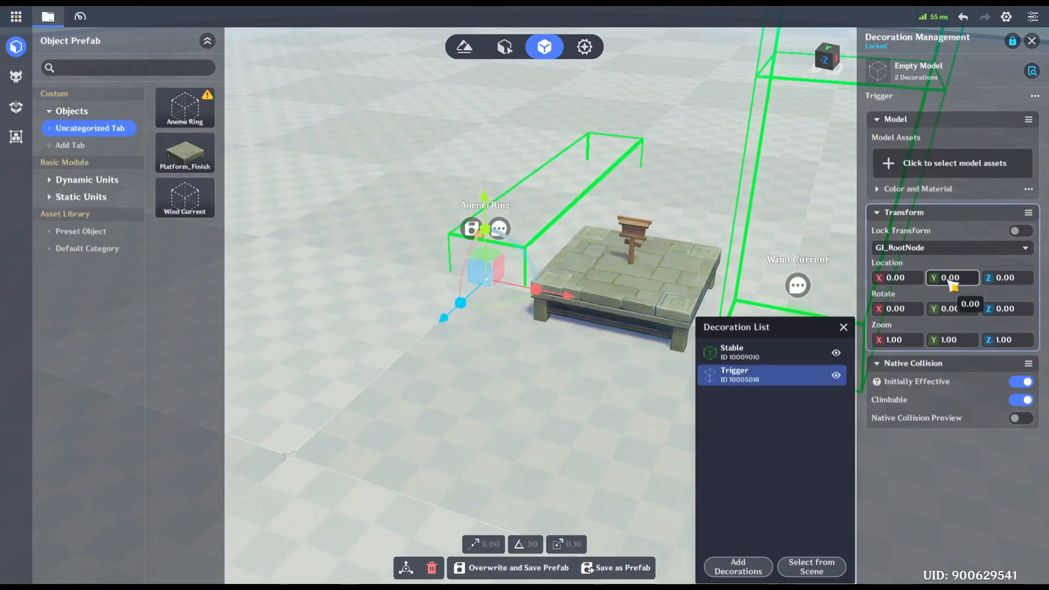
Step: Set the Trigger decoration's zoom to X 3.5 and Y 3.5, and turn off its native collision
click(907, 343)
text(3.5)
click(960, 341)
text(3.5)
click(1017, 381)
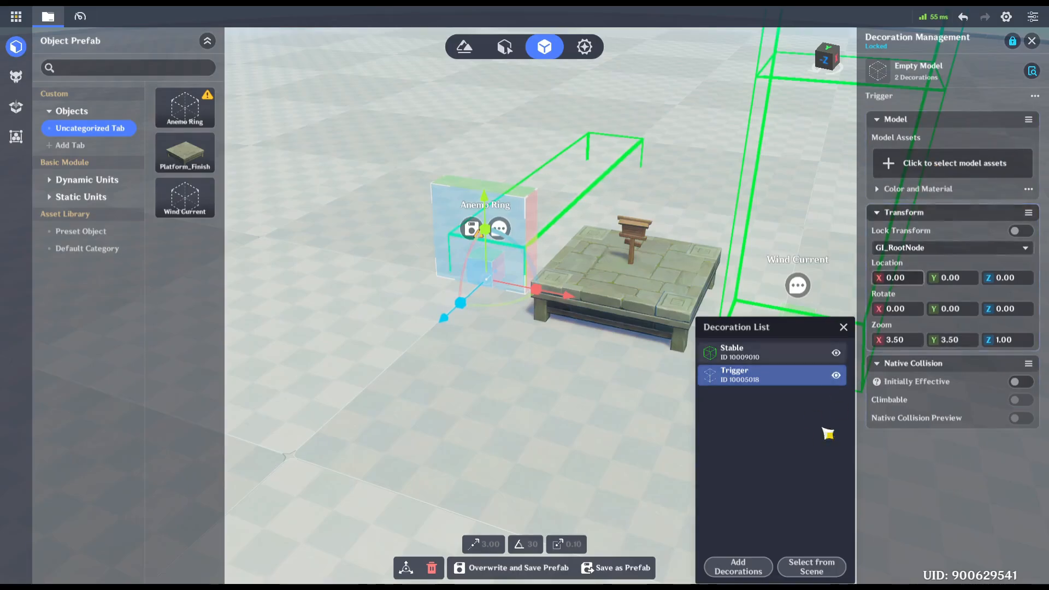
Step: Assign the Wireframe Cuboid model to the Trigger decoration
click(954, 163)
click(744, 416)
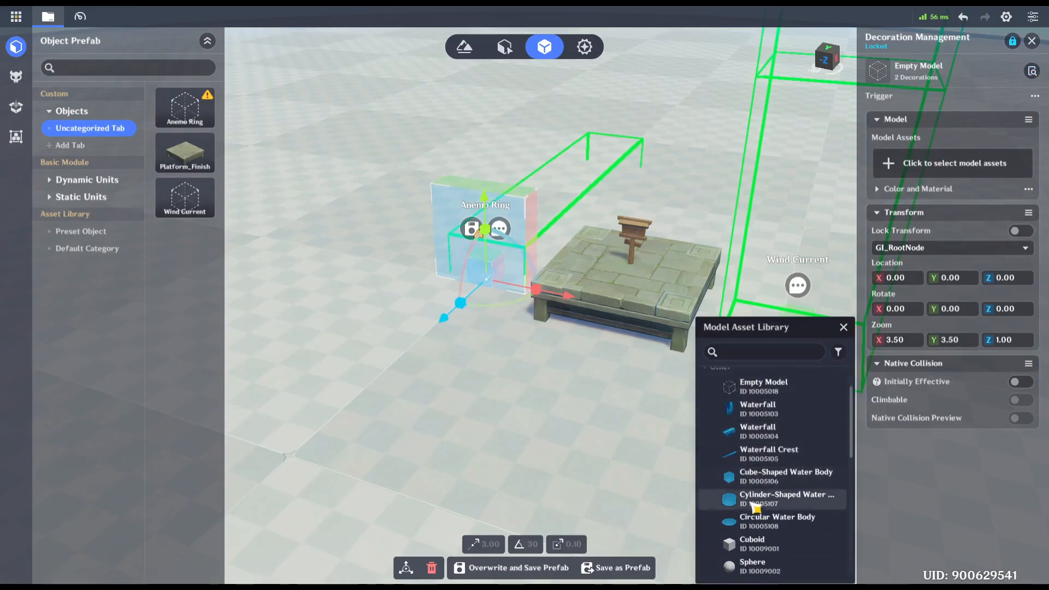
scroll(757, 500, down, 5)
scroll(761, 504, down, 3)
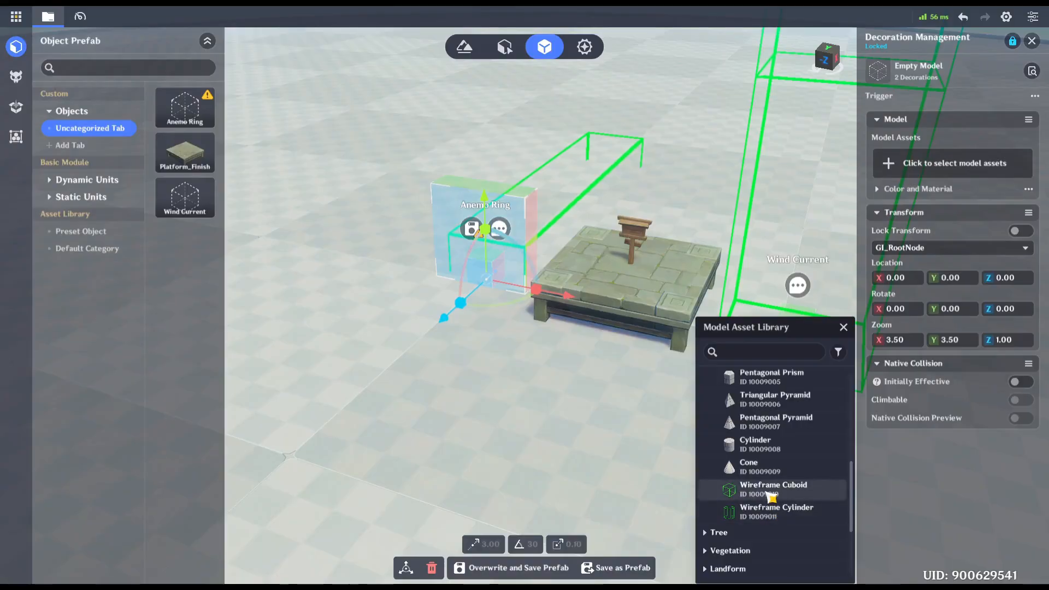
click(771, 489)
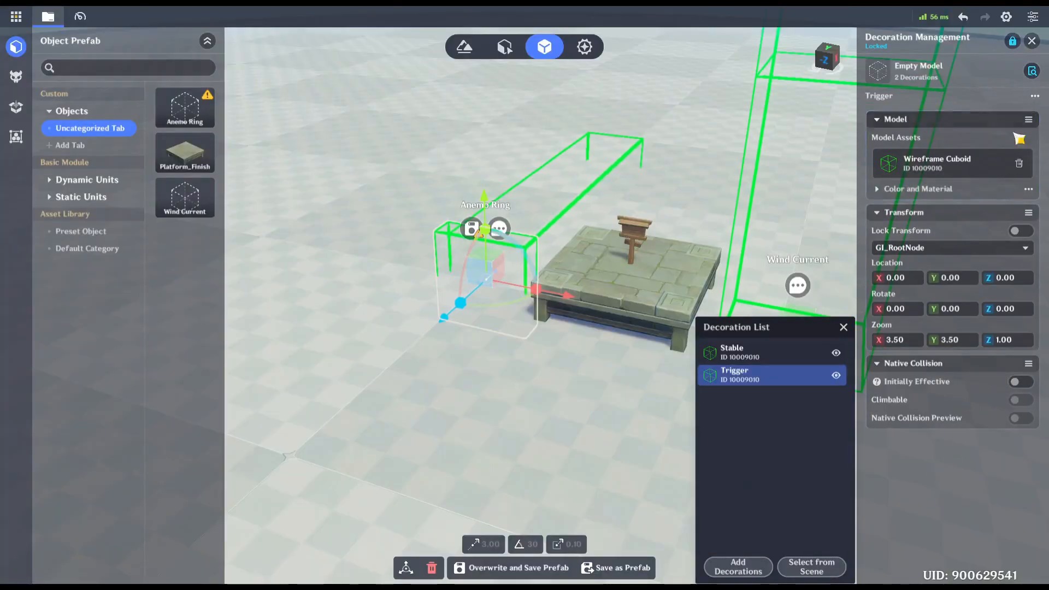
Step: Add a third decoration to the Anemo Ring and assign it the Wireframe Cuboid model
click(738, 566)
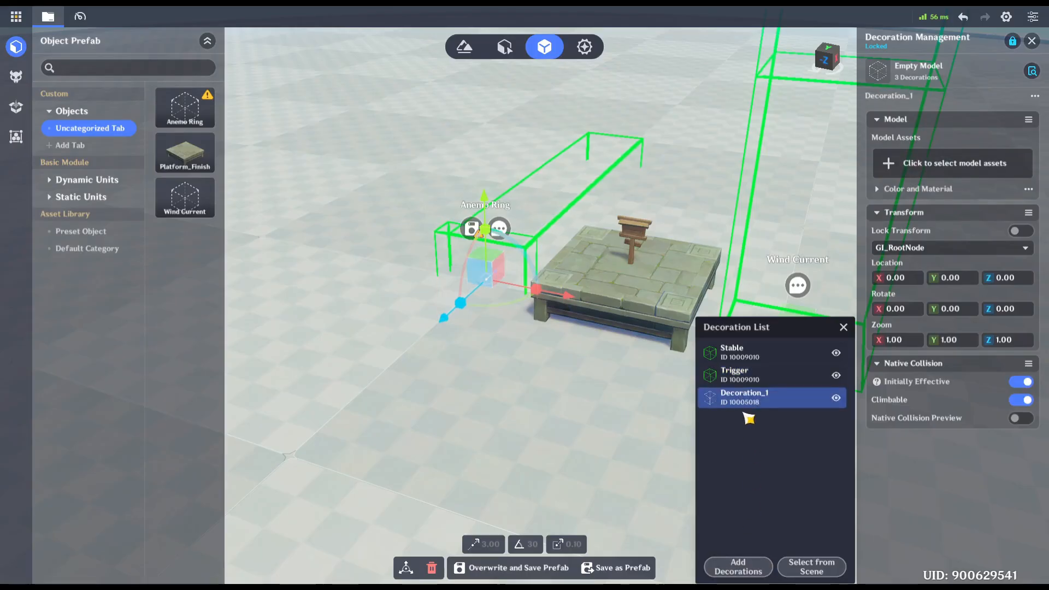
click(953, 163)
click(733, 415)
scroll(748, 469, down, 10)
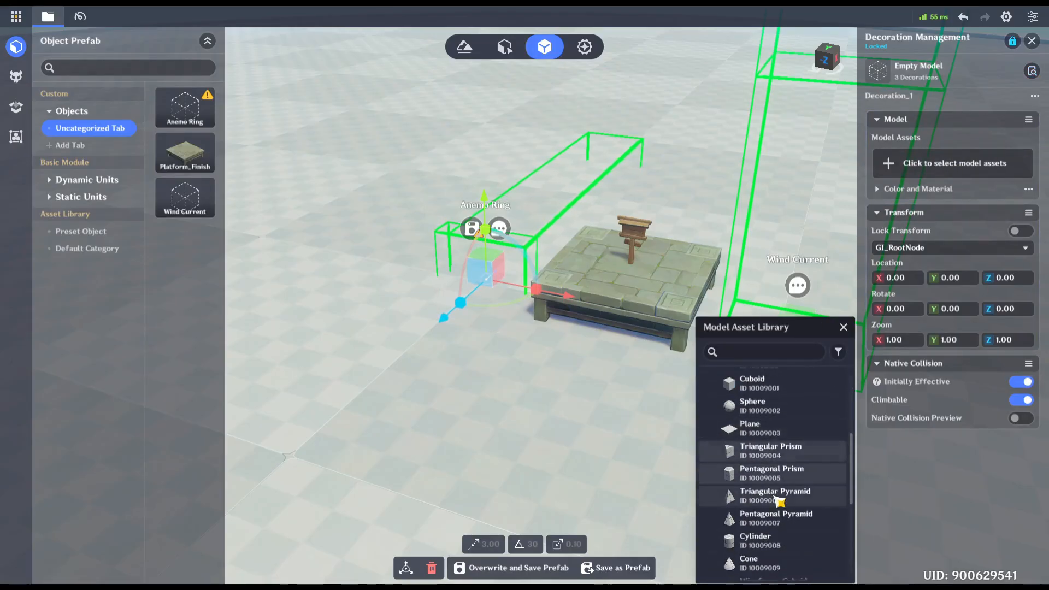
click(765, 536)
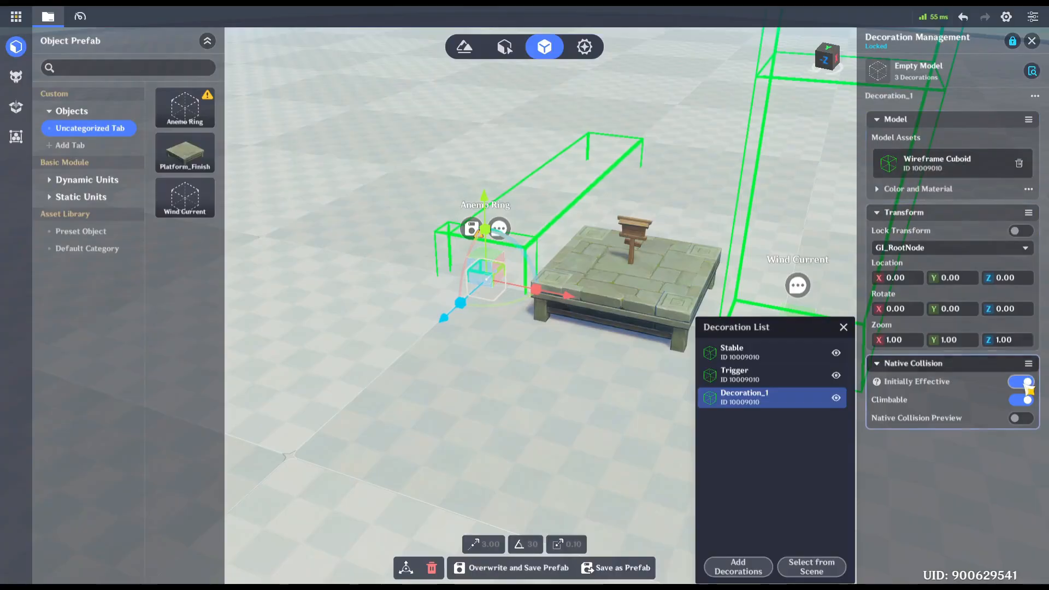
Step: Turn off the new decoration's native collision and rename it Decay
click(1022, 381)
click(1034, 96)
click(975, 105)
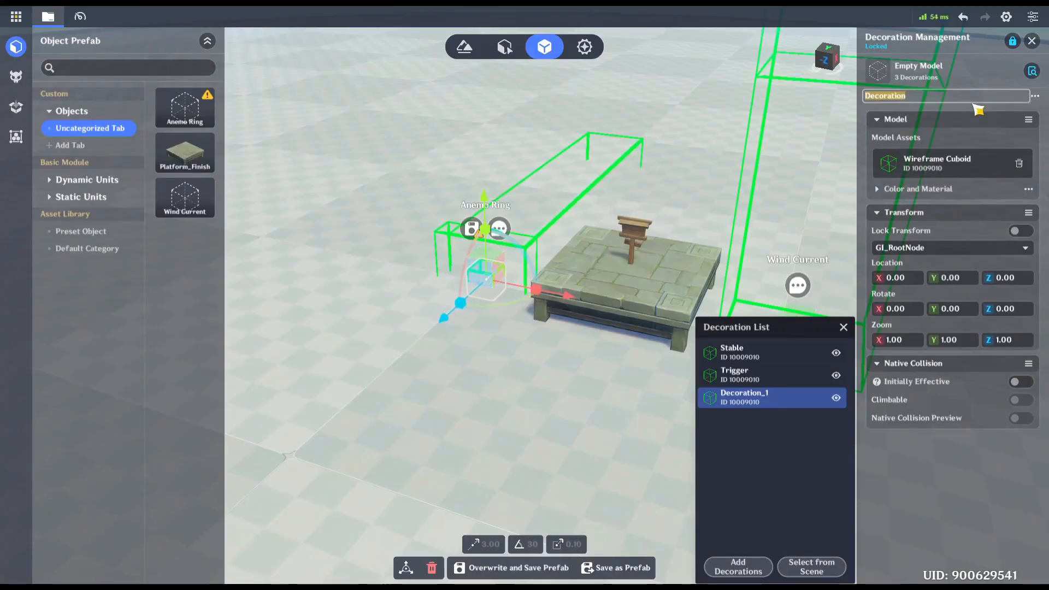
text(Dec)
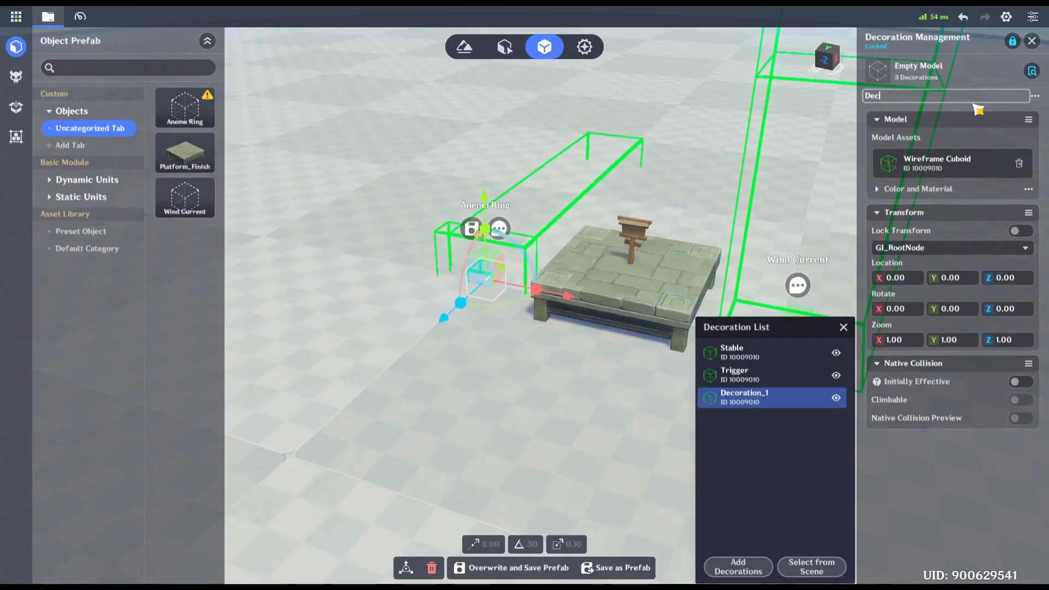
text(ay)
key(Return)
Step: Set the Decay decoration's zoom to X 2.5, Y 2.5, Z 5 and its Z location to 17.5
click(895, 340)
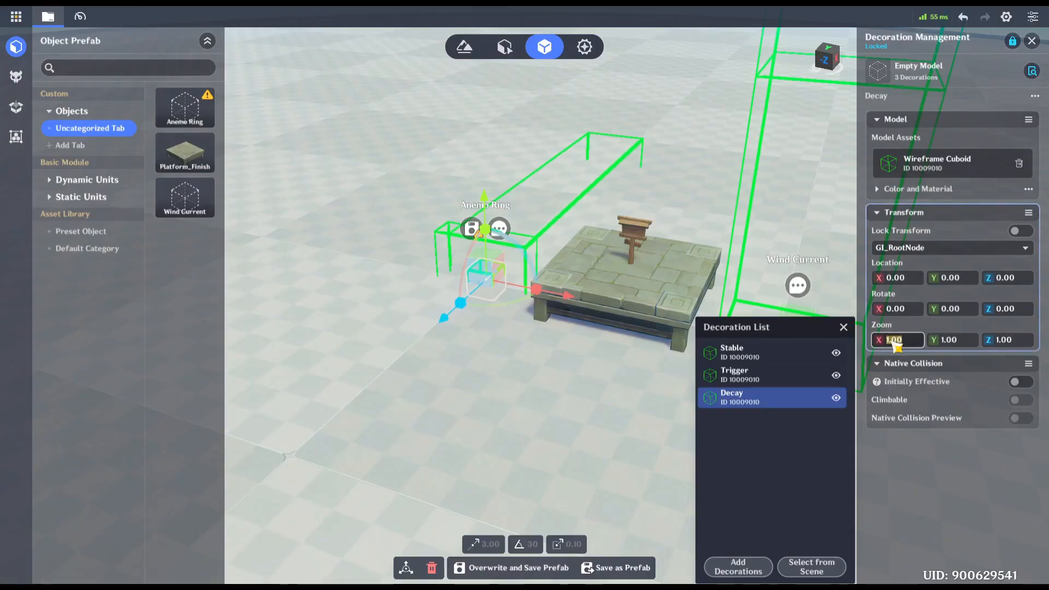
text(2.5)
click(967, 345)
text(2.5)
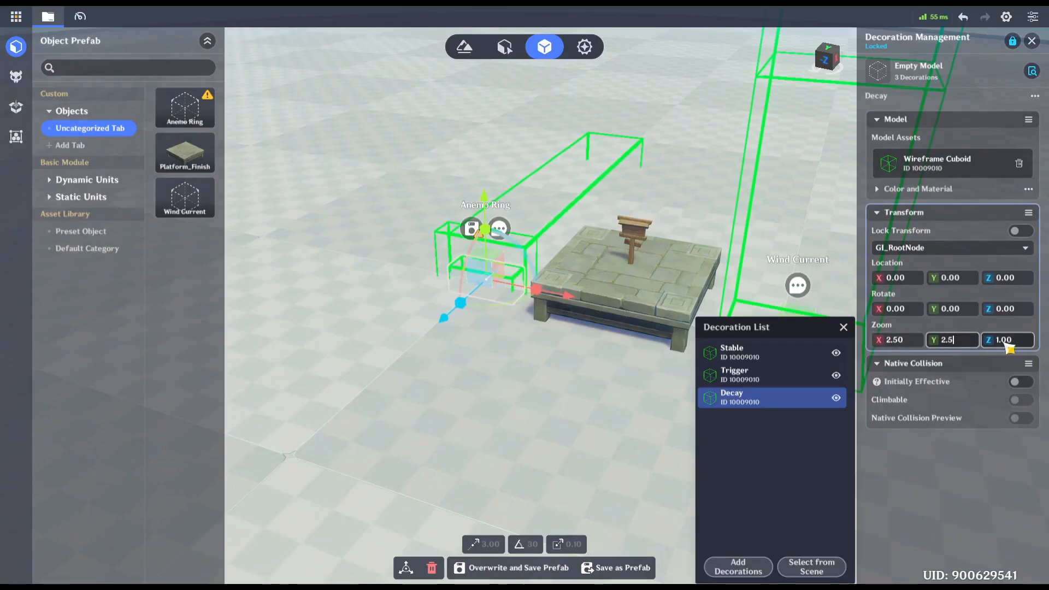
click(1004, 341)
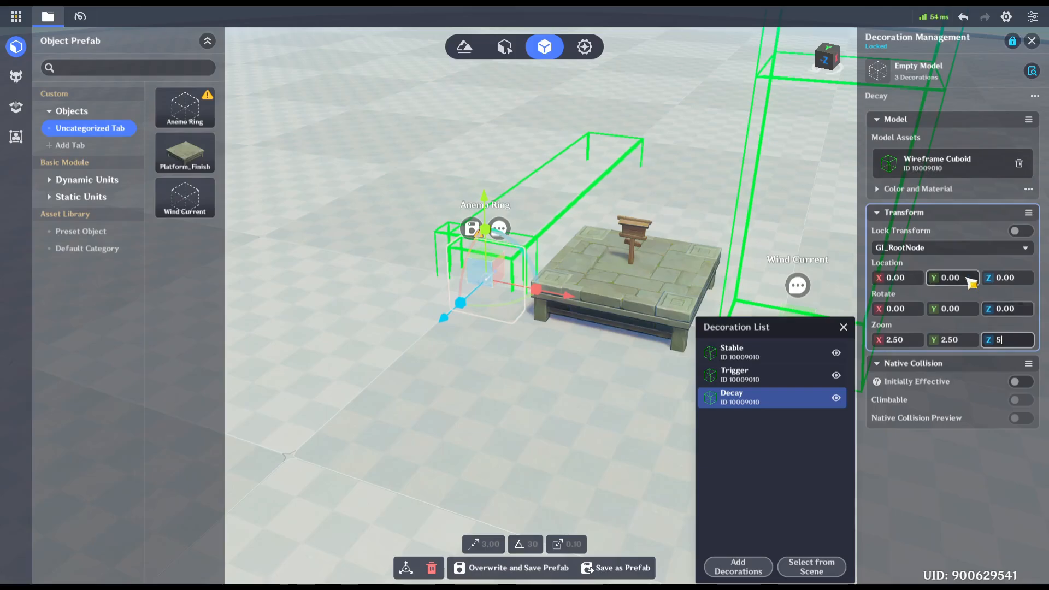
click(1014, 279)
text(17.5)
key(Return)
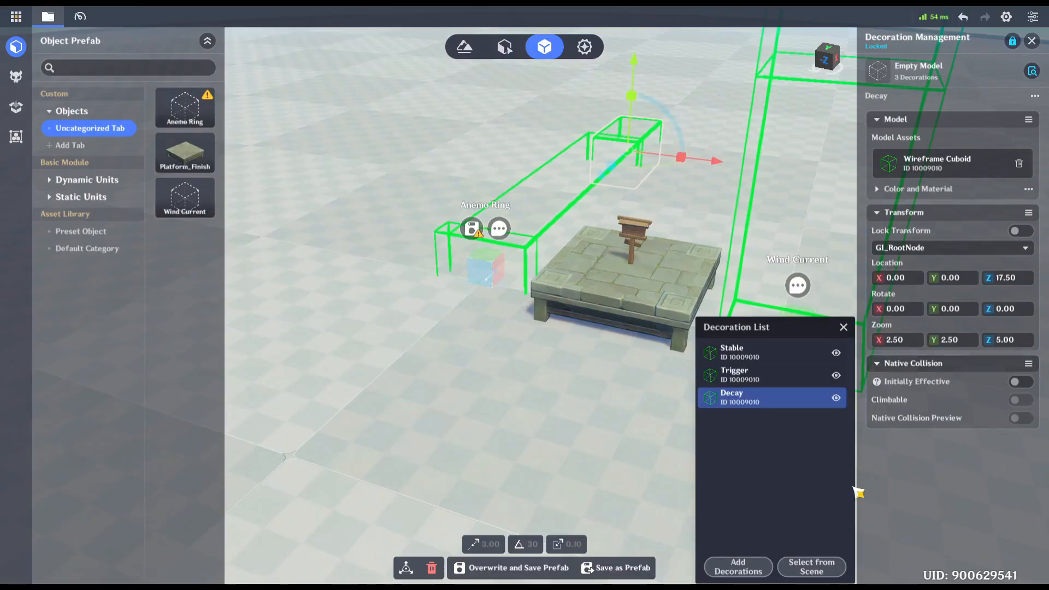
Step: Overwrite and save the Anemo Ring prefab with its decorations, and leave decoration management
click(522, 568)
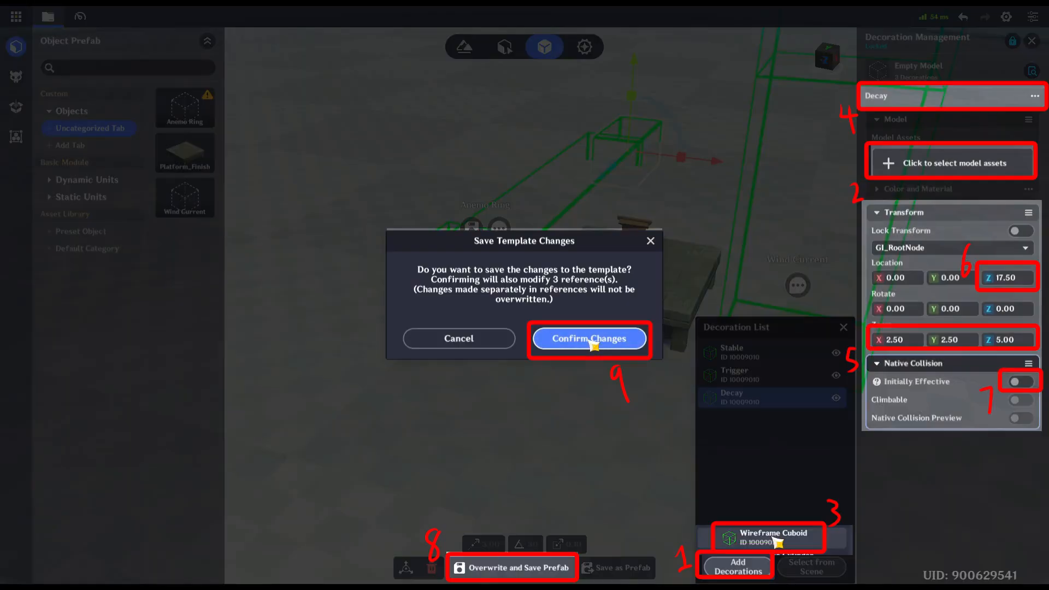
click(590, 339)
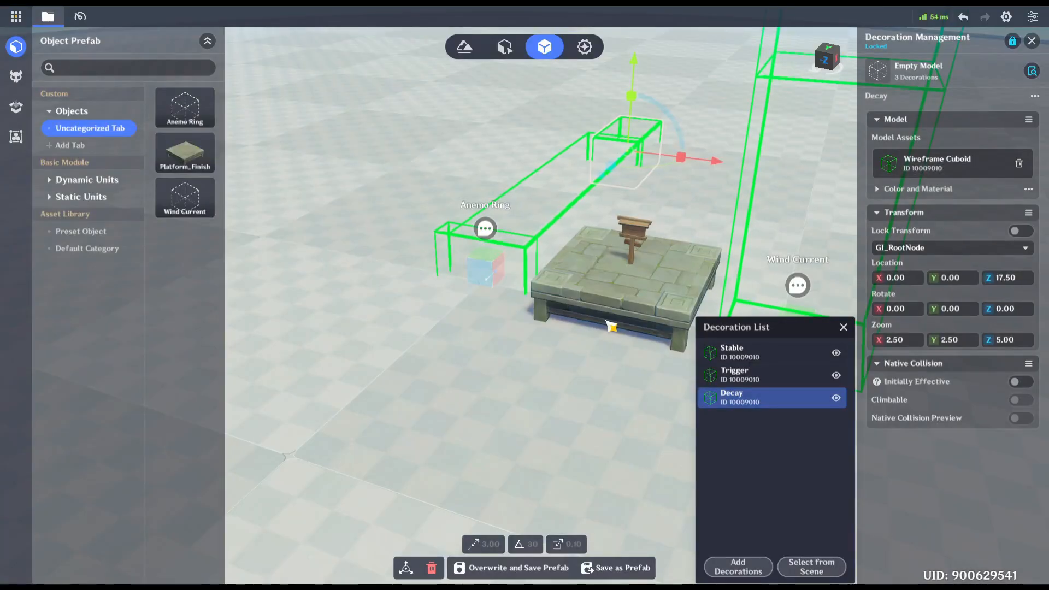
click(1031, 40)
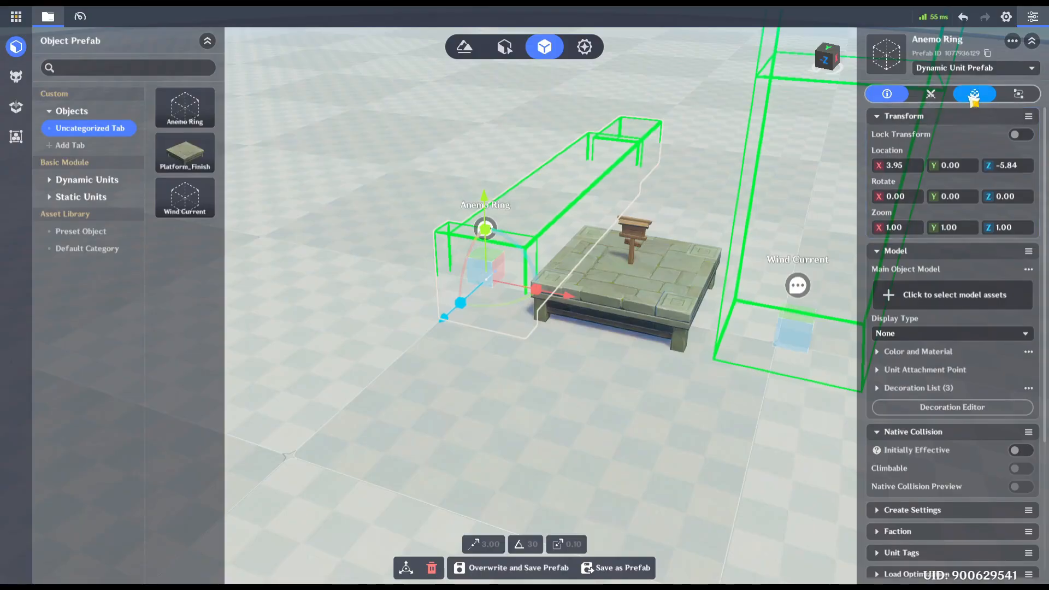
Step: Add the HideObjectModel status to the Anemo Ring and overwrite its saved prefab with the change
click(974, 93)
click(945, 292)
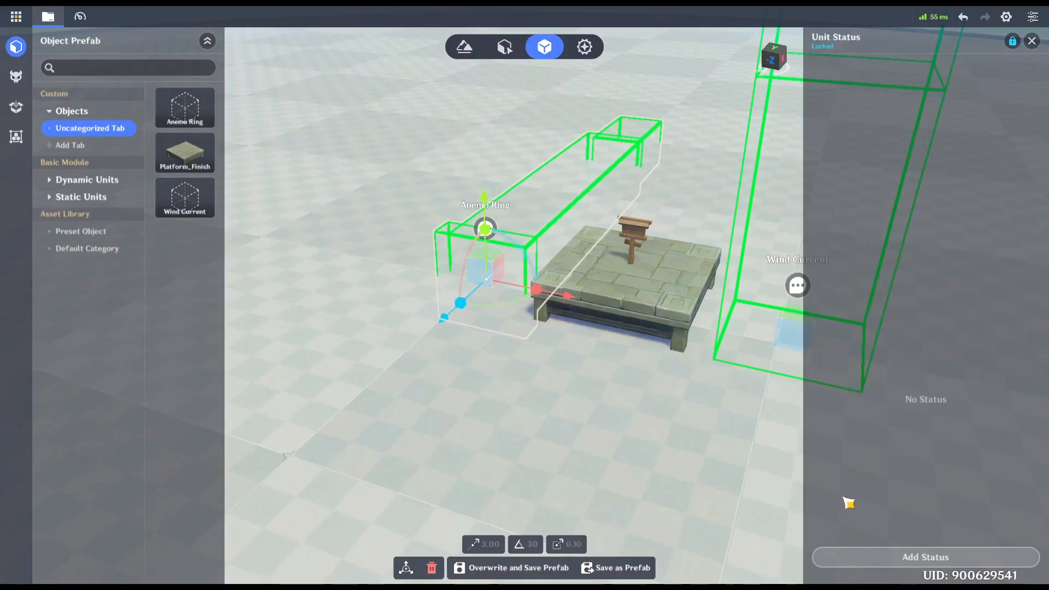
click(885, 563)
click(785, 418)
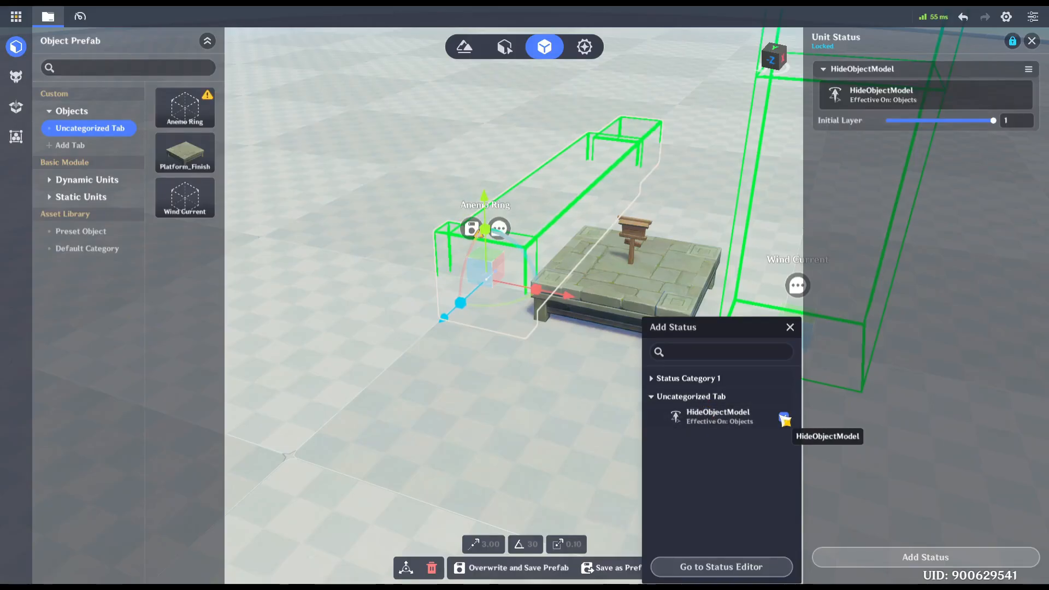
click(534, 436)
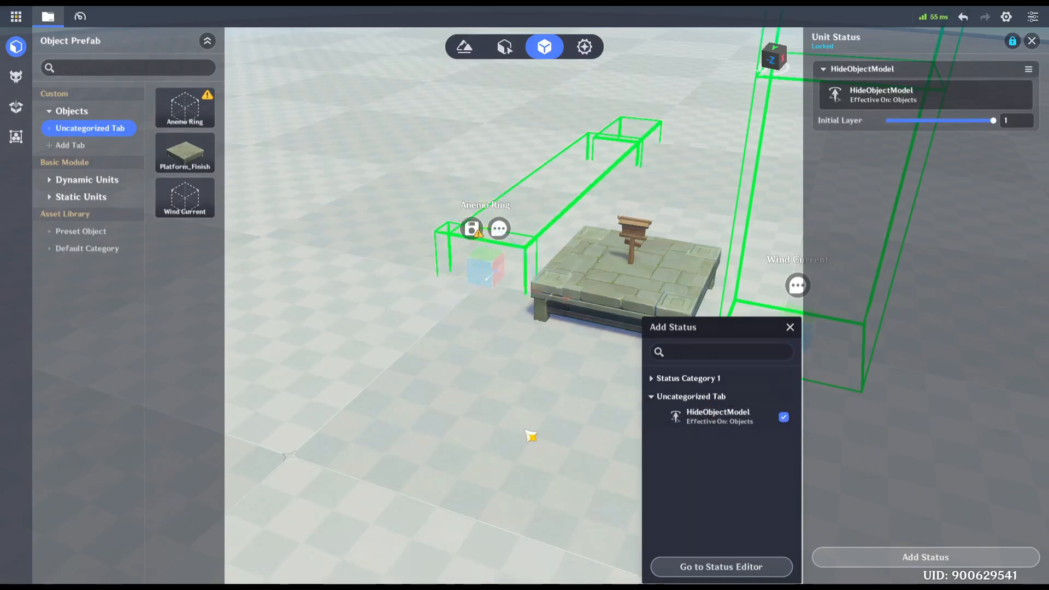
click(490, 268)
click(527, 568)
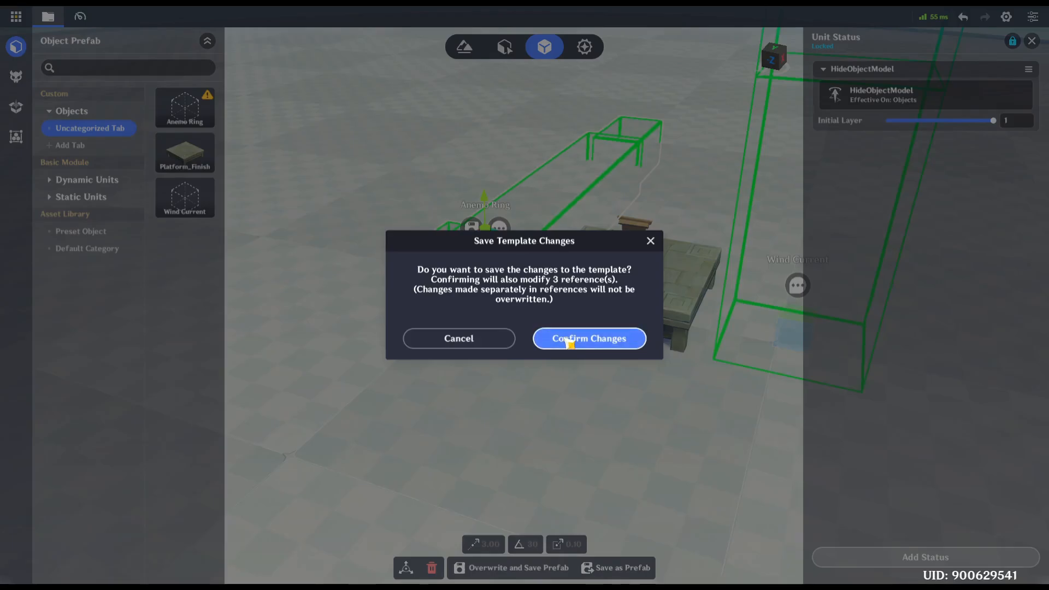
click(568, 339)
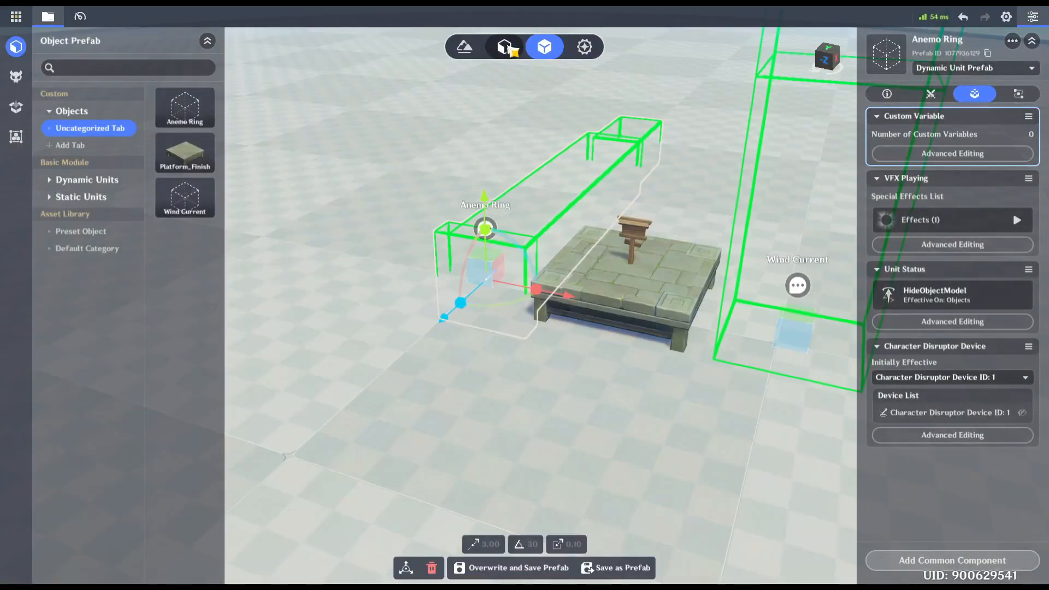
Step: Place a Wind Current in the scene at X -12.54, Z 26.95, and save the level with Platform_Finish raised to Y 8.76
click(505, 47)
right_drag(451, 379, 627, 382)
click(638, 392)
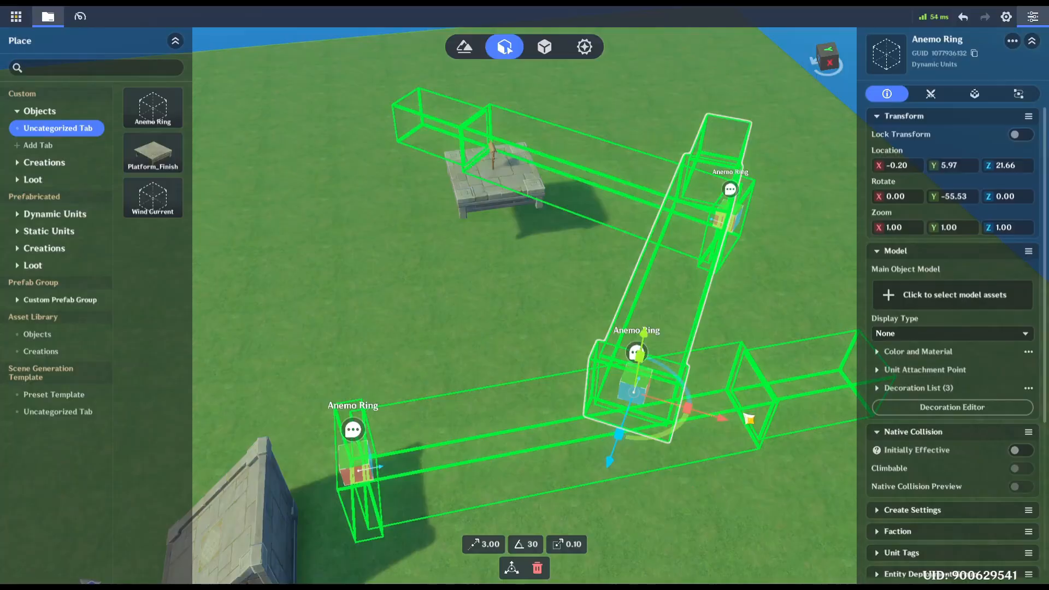
drag(723, 422, 795, 441)
drag(752, 370, 763, 375)
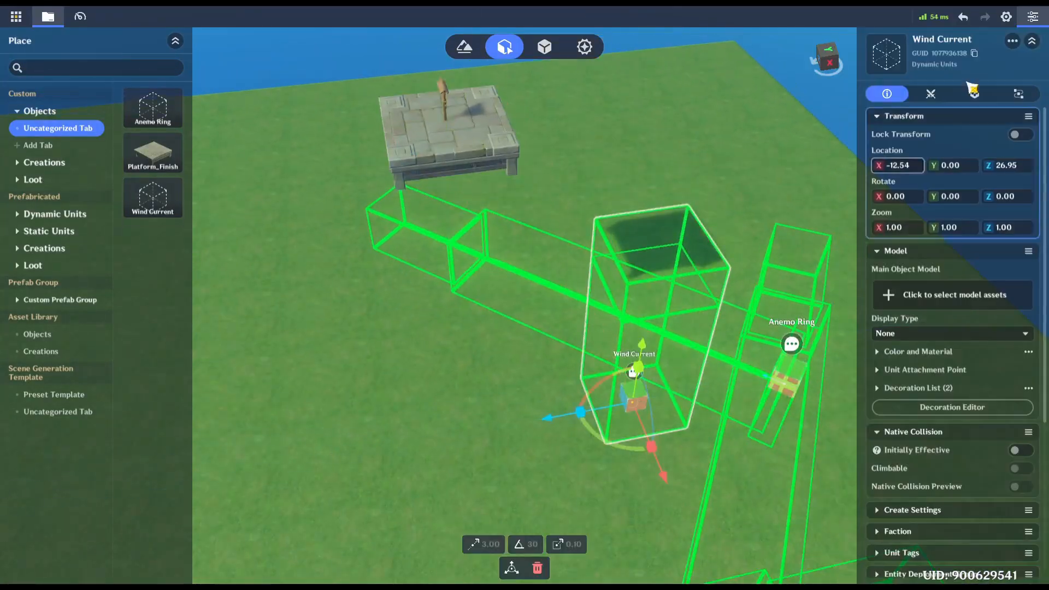
drag(635, 364, 653, 256)
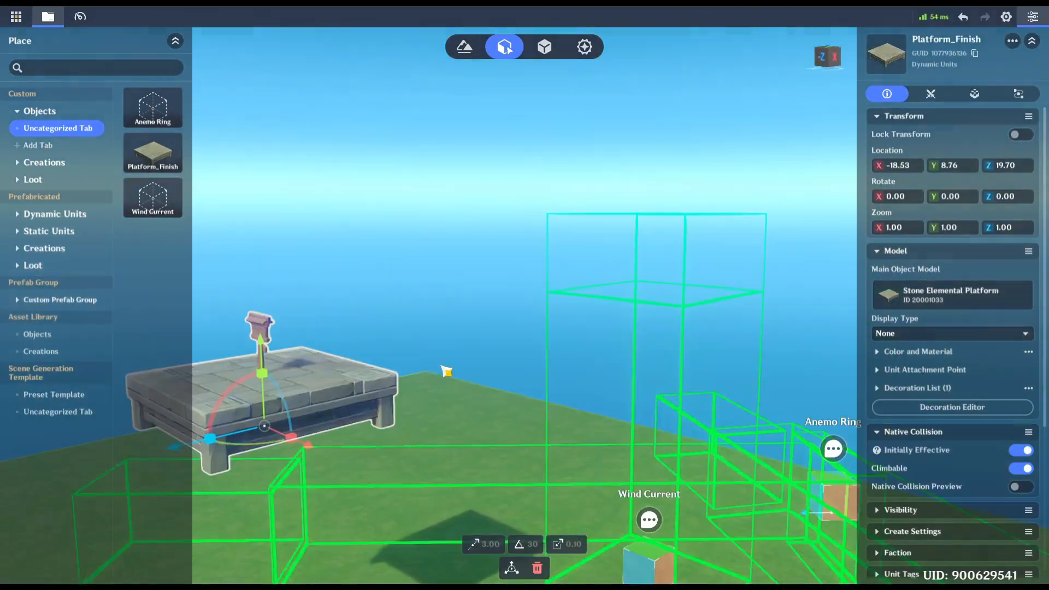
key(ctrl+s)
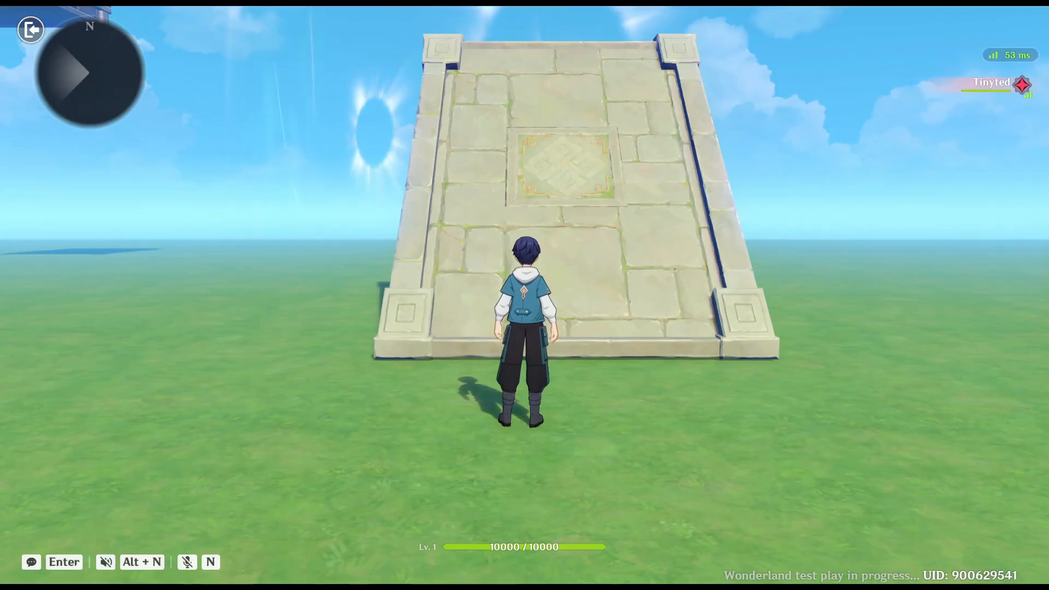
Step: Test-play the course by running up the ramp, gliding through the Anemo Rings to the finish platform, and triggering Finish Level
key(w)
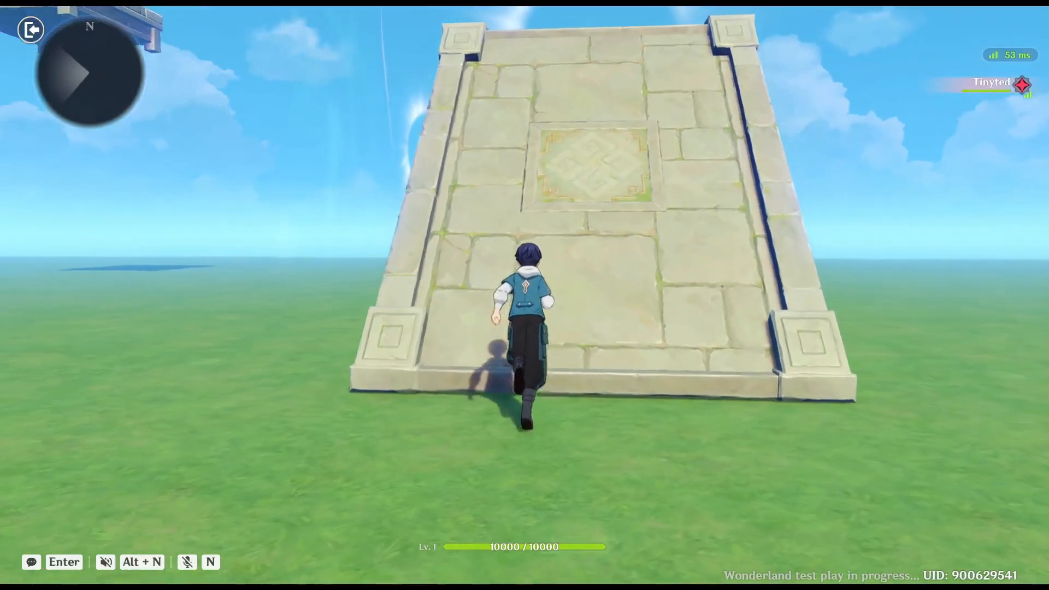
key(w)
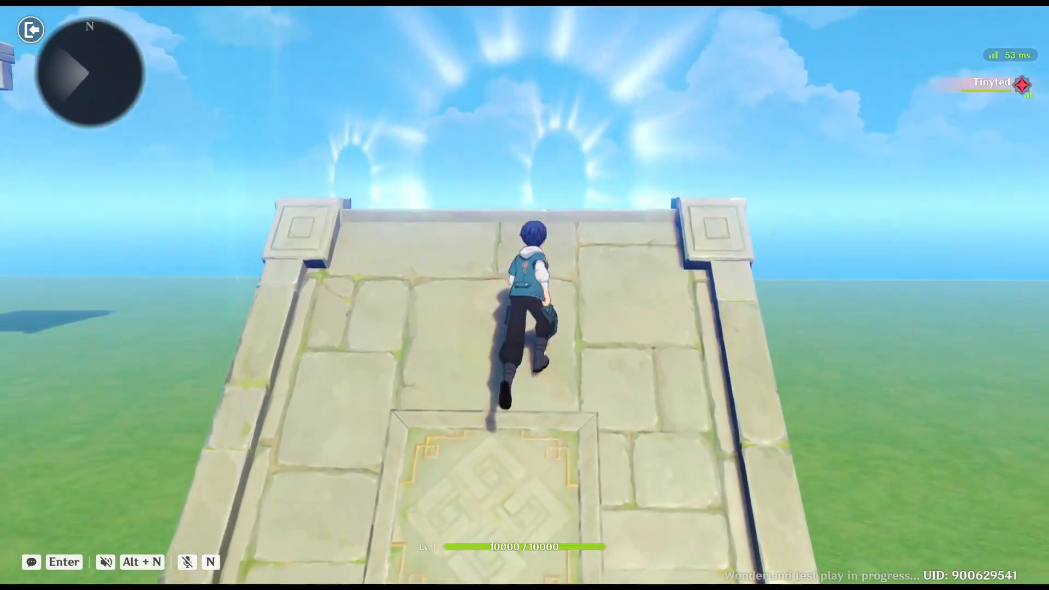
key(space)
key(space)
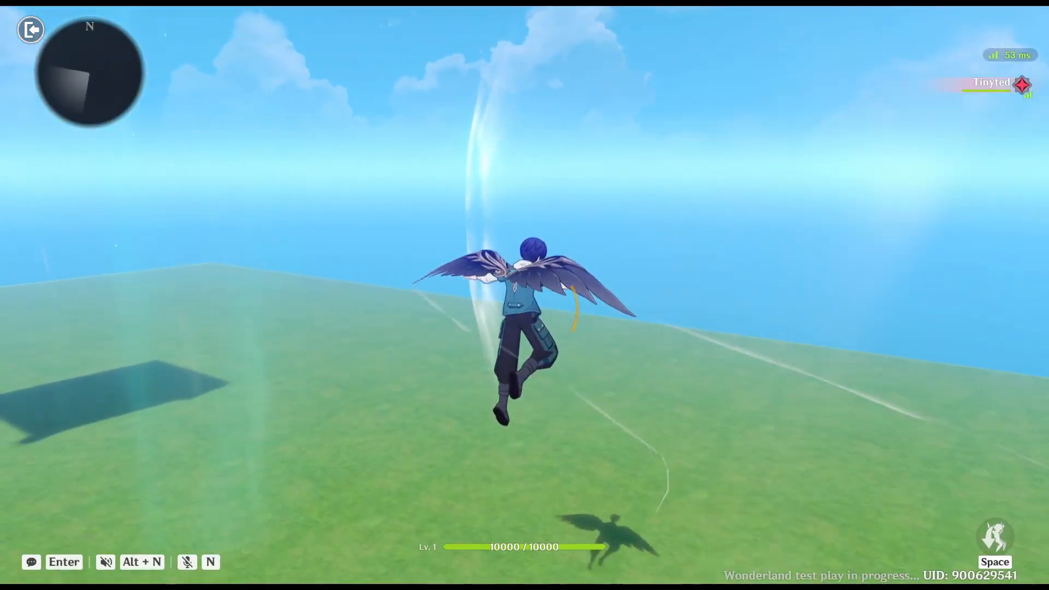
key(d)
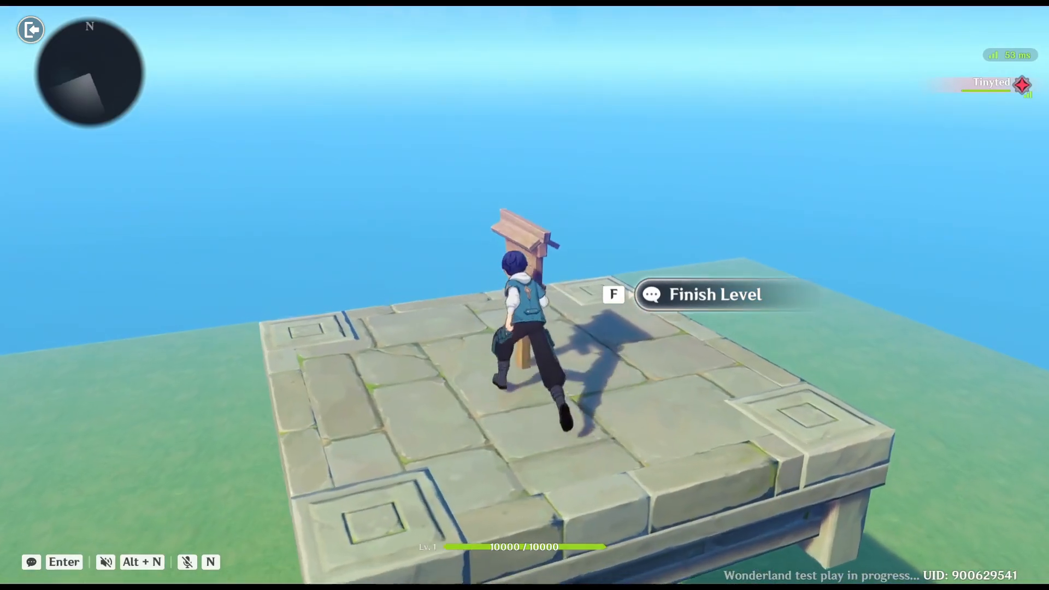
key(f)
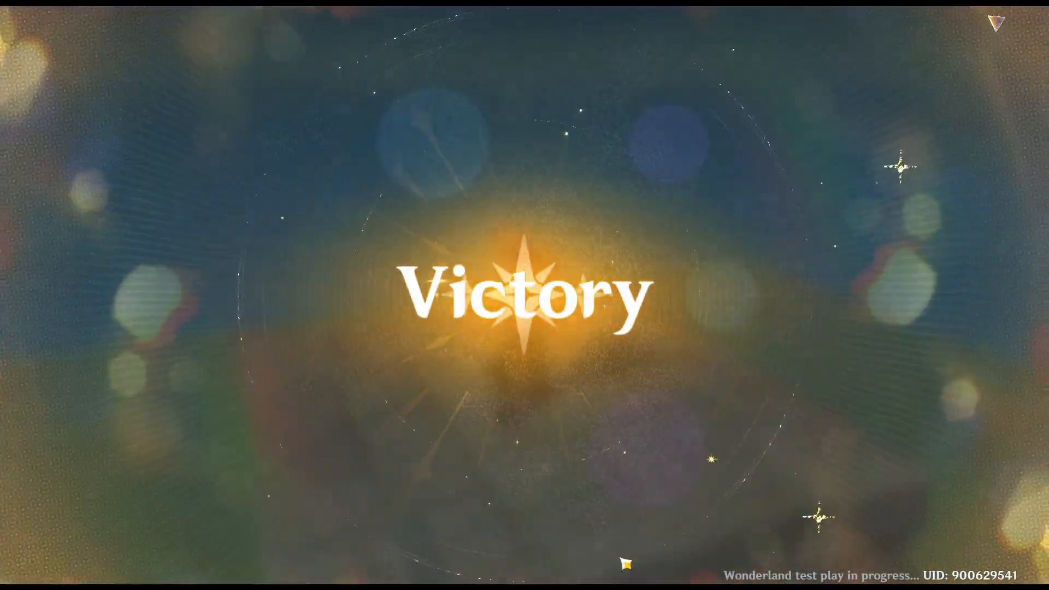
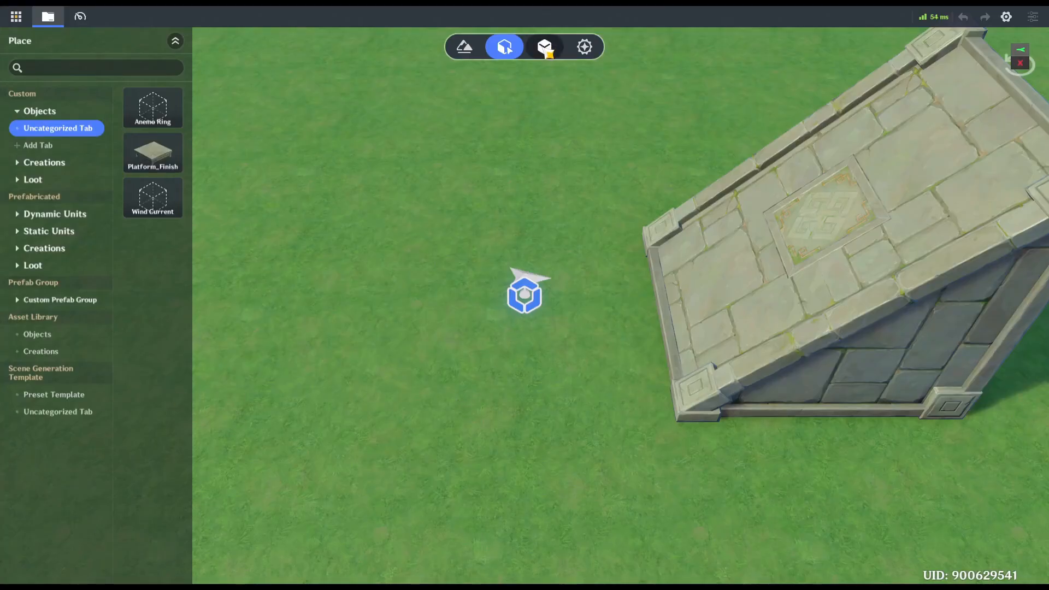
Step: Place an Empty Model dynamic unit near the Wind Current in the prefab library and name it HatJellyFish
click(545, 51)
right_drag(453, 299, 604, 333)
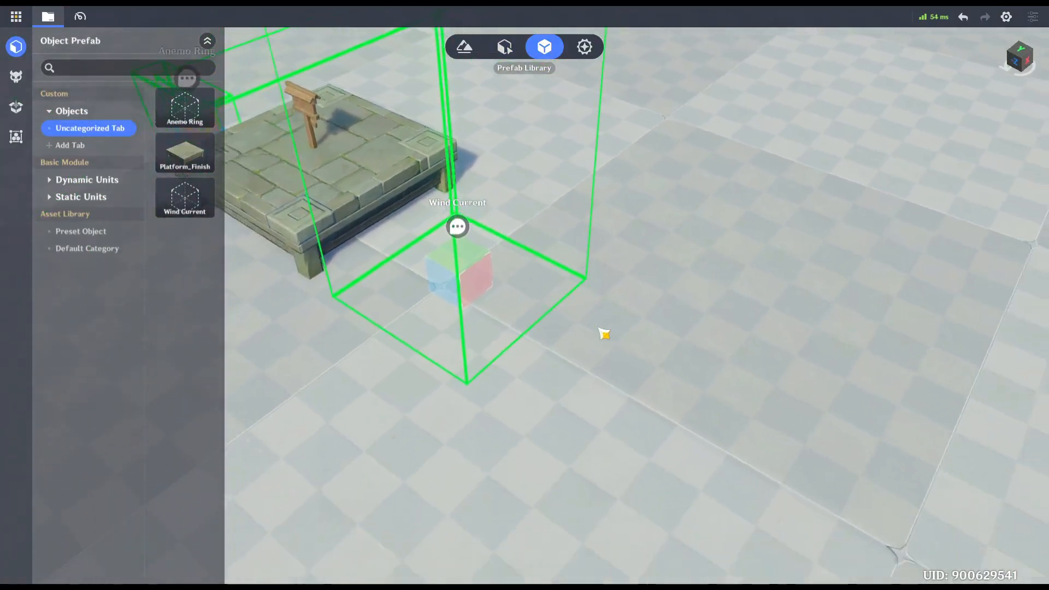
click(101, 181)
click(69, 230)
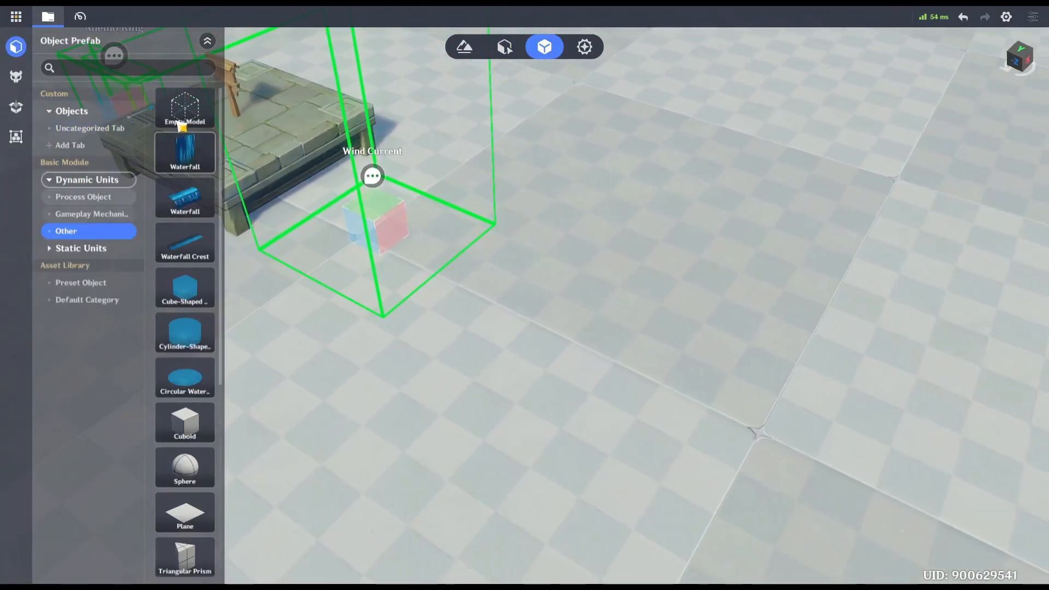
drag(184, 117, 546, 344)
click(941, 42)
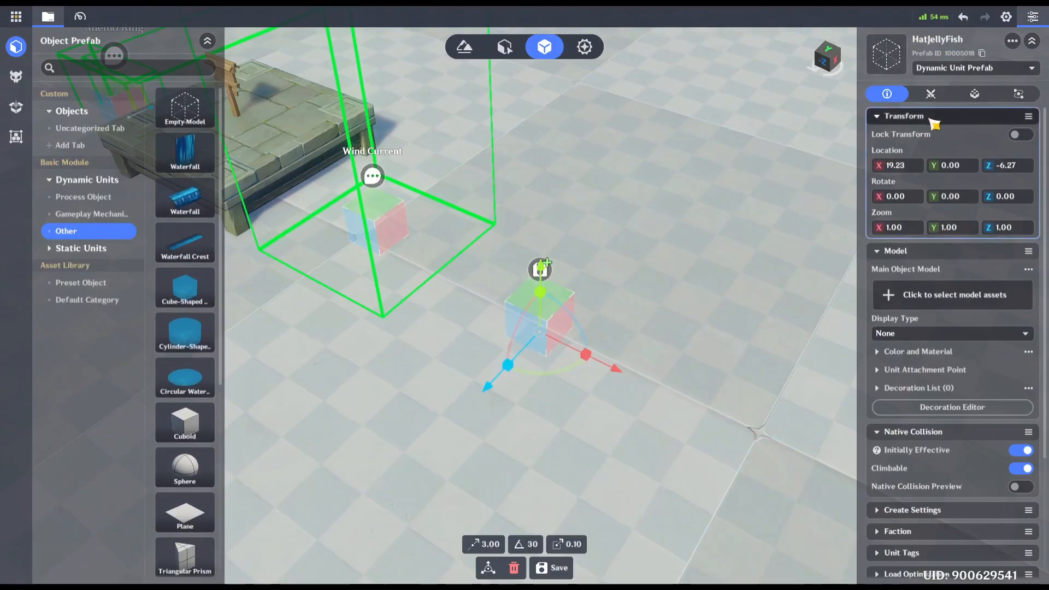
Step: Turn off HatJellyFish's native collision and assign it the yellow Target Balloon model (ID 10005011)
click(939, 295)
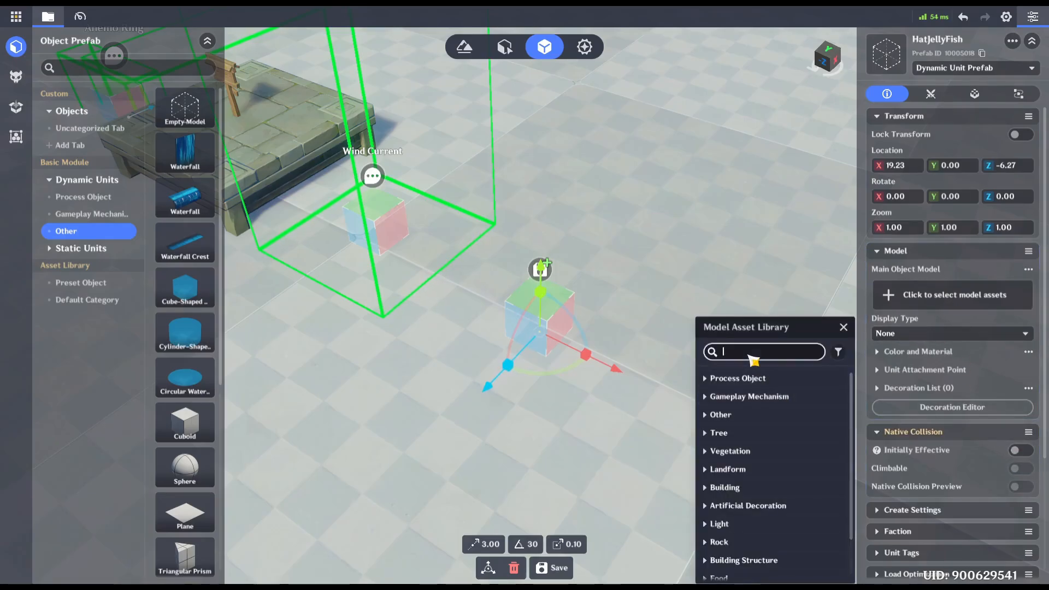
text(target balloon)
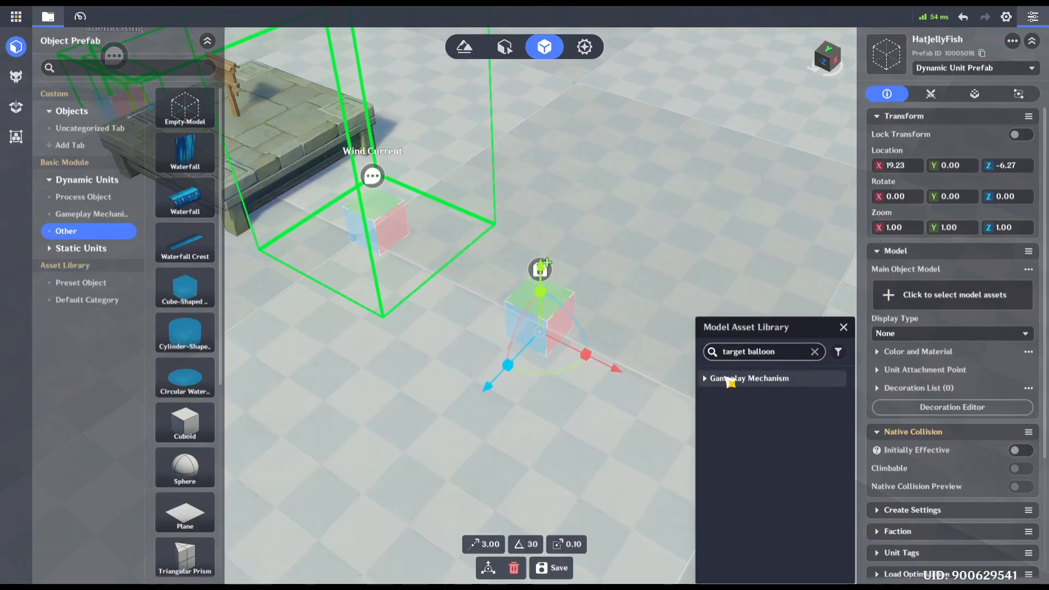
click(732, 378)
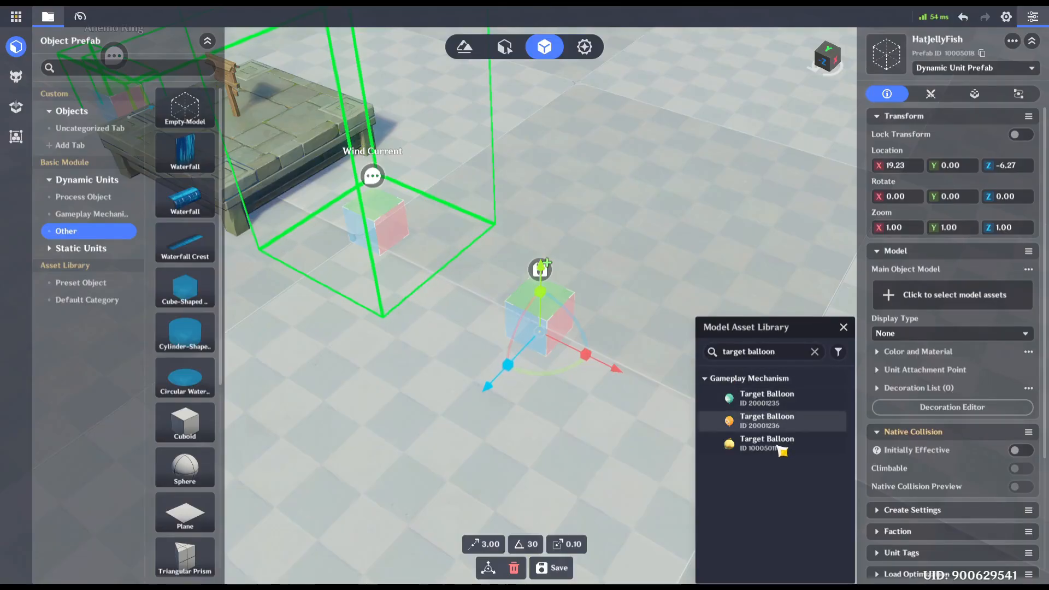
click(765, 444)
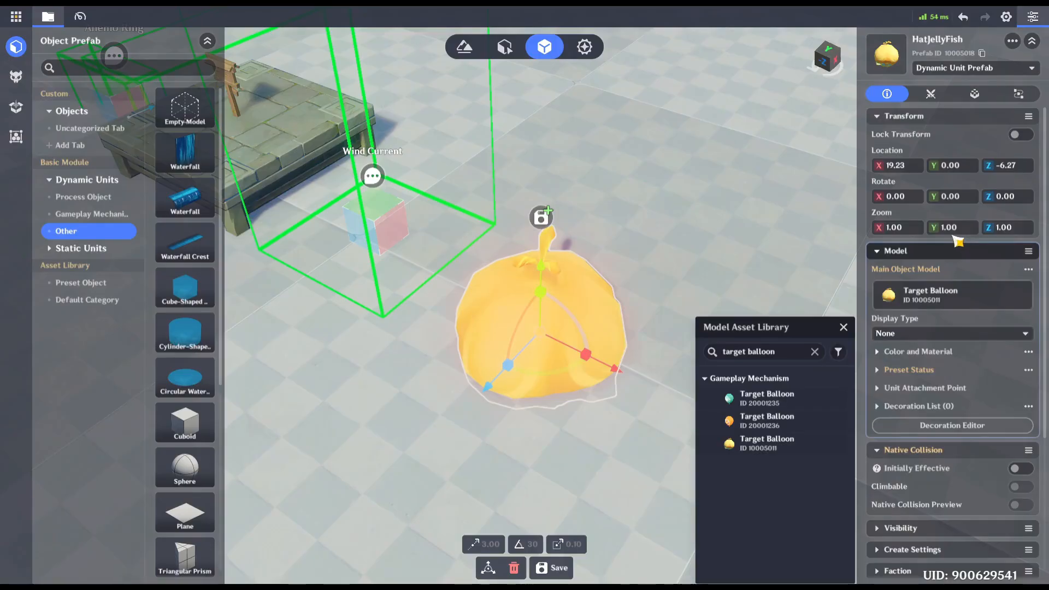
Step: Scale HatJellyFish down to a zoom of 0.50 on the X, Y and Z axes
click(905, 231)
text(0.50)
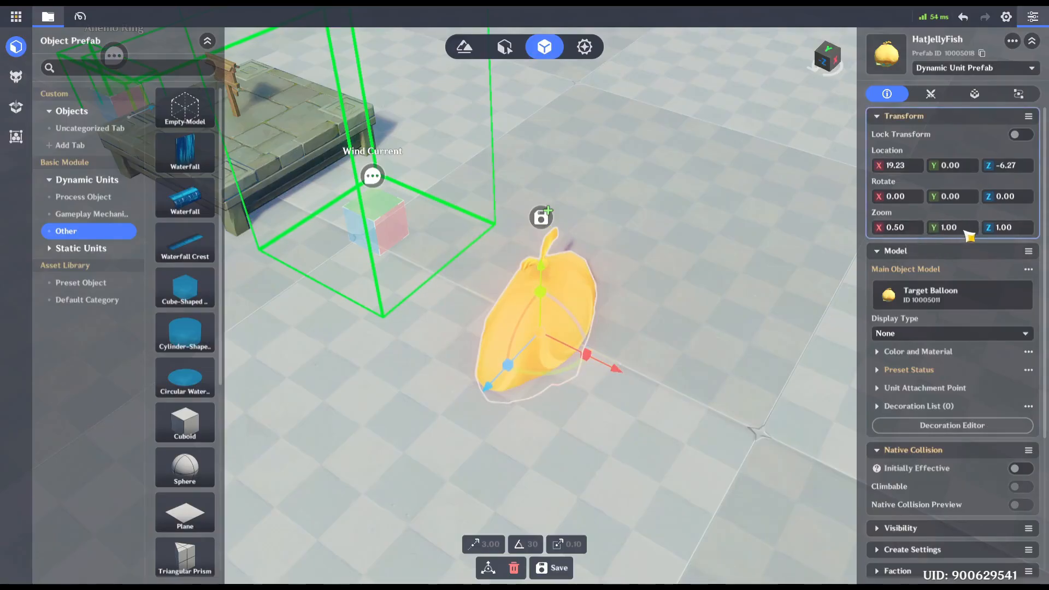
text(0.50)
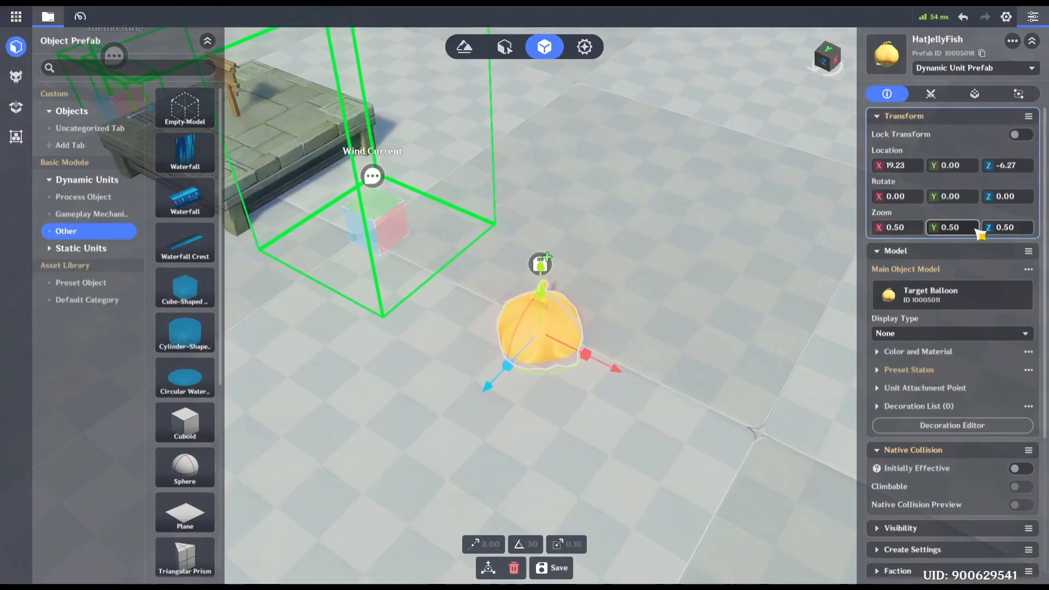
Step: Give HatJellyFish a Character Disruptor Device component and add one device to it with the type Traction Device
click(975, 94)
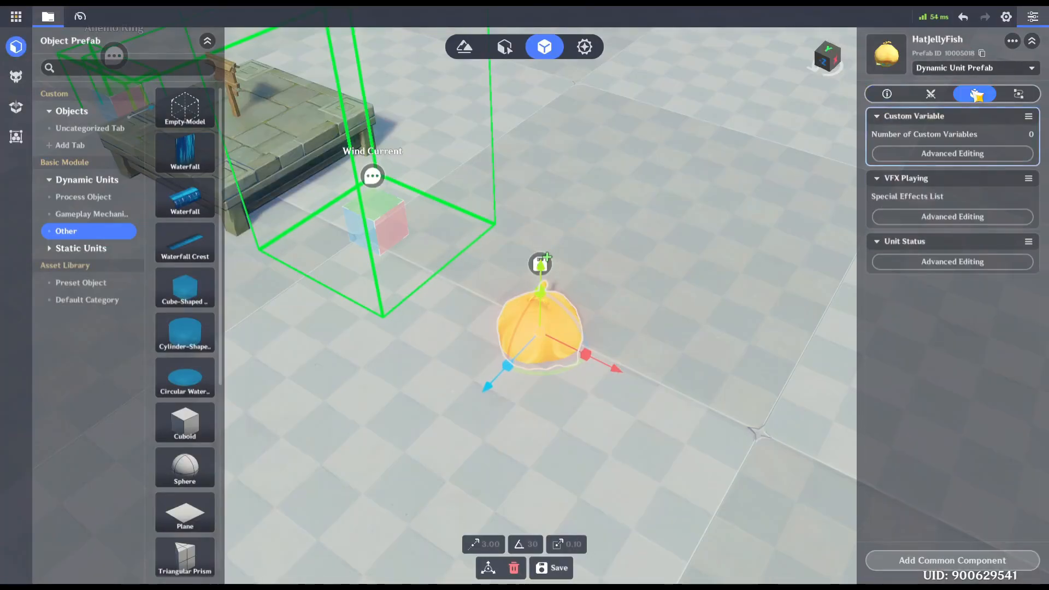
click(958, 557)
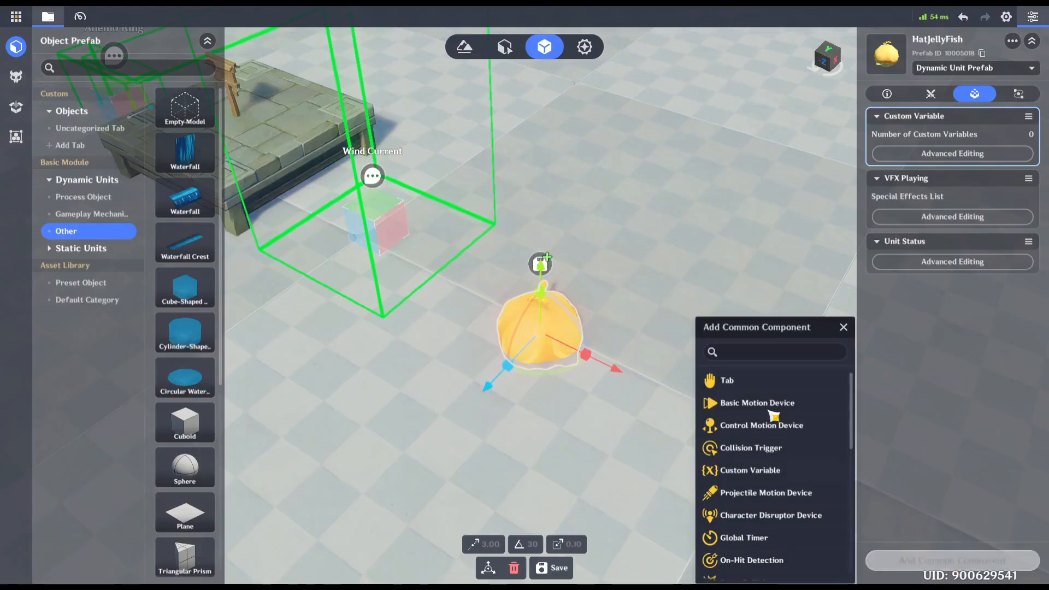
click(808, 512)
click(942, 339)
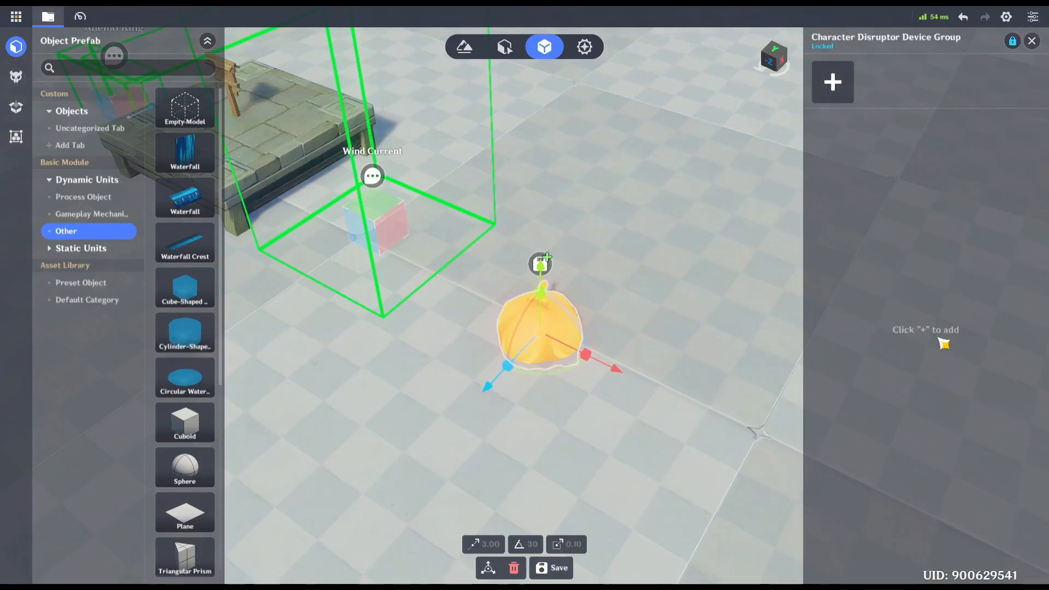
click(841, 93)
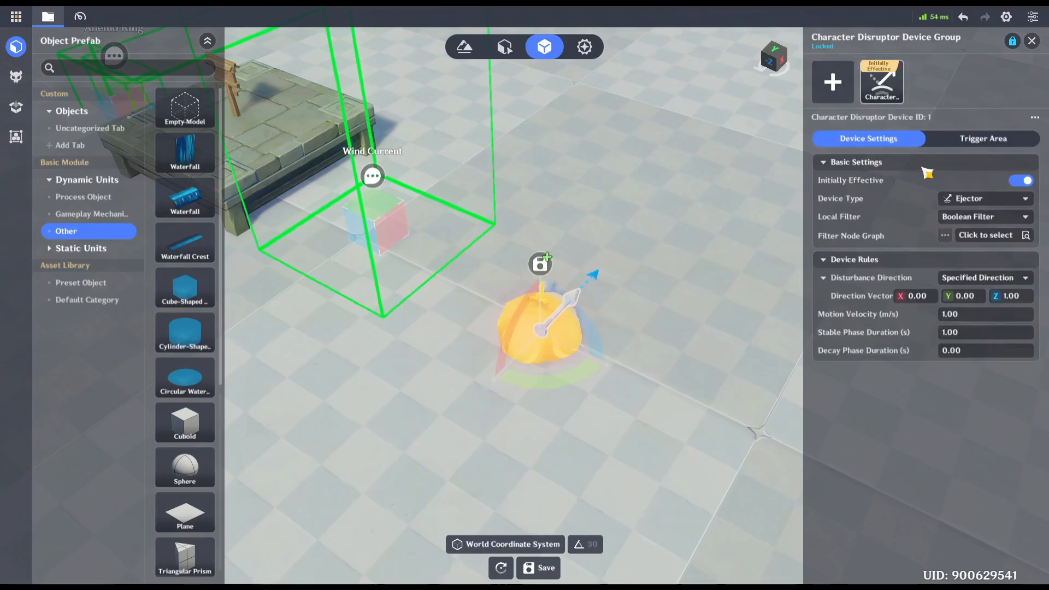
click(970, 200)
click(978, 232)
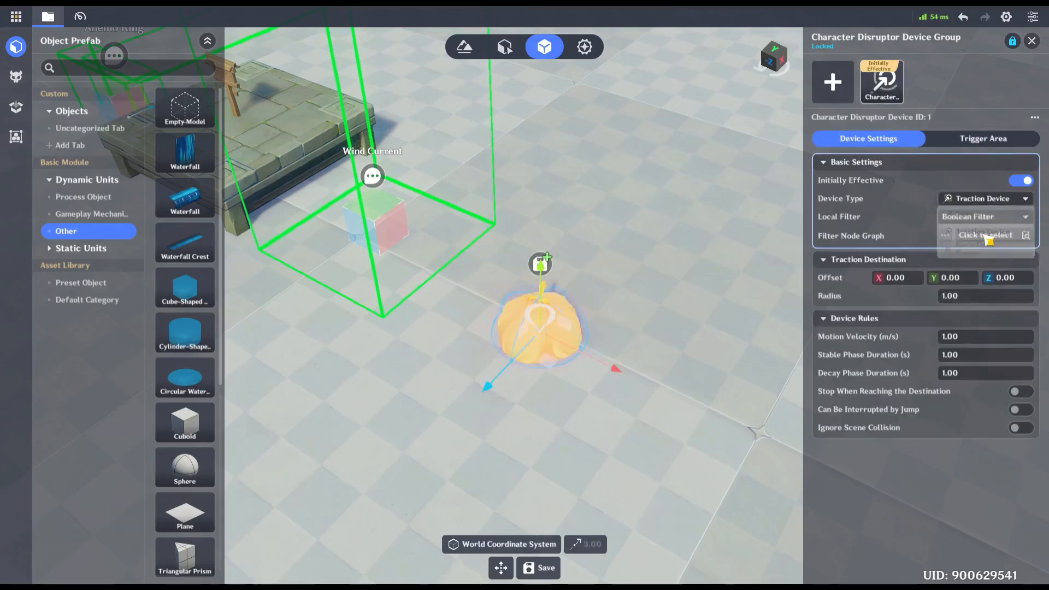
Step: Set the traction destination's Y offset to 15.00 and its radius to 2.00
click(964, 279)
key(Tab)
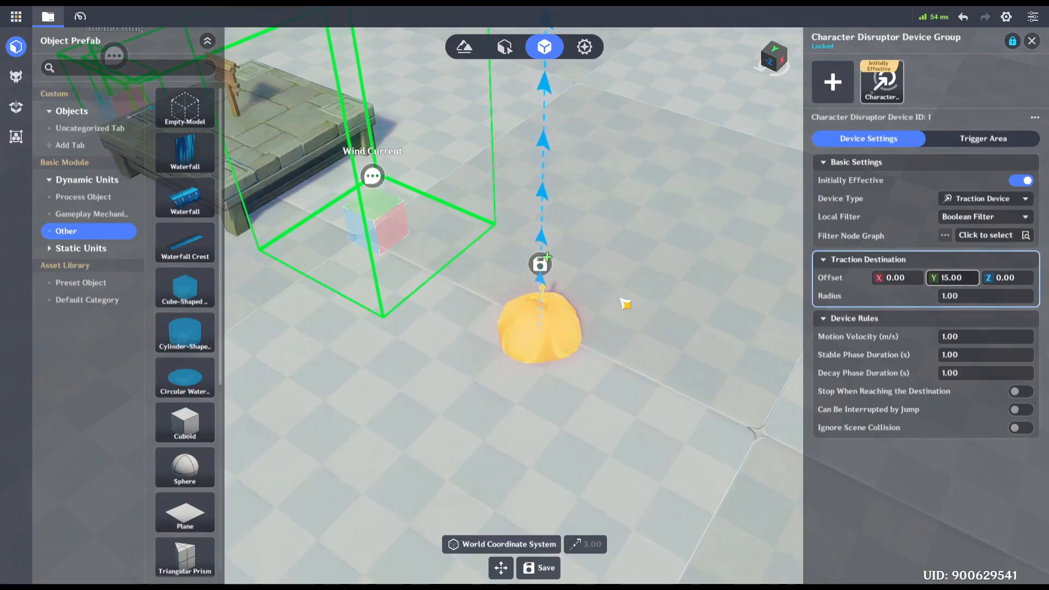
key(s)
right_drag(625, 303, 627, 94)
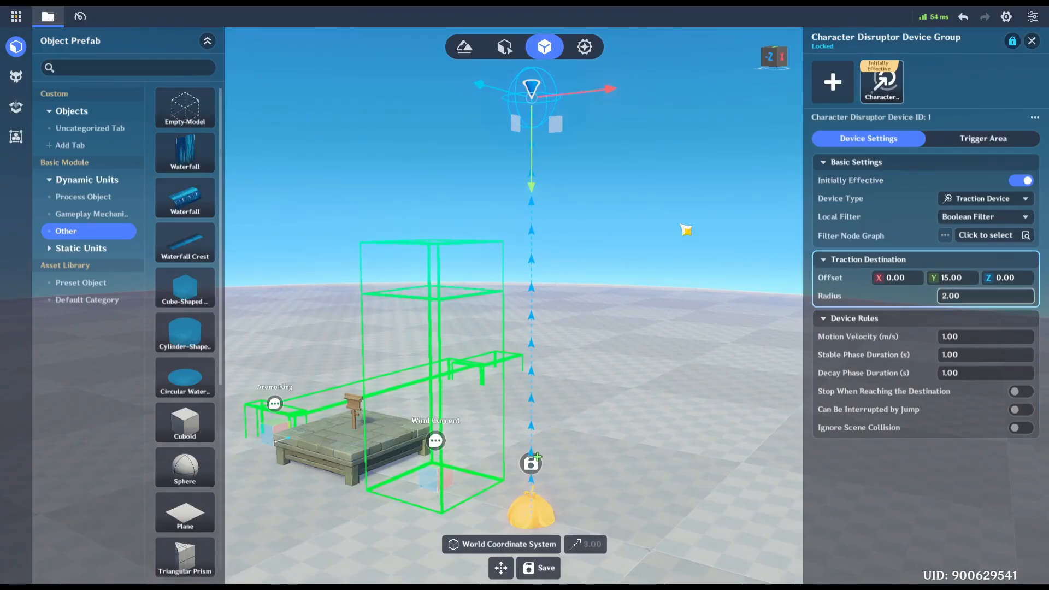
Step: Set the traction device's motion velocity to 6.00 m/s and stable phase duration to 3.00 s, and enable Stop When Reaching the Destination
right_drag(686, 229, 683, 512)
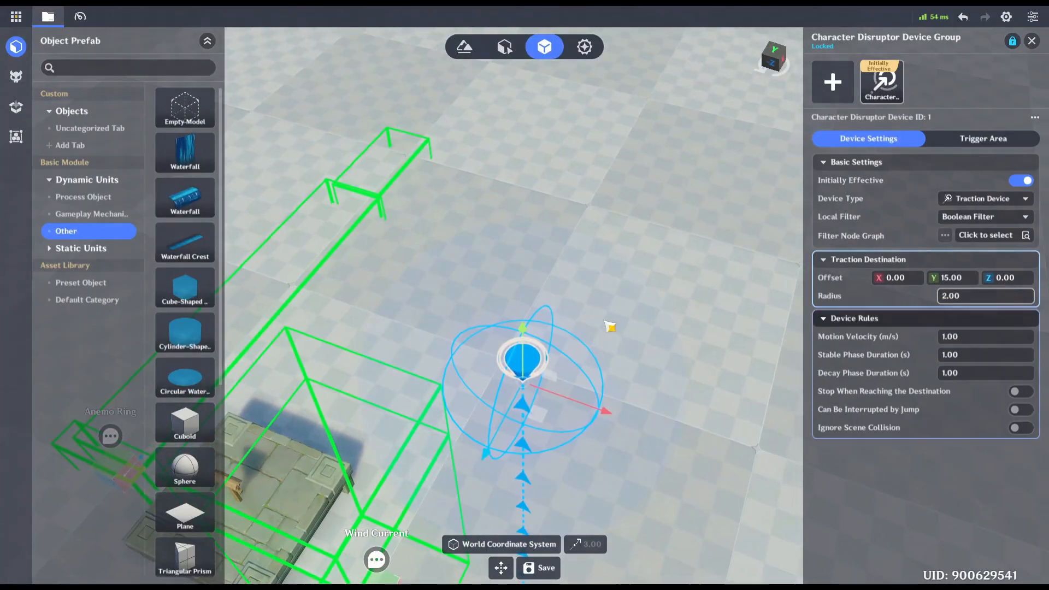
key(s)
right_drag(606, 326, 590, 373)
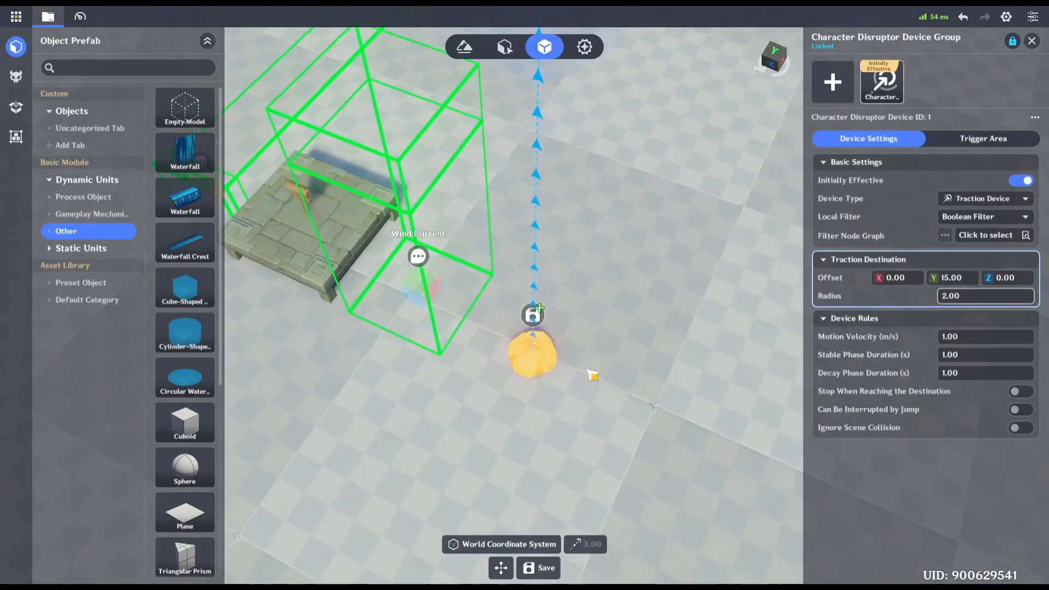
click(977, 341)
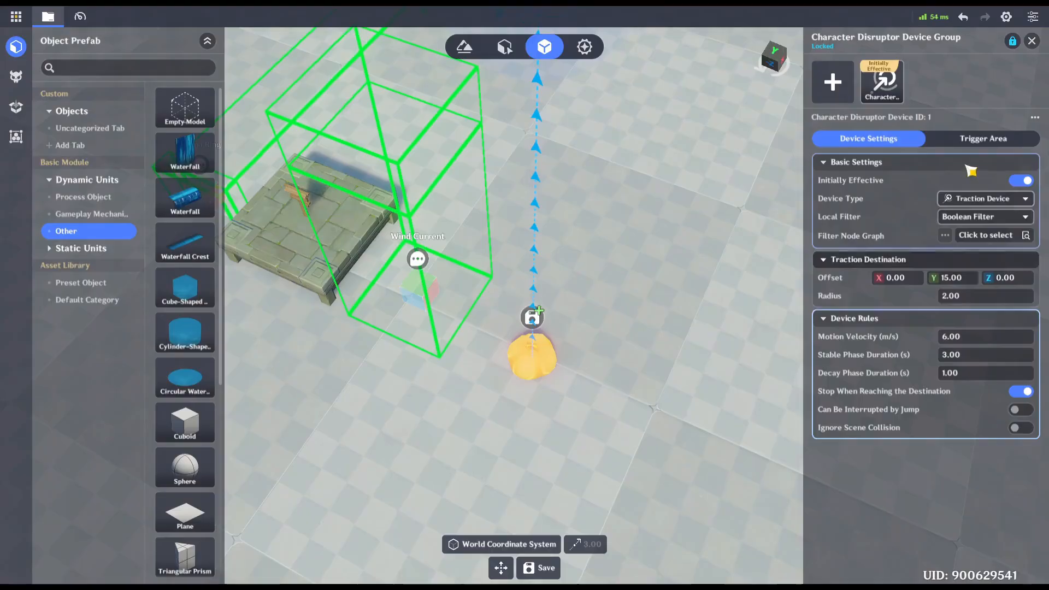
Step: Open the traction device's trigger area settings
click(972, 141)
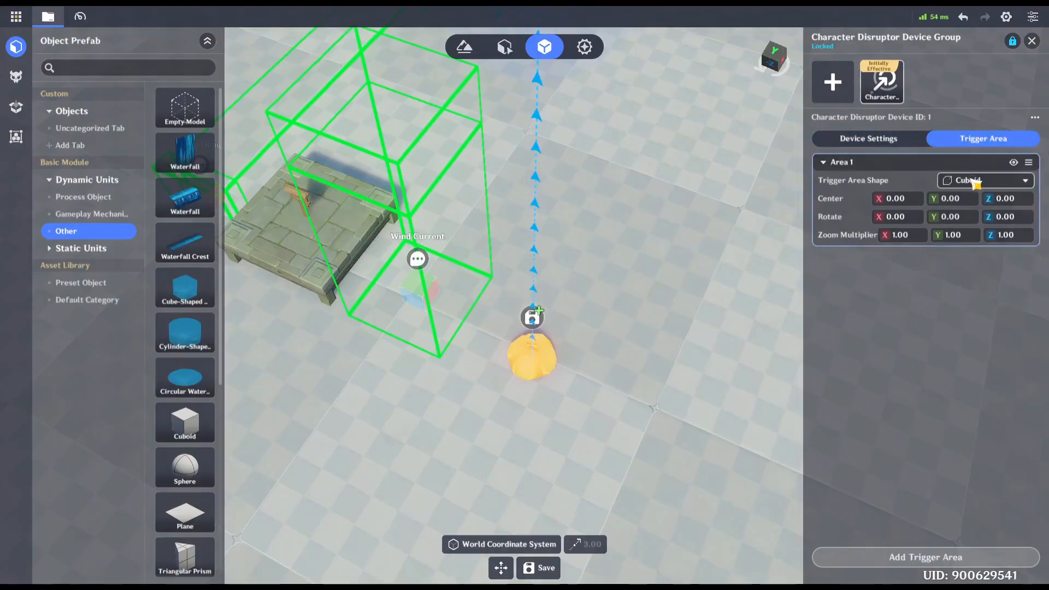
Step: Set the zoom multiplier of the disruptor device's trigger area to 3 on X, Y and Z
click(902, 235)
text(3)
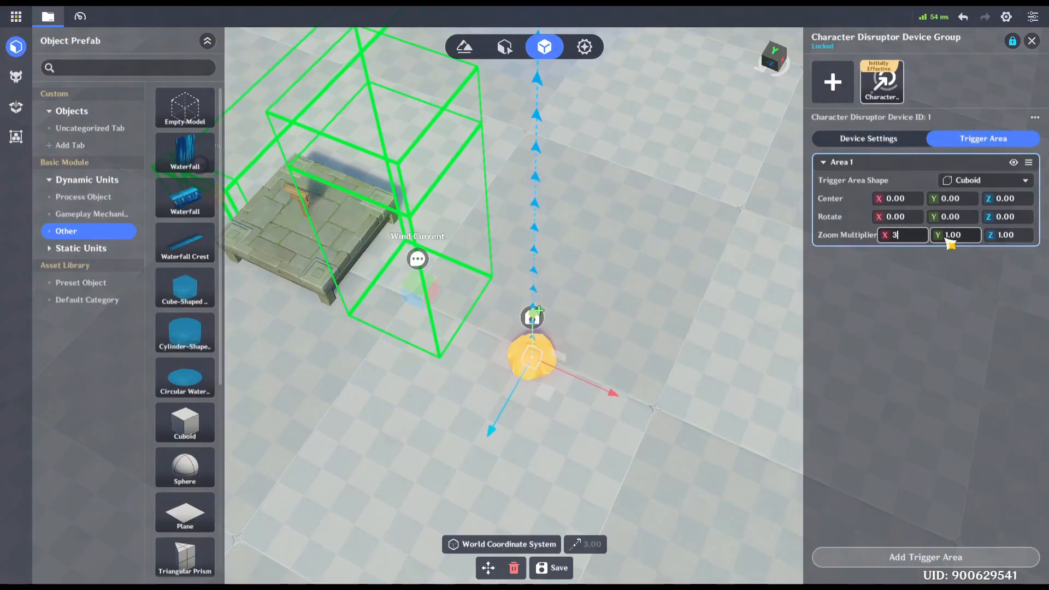
click(956, 235)
text(33)
key(Return)
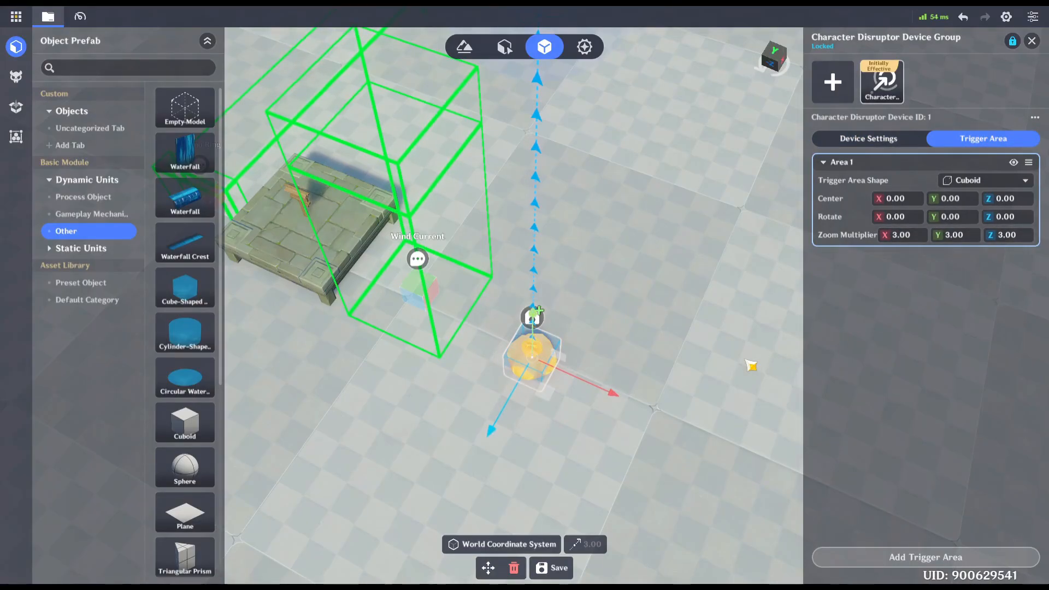
Step: Save the unit as a new prefab named HatJellyFish under Uncategorized Tab and place it in the scene
click(551, 567)
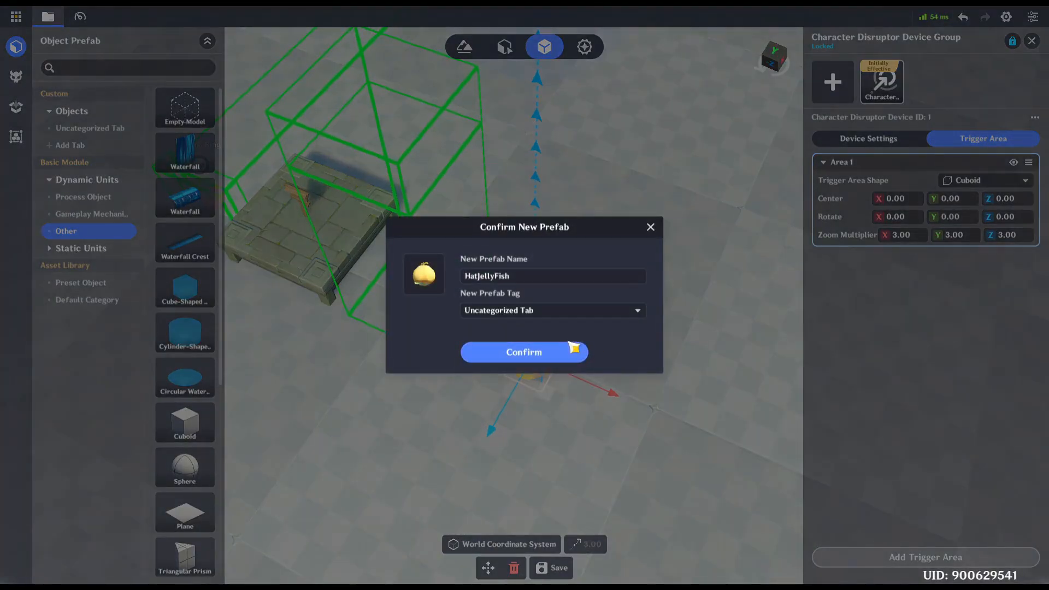
click(567, 354)
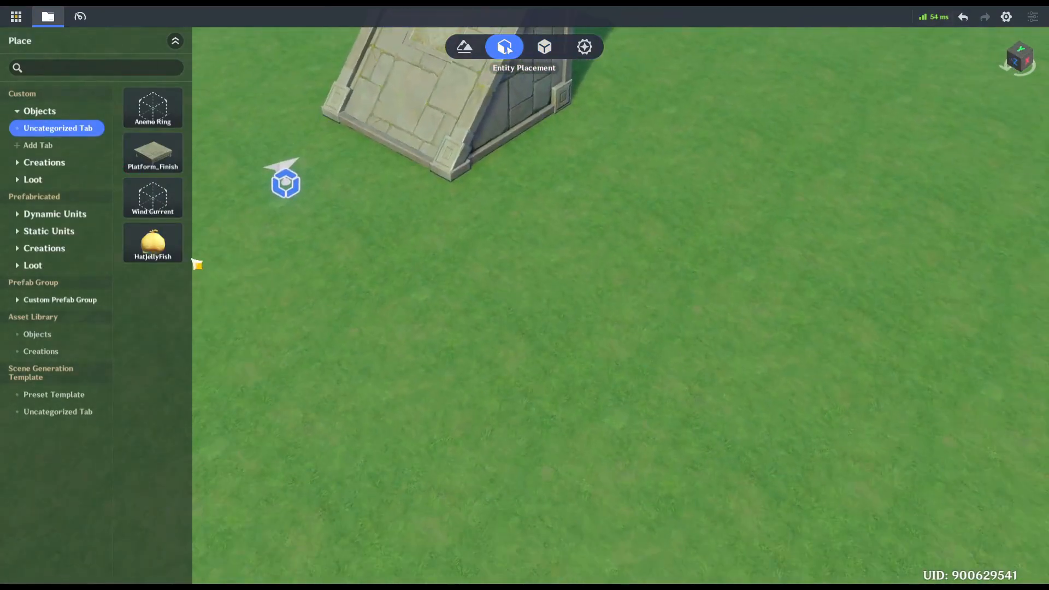
drag(152, 243, 527, 276)
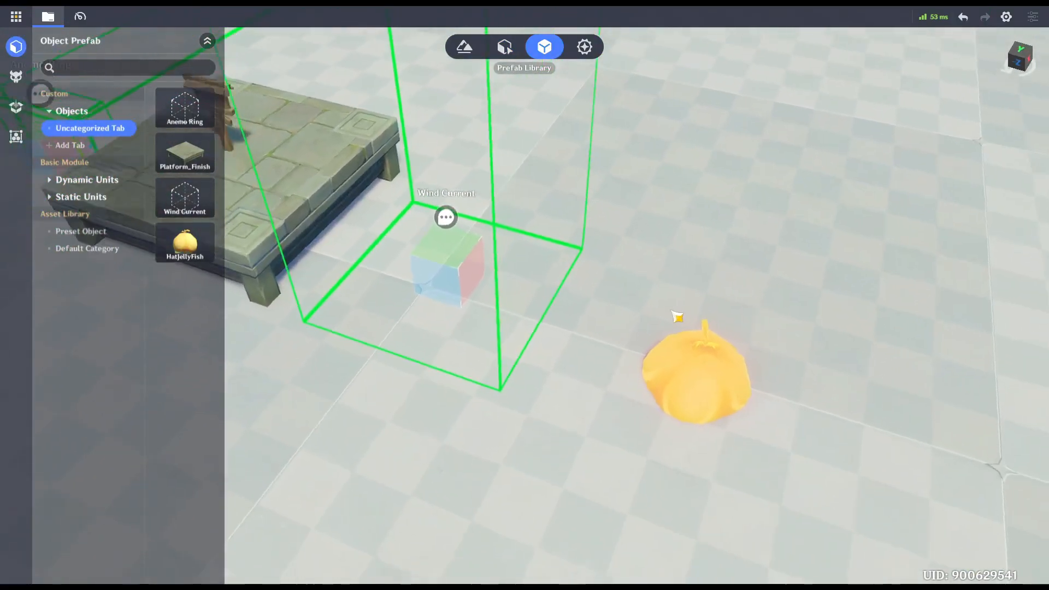
Step: Turn off Initially Effective for the character disruptor device of the HatJellyFish prefab
click(669, 341)
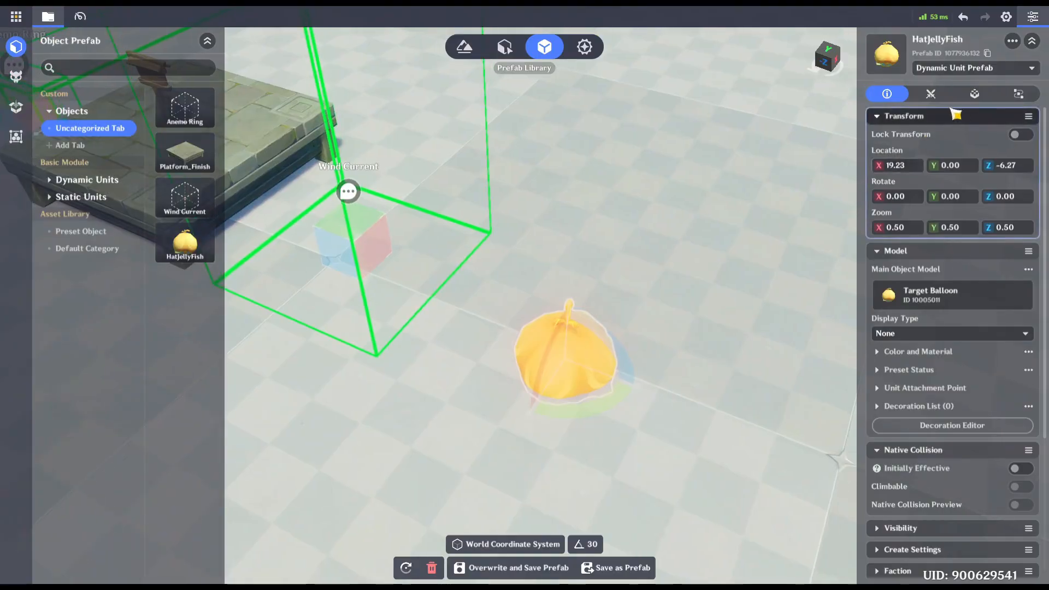
click(975, 93)
click(967, 375)
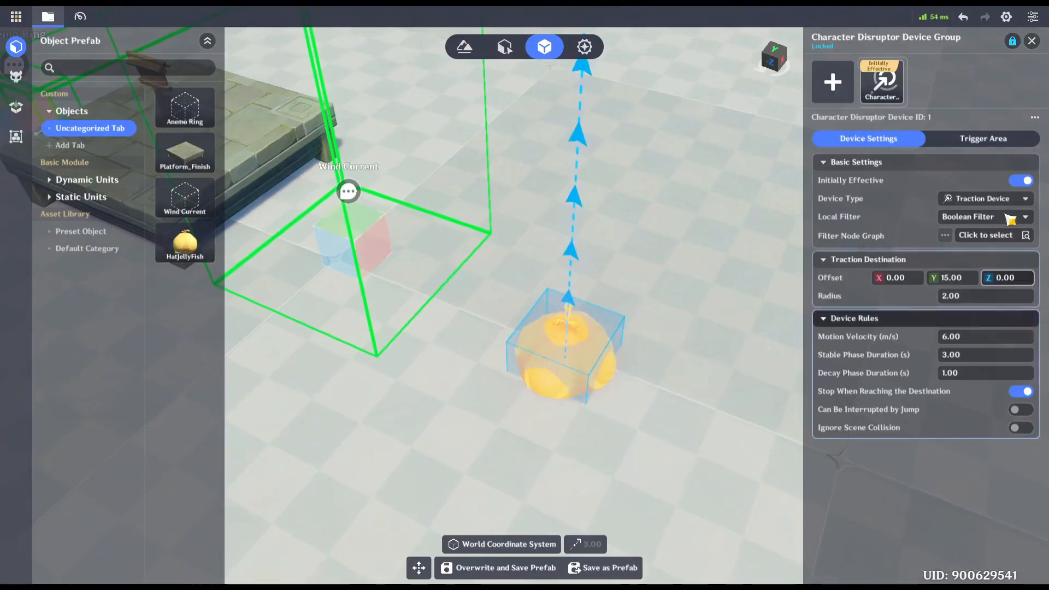
click(1019, 180)
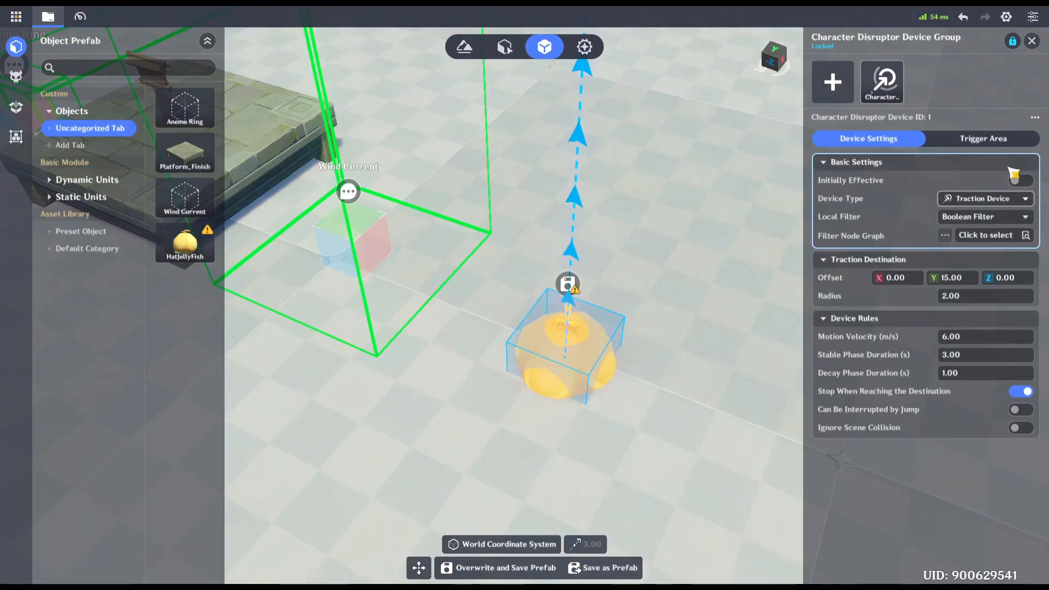
Step: Set the disruptor trigger area's zoom multiplier to 5 on X, Y and Z and save the changes to the prefab
click(994, 138)
click(965, 239)
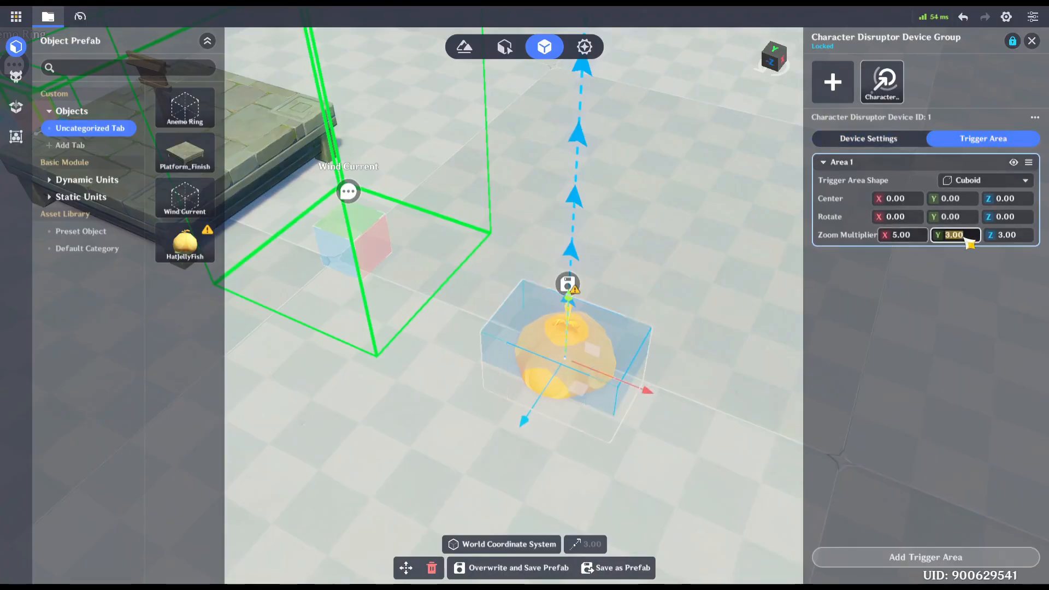
text(5)
click(1015, 236)
text(5)
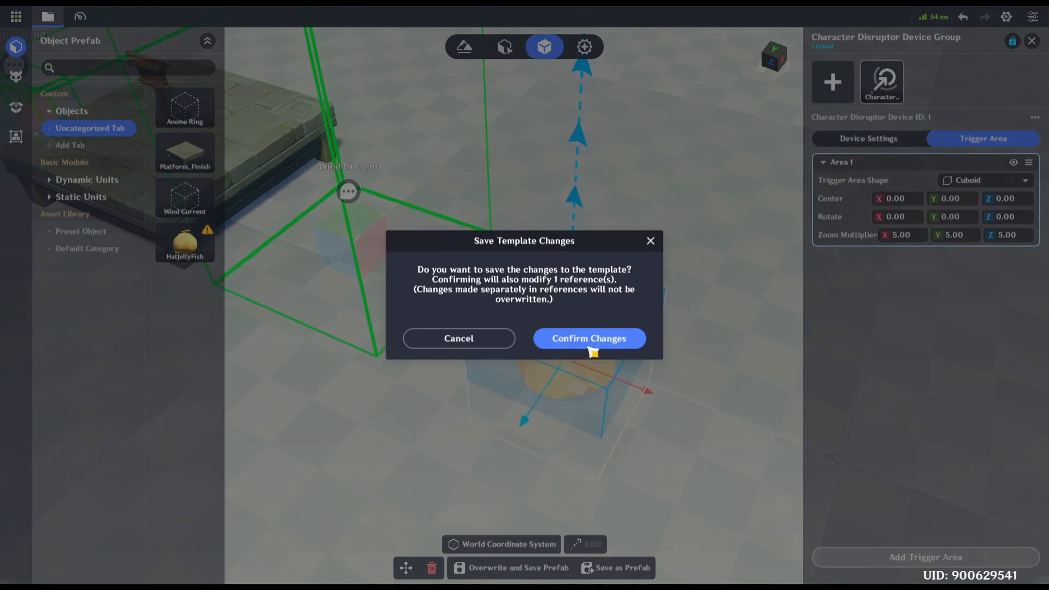
click(592, 340)
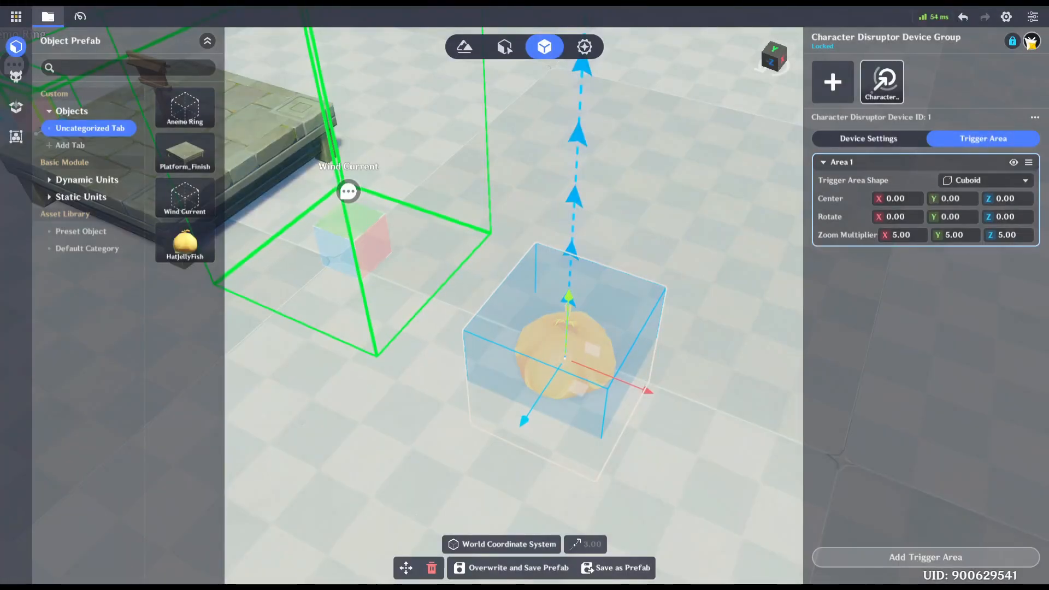
Step: Add a Collision Trigger component to HatJellyFish and create a trigger in it
click(1030, 41)
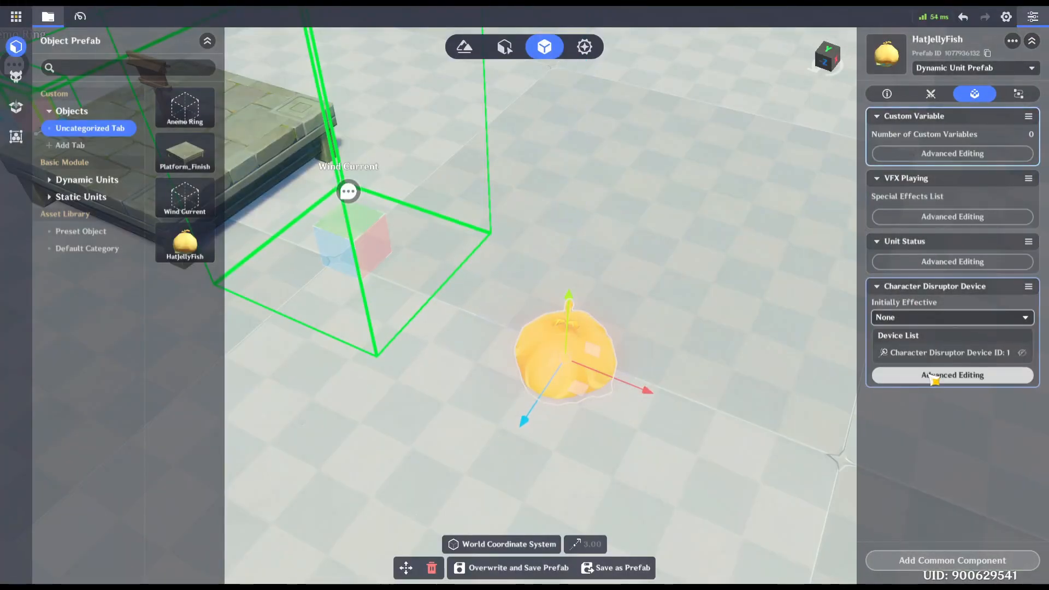
click(930, 562)
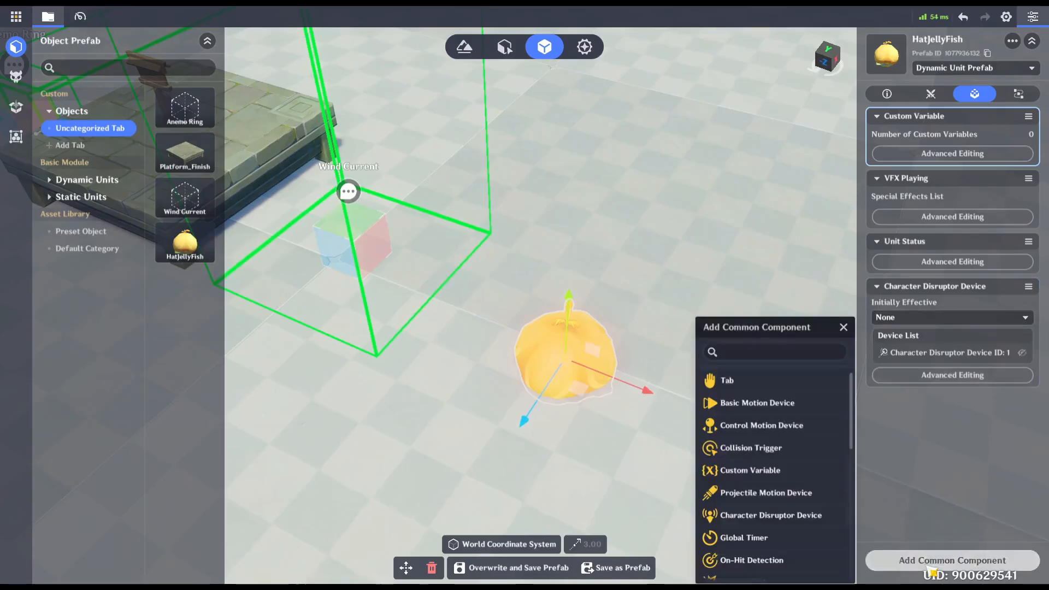
click(765, 447)
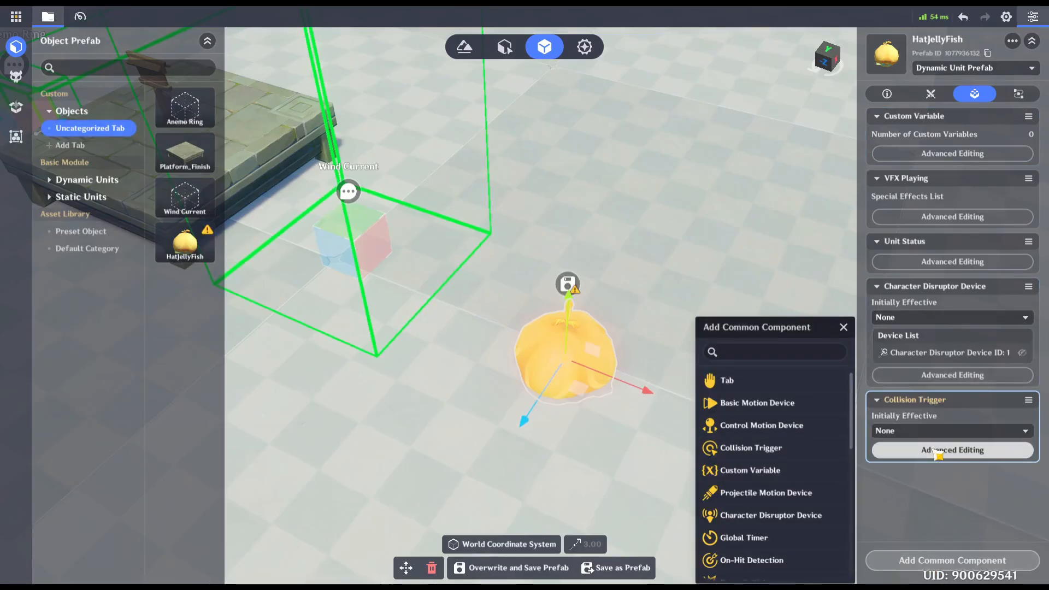
click(936, 449)
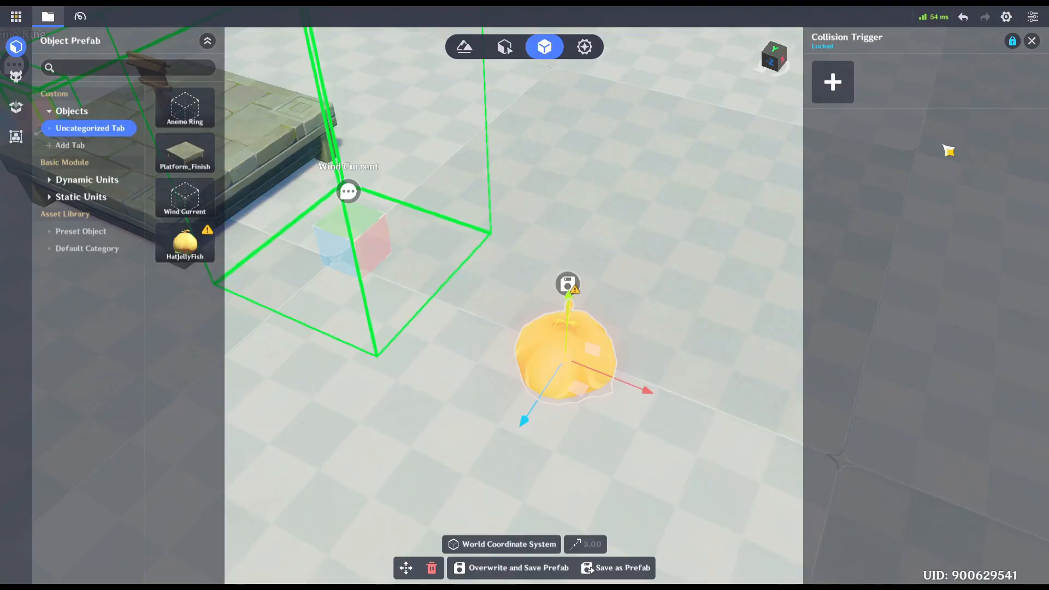
click(833, 82)
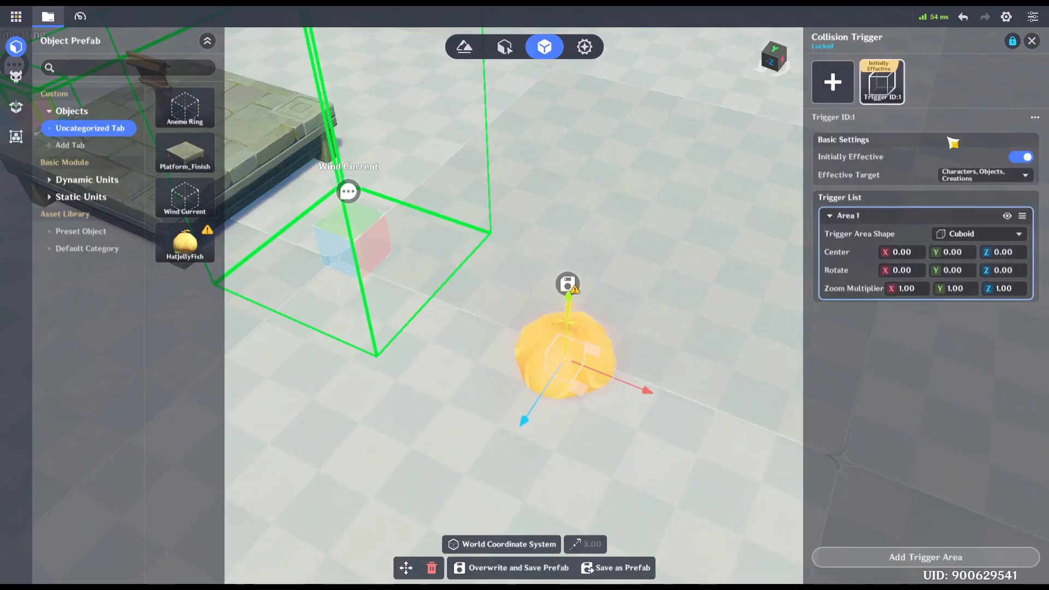
Step: Limit the collision trigger's effective target to Characters, excluding Objects and Creations
click(1016, 175)
click(1025, 208)
click(1027, 229)
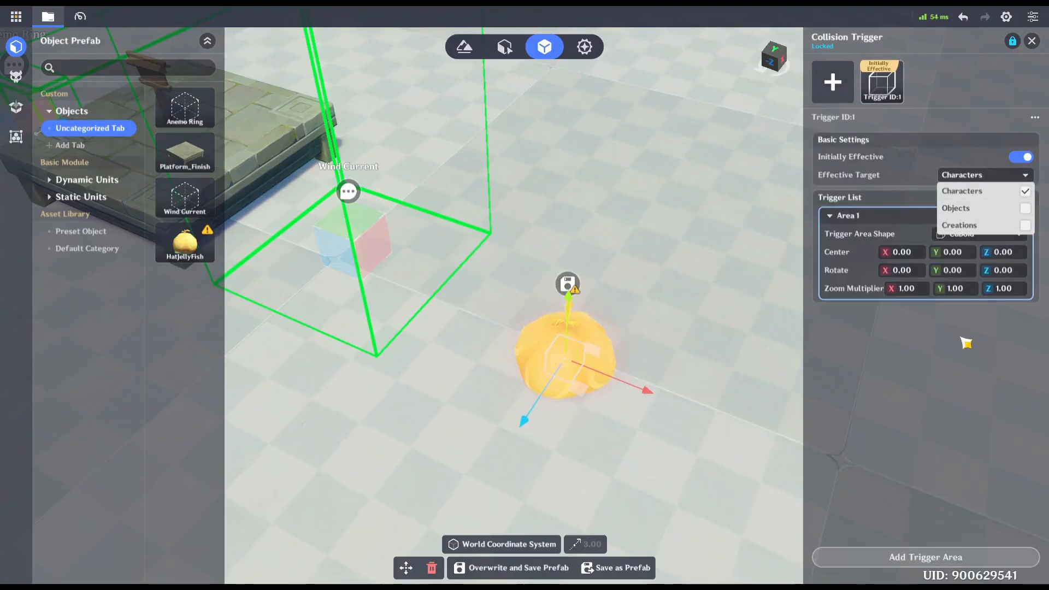
click(932, 301)
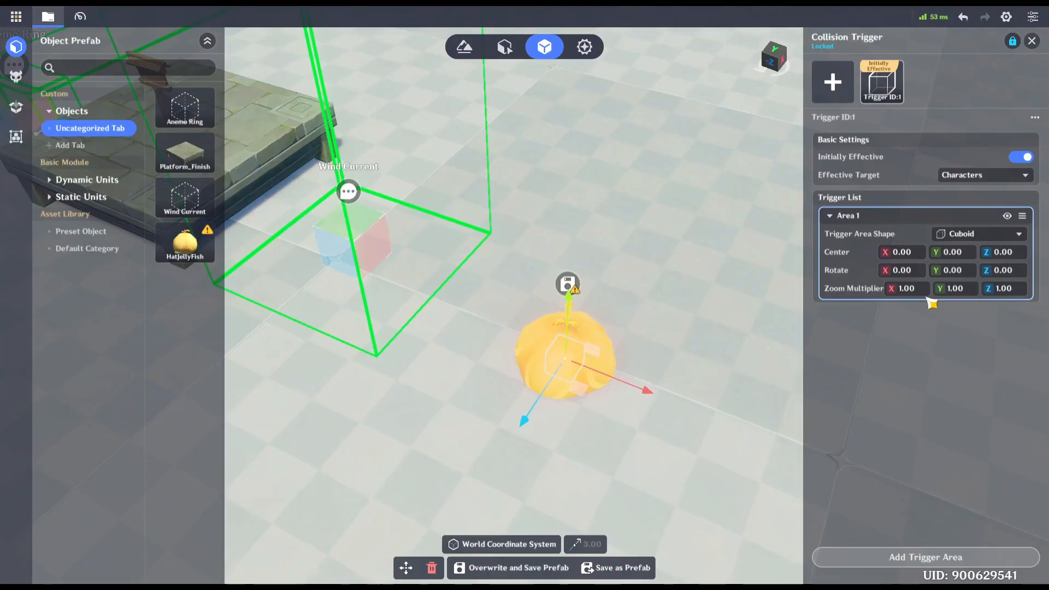
Step: Set the collision trigger area's zoom multiplier to 5 on X, Y and Z and save the changes to the prefab
click(922, 290)
text(5)
click(956, 290)
text(5)
click(1004, 288)
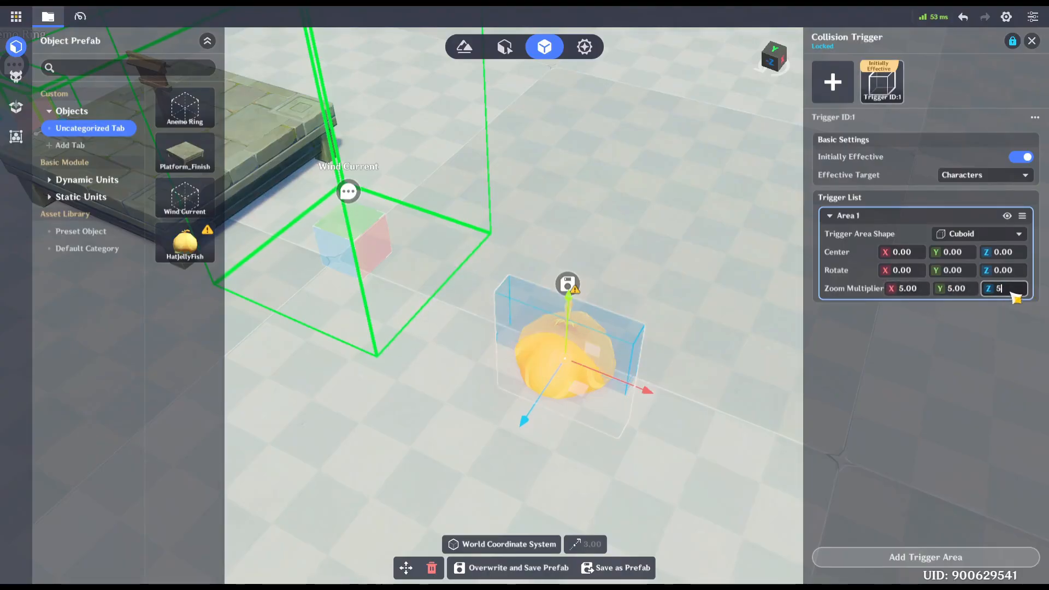
text(5)
key(Return)
click(517, 566)
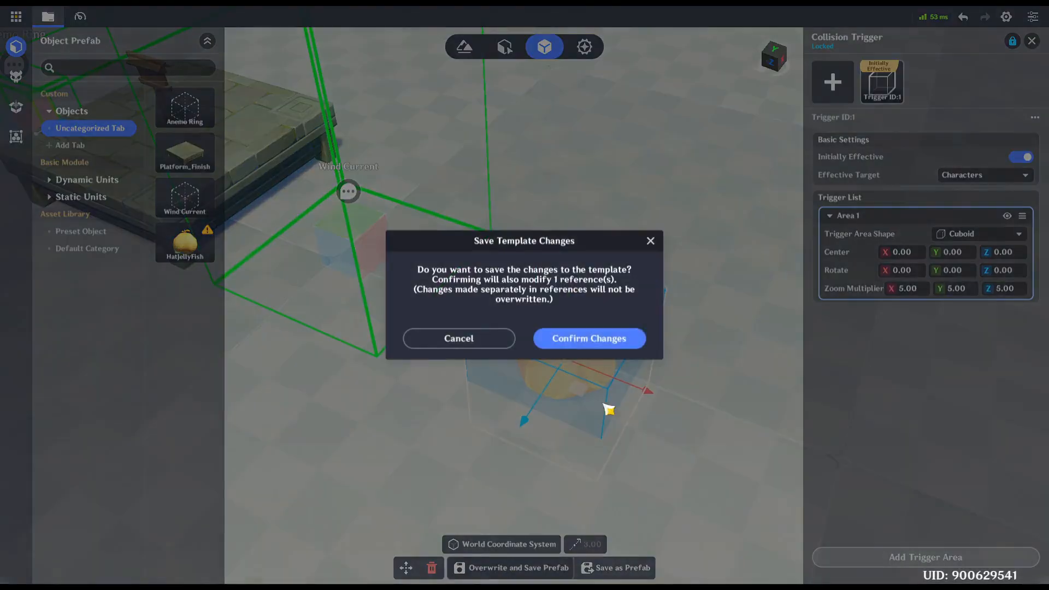
click(590, 339)
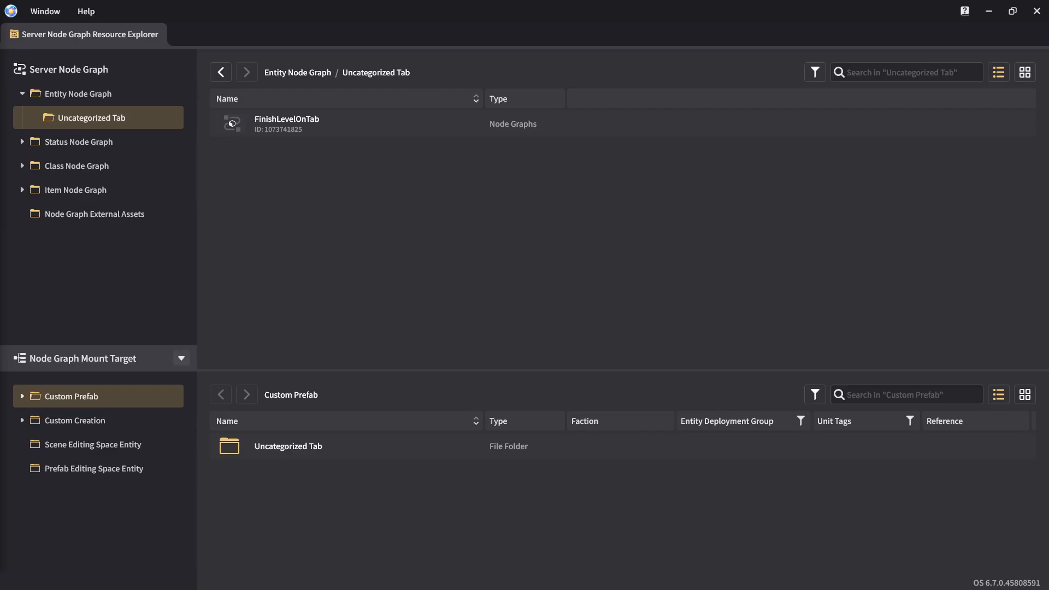
Step: Create an entity node graph in the Uncategorized Tab, name it HatJellyFish_Collision and open it for editing
right_click(301, 183)
click(320, 189)
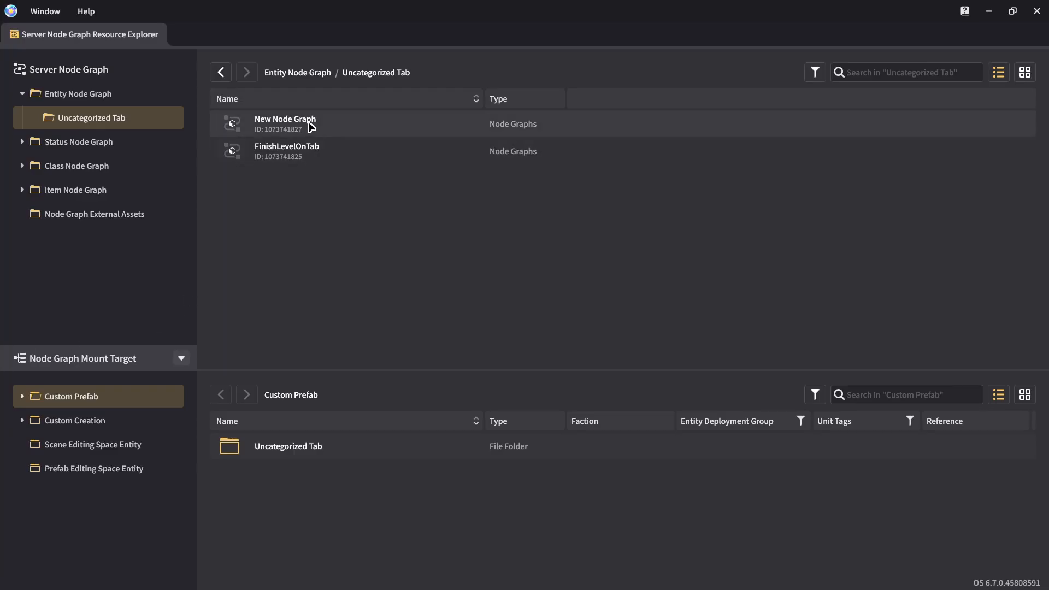
right_click(307, 126)
click(328, 153)
text(HaT)
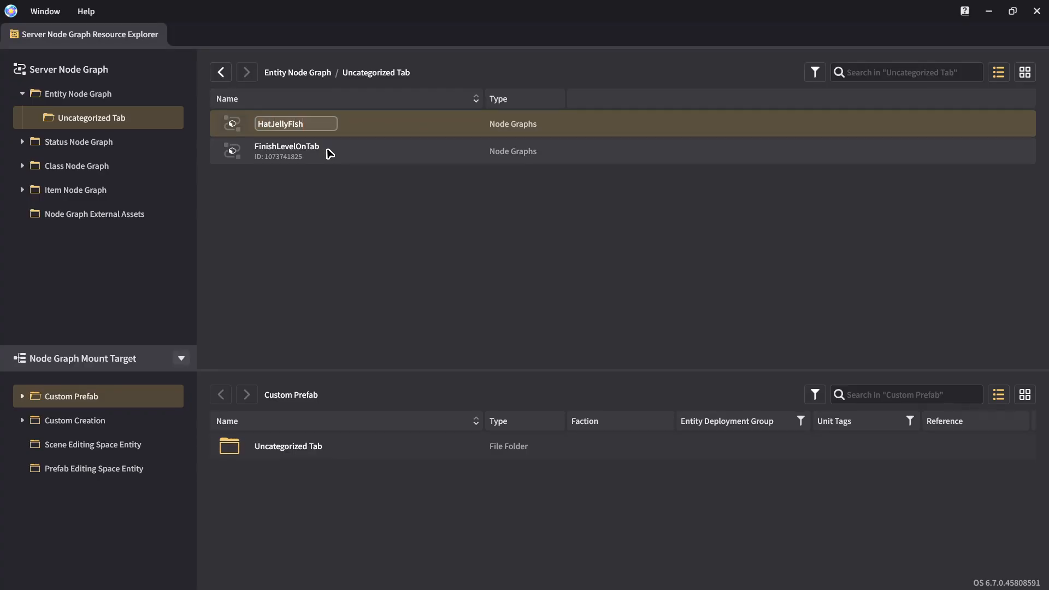
text(JellyFish_o)
key(BackSpace)
text(Collision)
key(Return)
double_click(329, 157)
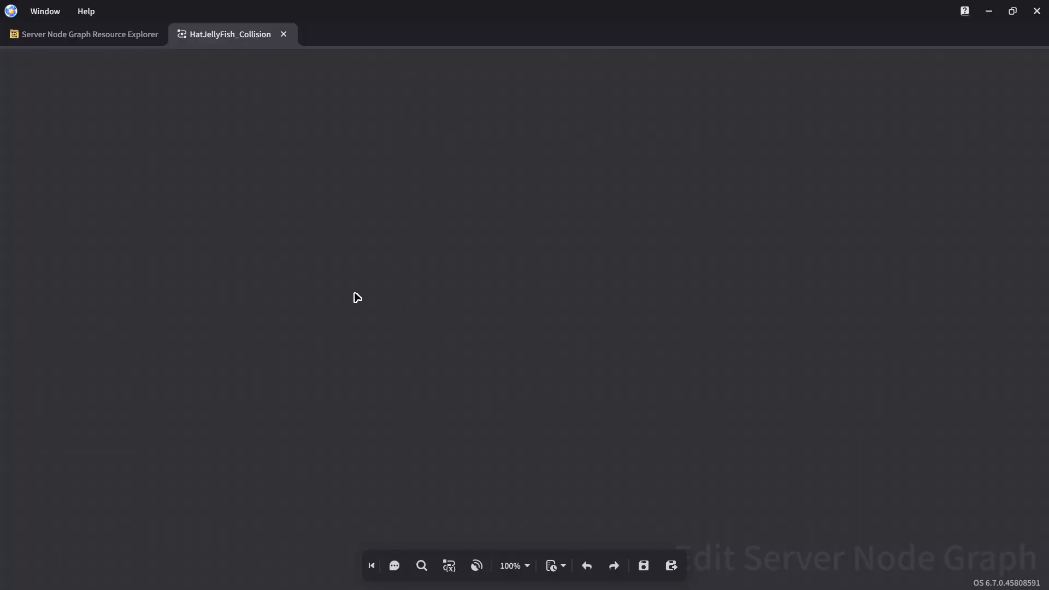
Step: Add a When Entering Collision Trigger event node to the graph
right_click(356, 296)
text(when entering collision)
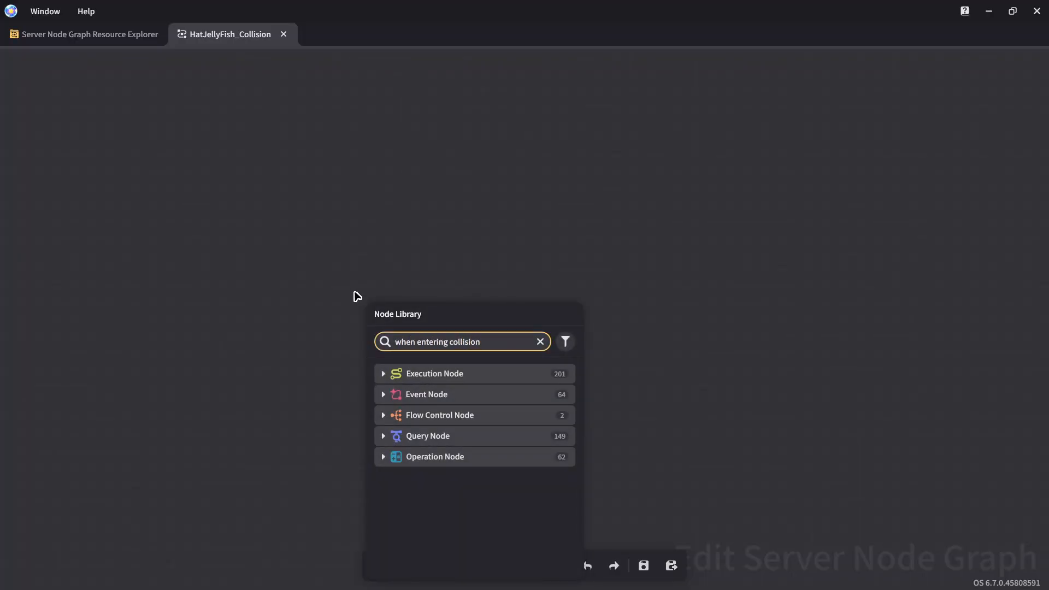
click(475, 416)
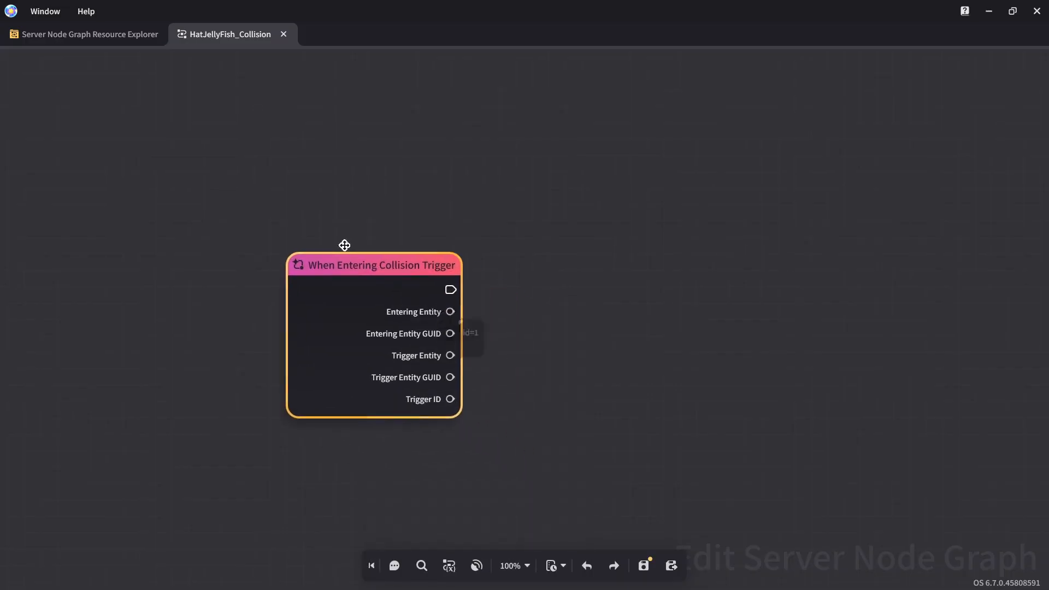
Step: Add a Start Timer node beside the event node and feed its Target Entity from a new Get Self Entity node
right_click(558, 259)
text(start timer)
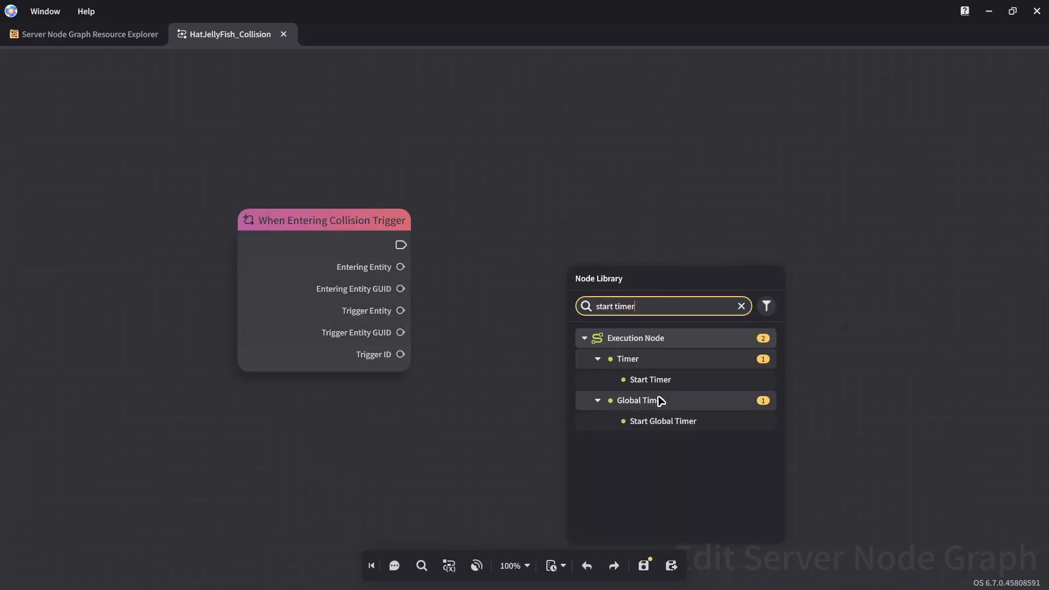
click(644, 375)
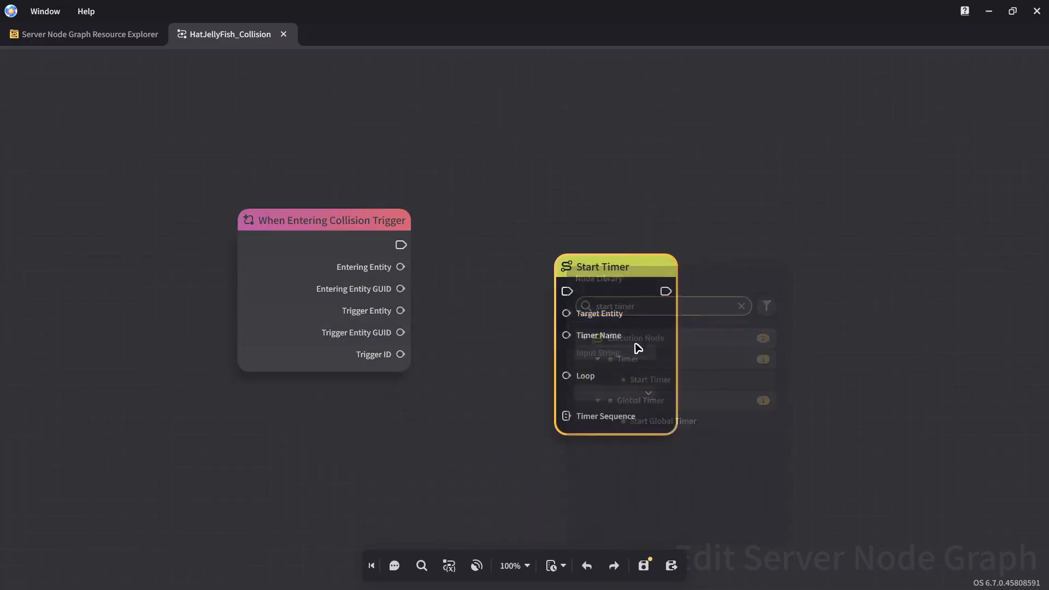
drag(560, 264, 480, 277)
text(self)
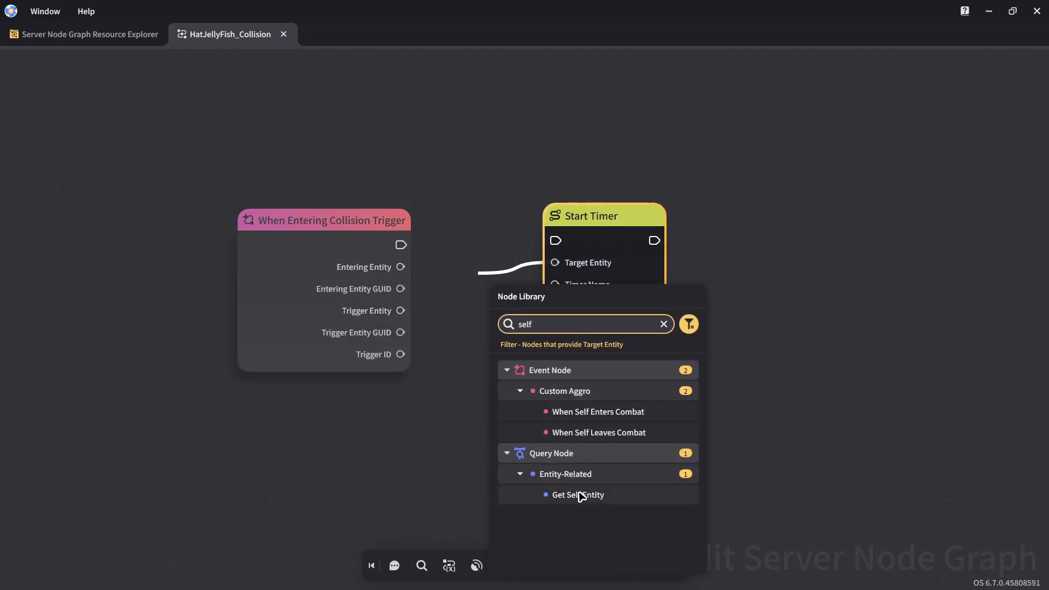
click(581, 495)
drag(620, 222, 662, 215)
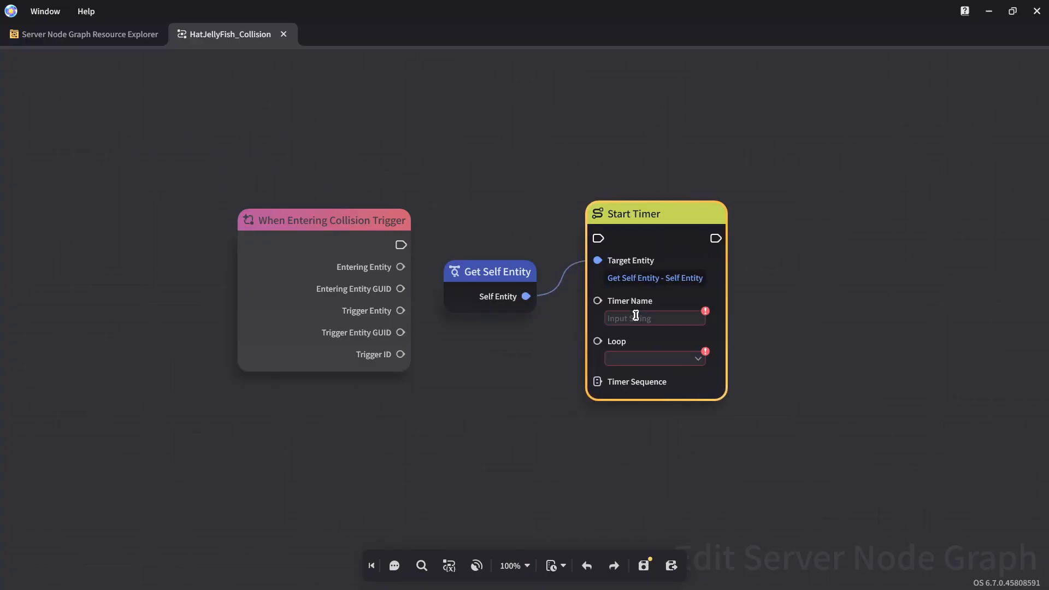
Step: Set the Start Timer node's Timer Name to DelayedLaunch and its Loop option to No
click(635, 317)
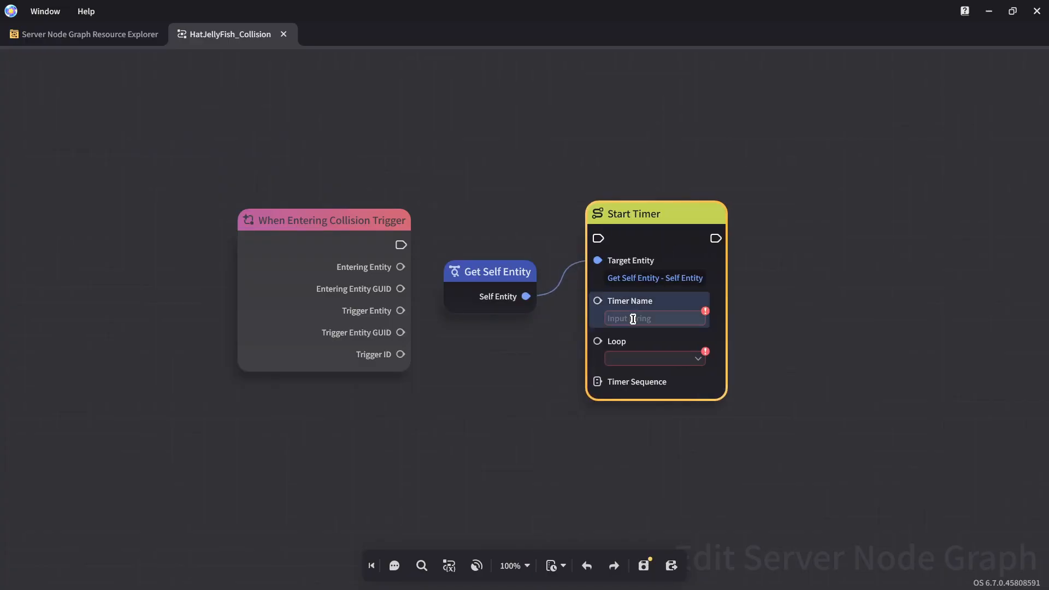
text(DelayedLaunch)
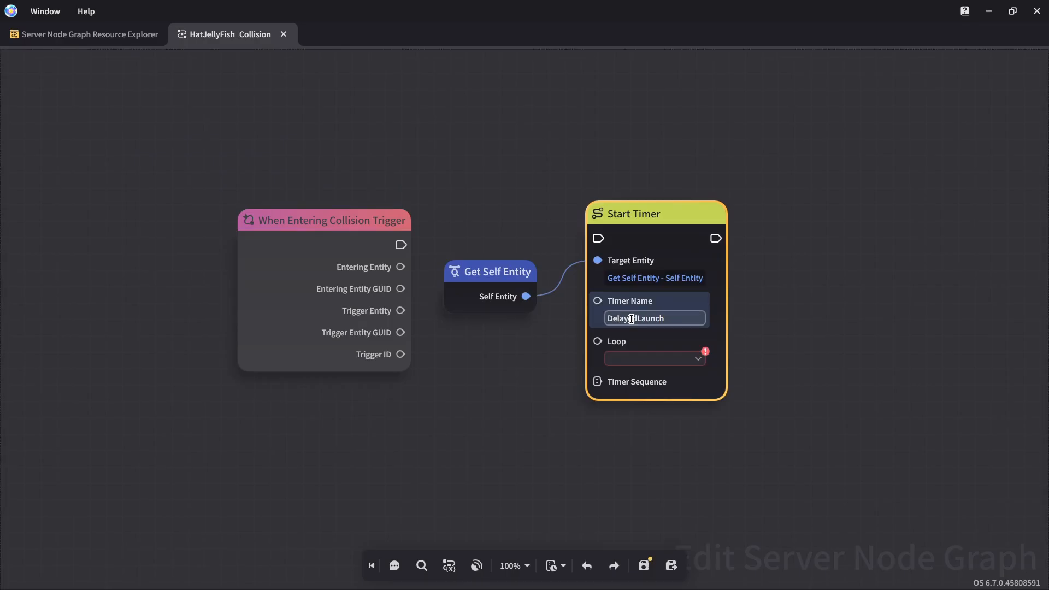
key(Return)
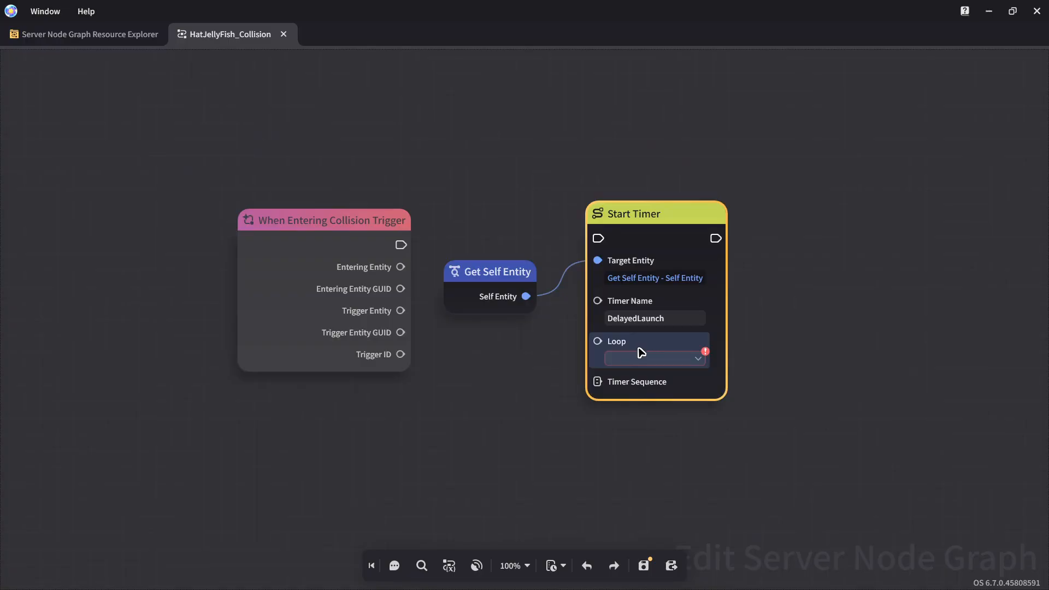
click(641, 358)
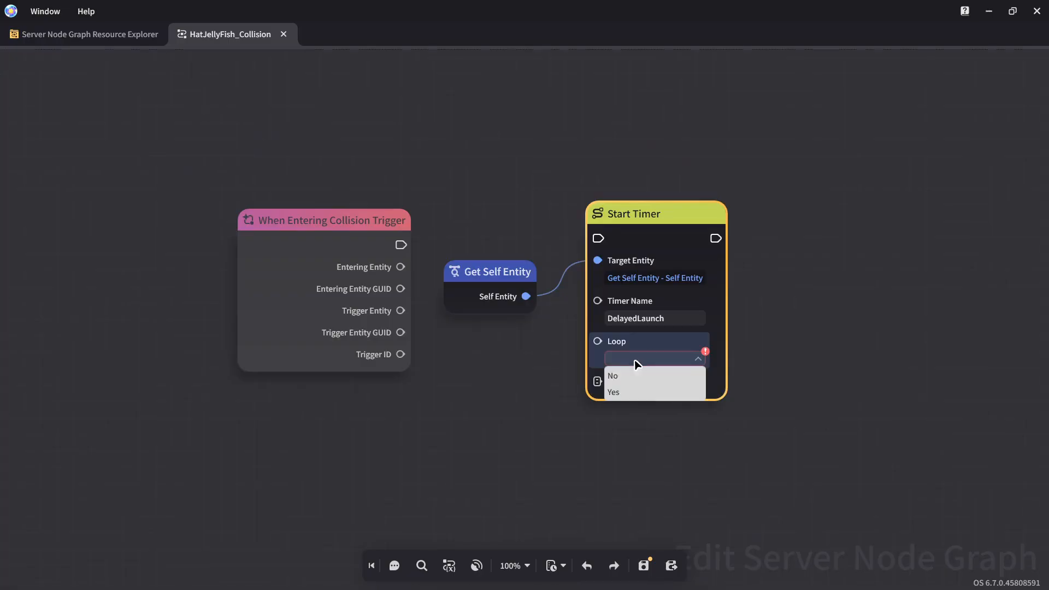
click(623, 375)
click(517, 398)
Step: Feed the Start Timer node's Timer Sequence from a new Assembly List node placed below Get Self Entity
drag(597, 382, 471, 444)
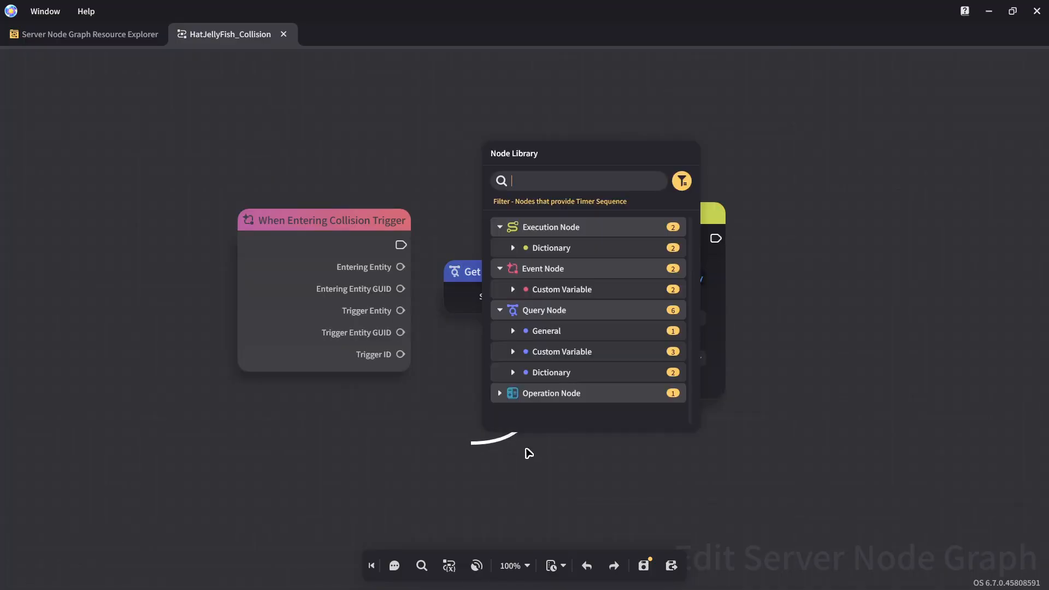
click(552, 394)
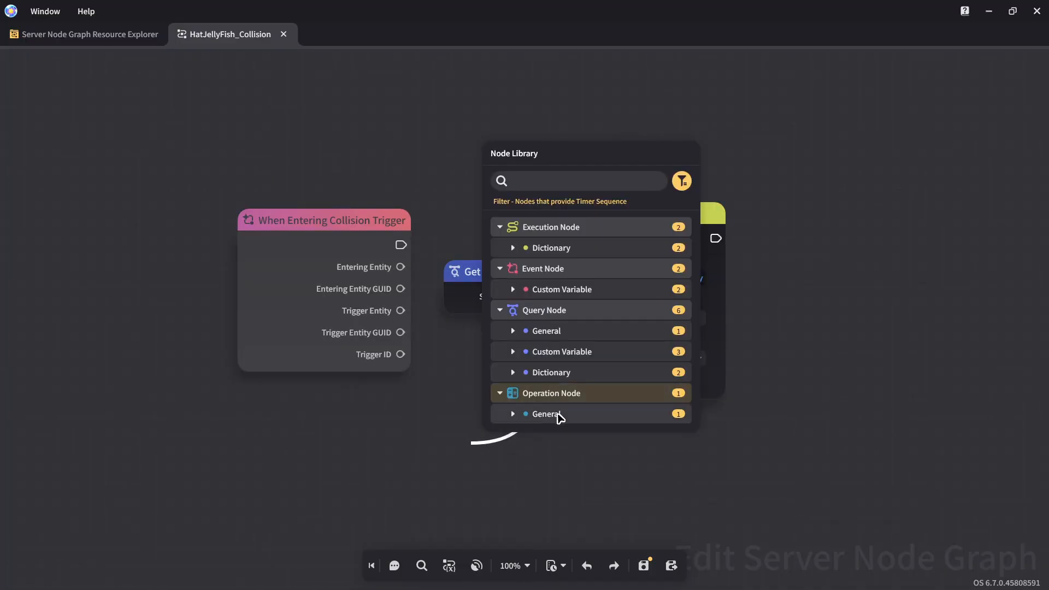
click(546, 414)
click(563, 416)
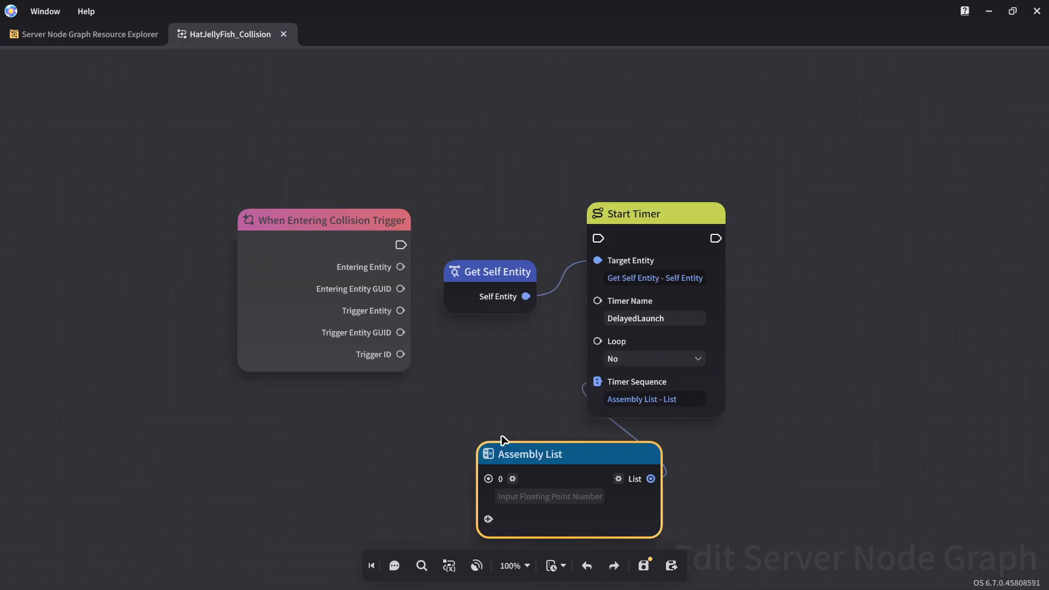
drag(521, 455, 422, 422)
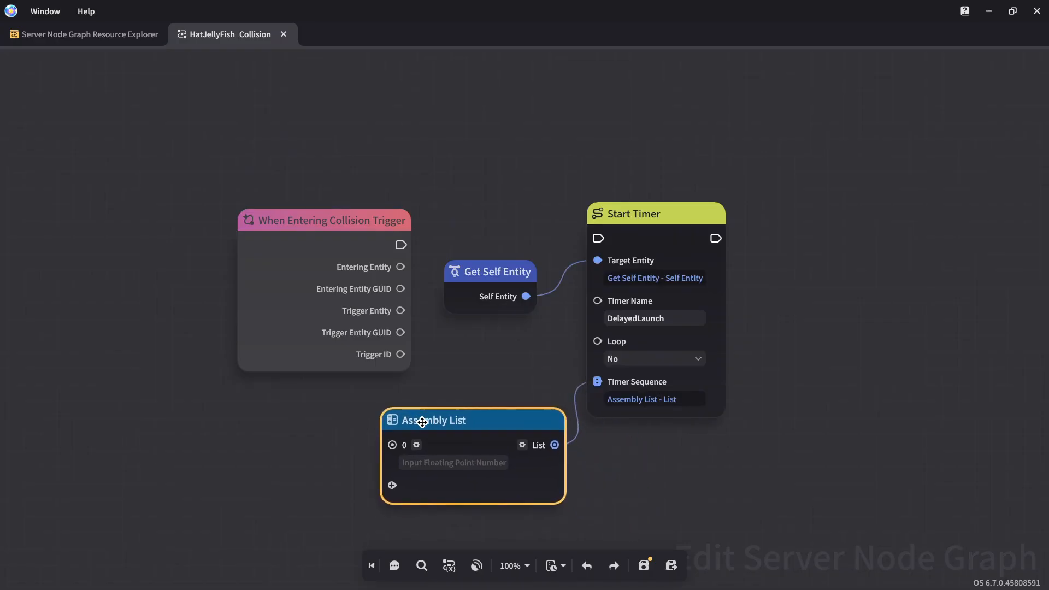
drag(422, 422, 421, 422)
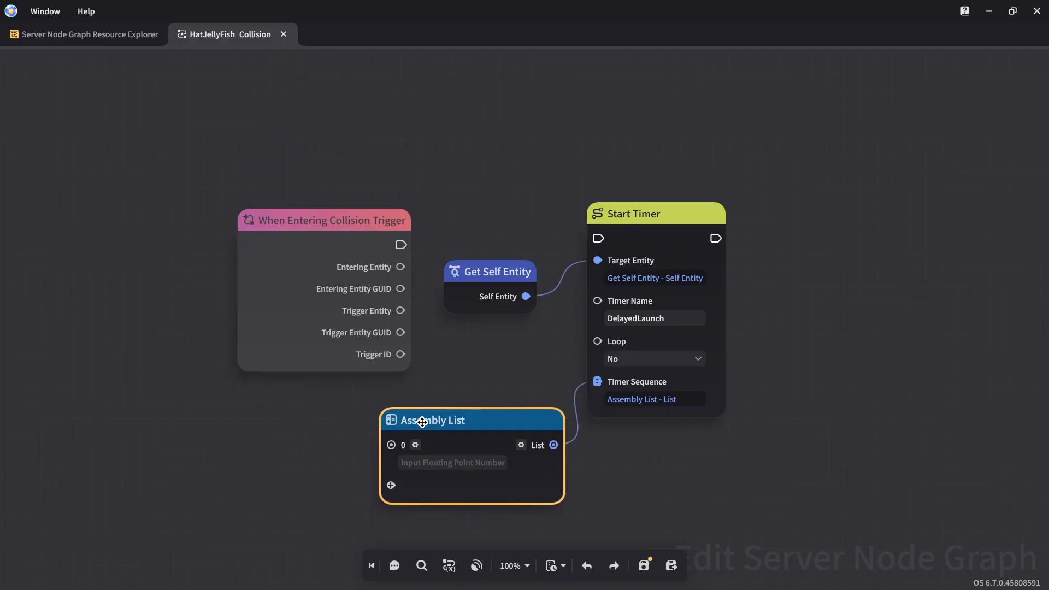
drag(422, 421, 422, 422)
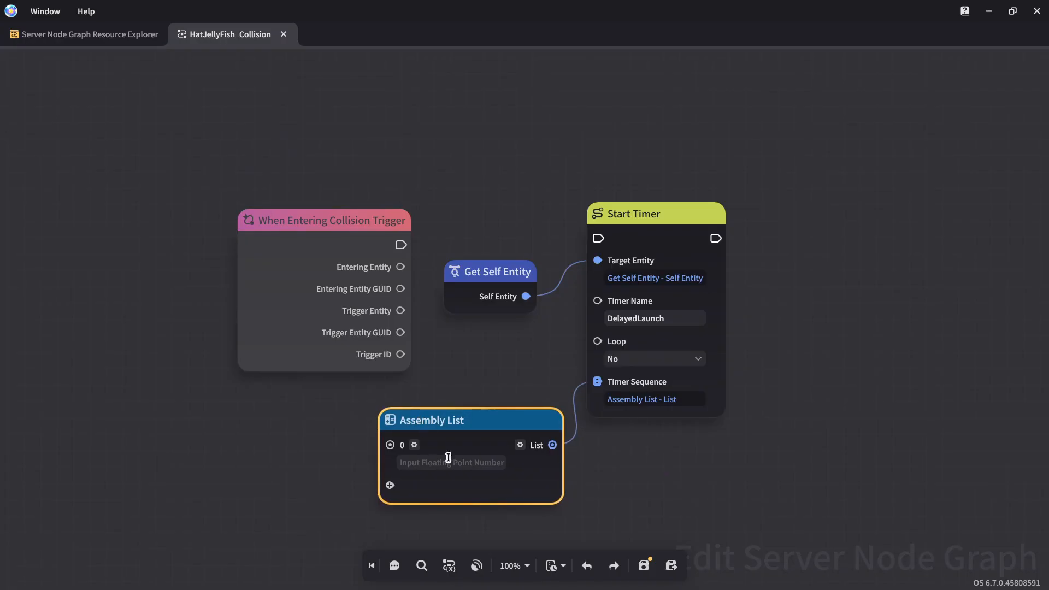
Step: Set the Assembly List's entry 0 to 0.5 and link the collision event's execution output to the Start Timer node
click(453, 467)
text(0.5)
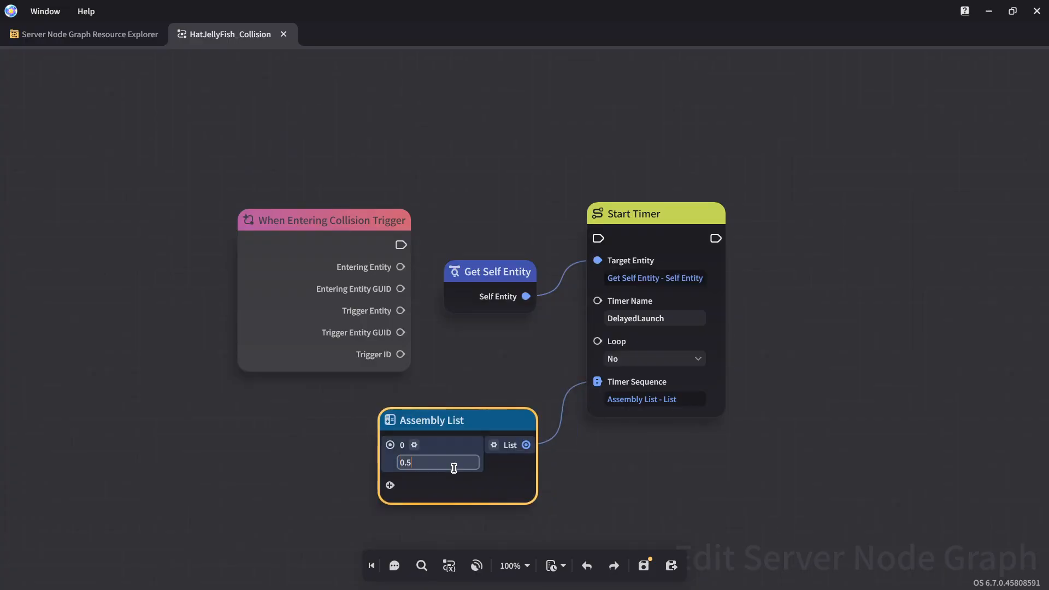
key(Return)
drag(400, 244, 597, 243)
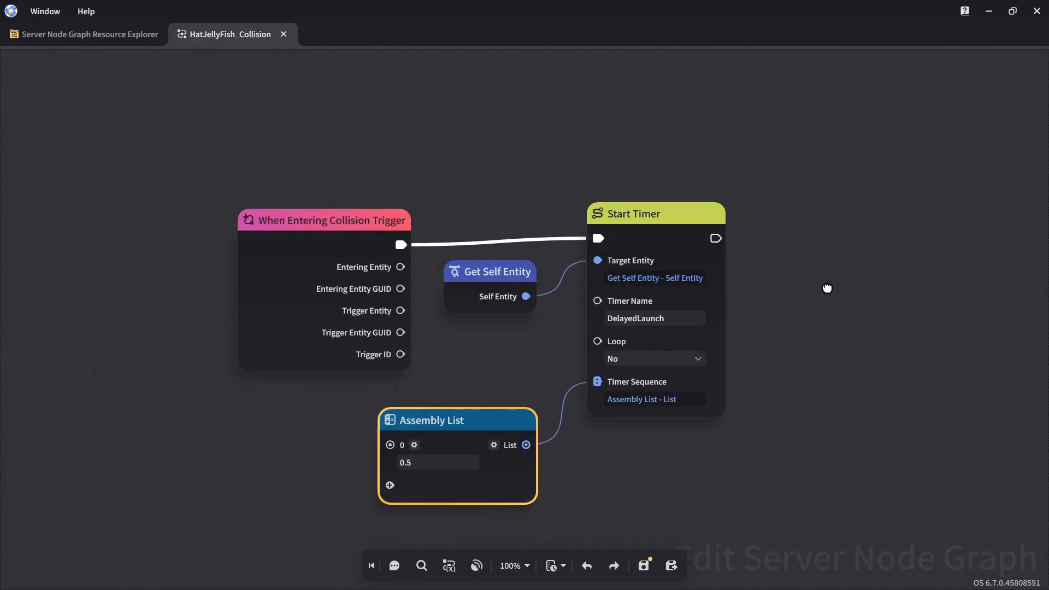
Step: Add a Set Preset Status node after Start Timer, linking their execution flow and feeding its Target Entity from a new Get Self Entity node
middle_drag(790, 291, 390, 296)
right_click(549, 274)
text(set preset status)
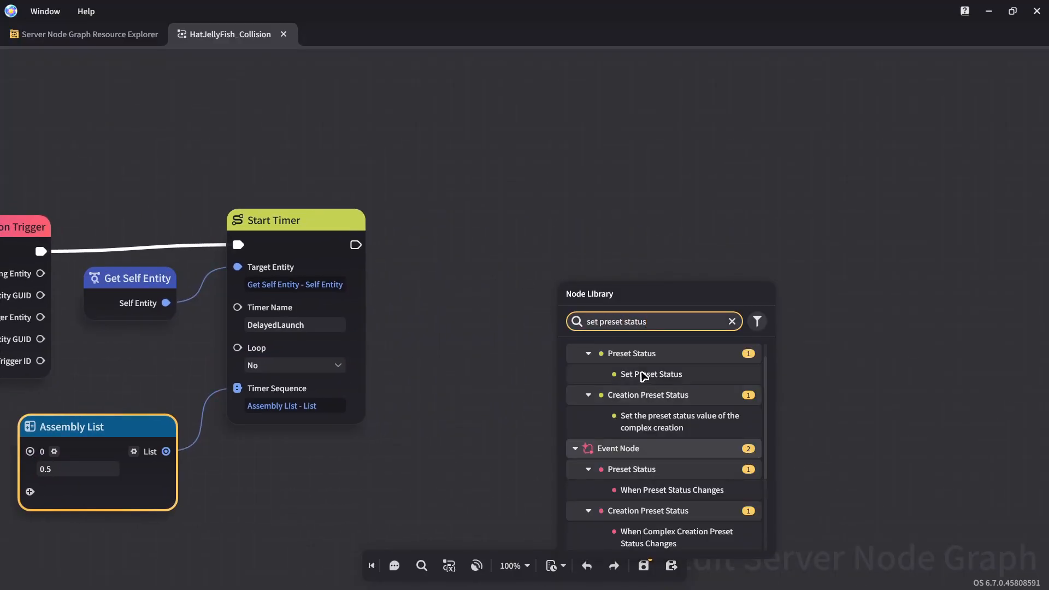
click(625, 370)
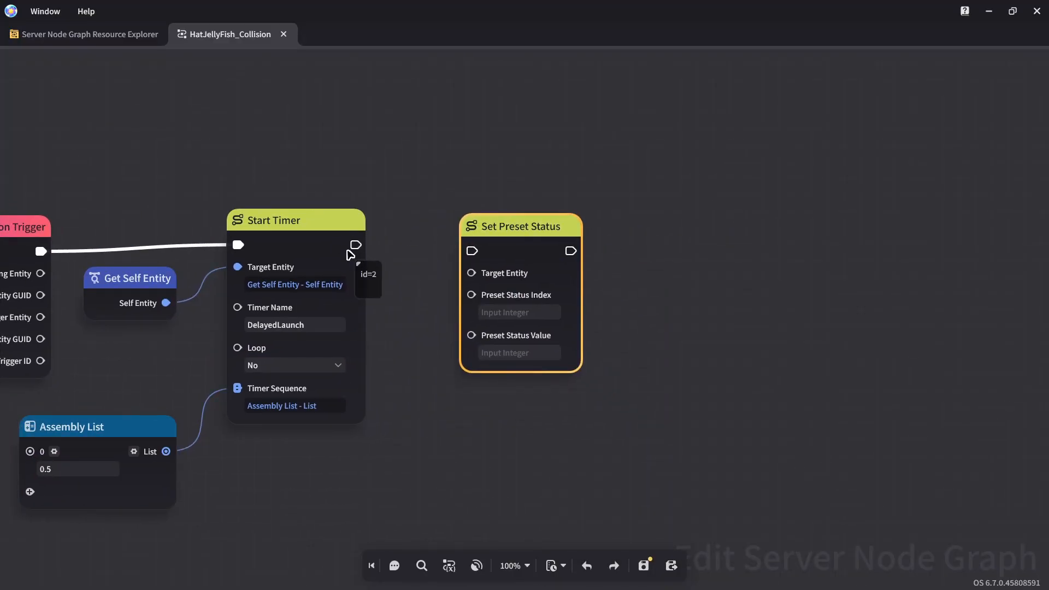
drag(356, 245, 433, 297)
text(self)
scroll(484, 495, down, 5)
click(485, 496)
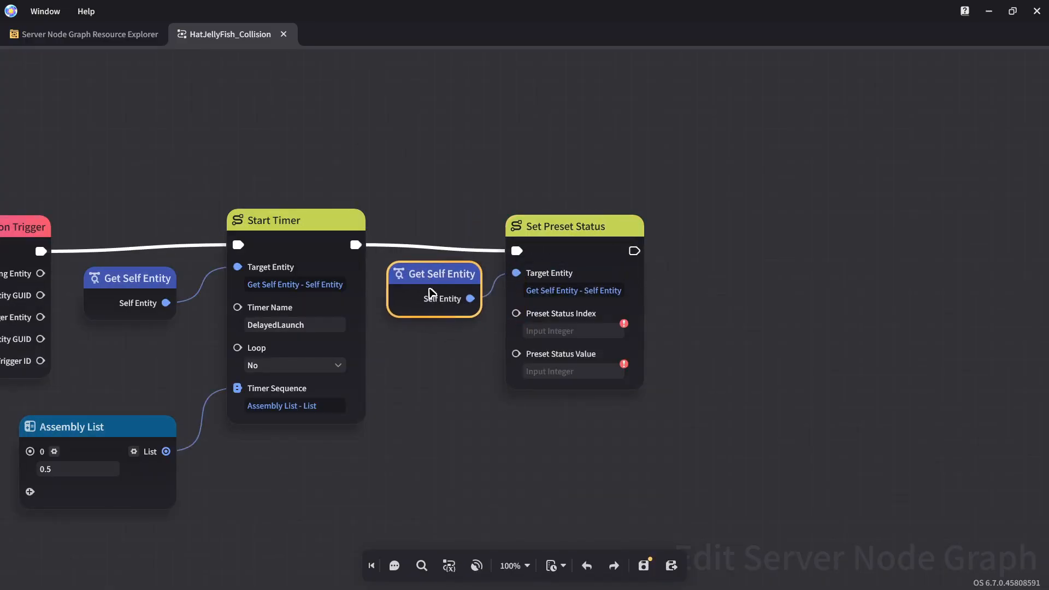
Step: Set the Preset Status Value of the Set Preset Status node to 1
click(533, 372)
text(1)
click(423, 381)
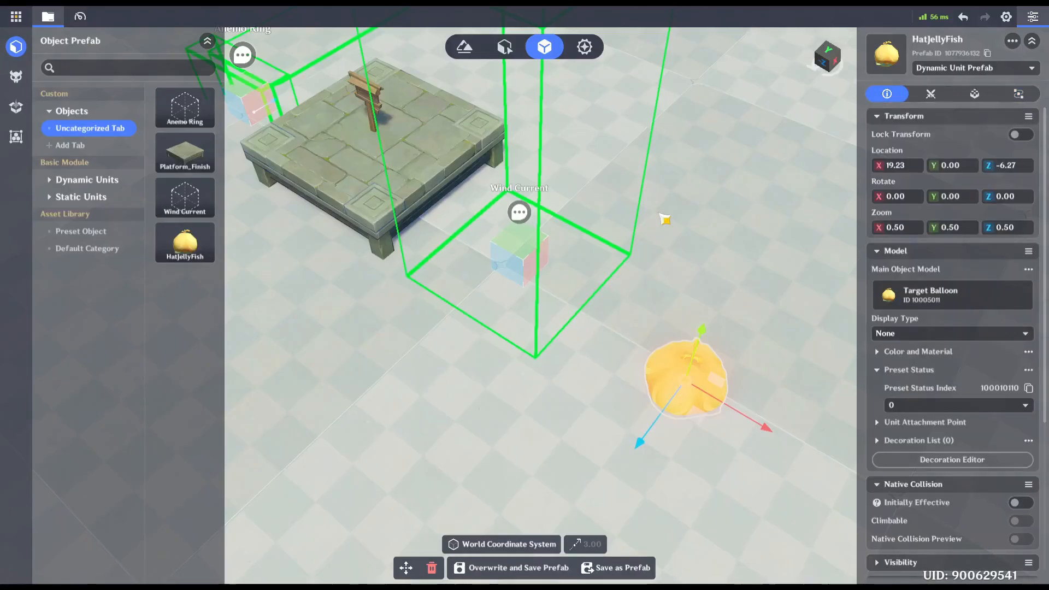
Step: Switch to the prefab editor and try Preset Status 1 on the HatJellyFish model before returning it to 0
right_drag(660, 215, 702, 235)
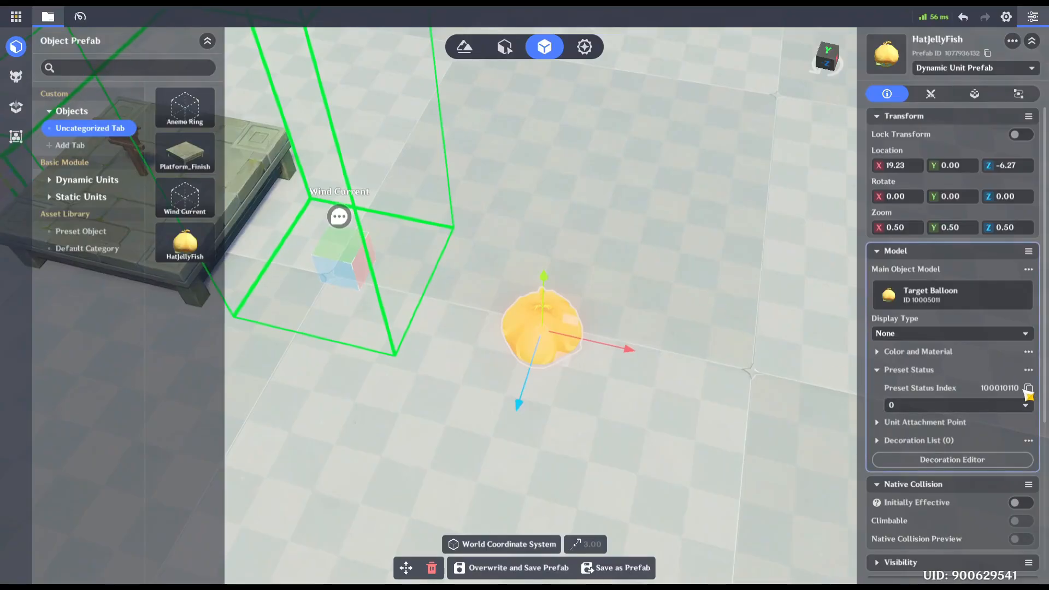
click(882, 371)
click(882, 371)
click(1027, 390)
click(1008, 406)
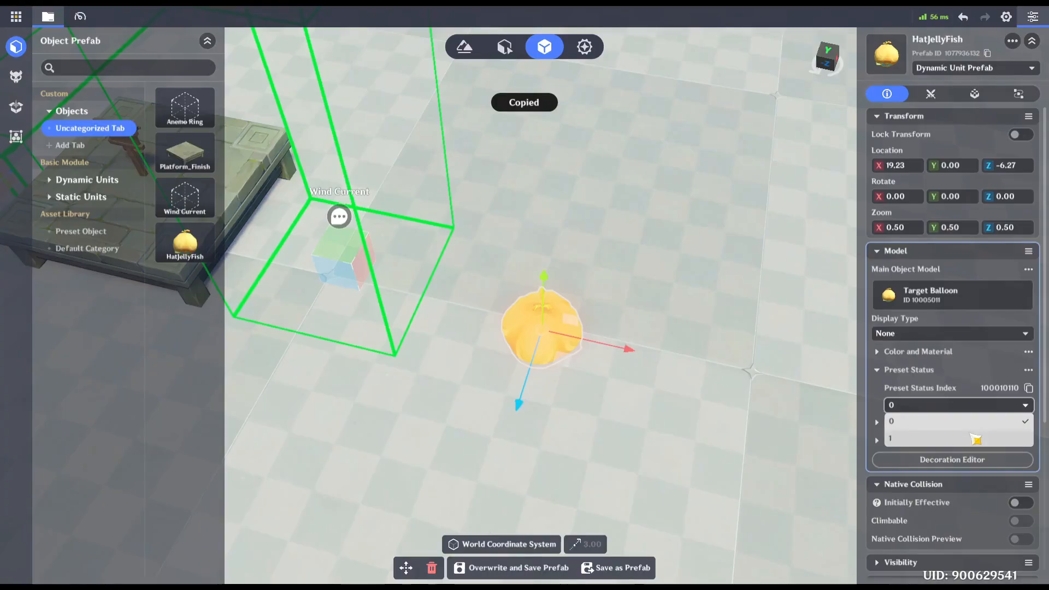
click(974, 438)
click(972, 407)
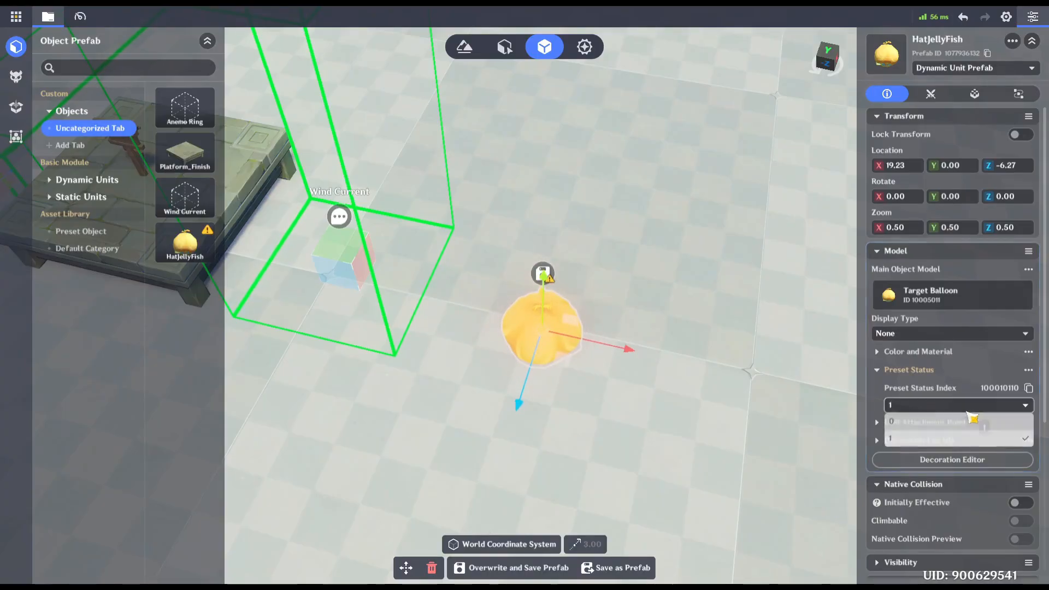
click(969, 422)
Step: Copy the HatJellyFish's Preset Status Index and paste the value 100010110 into the Set Preset Status node's index
click(1029, 388)
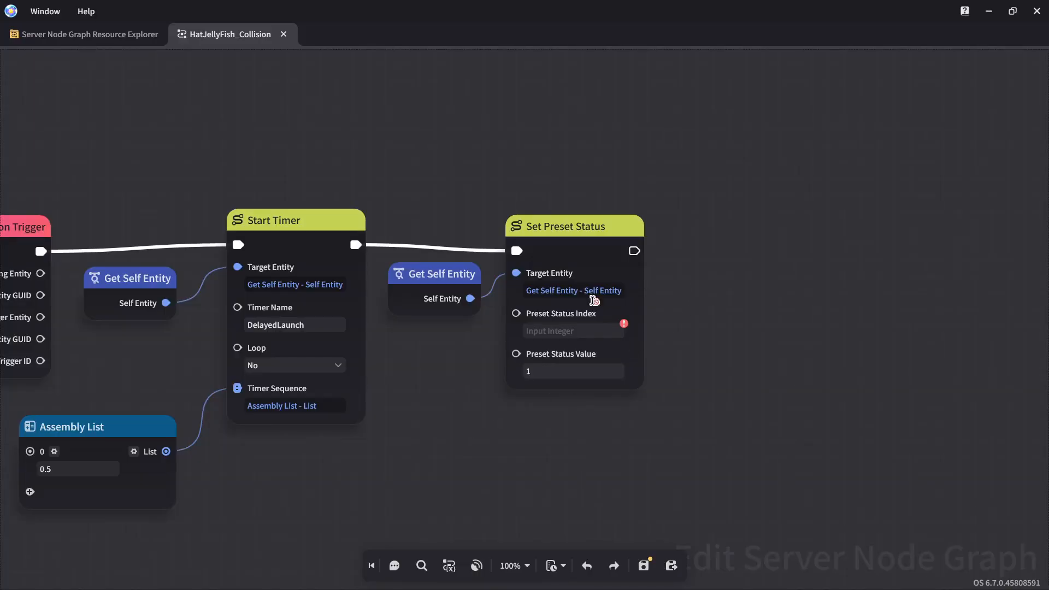
click(568, 331)
key(ctrl+v)
click(461, 370)
Step: Add a When Timer Is Triggered event node in the empty area below the collision event's nodes
middle_drag(423, 457, 739, 178)
right_click(207, 352)
text(w)
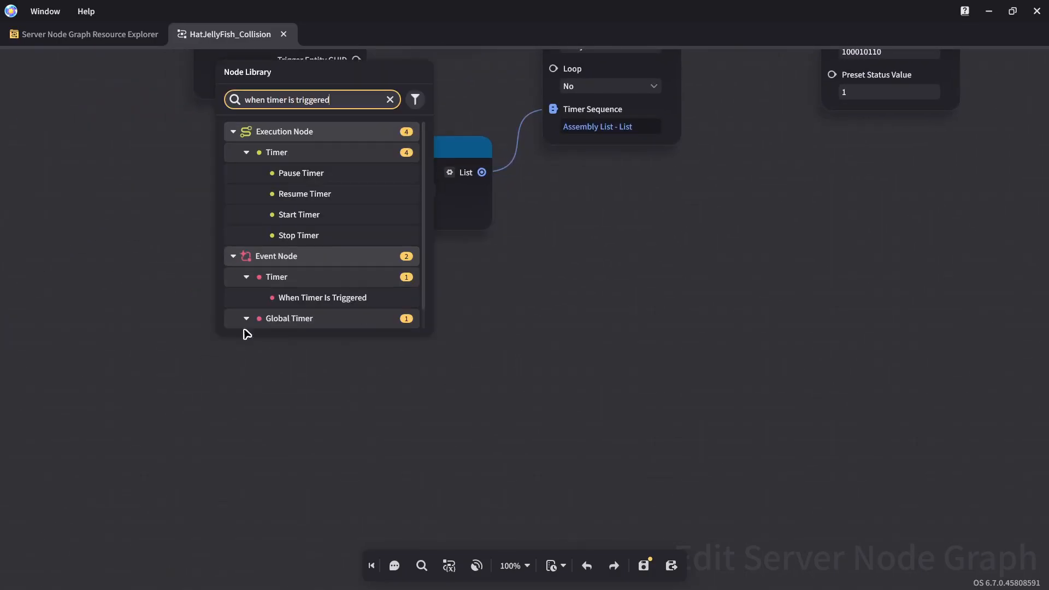
click(363, 298)
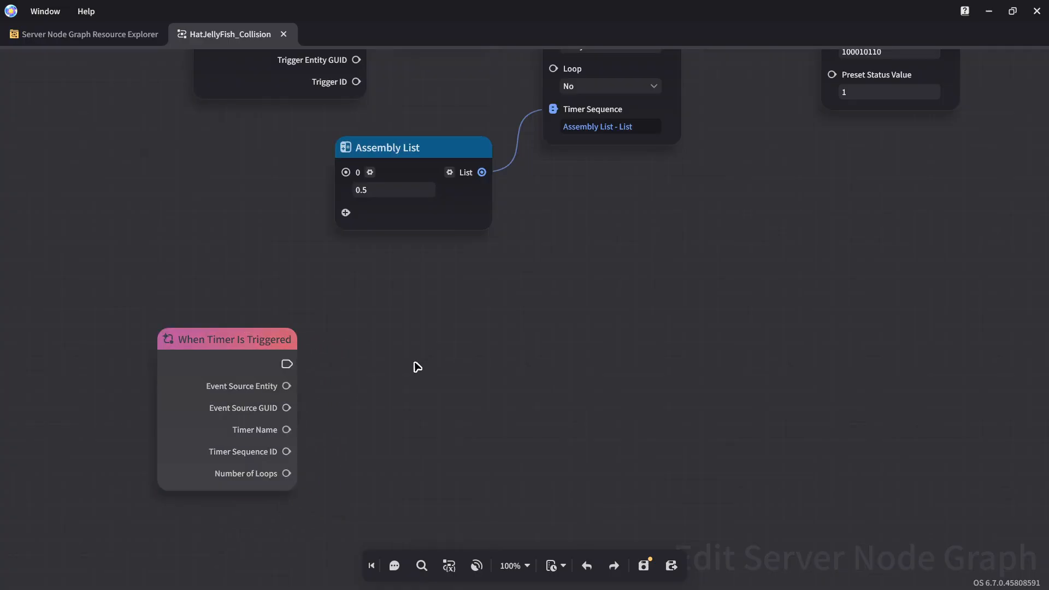
Step: Add an Equal node comparing the timer event's Timer Name with the string DelayedLaunch
drag(285, 429, 360, 445)
text(equal)
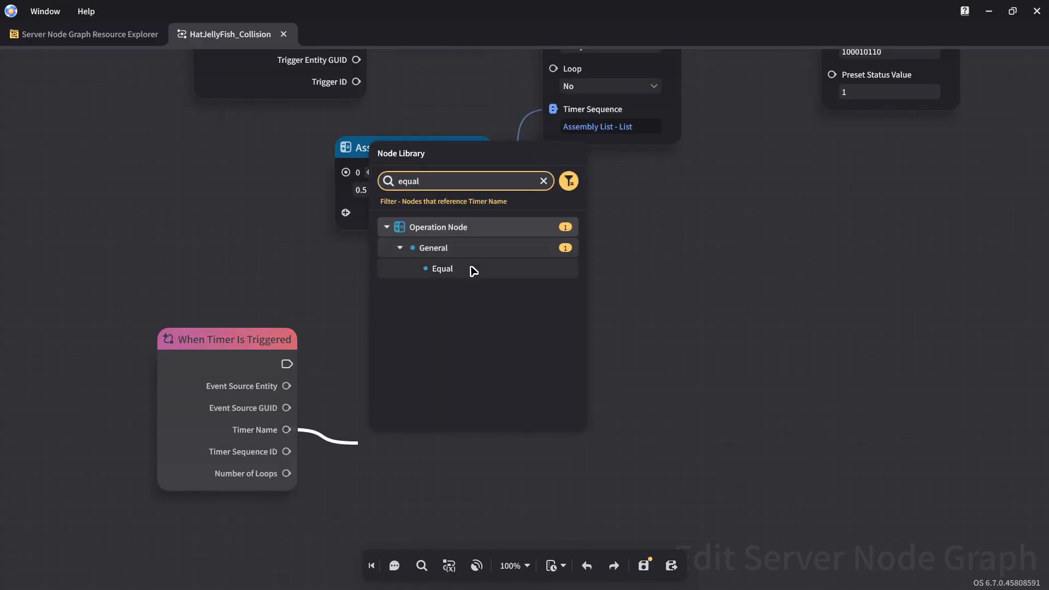
click(471, 268)
click(388, 523)
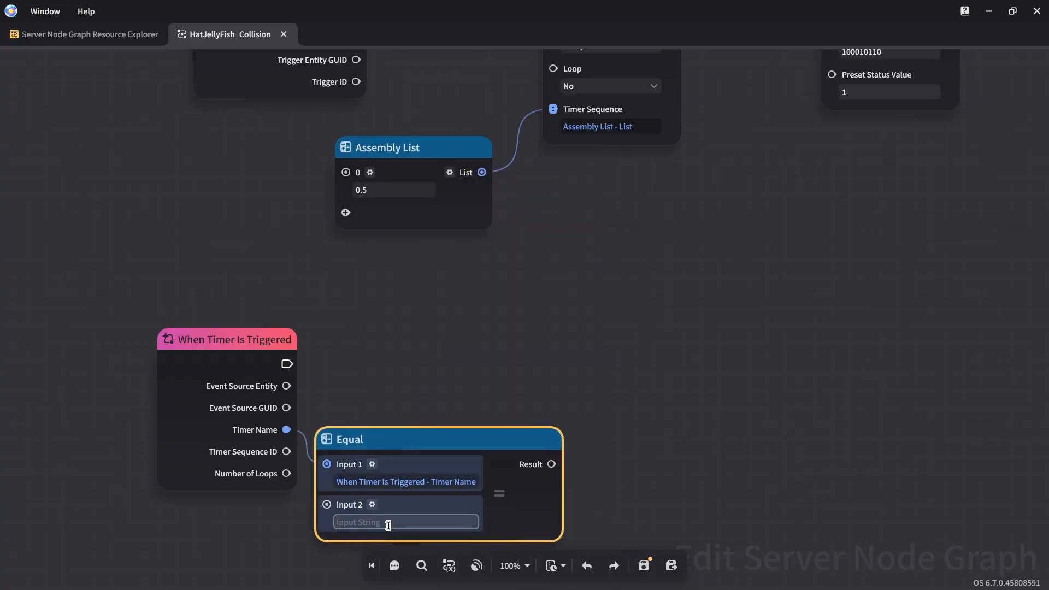
text(DelayedLaunch)
Step: Add a Double Branch node that uses the Equal result as its Condition and is executed by the timer event
drag(551, 463, 621, 384)
text(branch)
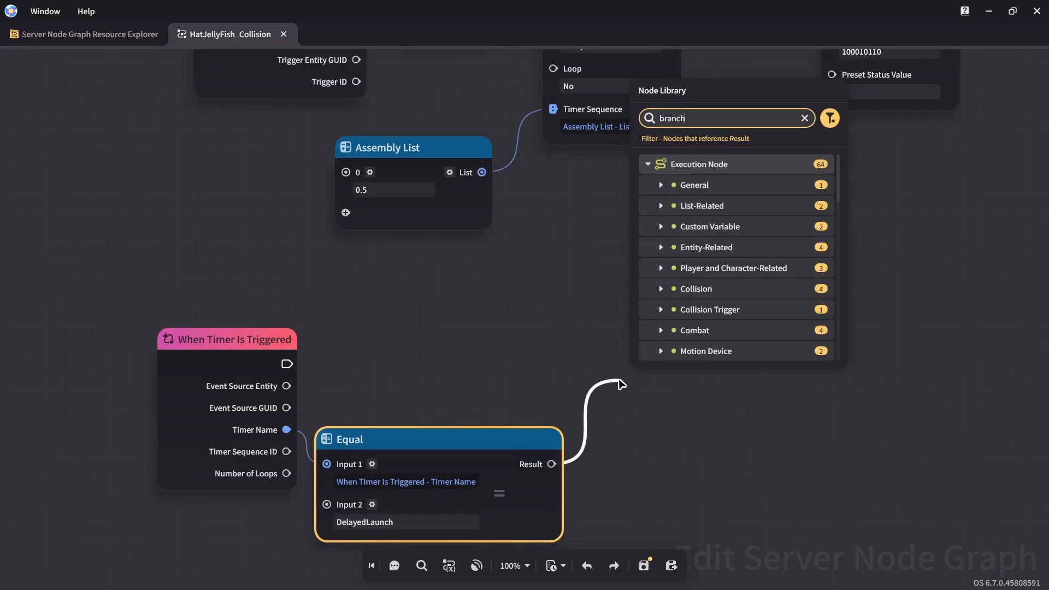
click(737, 204)
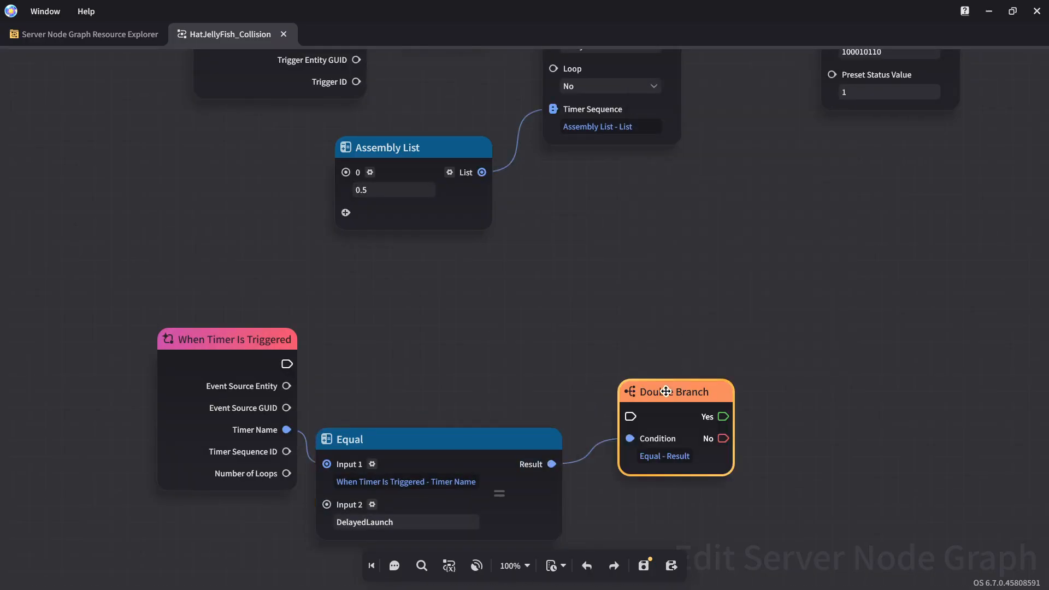
drag(655, 390, 619, 359)
drag(288, 366, 597, 386)
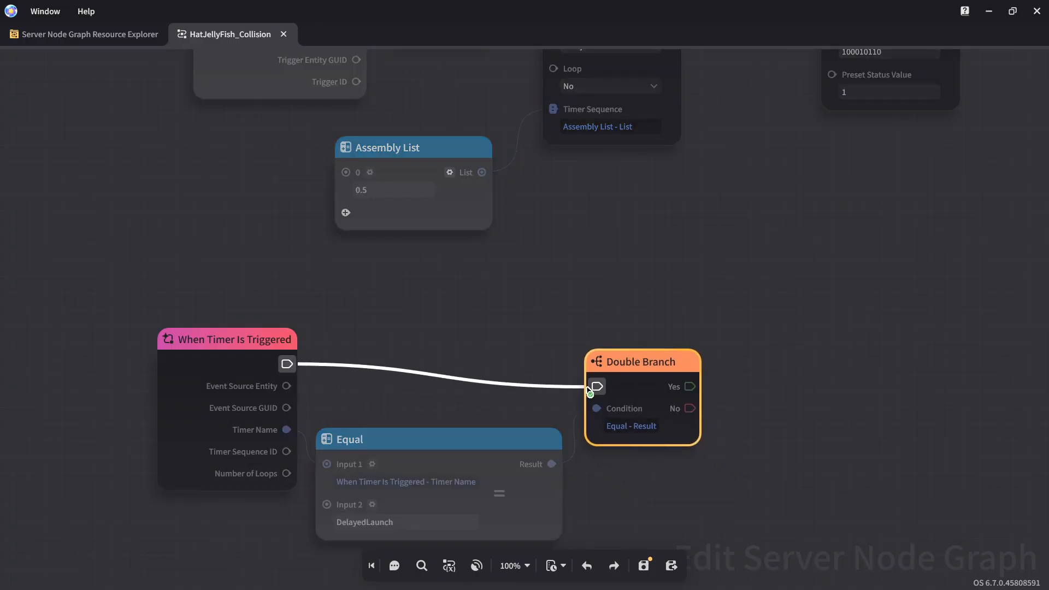
Step: Add a Set Character Disruptor Device node and link it to the Double Branch's Yes output
right_drag(751, 380, 432, 331)
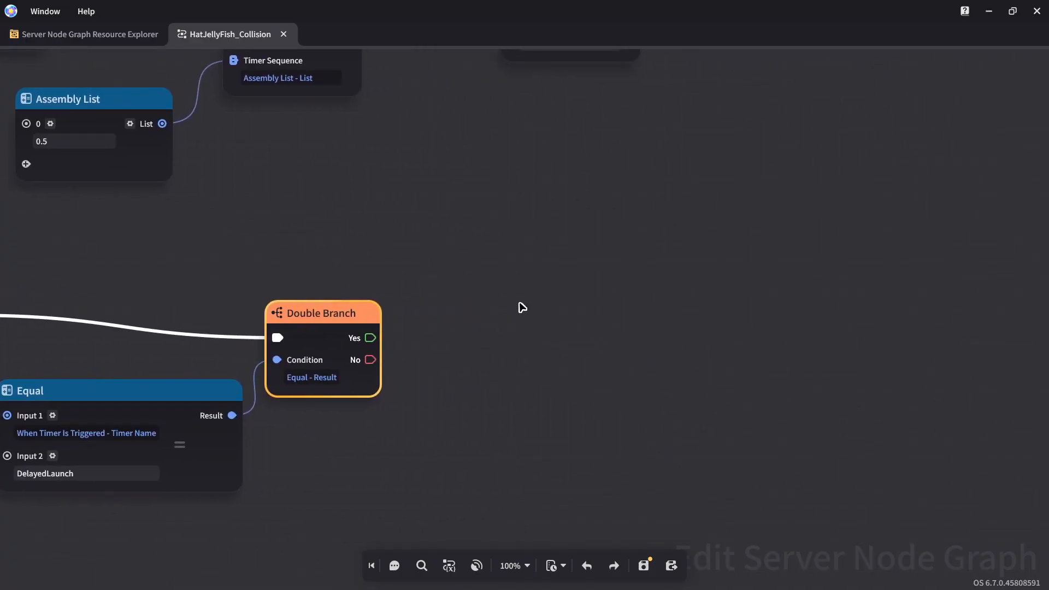
click(528, 289)
right_click(518, 265)
text(set character disruptor device)
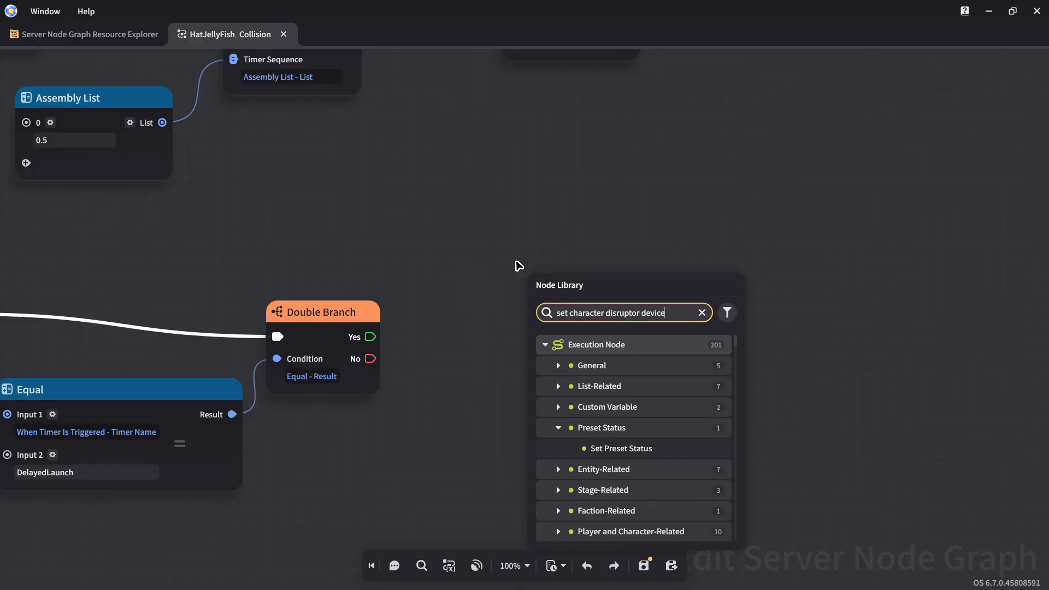
click(604, 386)
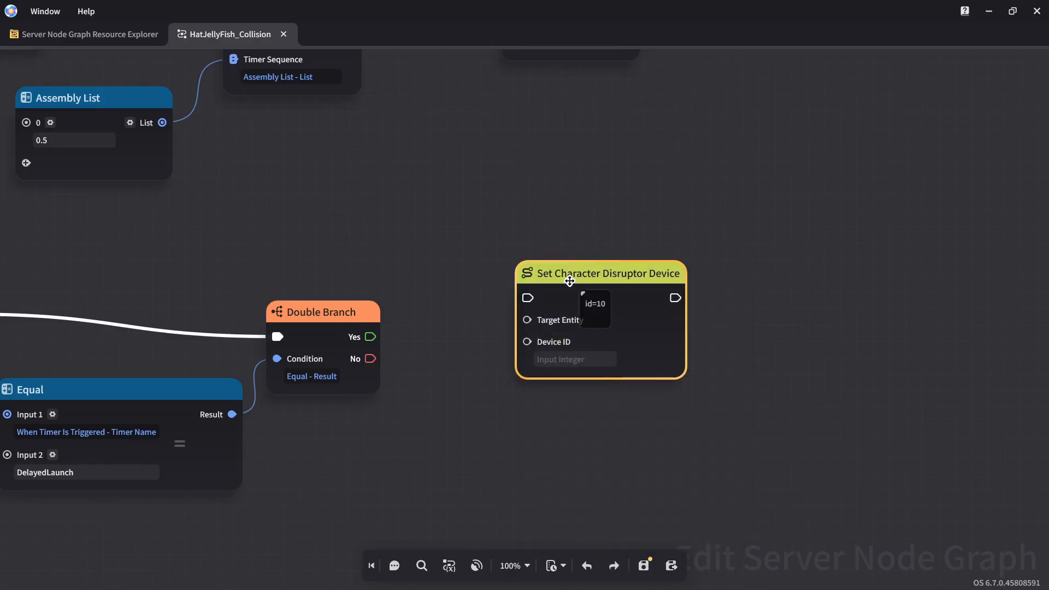
drag(370, 336, 505, 277)
drag(592, 244, 647, 228)
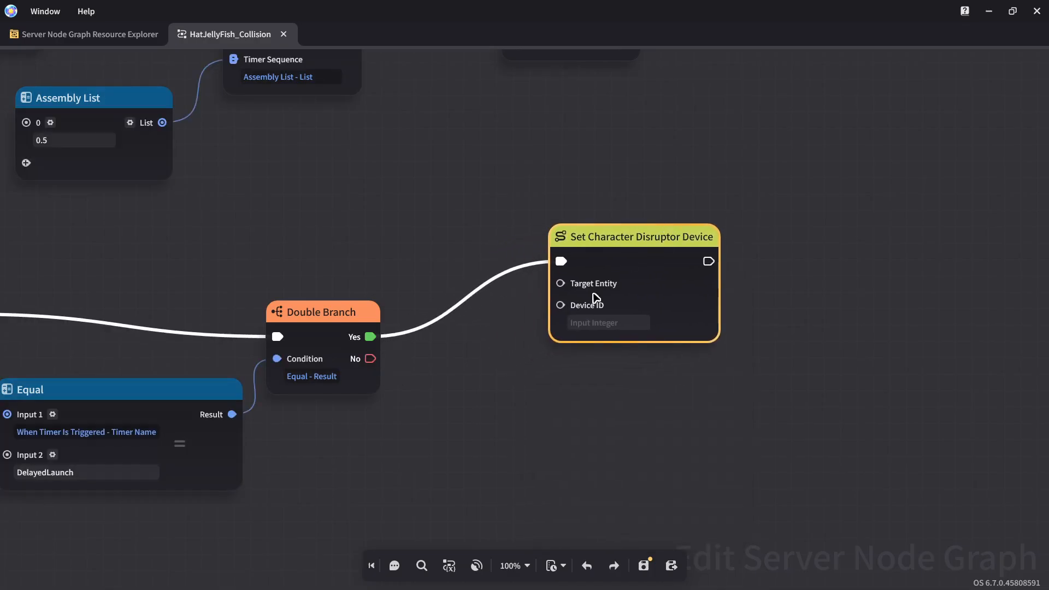
Step: Feed the disruptor node's Target Entity from a new Get Self Entity node and set its Device ID to 1
drag(560, 283, 493, 297)
text(self)
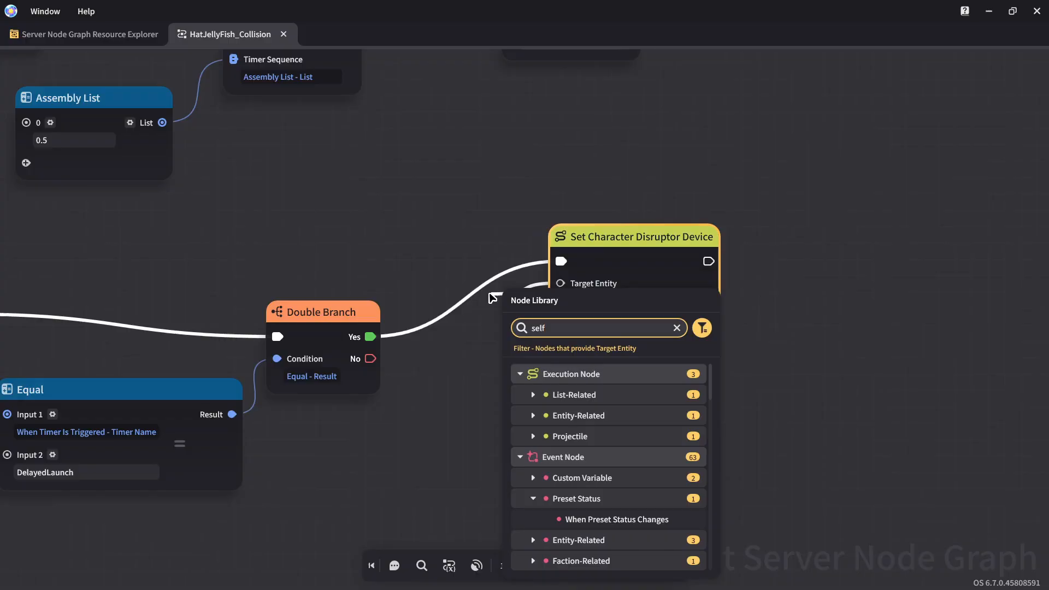
click(599, 496)
drag(520, 313, 468, 291)
click(608, 342)
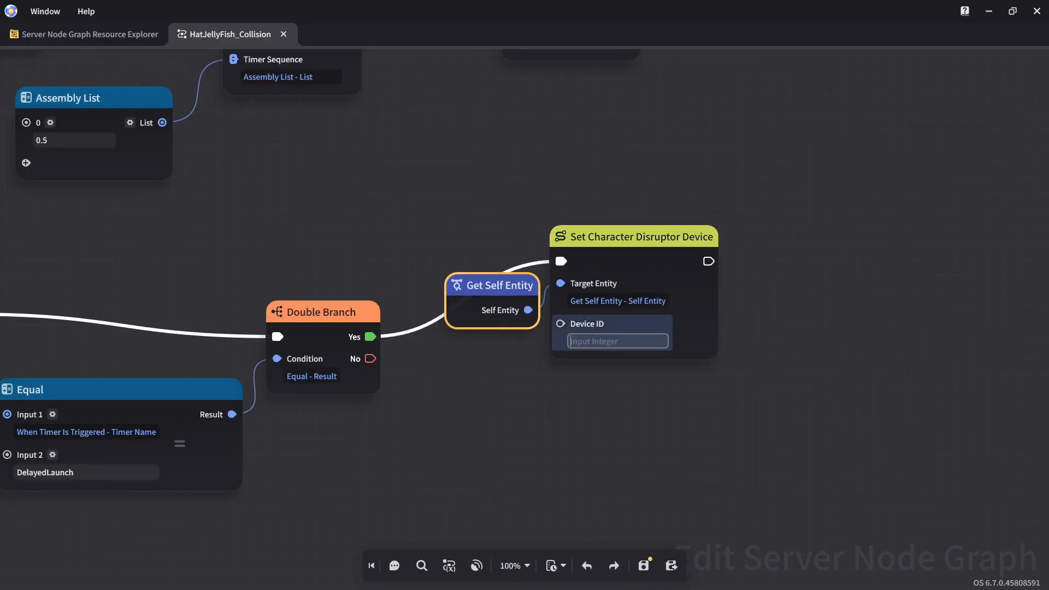
text(1)
click(836, 276)
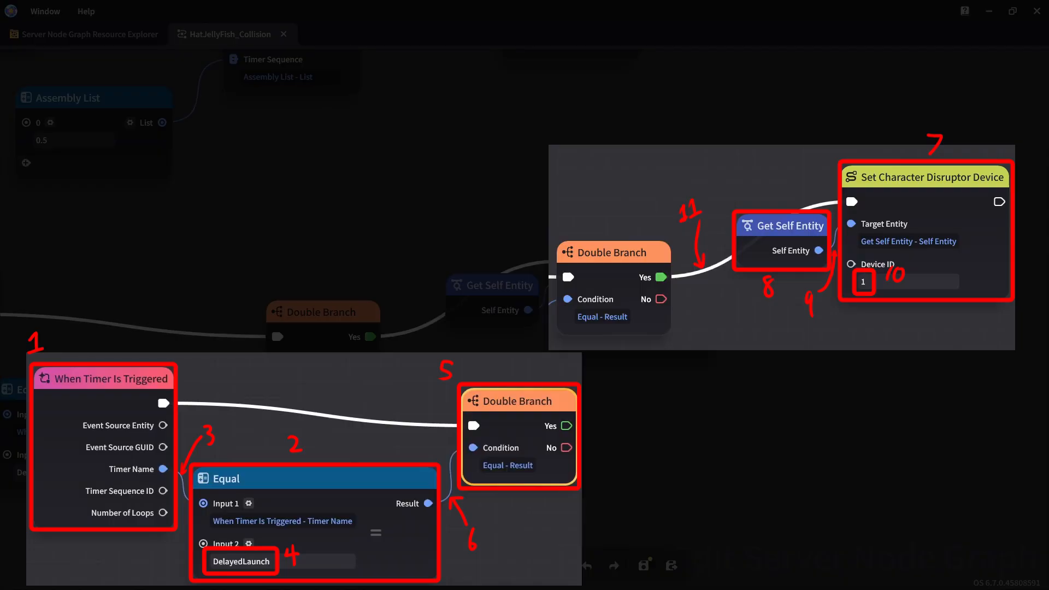
Step: Add a Start Timer node after Set Character Disruptor Device and feed its Target Entity from a new Get Self Entity node
text(start timer)
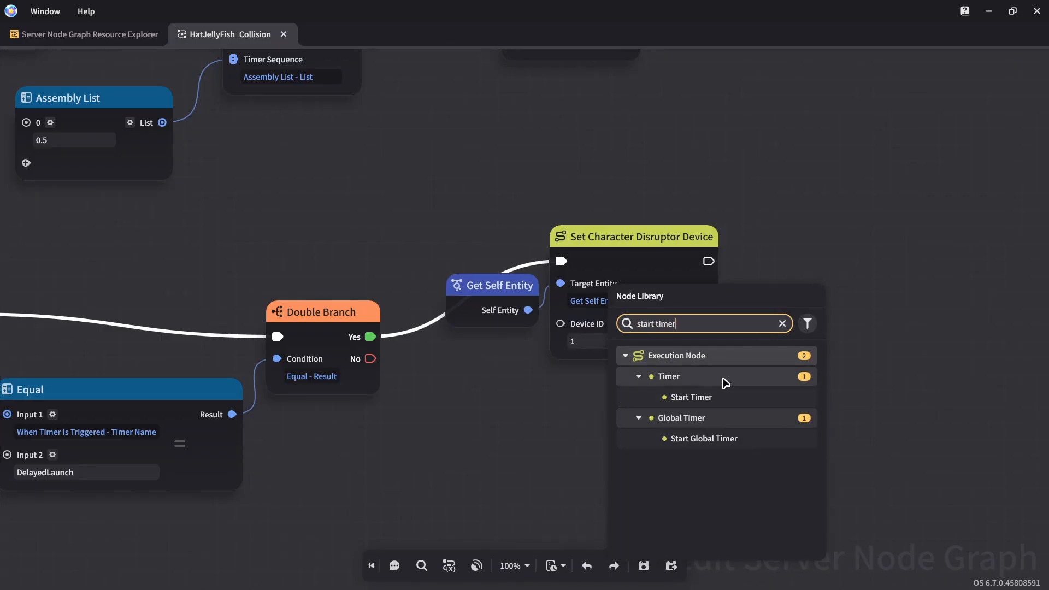
click(704, 396)
drag(897, 282, 772, 288)
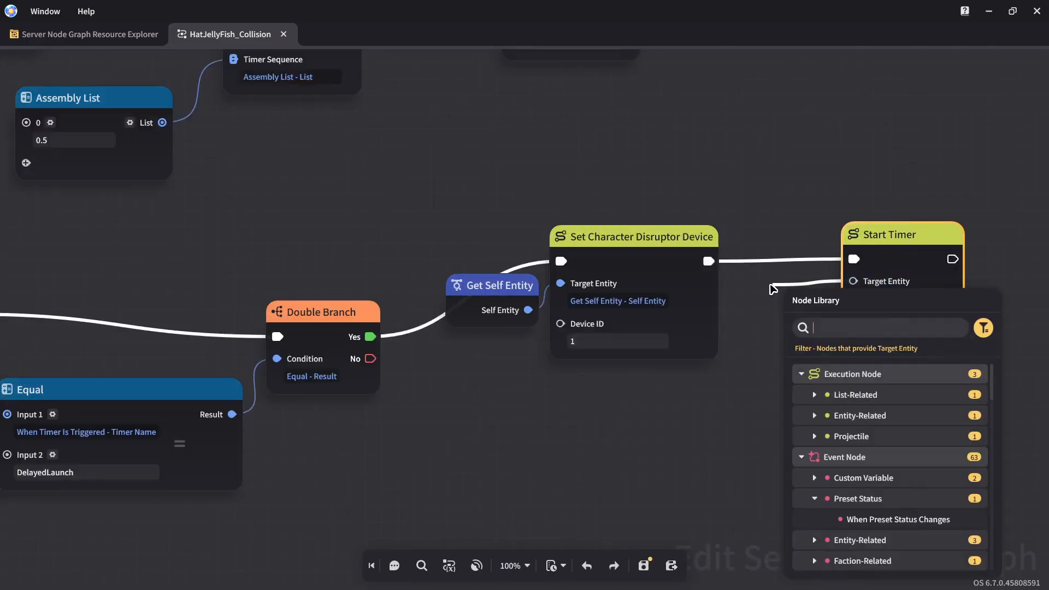
text(self)
click(808, 564)
drag(812, 327, 778, 320)
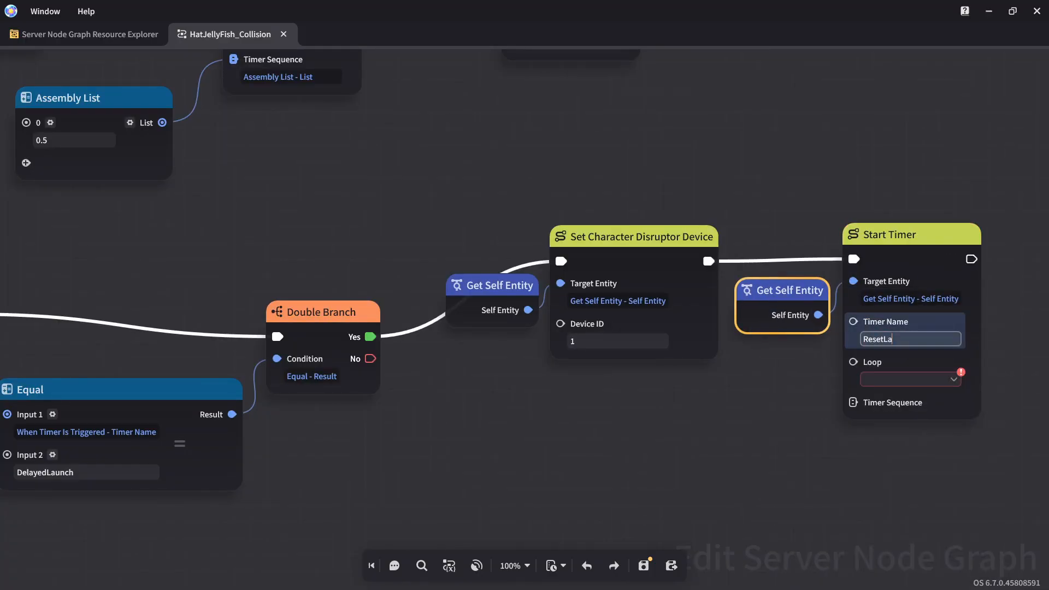
Step: Set the new Start Timer node's Timer Name to ResetLaunch and its Loop option to No
click(891, 383)
click(888, 394)
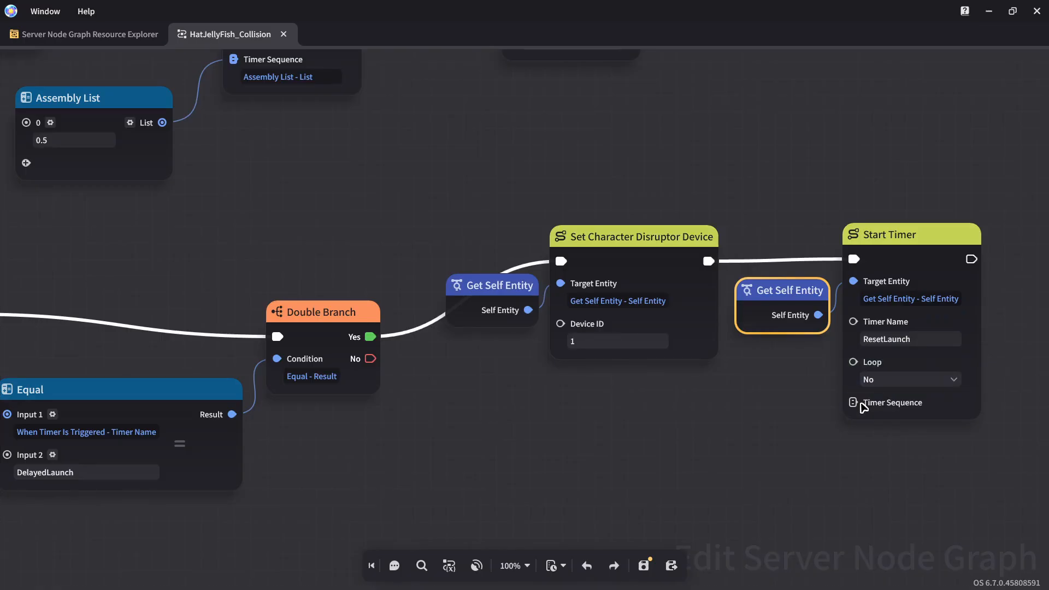
Step: Feed the ResetLaunch timer's Timer Sequence from a new Assembly List node with entry 0 set to 1
drag(852, 402, 626, 401)
scroll(841, 405, down, 1)
click(843, 403)
text(1)
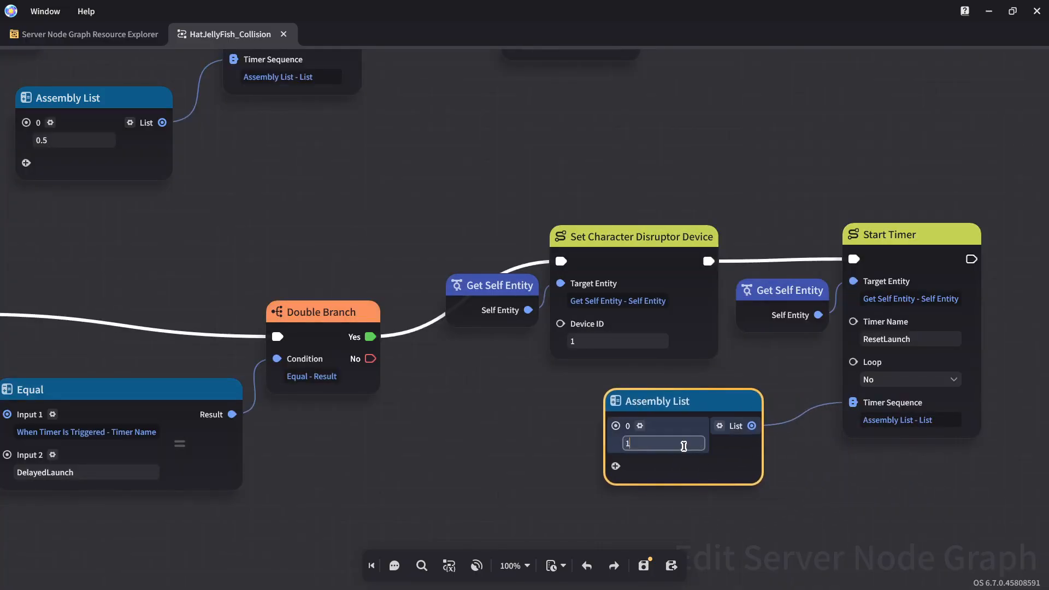
Step: Add a second Equal node fed by the Timer Name of When Timer Is Triggered and set its Input 2 to ResetLaunch
drag(406, 505, 809, 343)
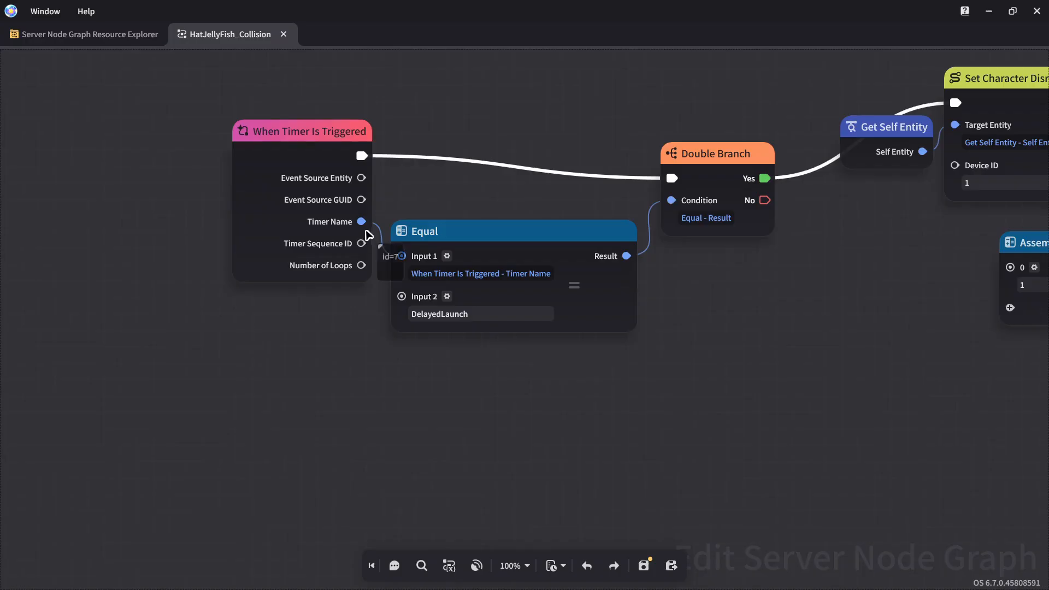
drag(361, 221, 439, 392)
text(equ)
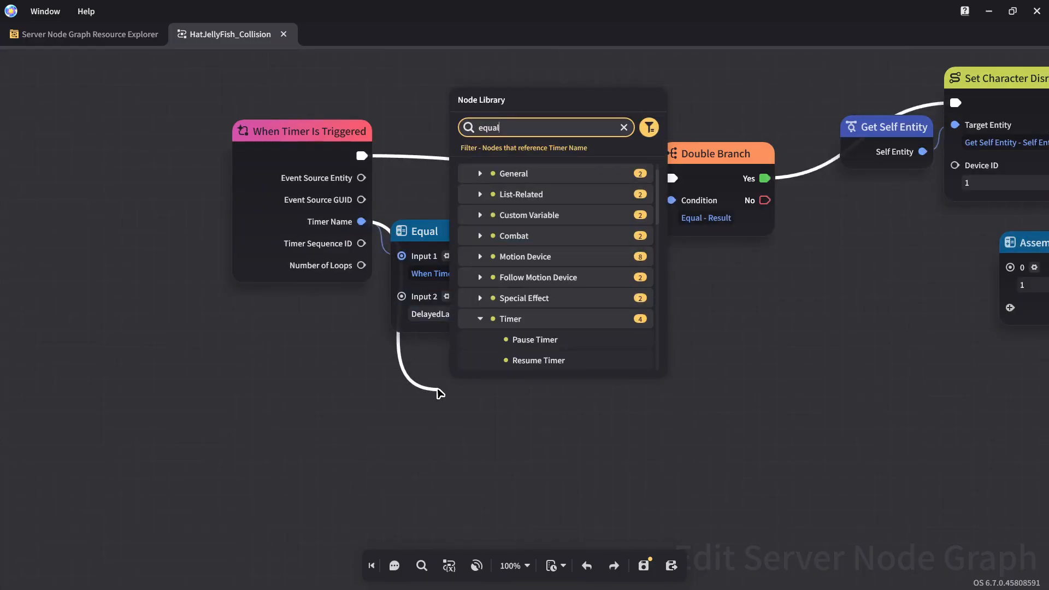
text(al)
click(558, 217)
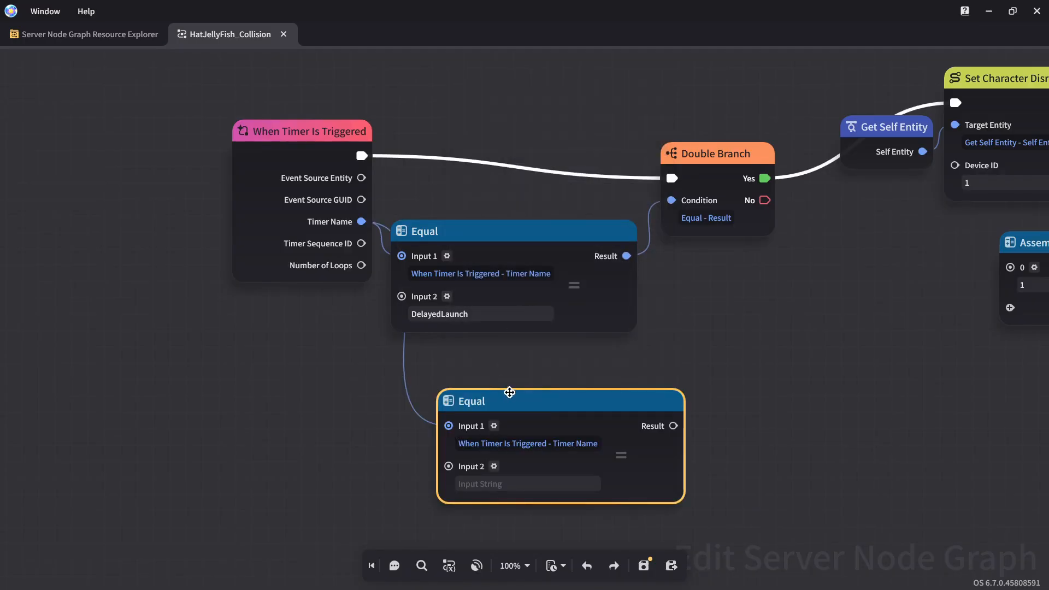
drag(510, 391, 470, 362)
click(467, 452)
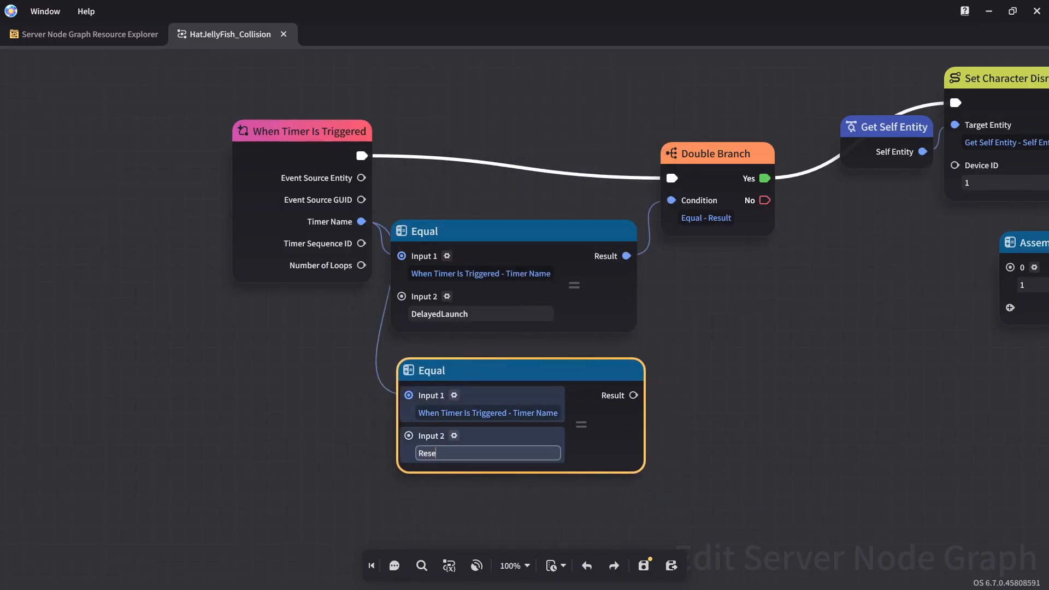
text(ResetLaunch)
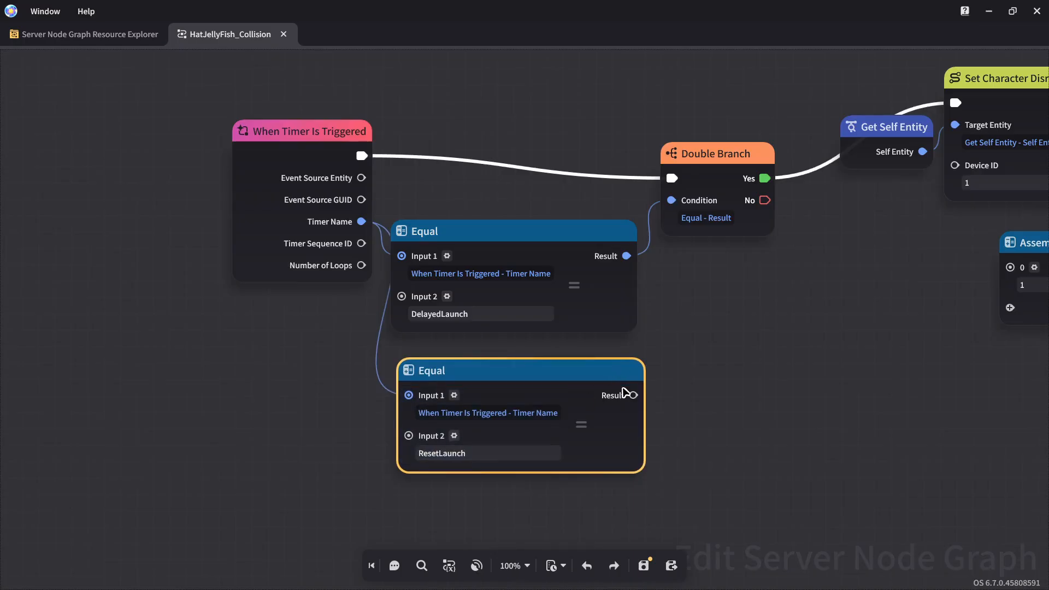
Step: Duplicate the Double Branch node, feed its Condition from the ResetLaunch Equal result, and run it from the first branch's No output
click(716, 165)
key(ctrl+c)
key(ctrl+v)
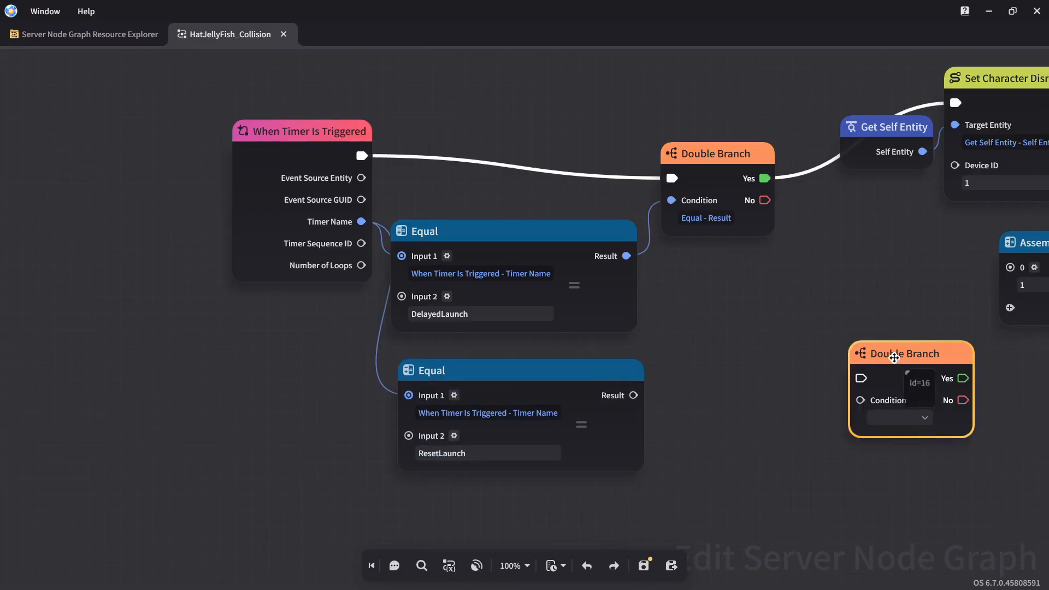
drag(889, 354, 809, 332)
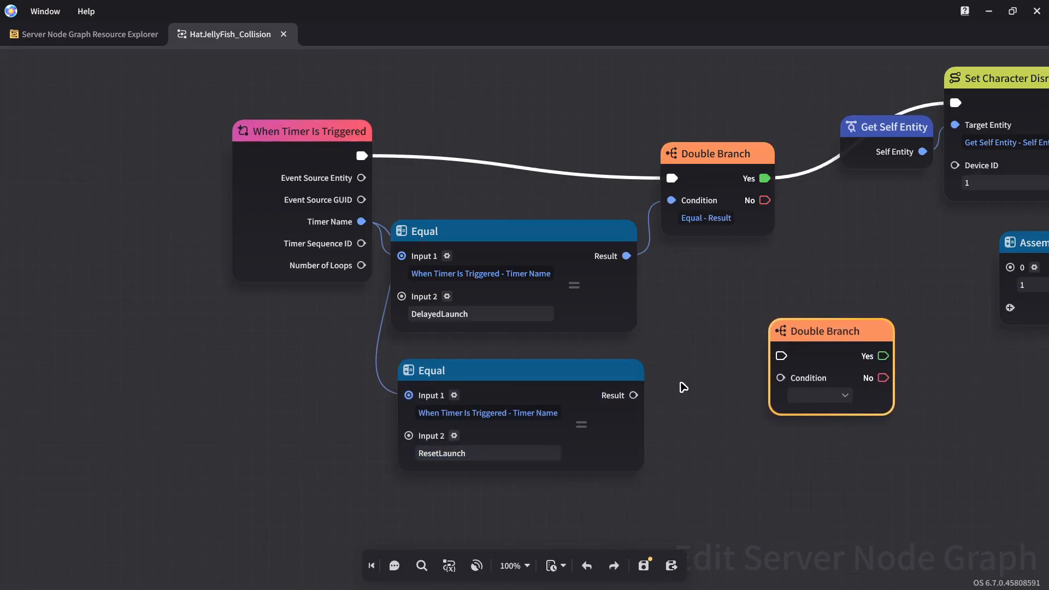
drag(633, 395, 807, 388)
drag(765, 200, 781, 356)
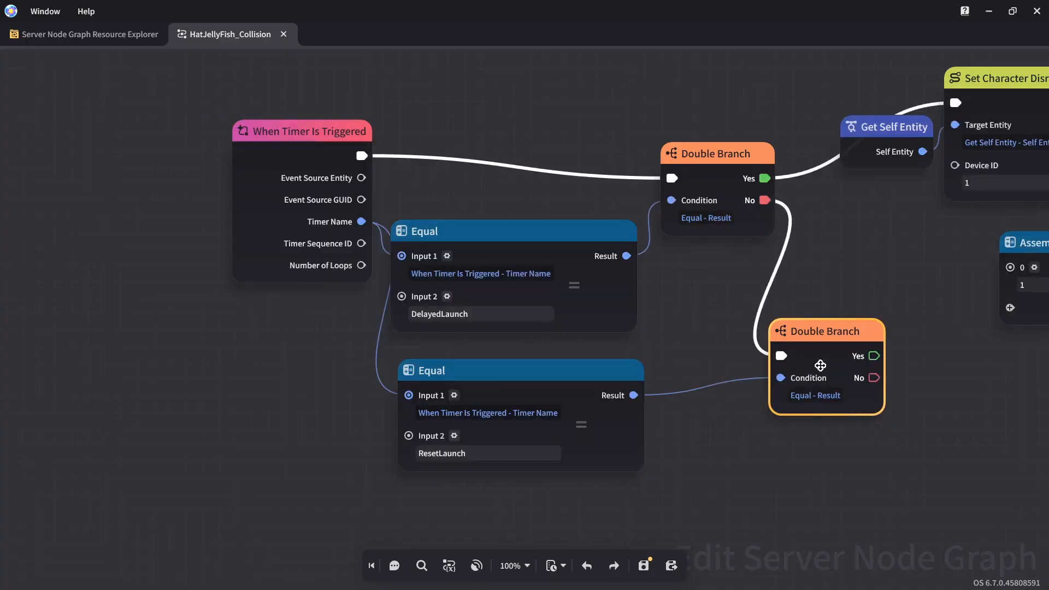
Step: Duplicate Set Character Disruptor Device with its Get Self Entity node and run the copy from the second Double Branch's Yes output
right_drag(923, 385, 541, 334)
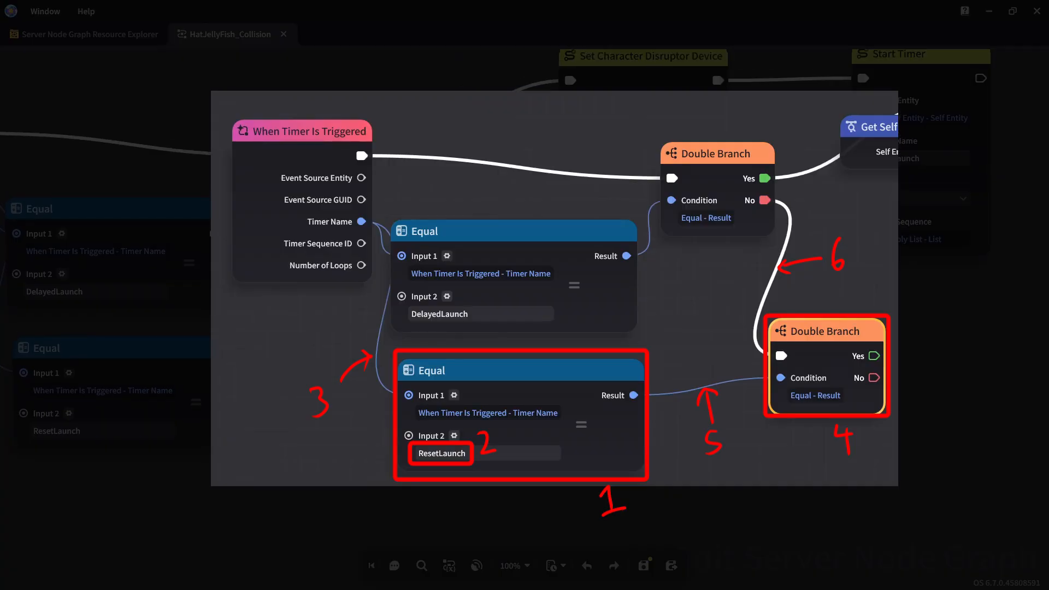
right_drag(537, 259, 533, 290)
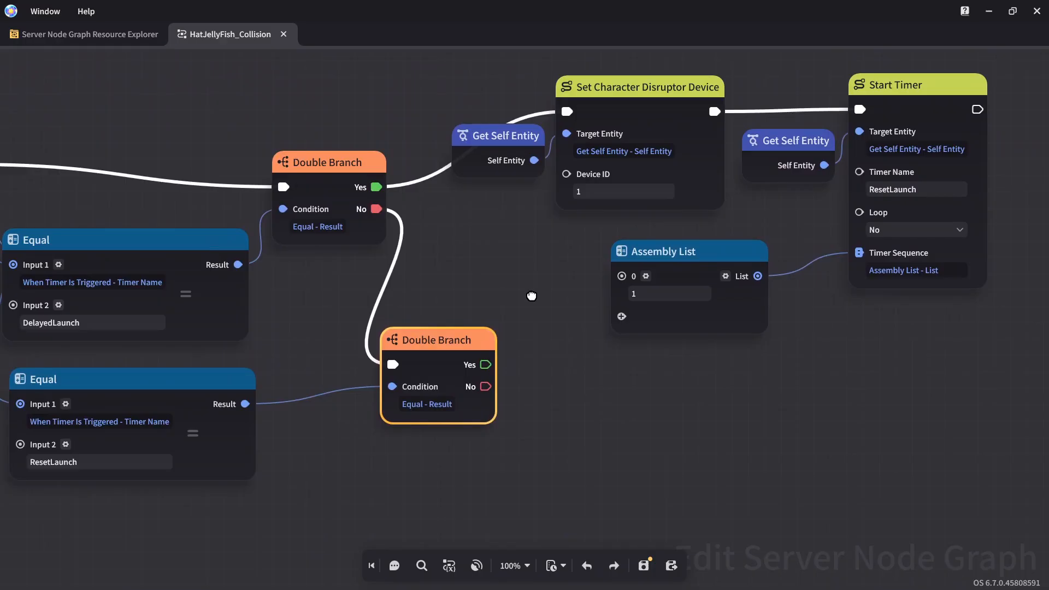
right_drag(532, 295, 520, 333)
drag(492, 90, 551, 169)
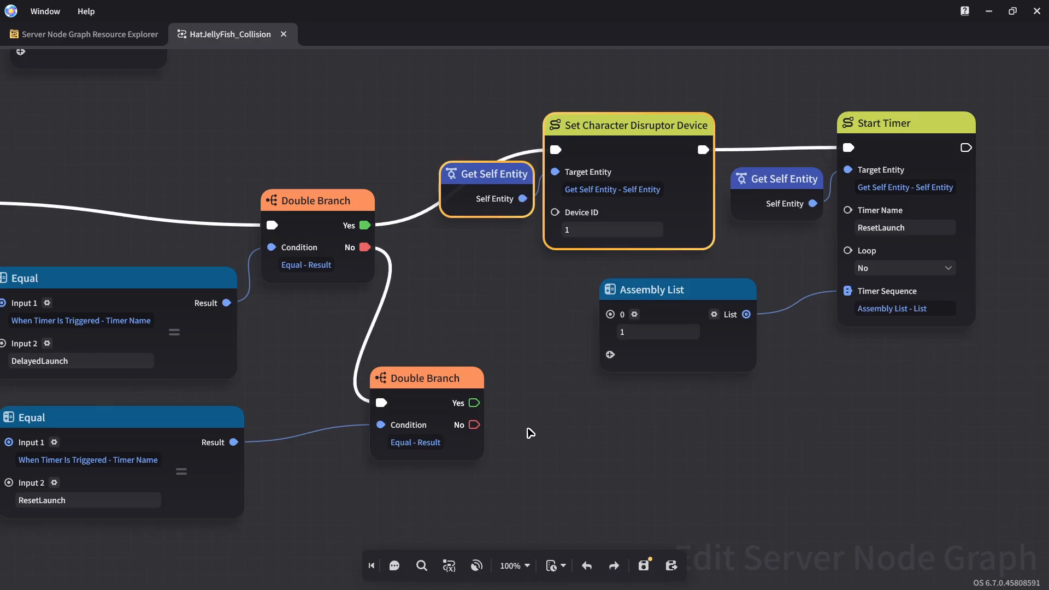
right_drag(529, 433, 526, 288)
key(ctrl+v)
drag(524, 302, 713, 445)
drag(689, 334, 626, 301)
drag(471, 257, 577, 328)
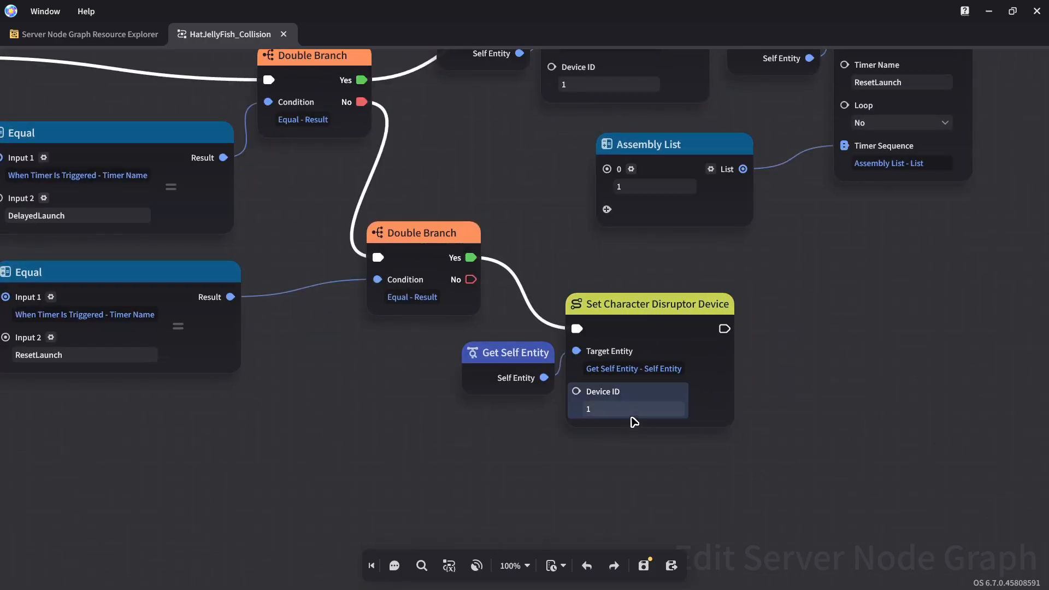
Step: Set the Device ID of the copied Set Character Disruptor Device node to 0
double_click(632, 409)
text(0)
click(545, 219)
Step: Duplicate Set Preset Status with its Get Self Entity node and run the copy after the second Set Character Disruptor Device
right_drag(503, 234, 523, 373)
right_drag(497, 129, 536, 413)
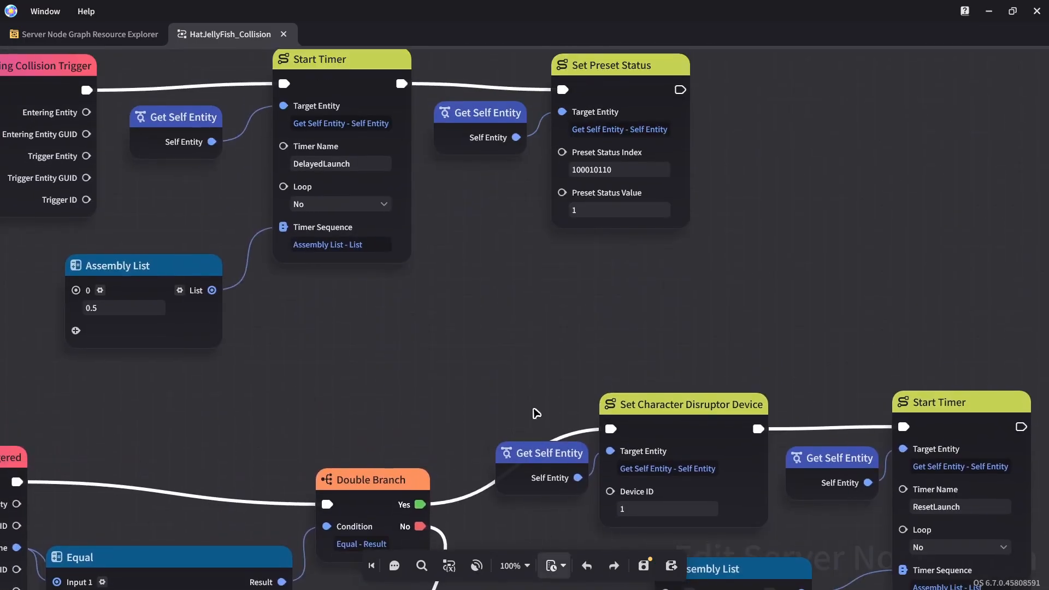
right_drag(477, 317, 485, 372)
drag(487, 331, 654, 123)
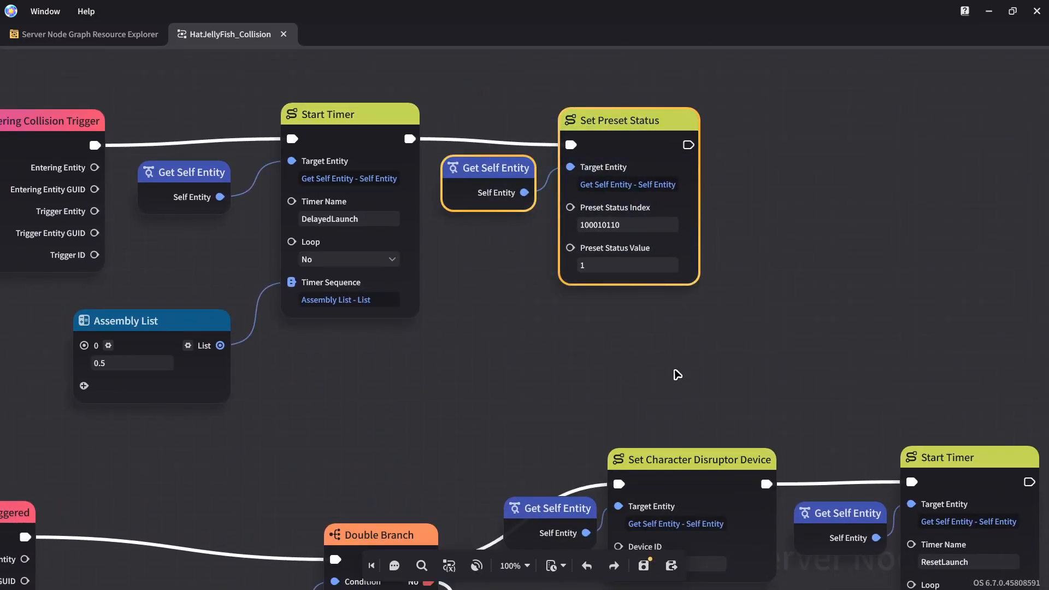
right_drag(701, 442, 678, 156)
right_drag(839, 452, 639, 313)
key(ctrl+v)
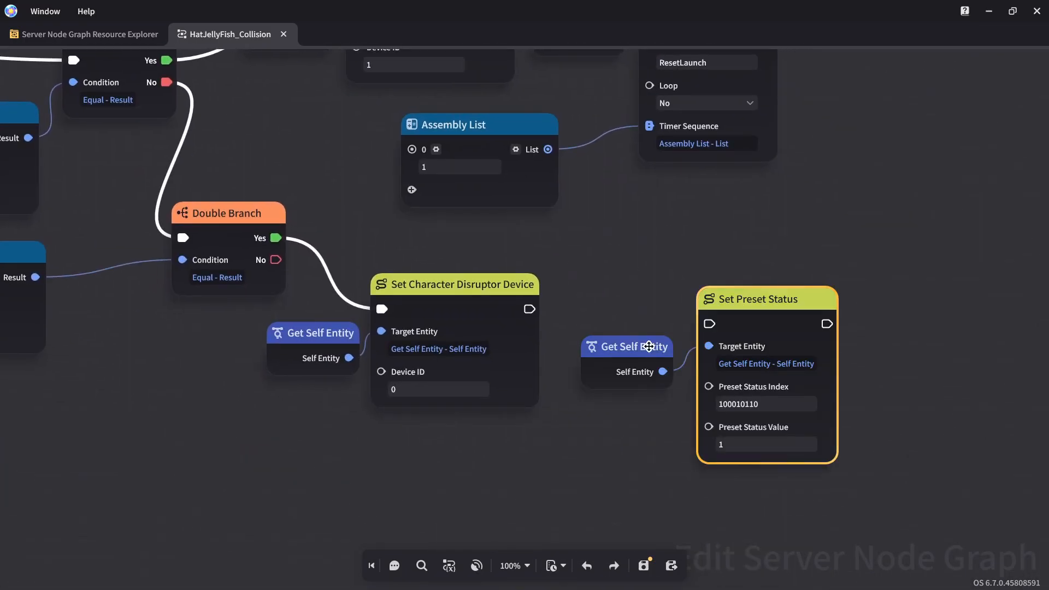
drag(530, 309, 709, 323)
Step: Set the Preset Status Value of the copied Set Preset Status node to 0
click(731, 445)
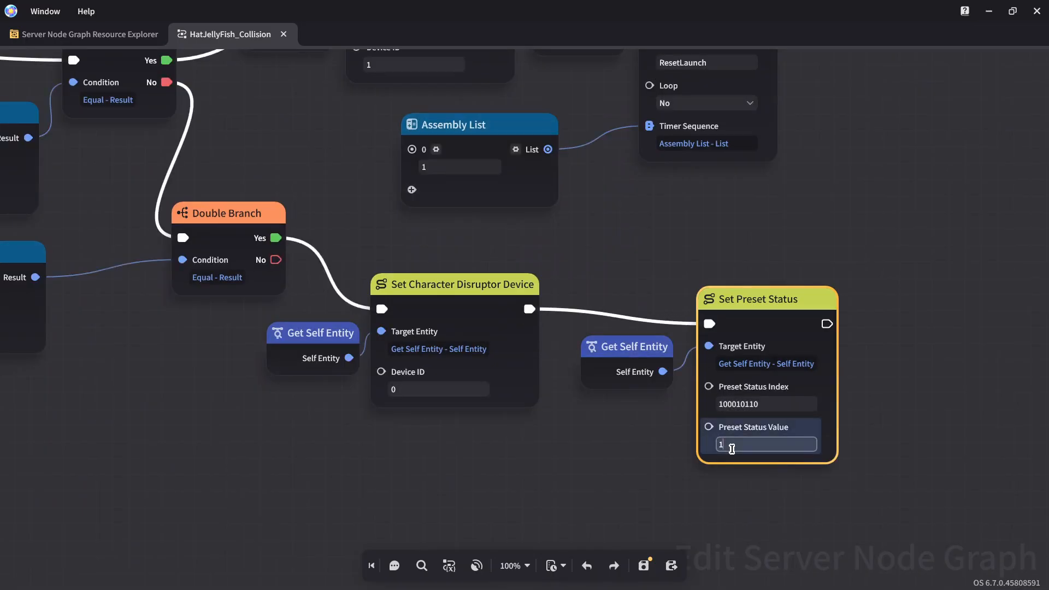
key(BackSpace)
text(0)
click(642, 454)
Step: Move the copied Set Preset Status and Get Self Entity nodes closer to the disruptor node and save the node graph
drag(598, 266, 744, 419)
drag(733, 300, 704, 288)
click(599, 219)
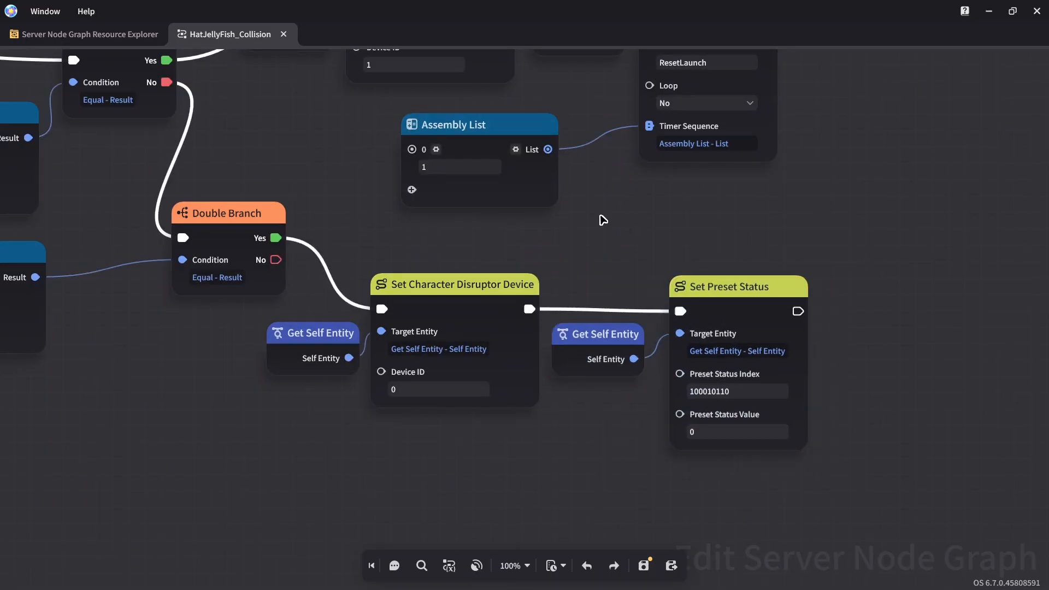
key(ctrl+s)
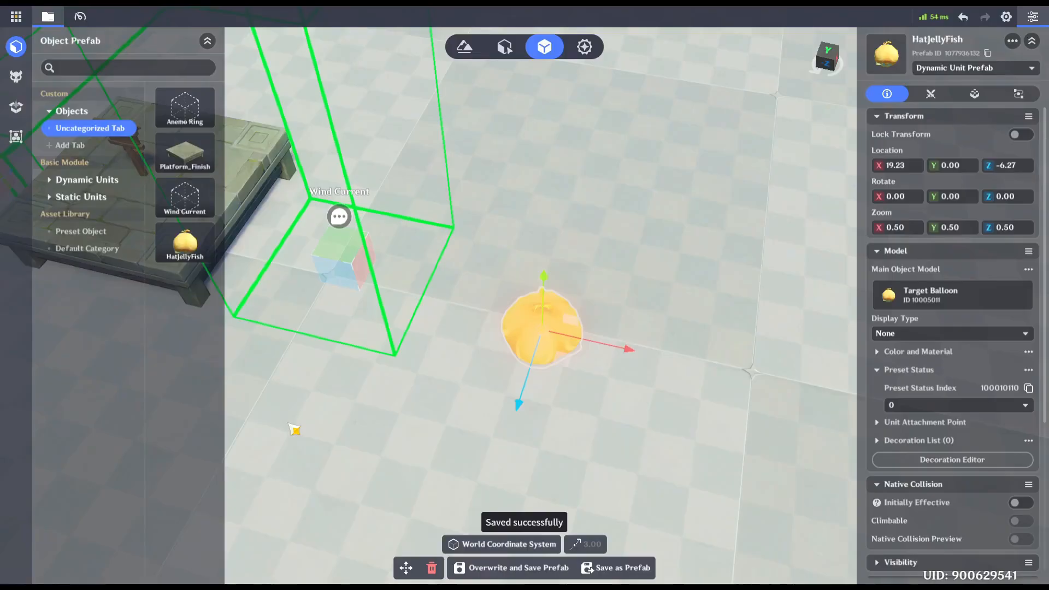
Step: Attach the HatJellyFish_Collision node graph to the HatJellyFish prefab and overwrite the saved prefab with the changes
click(1017, 95)
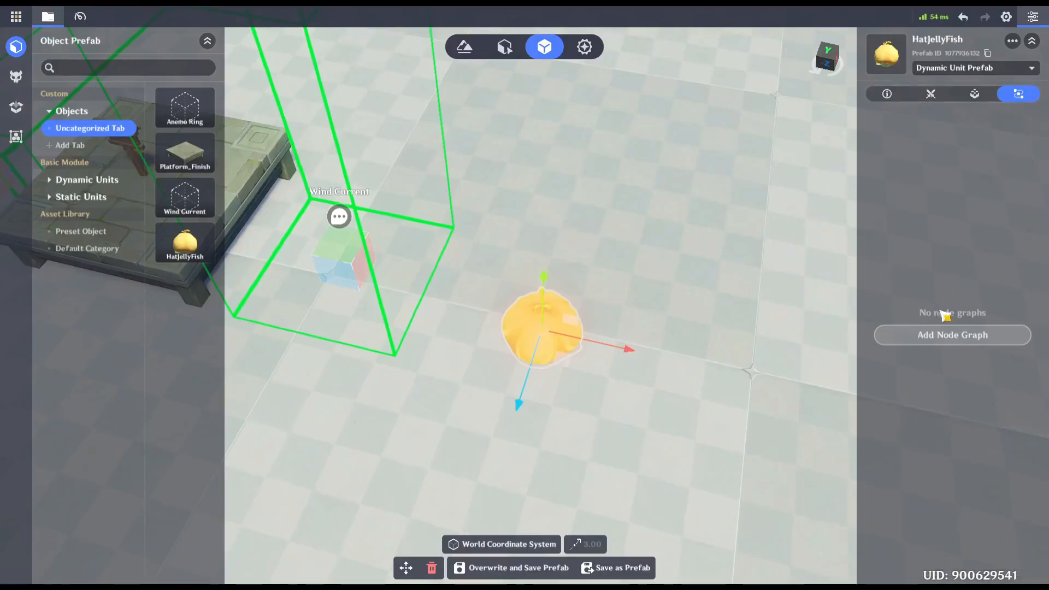
click(948, 334)
click(776, 404)
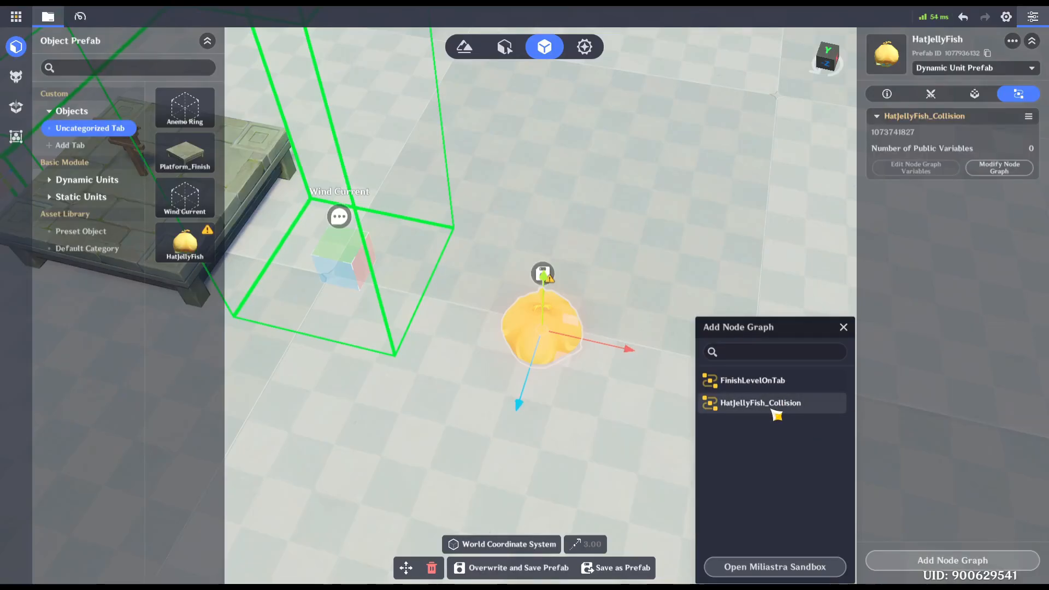
click(512, 568)
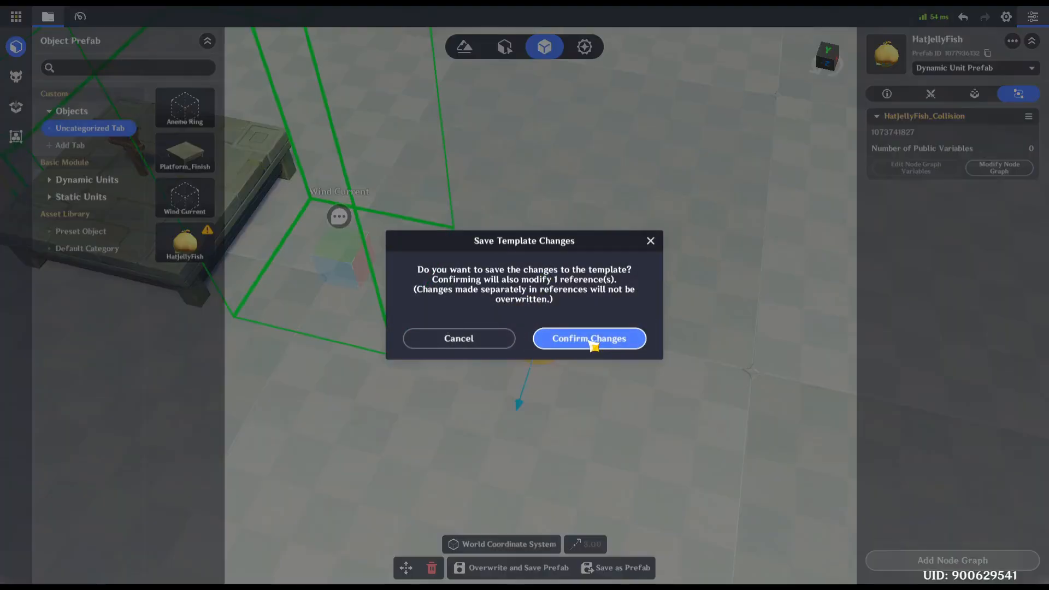
click(591, 339)
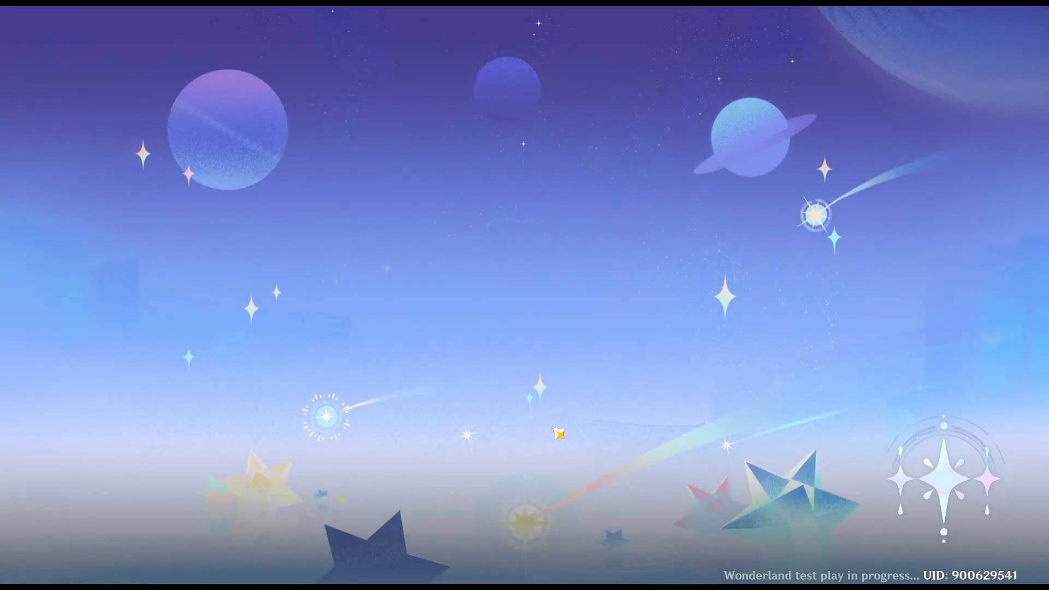
Step: Test play the level by moving the character onto the HatJellyFish, and abandon the challenge to return to editing
key(w)
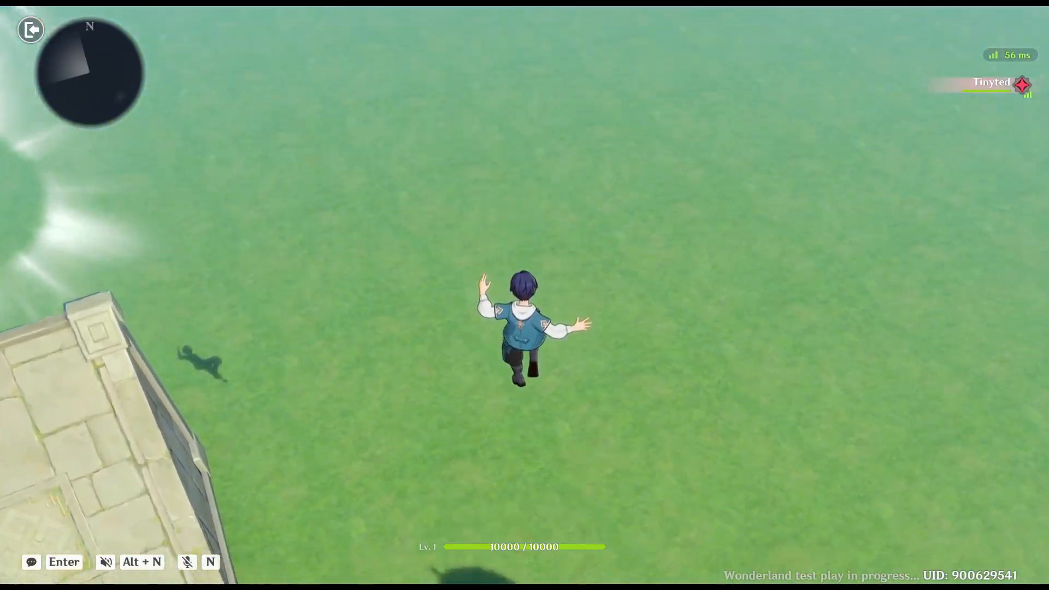
key(Escape)
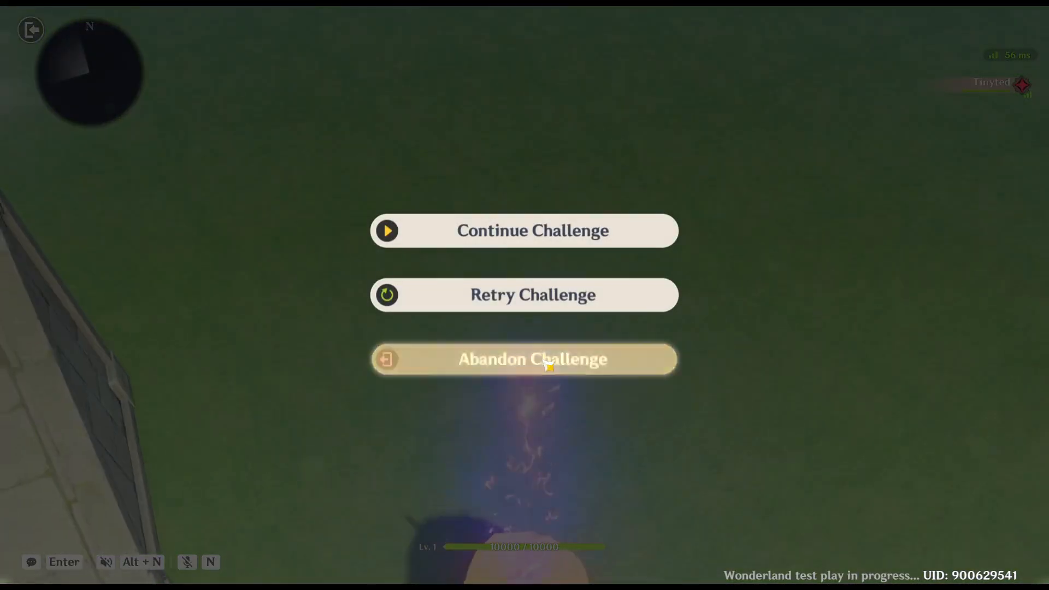
click(548, 365)
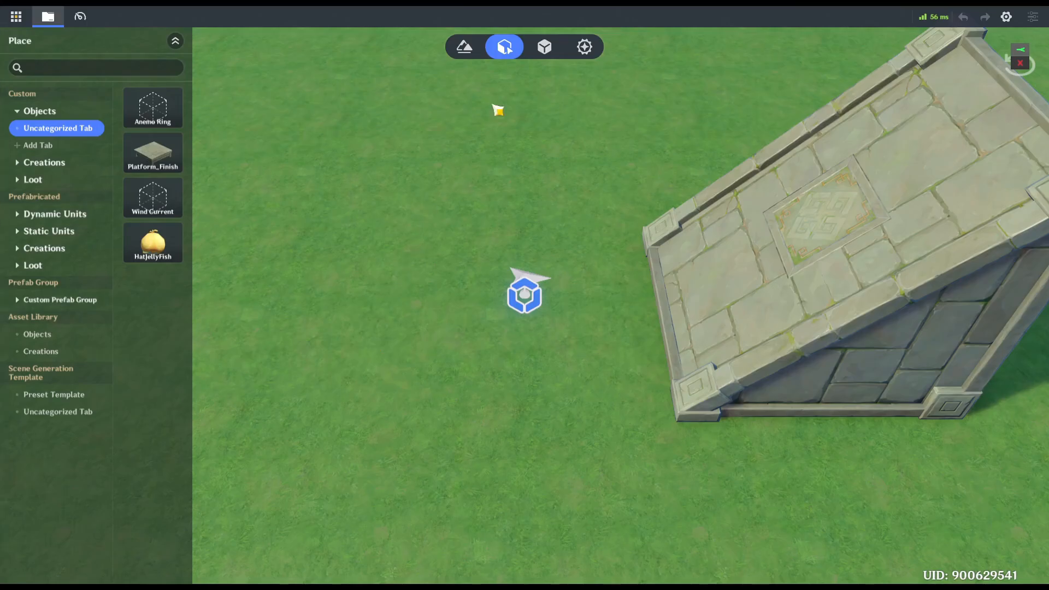
Step: Place an Empty Model from the Other category of dynamic units beside the HatJellyFish in the prefab library scene
click(544, 46)
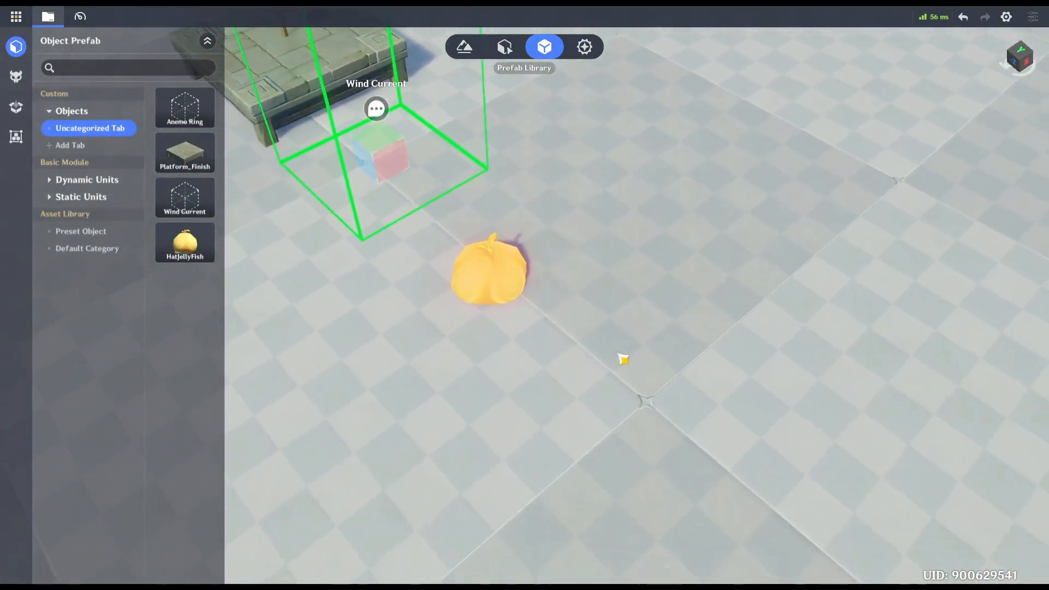
click(86, 180)
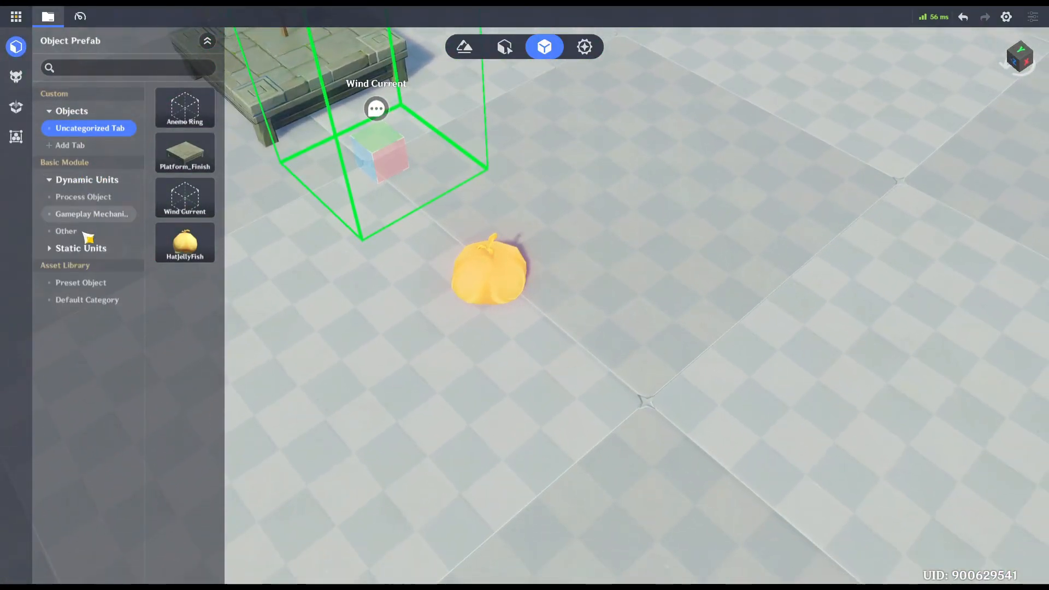
click(65, 230)
drag(184, 116, 583, 365)
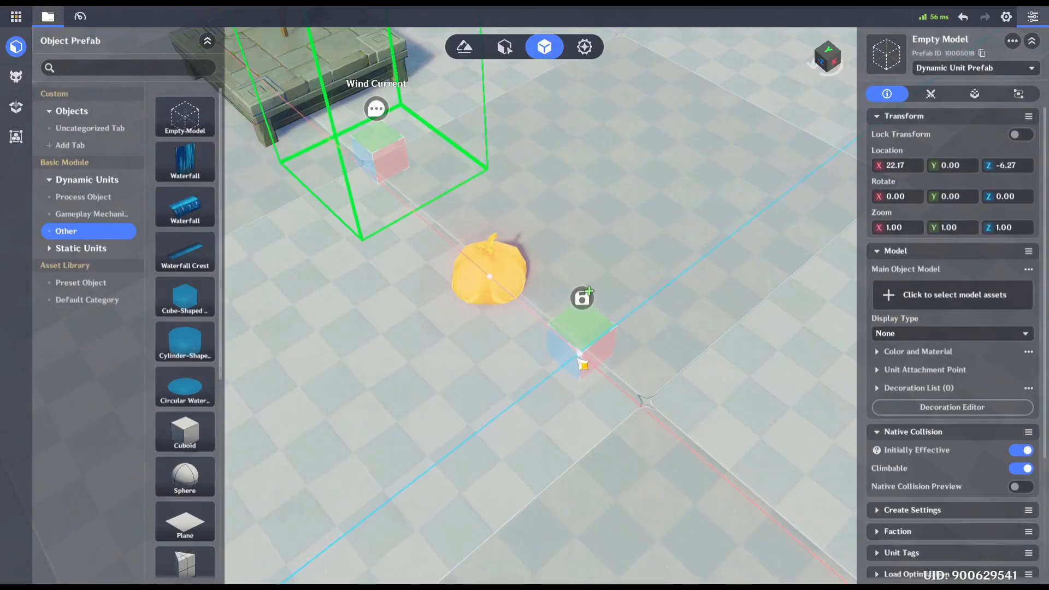
Step: Rename the empty model ForceField_Trap and turn off Initially Effective for its native collision
click(933, 40)
text(ForceField_Trap)
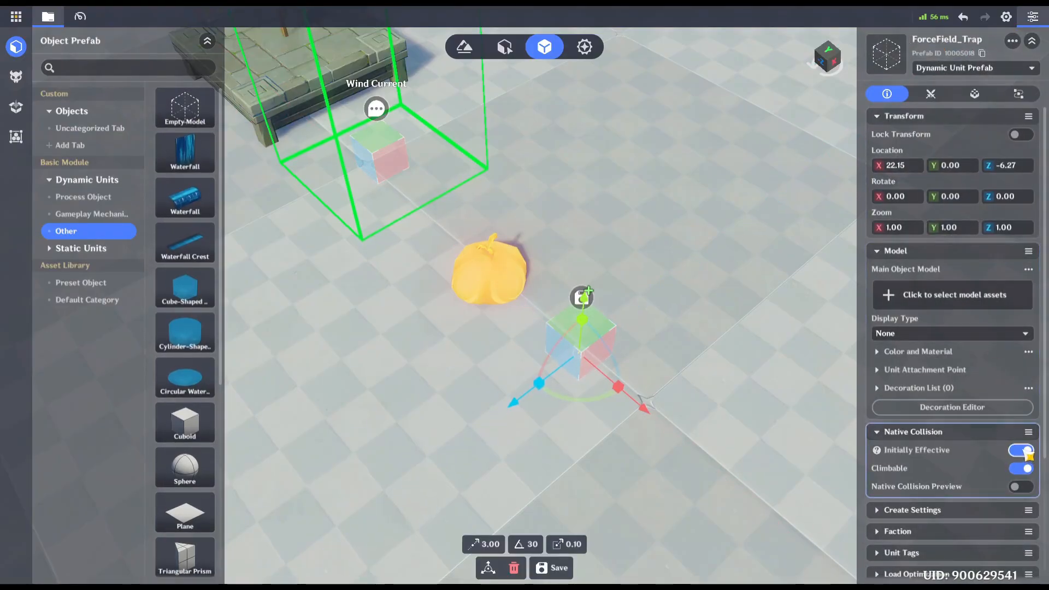
click(1022, 450)
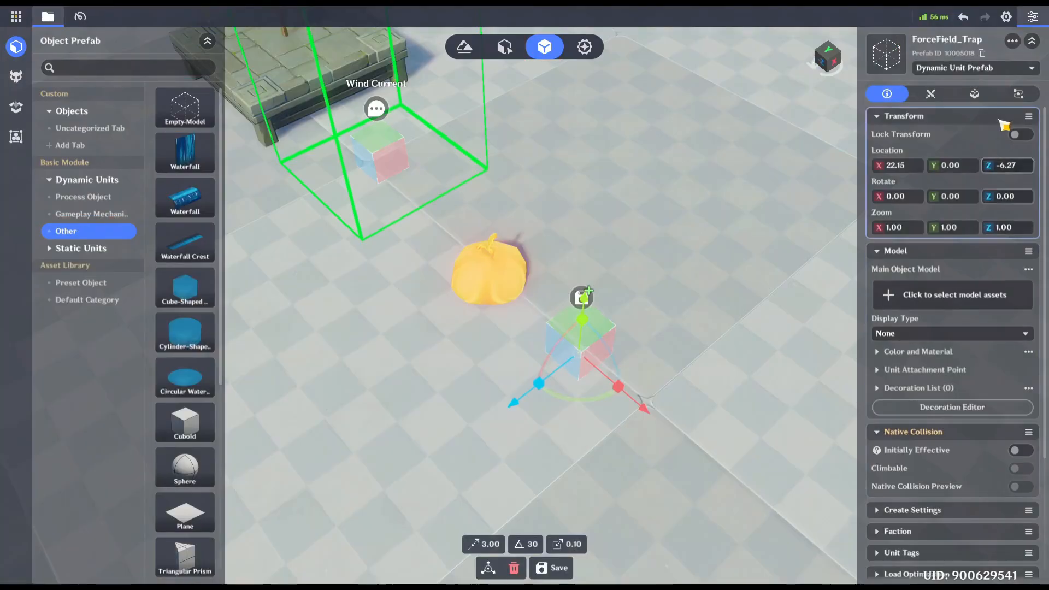
Step: Add a Character Disruptor Device component to ForceField_Trap
click(974, 94)
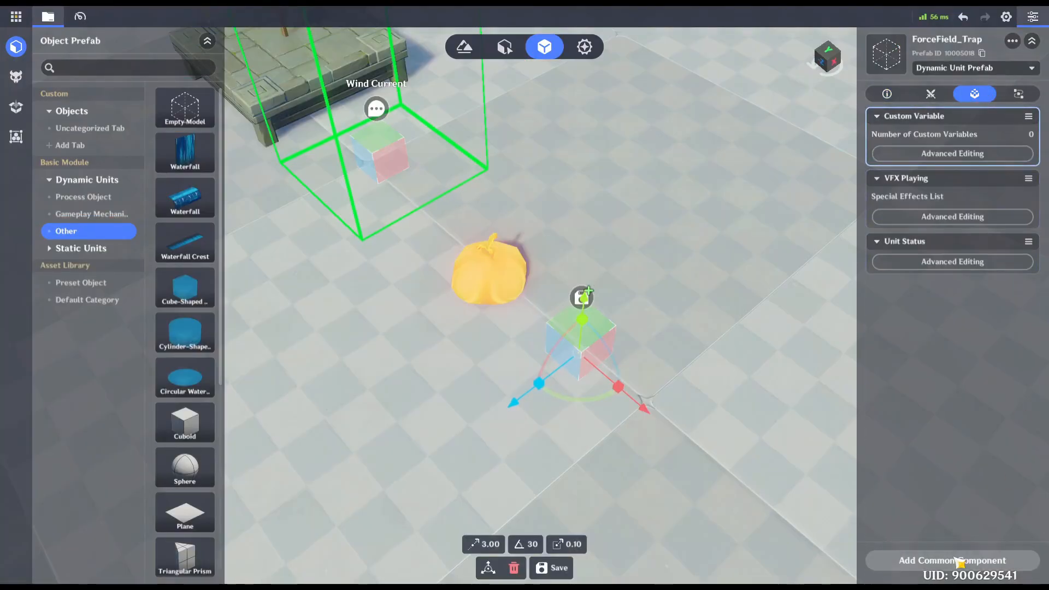
click(957, 561)
click(799, 515)
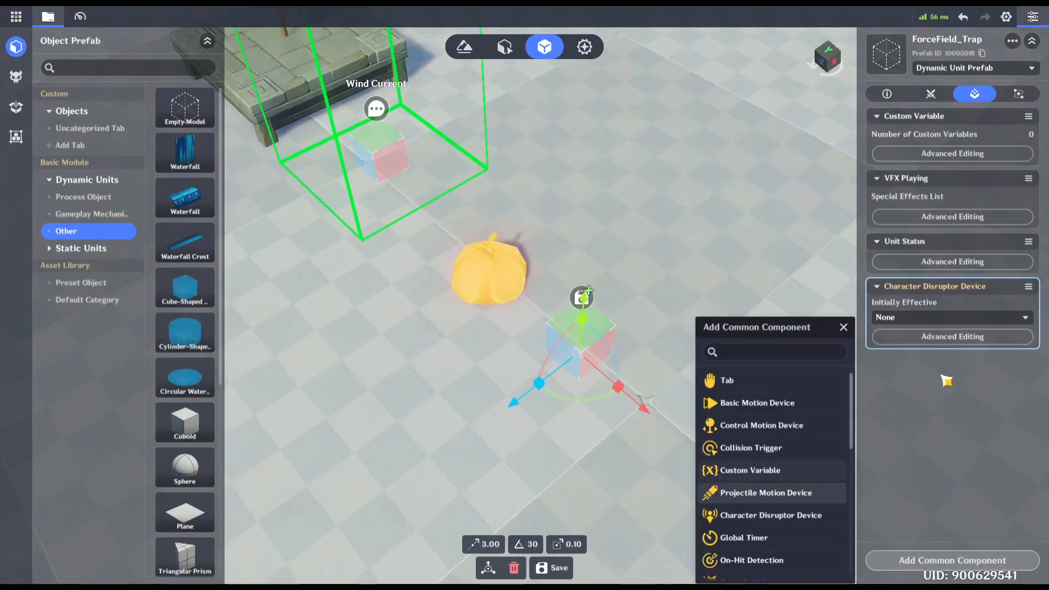
Step: Add a device to ForceField_Trap's disruptor device group and set its Device Type to Force Field Device
click(952, 337)
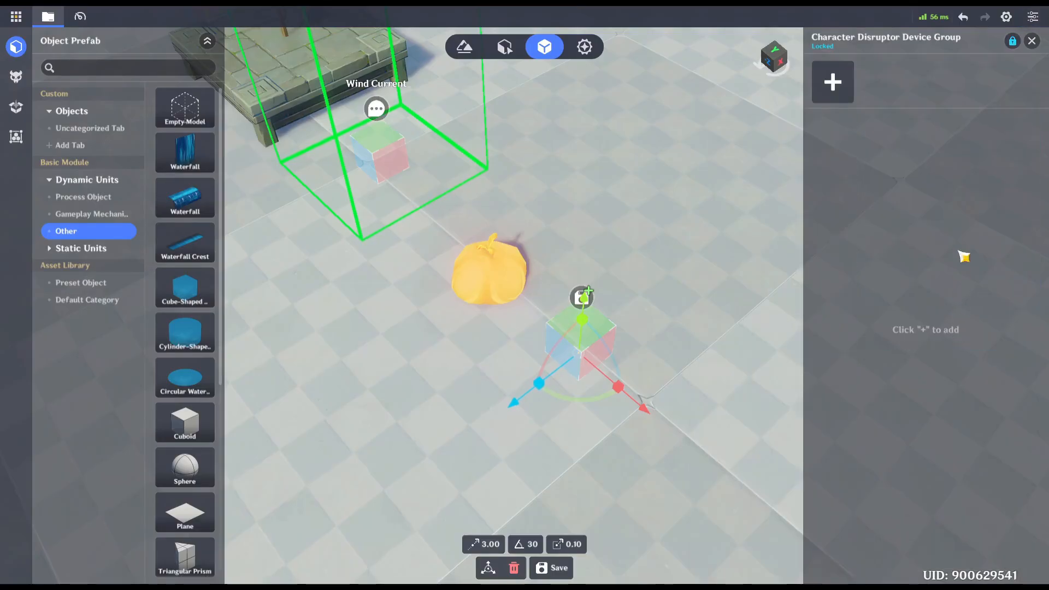
click(846, 82)
click(983, 198)
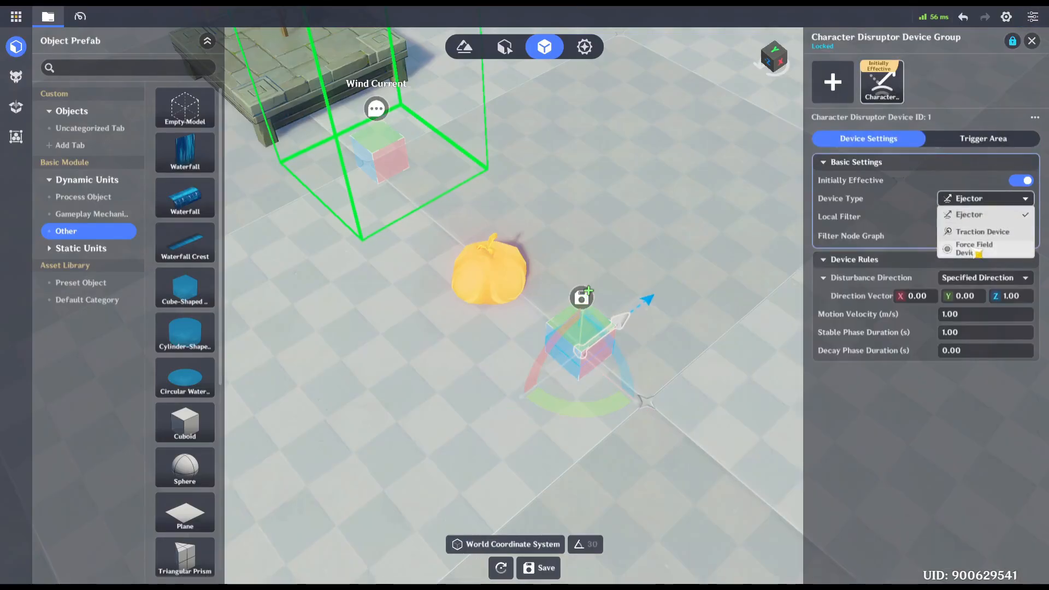
click(975, 248)
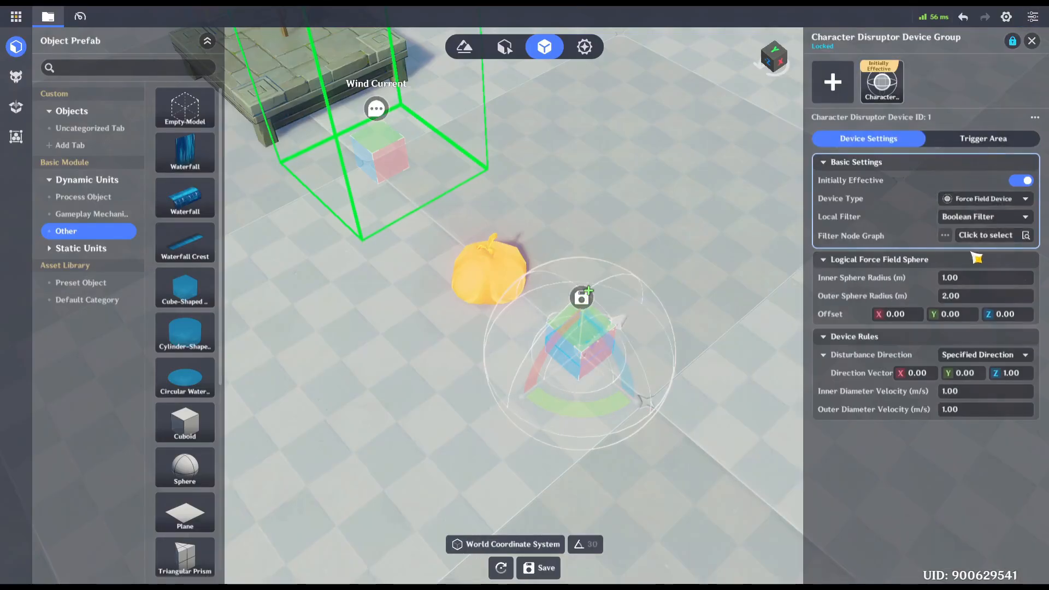
Step: Set the Inner Sphere Radius of the logical force field sphere to 2 m
click(962, 282)
text(2)
click(910, 299)
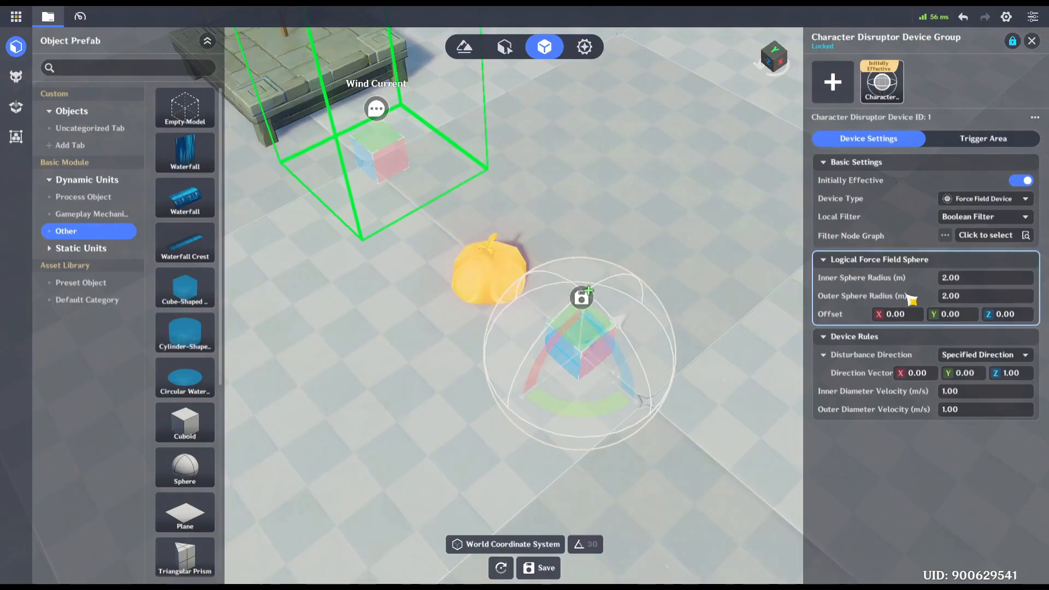
Step: Set Disturbance Direction to Line Connecting Sphere Center and the Trigger Area, with both inner and outer orientations Towards Sphere Center
click(986, 356)
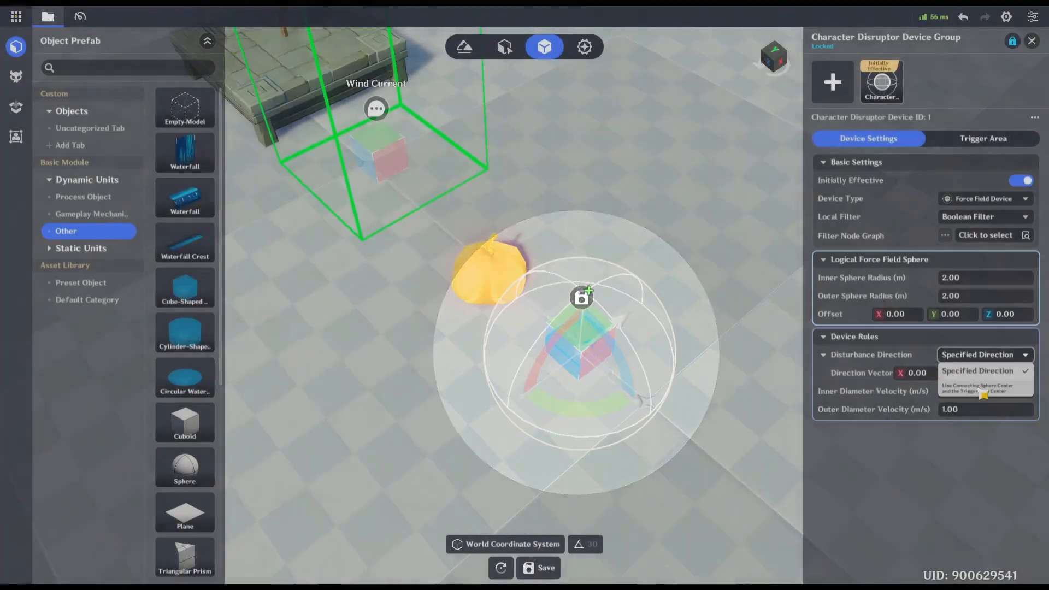
click(984, 390)
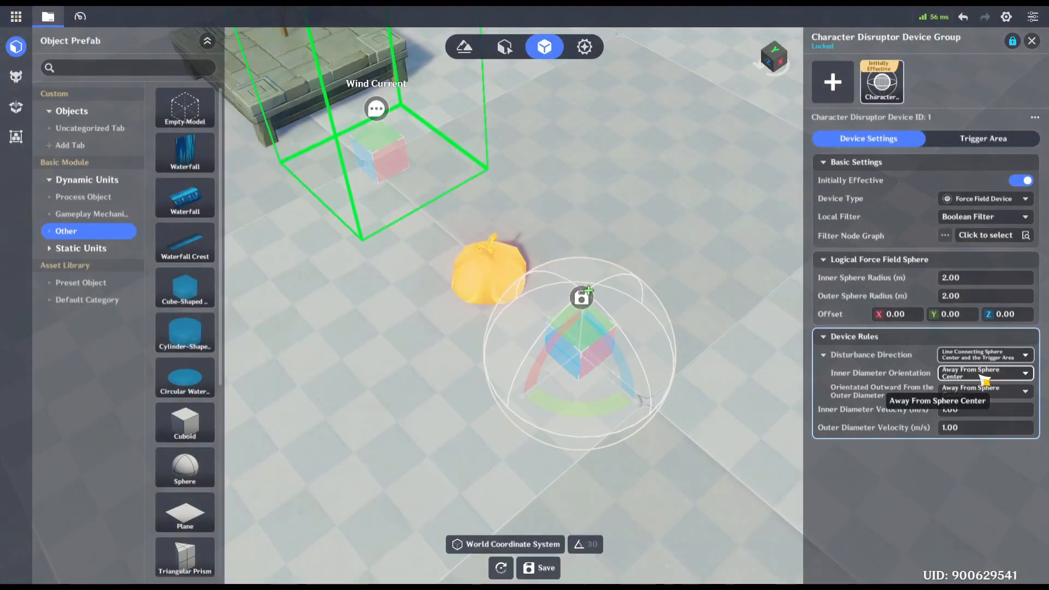
click(983, 373)
click(977, 410)
click(983, 391)
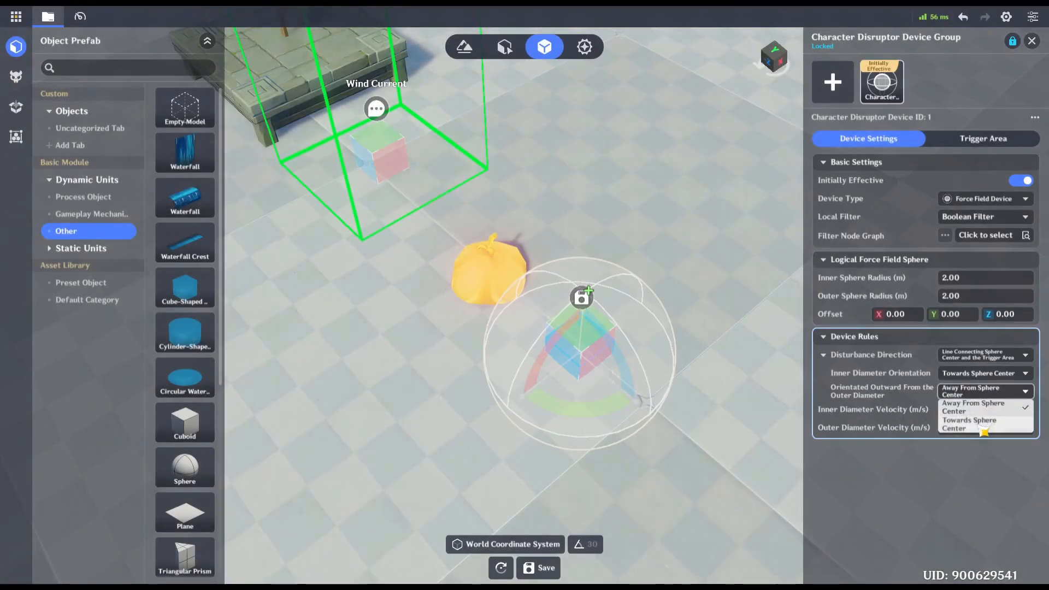
click(983, 429)
Step: Set both the Inner and Outer Diameter Velocity of the force field device to 8 m/s
click(975, 412)
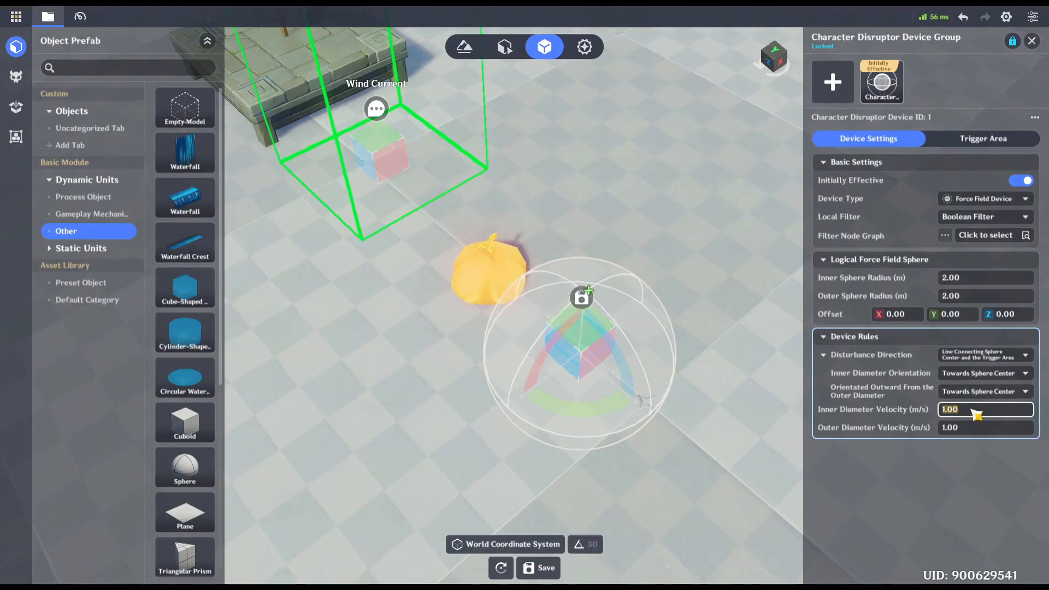
text(8)
click(975, 429)
text(8)
click(948, 460)
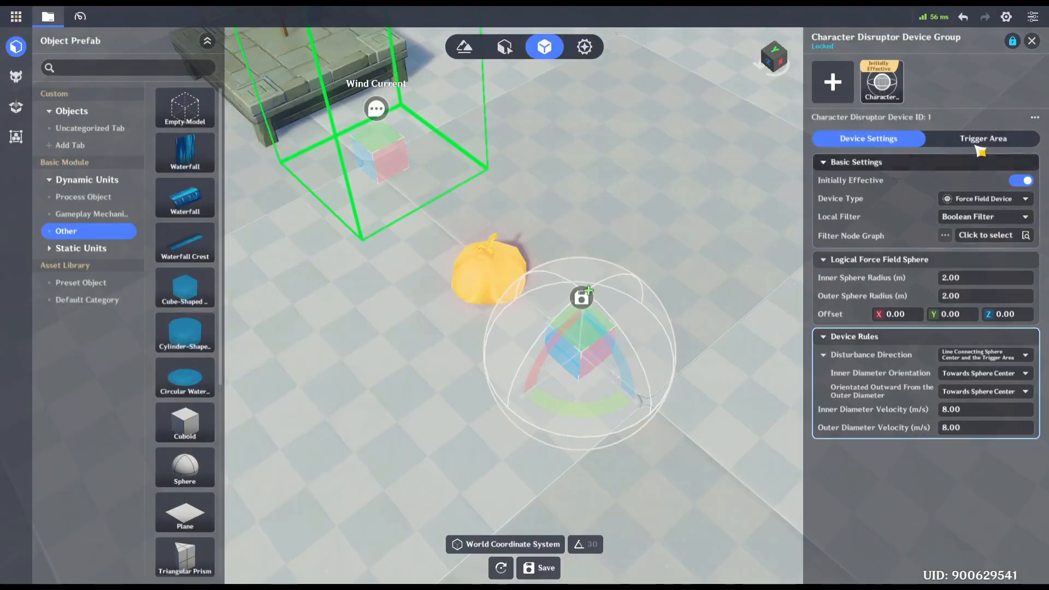
Step: Make the force field device's trigger area a Sphere with radius 2 and save ForceField_Trap as a prefab
click(980, 140)
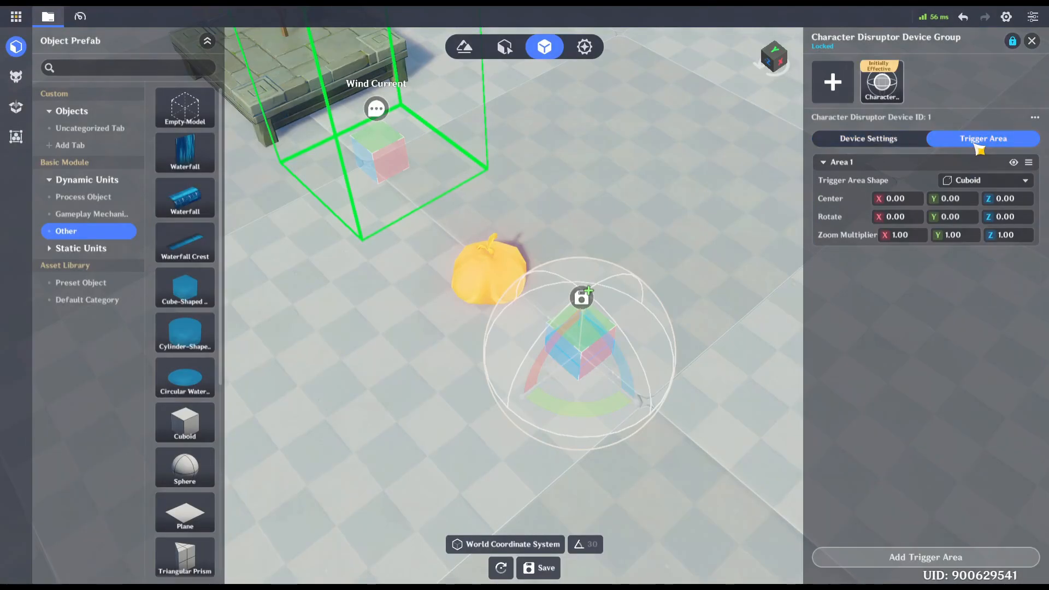
click(983, 182)
click(972, 216)
click(970, 215)
text(2)
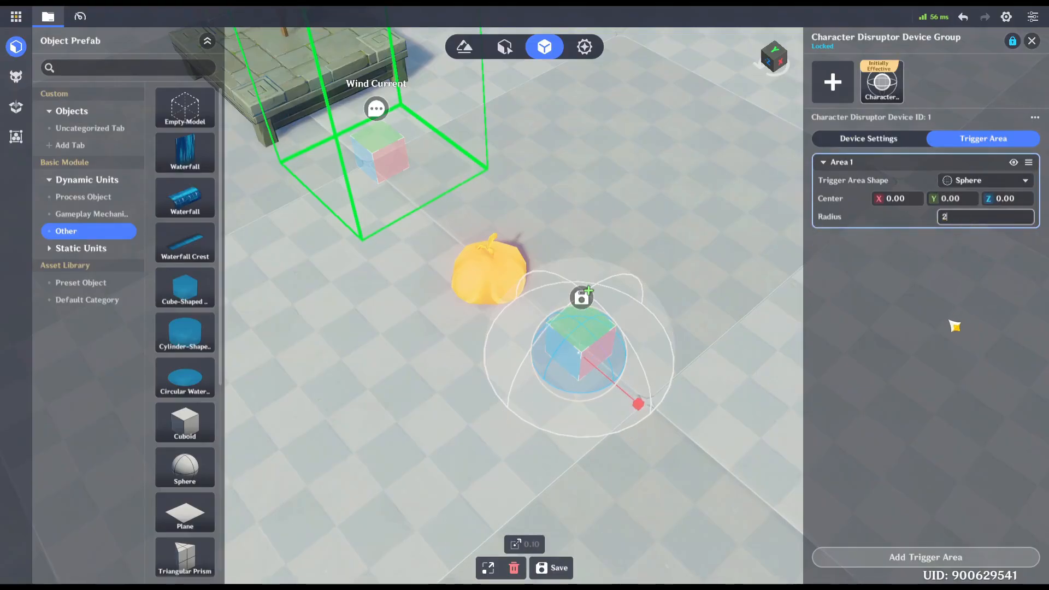
click(948, 322)
click(560, 571)
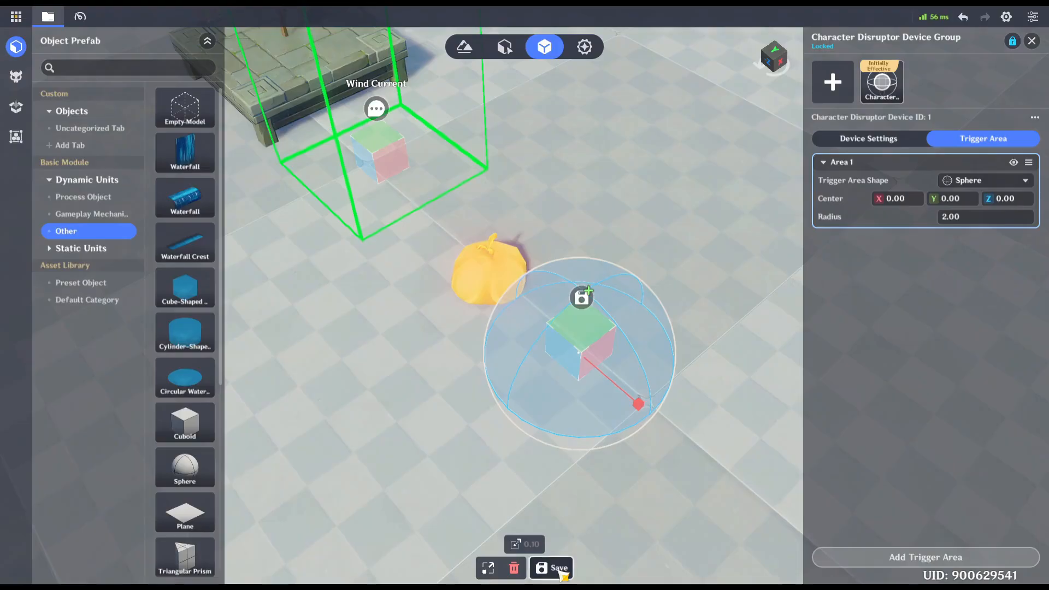
click(566, 360)
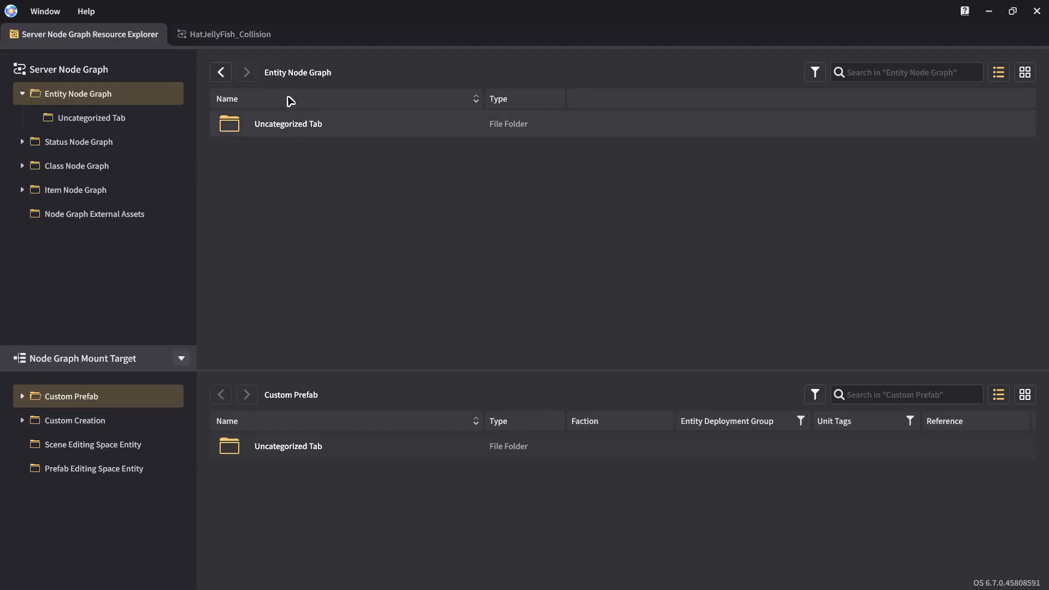
Step: In the server node graph explorer, create an entity node graph named HatJellyFish_Created in the Uncategorized Tab folder
double_click(268, 120)
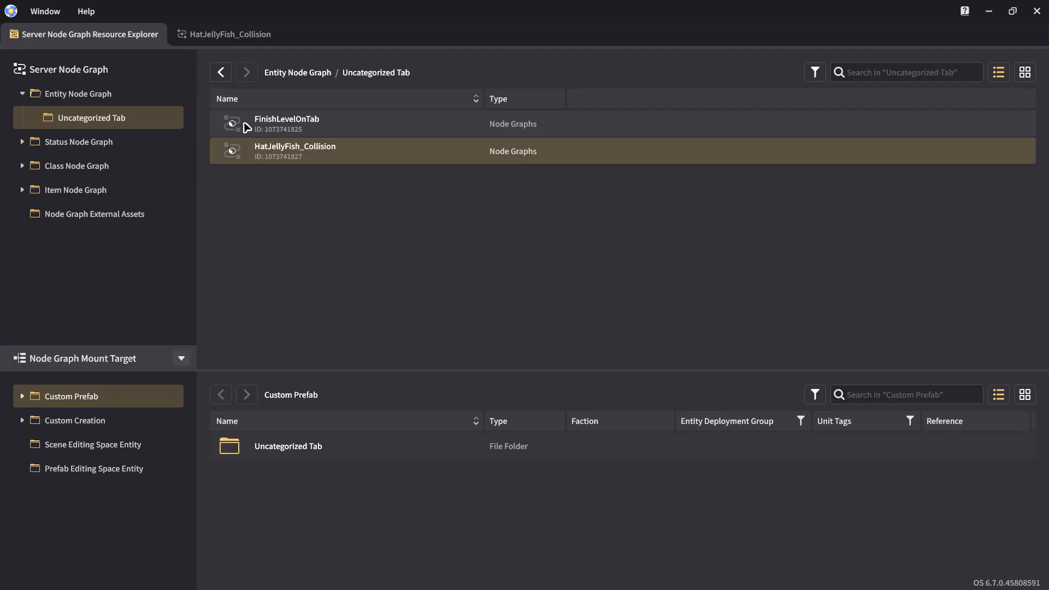
right_click(272, 191)
click(296, 200)
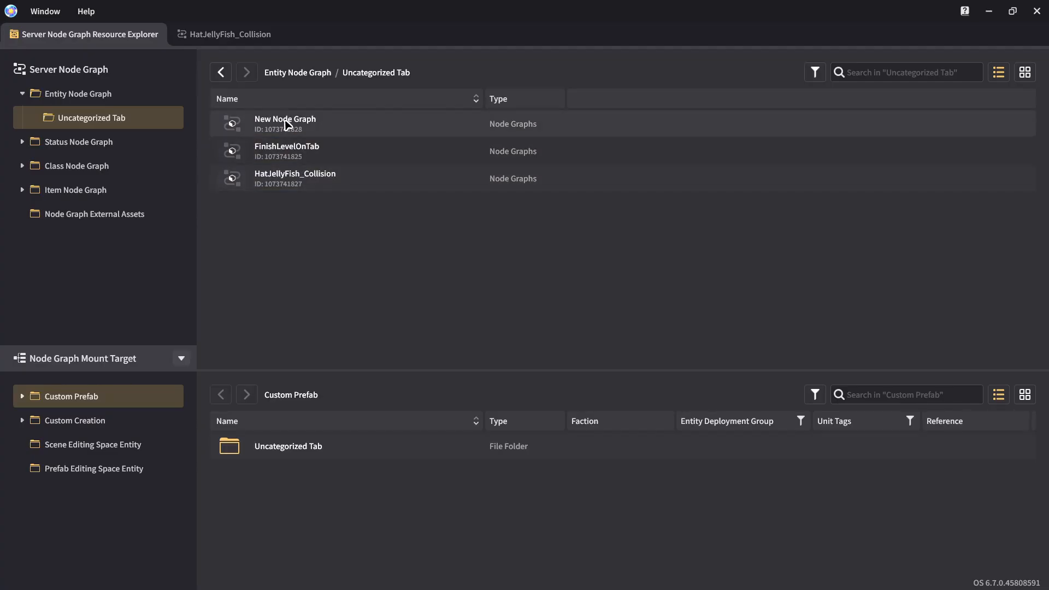
right_click(287, 125)
click(311, 151)
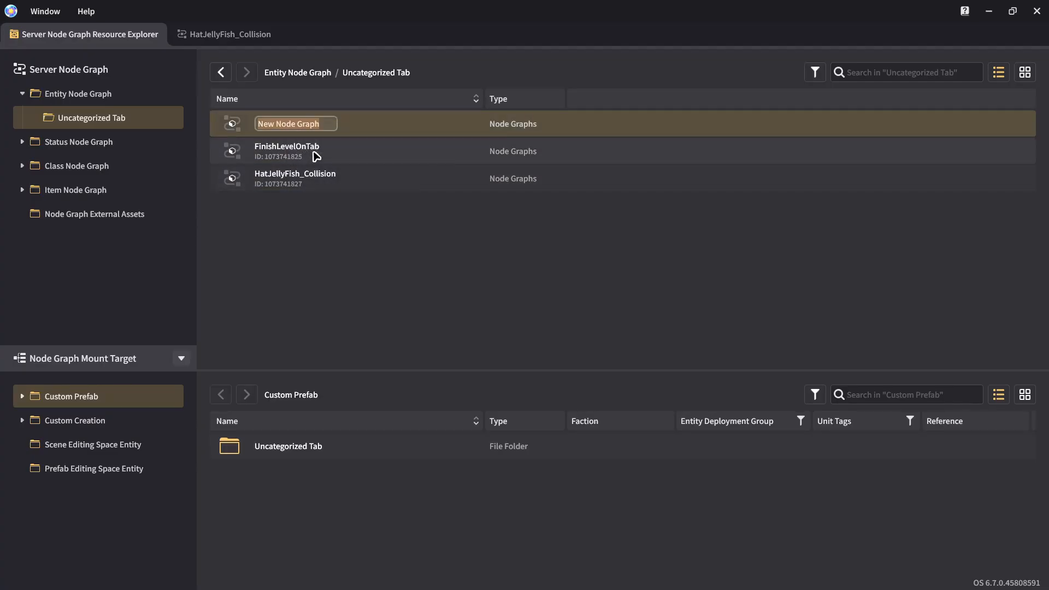
text(HatJ)
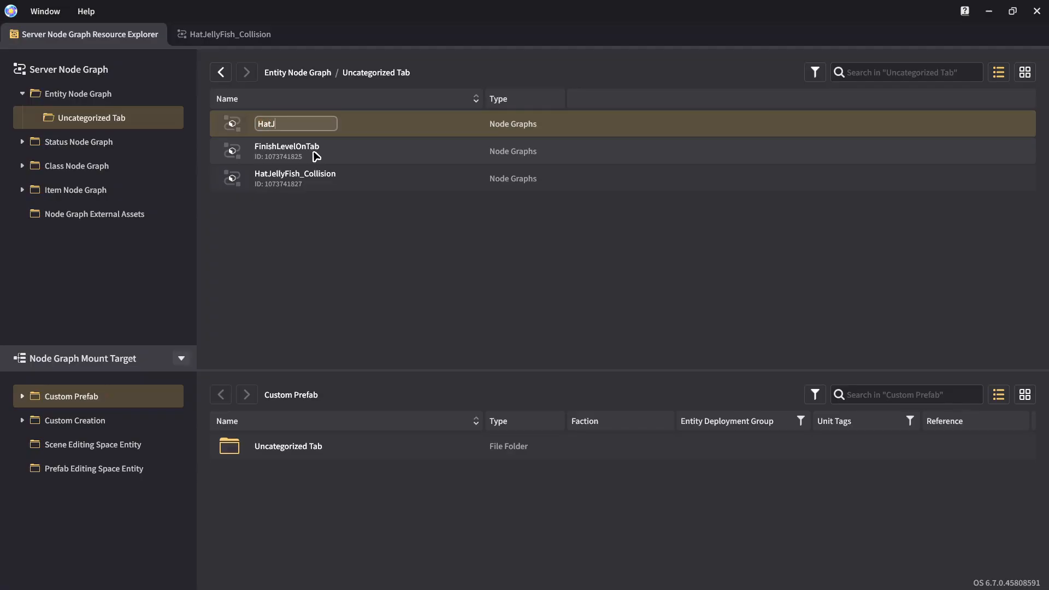
text(ellyFish_Created)
key(Return)
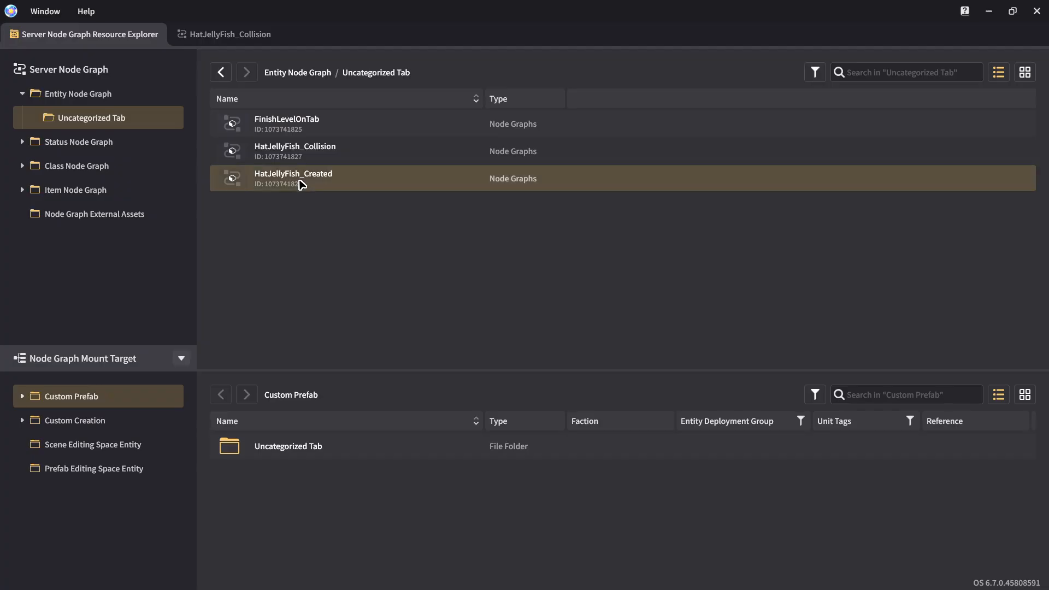
Step: Open the HatJellyFish_Created graph and add a When Entity Is Created event node
double_click(302, 184)
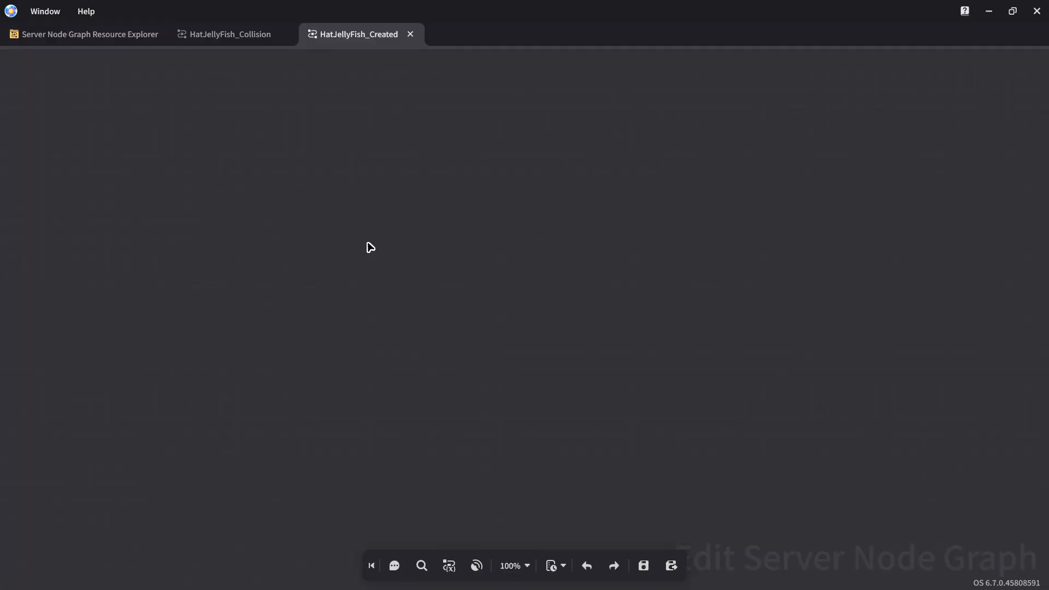
right_click(308, 253)
text(ehr)
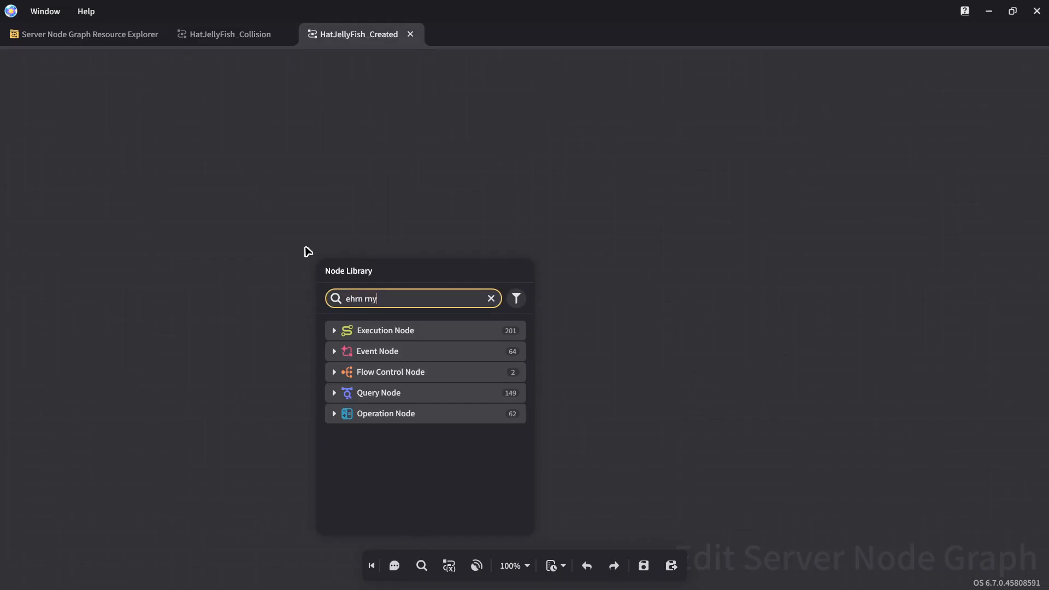
text(n rn)
key(BackSpace)
key(BackSpace)
key(BackSpace)
key(BackSpace)
key(BackSpace)
key(BackSpace)
key(BackSpace)
text(when)
click(443, 374)
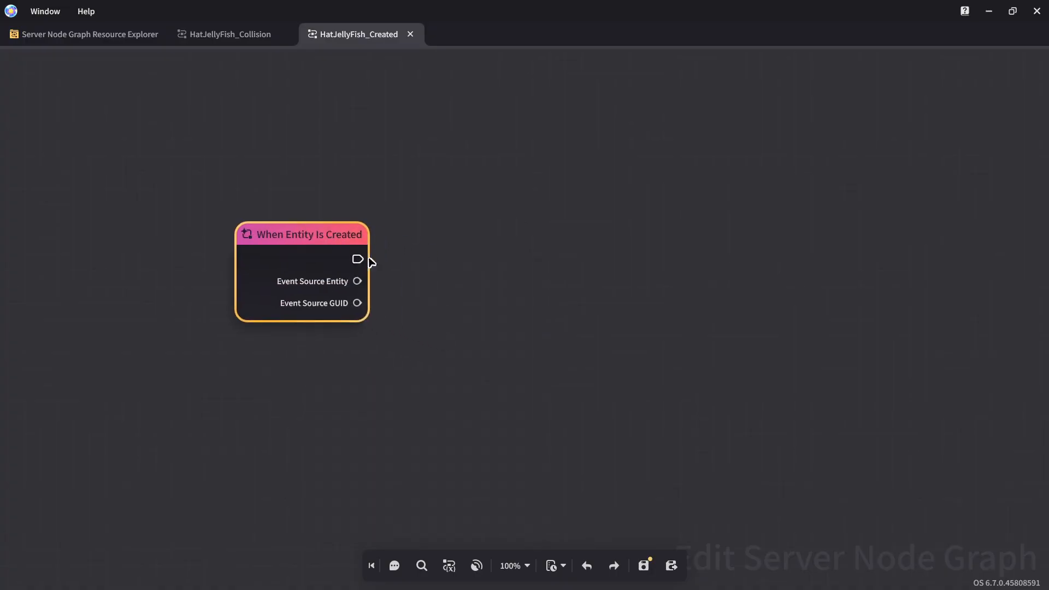
Step: Add a Create Prefab node beside When Entity Is Created and connect the event's execution output to it
right_click(458, 280)
text(create prefab)
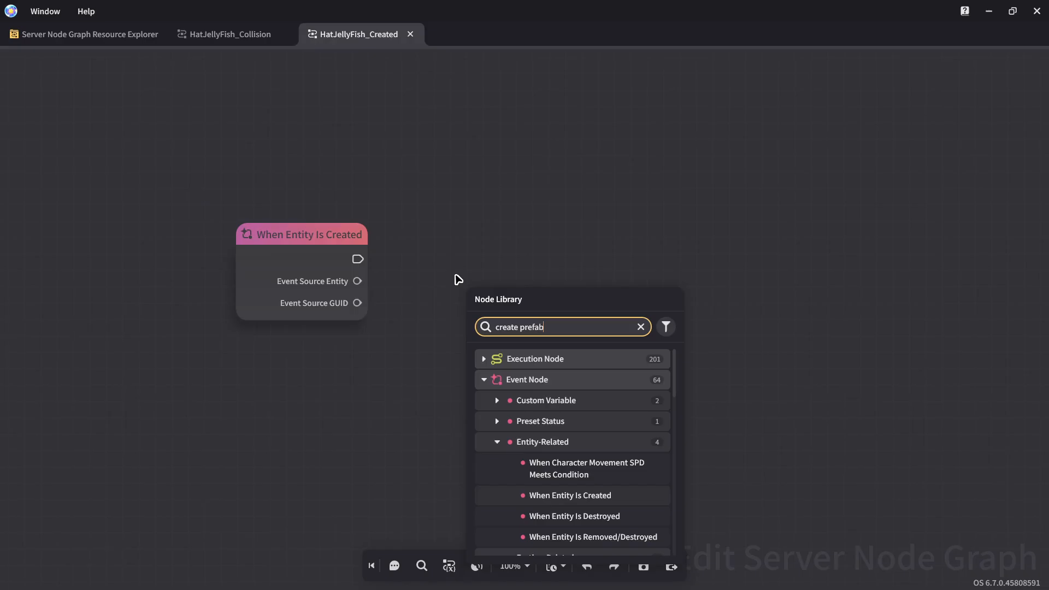
click(597, 402)
drag(573, 298, 614, 242)
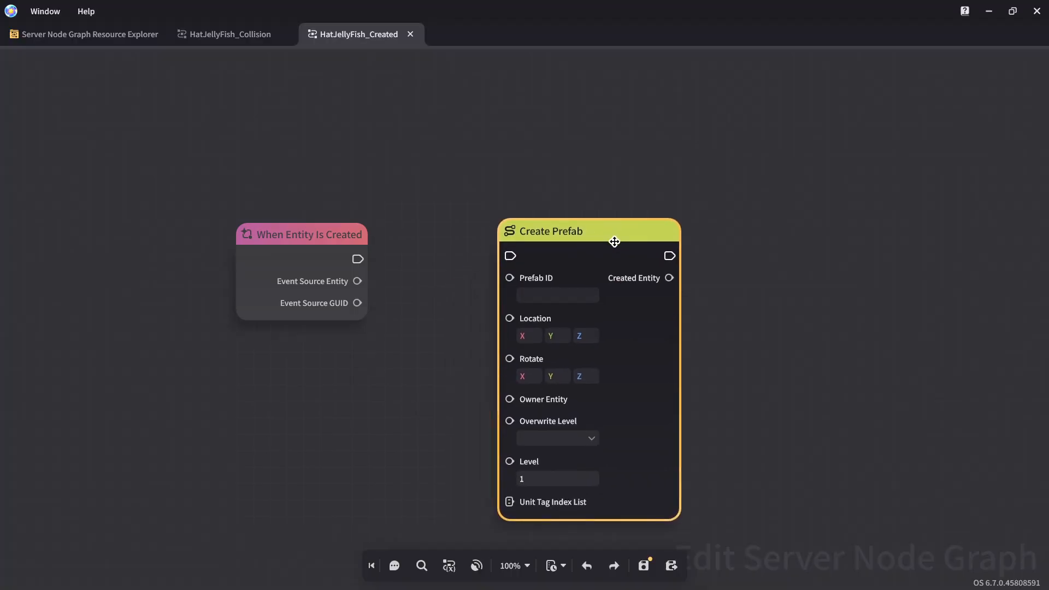
drag(358, 260, 510, 256)
click(475, 317)
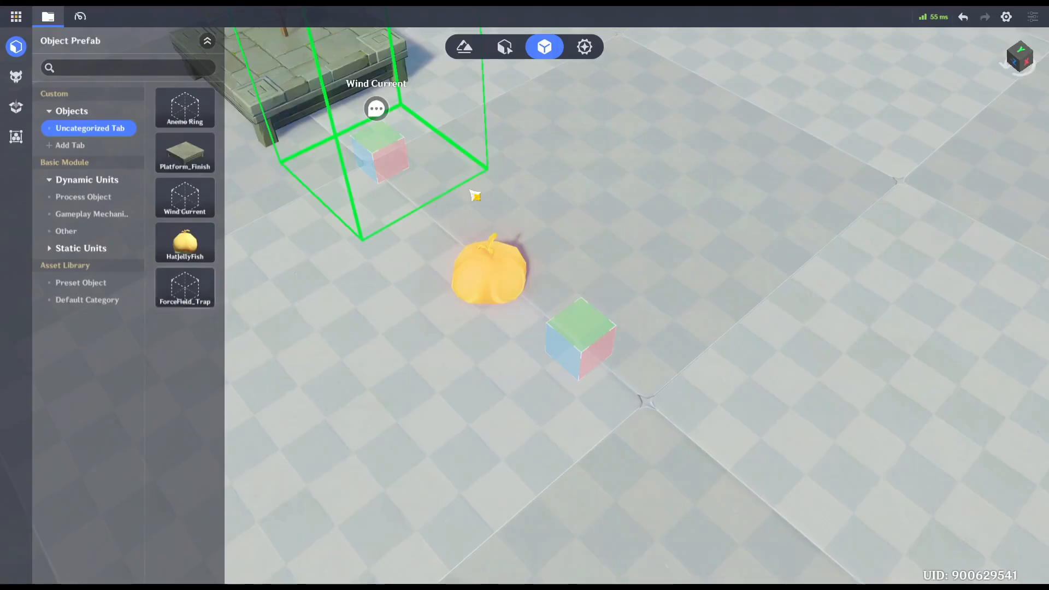
Step: Copy ForceField_Trap's prefab ID from the prefab editor and enter it as the Create Prefab node's Prefab ID
click(583, 325)
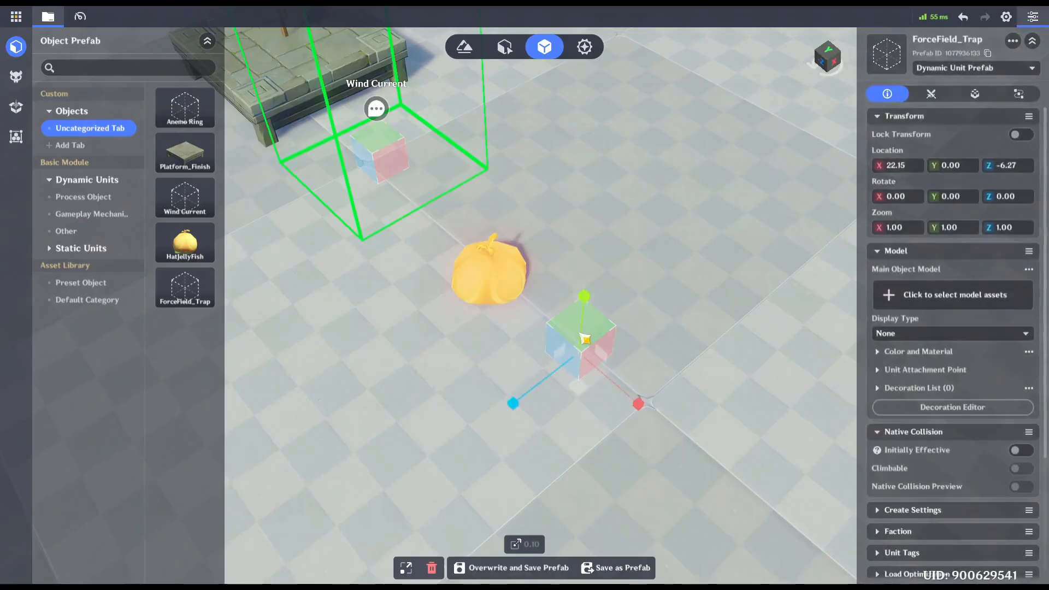
click(987, 53)
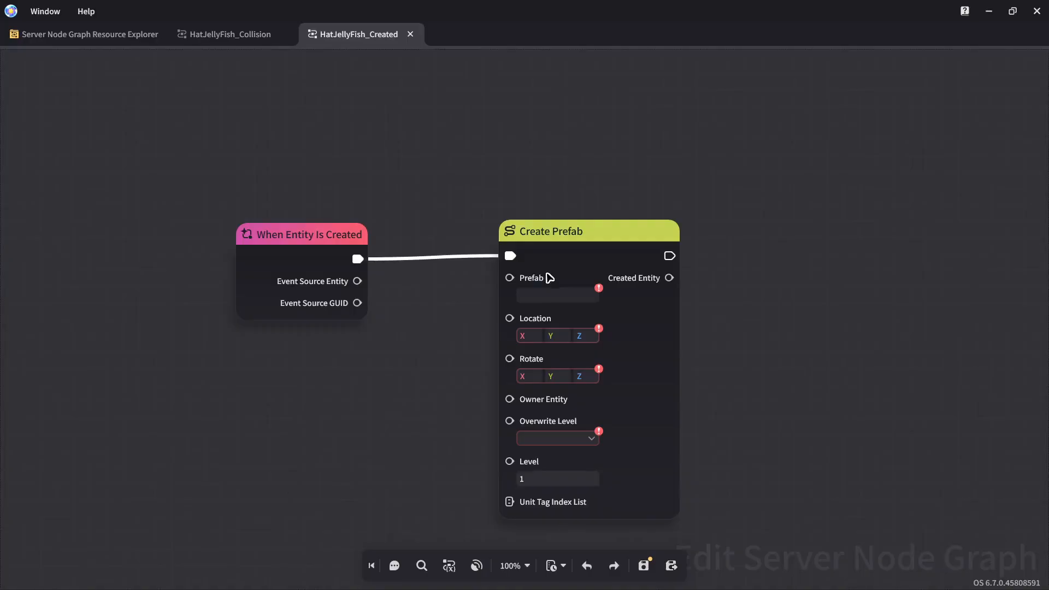
click(558, 294)
key(ctrl+v)
click(339, 373)
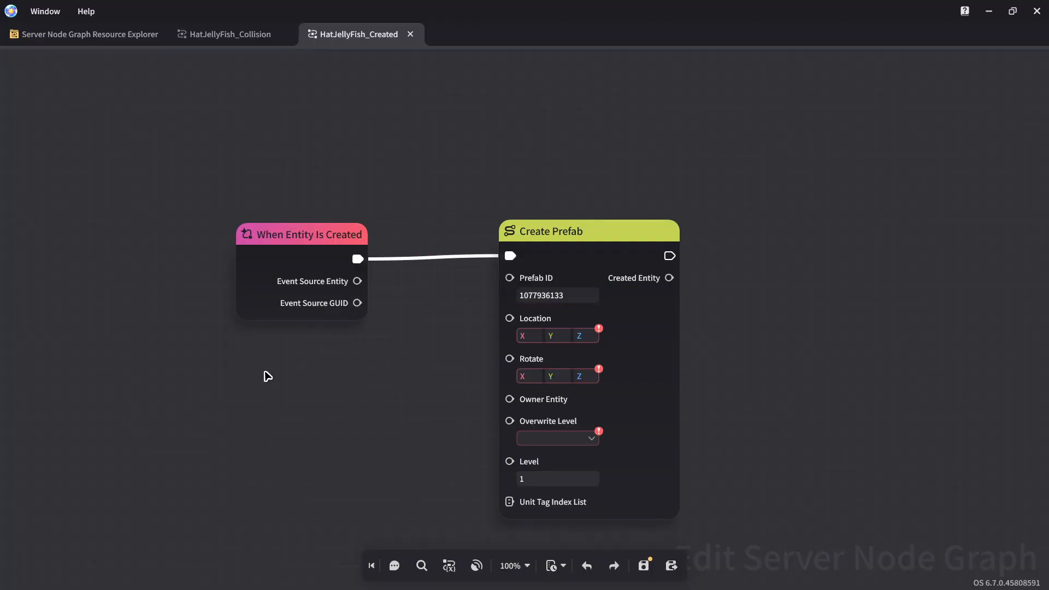
Step: Add a Get Self Entity node and feed it into a new Get Entity Location and Rotation node below it
right_click(268, 376)
text(se)
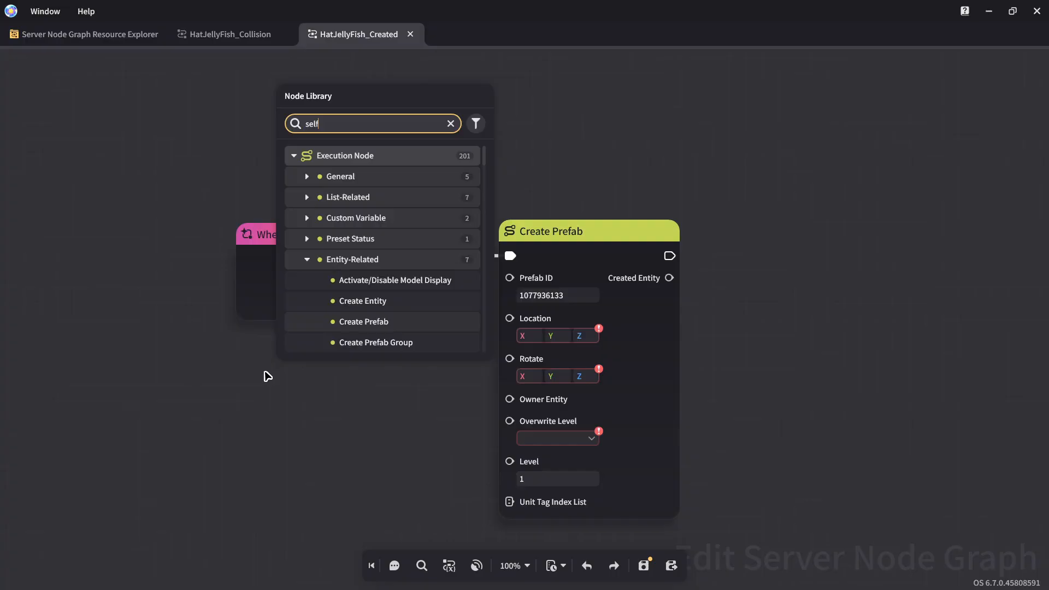
text(lf)
click(402, 278)
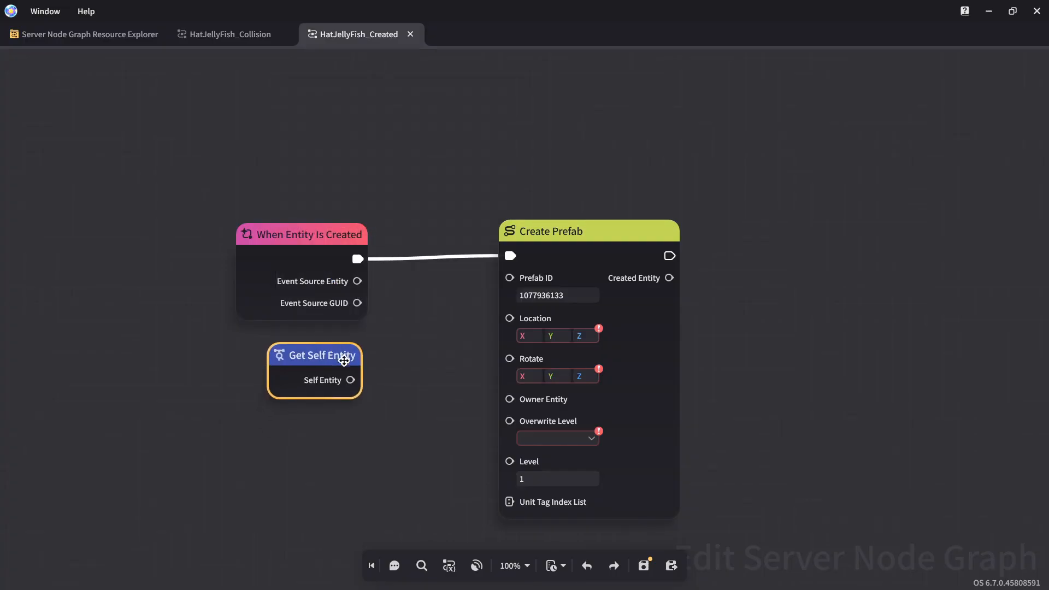
drag(350, 379, 260, 433)
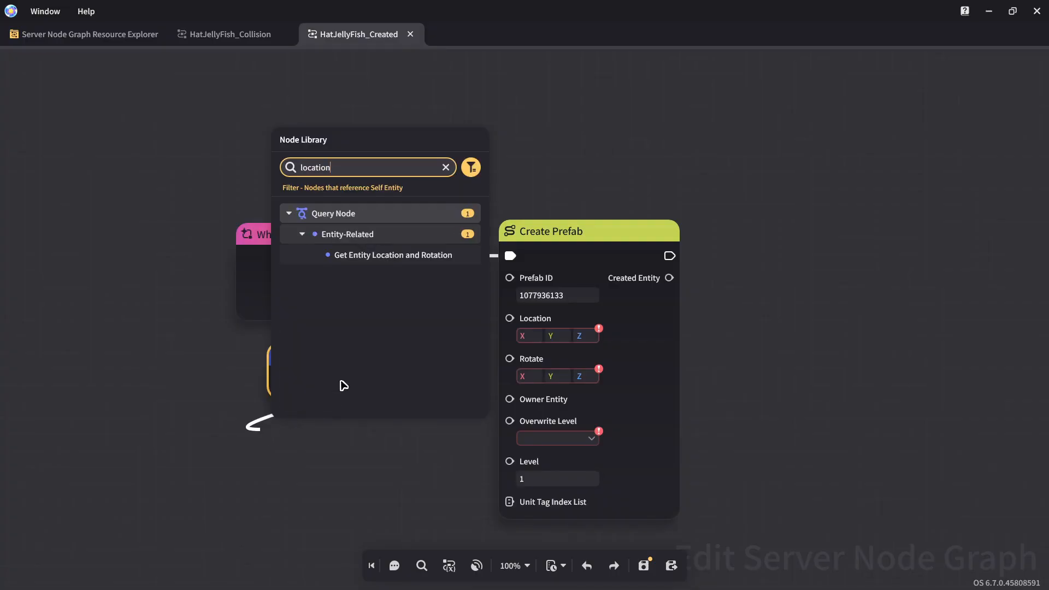
click(371, 255)
drag(361, 440, 378, 421)
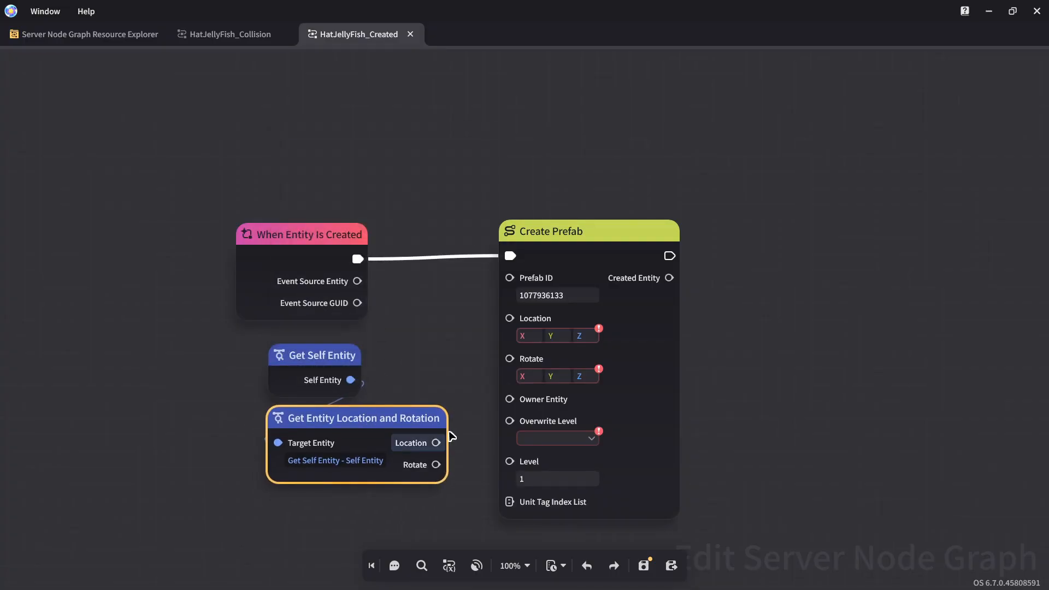
Step: Connect Location, Rotate and the self entity as Owner Entity to Create Prefab, and set Overwrite Level to No
drag(436, 442, 513, 322)
drag(436, 464, 511, 360)
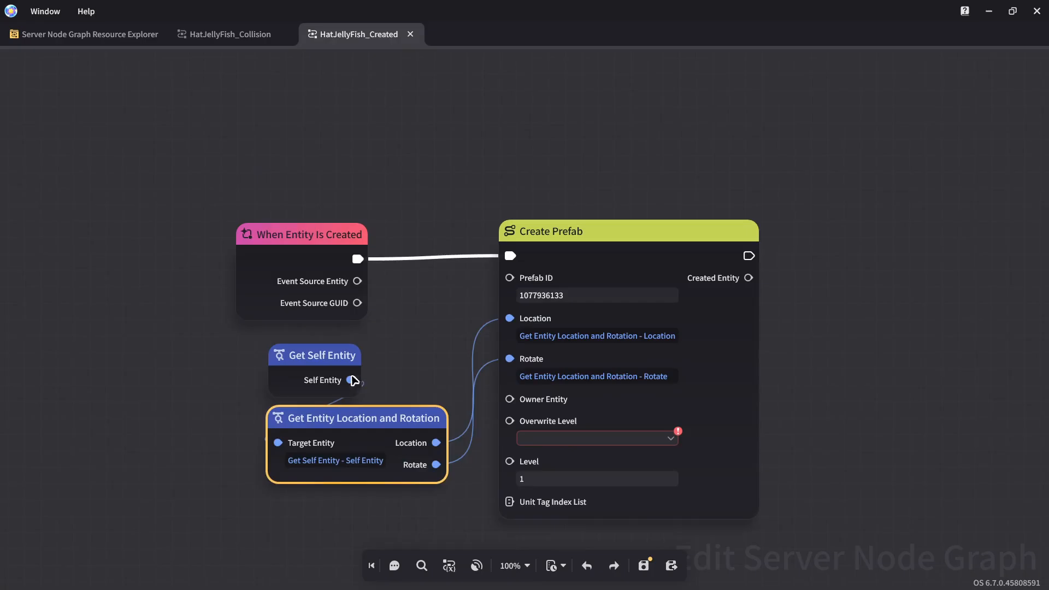
drag(350, 379, 508, 399)
click(566, 455)
click(566, 475)
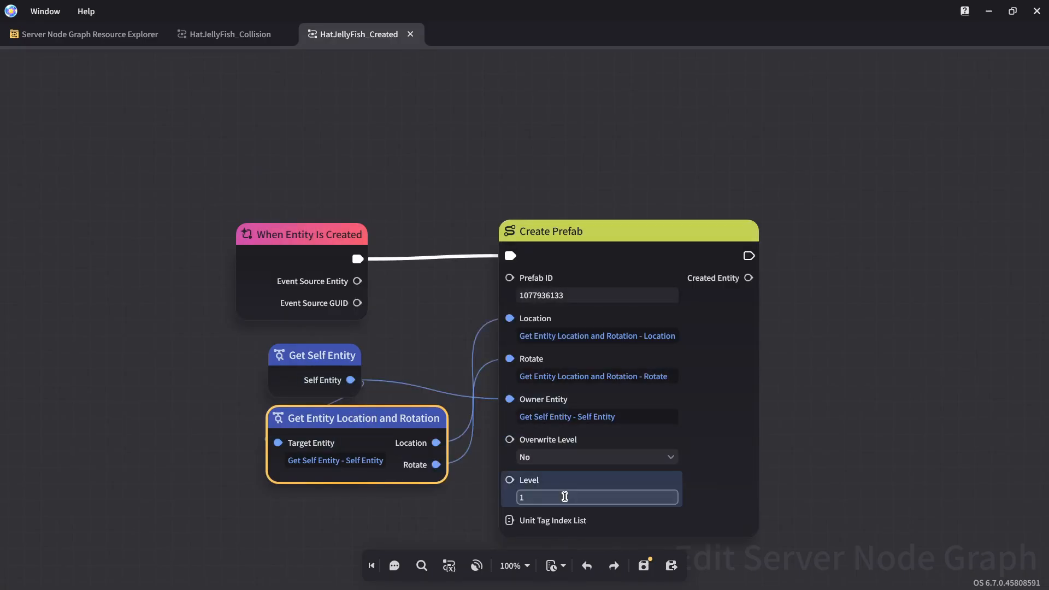
Step: Add a Set Custom Variable node beside Create Prefab and connect Create Prefab's execution output to it
middle_drag(877, 403, 671, 350)
click(715, 291)
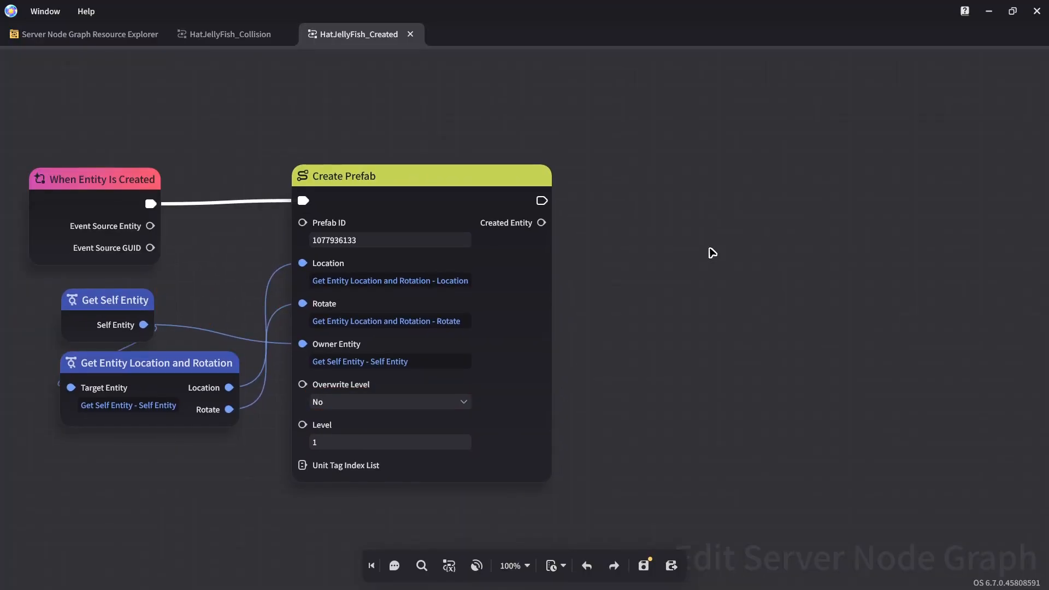
right_click(712, 253)
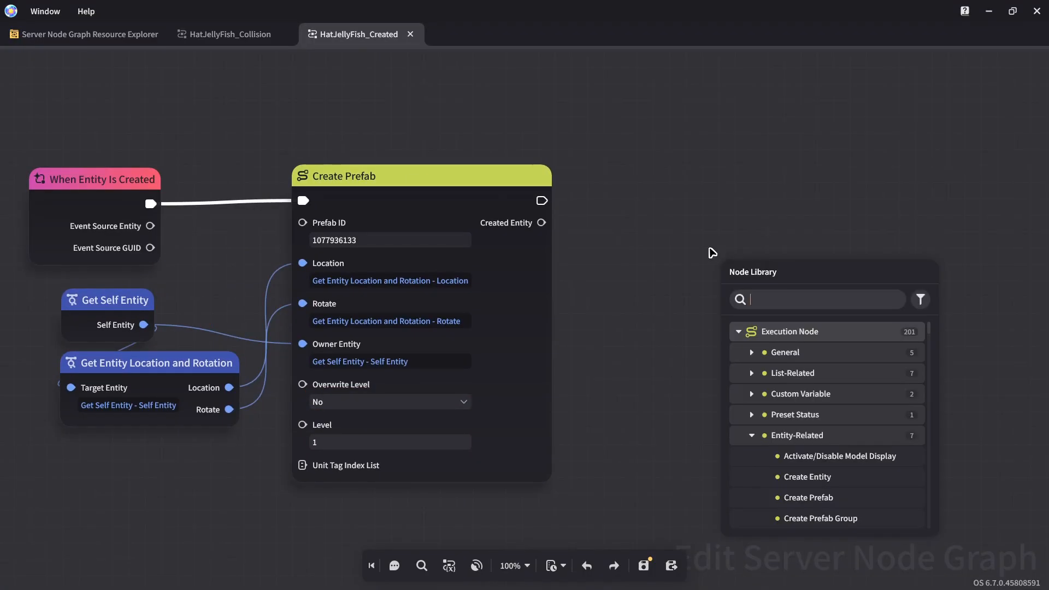
text(set custom variable)
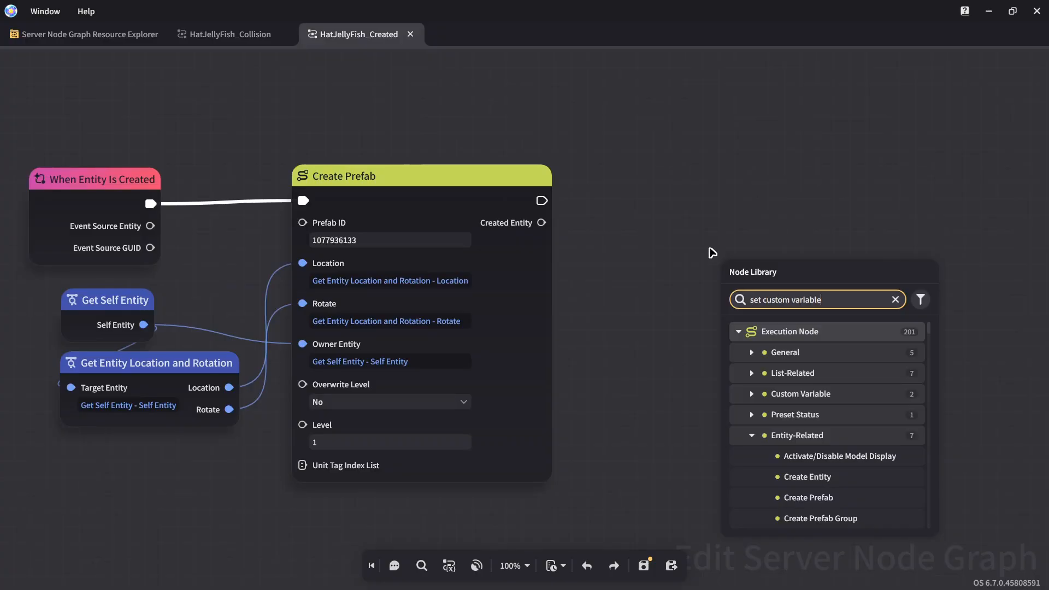
click(822, 377)
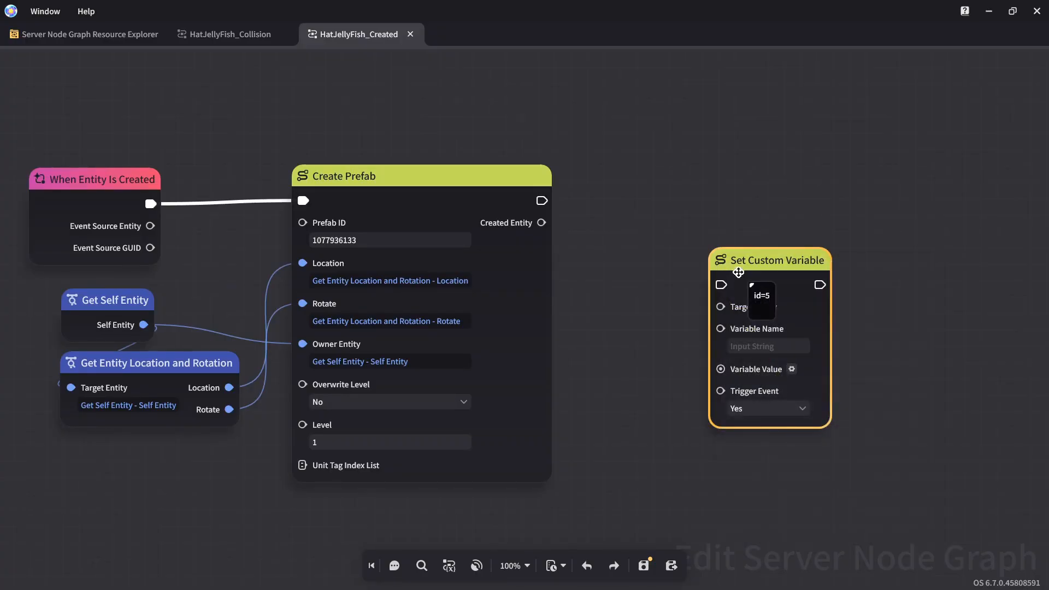
drag(542, 201, 615, 250)
Step: Feed a new Get Self Entity node into Set Custom Variable's Target Entity and set the Variable Name to ForceFieldEntity
text(self)
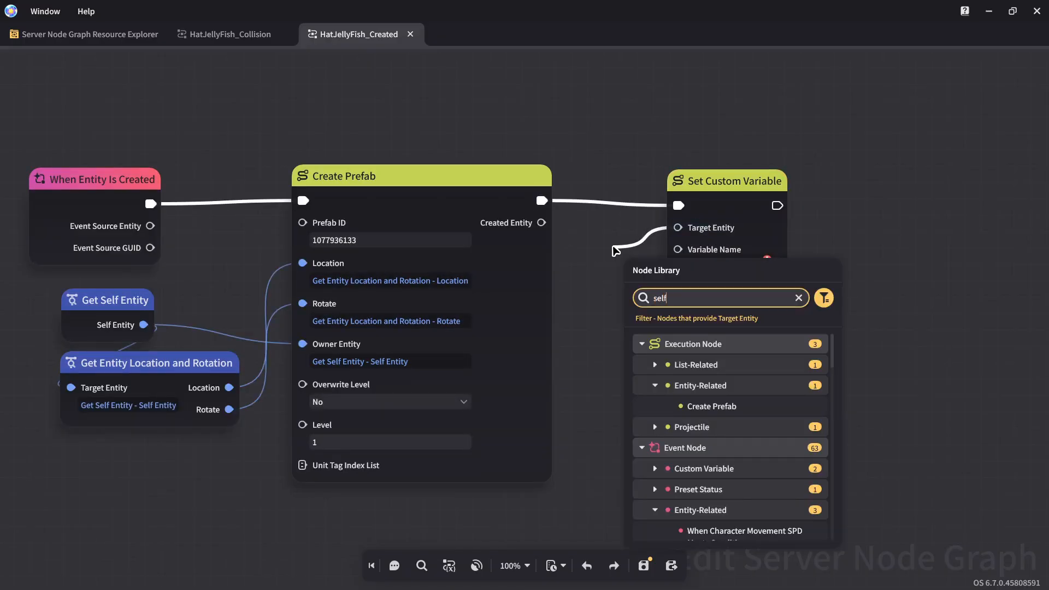
click(705, 469)
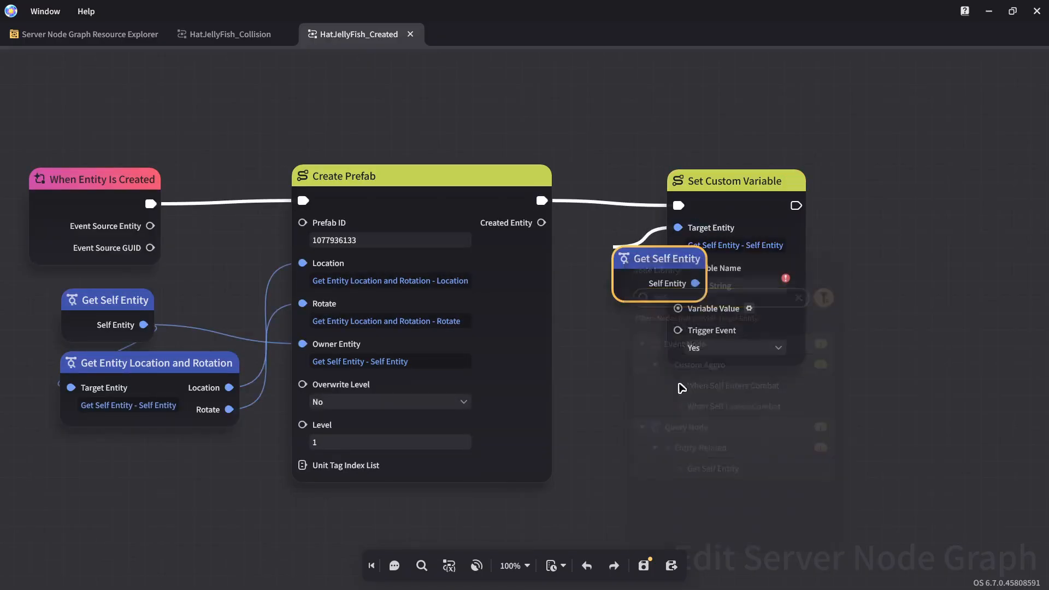
drag(635, 249, 597, 236)
click(711, 281)
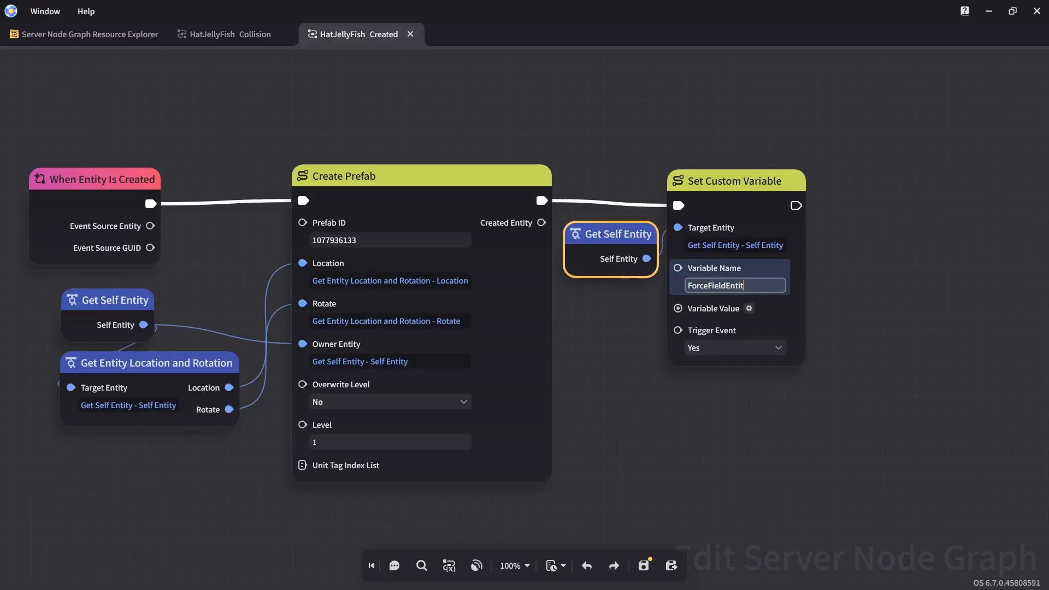
Step: Connect Create Prefab's Created Entity to Variable Value, set Trigger Event to No and save the graph
drag(673, 310, 541, 222)
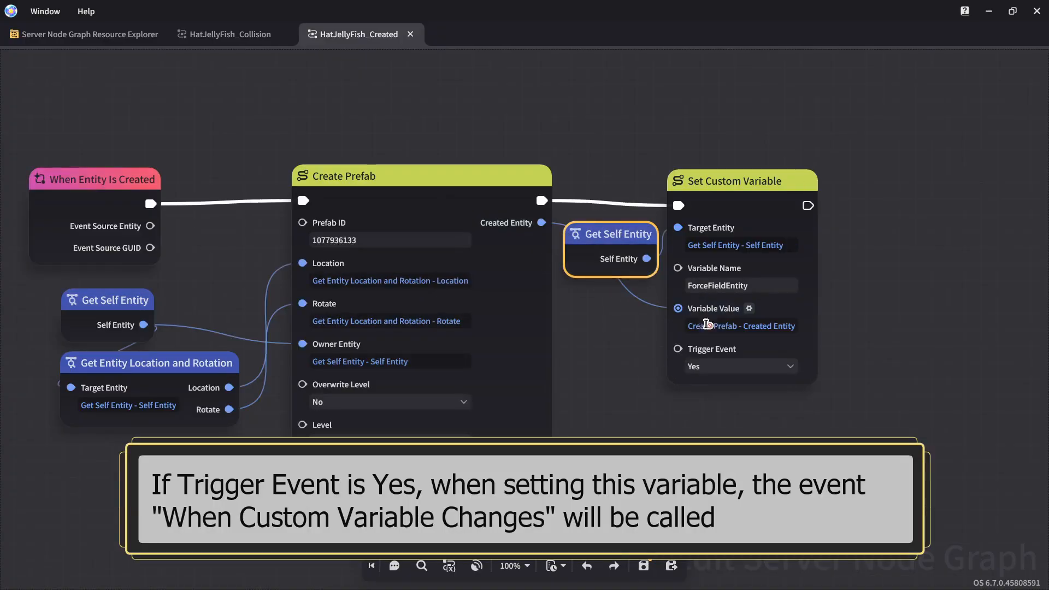
click(725, 367)
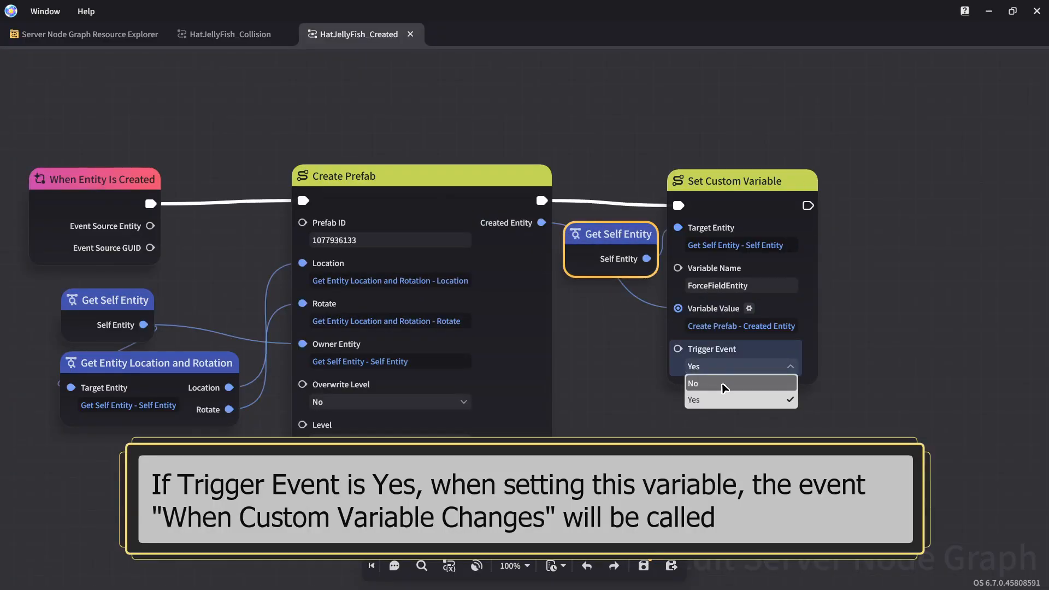
click(710, 397)
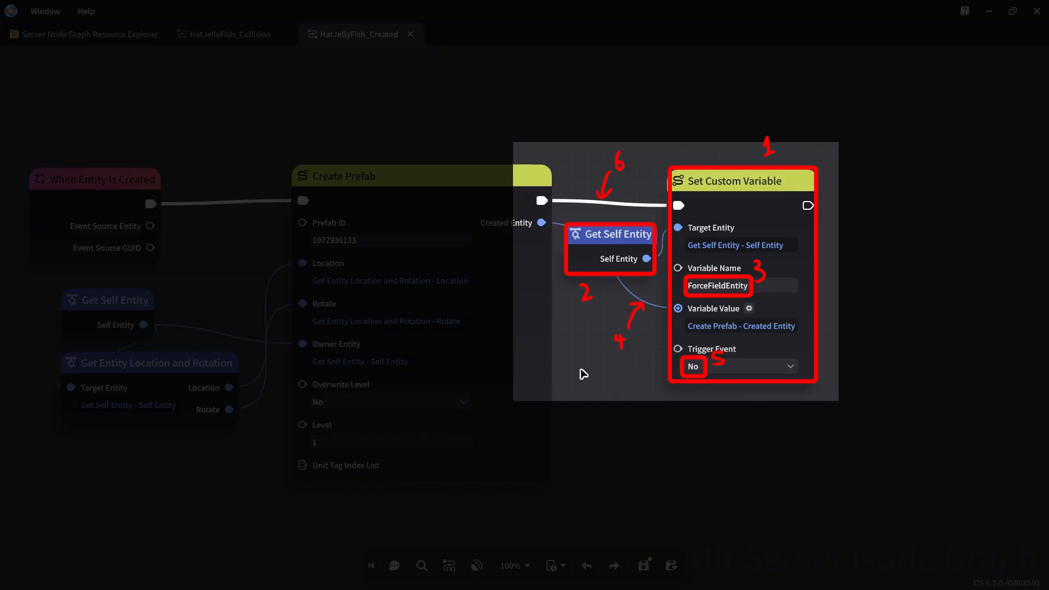
key(ctrl+s)
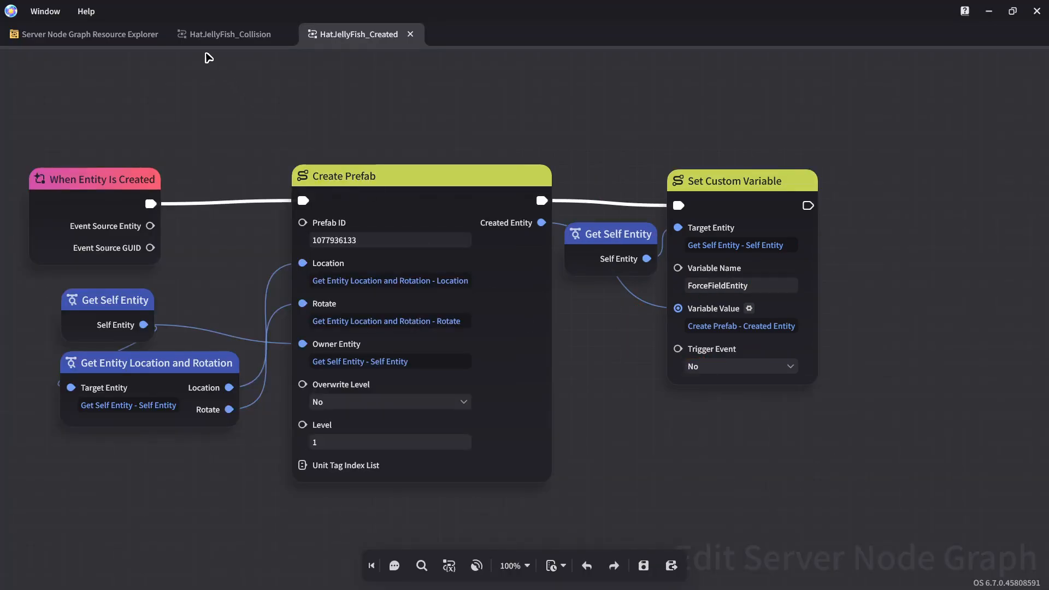
Step: In HatJellyFish_Collision, move the first Double Branch's follow-up nodes farther away and disconnect its Yes output from Set Character Disruptor Device
click(106, 35)
double_click(318, 157)
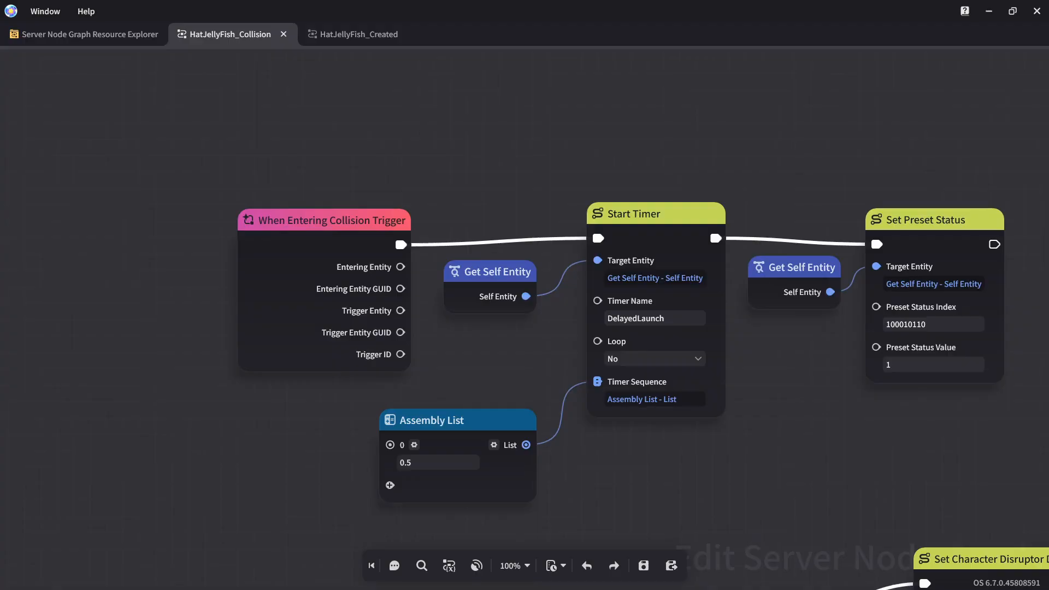
middle_drag(699, 479, 564, 136)
middle_drag(658, 390, 536, 342)
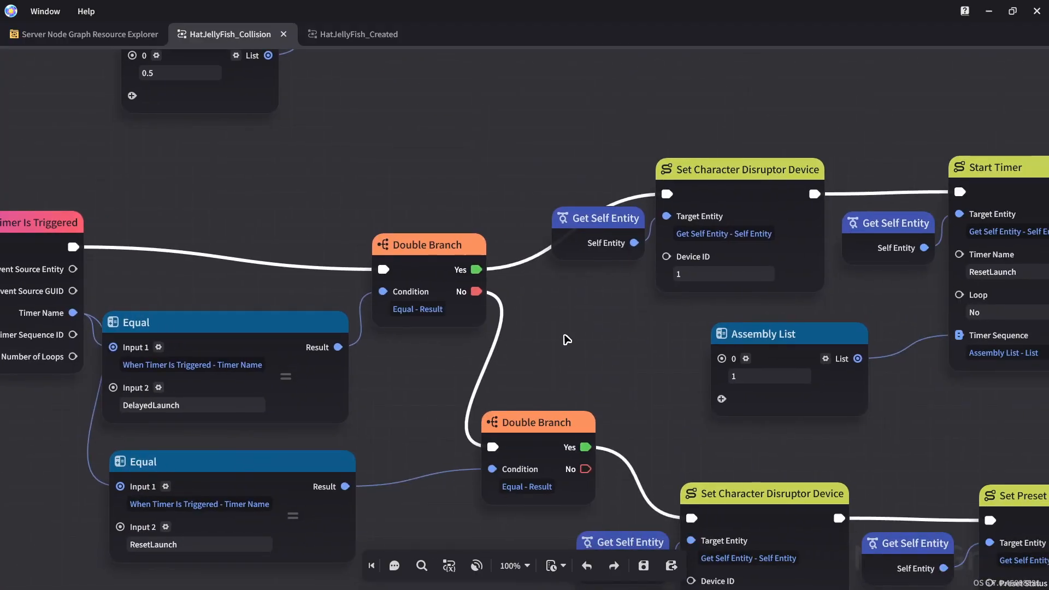
middle_drag(586, 293, 285, 314)
drag(291, 122, 700, 363)
drag(510, 350, 860, 354)
click(676, 363)
right_click(722, 218)
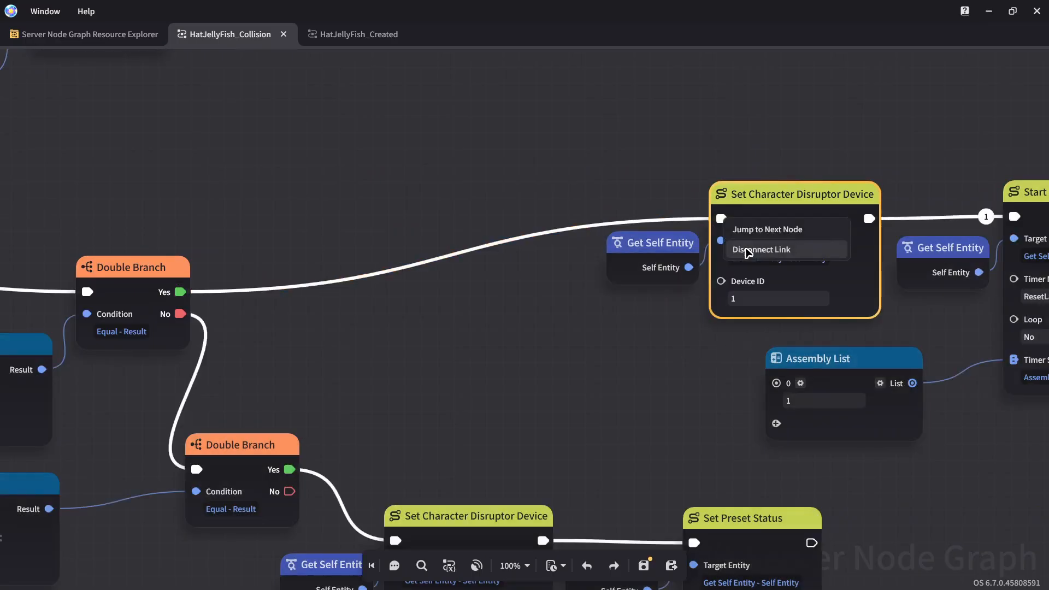
click(748, 251)
click(516, 311)
Step: Duplicate the Set Character Disruptor Device node into the gap after the first Double Branch and set the copy's Device ID to 0
click(750, 219)
key(ctrl+c)
key(ctrl+v)
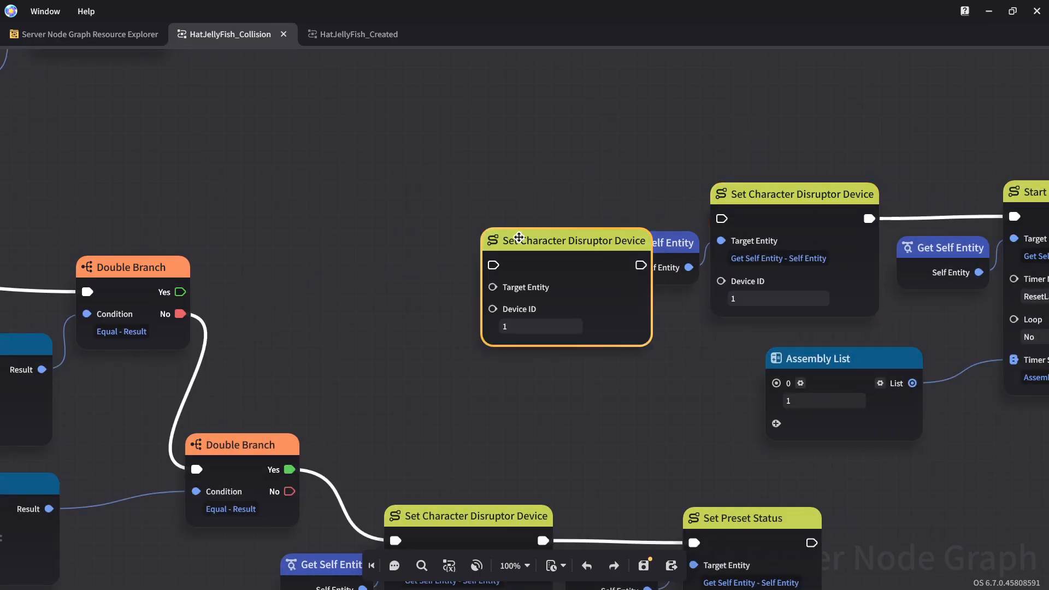
drag(536, 235, 476, 198)
click(442, 282)
key(BackSpace)
text(0)
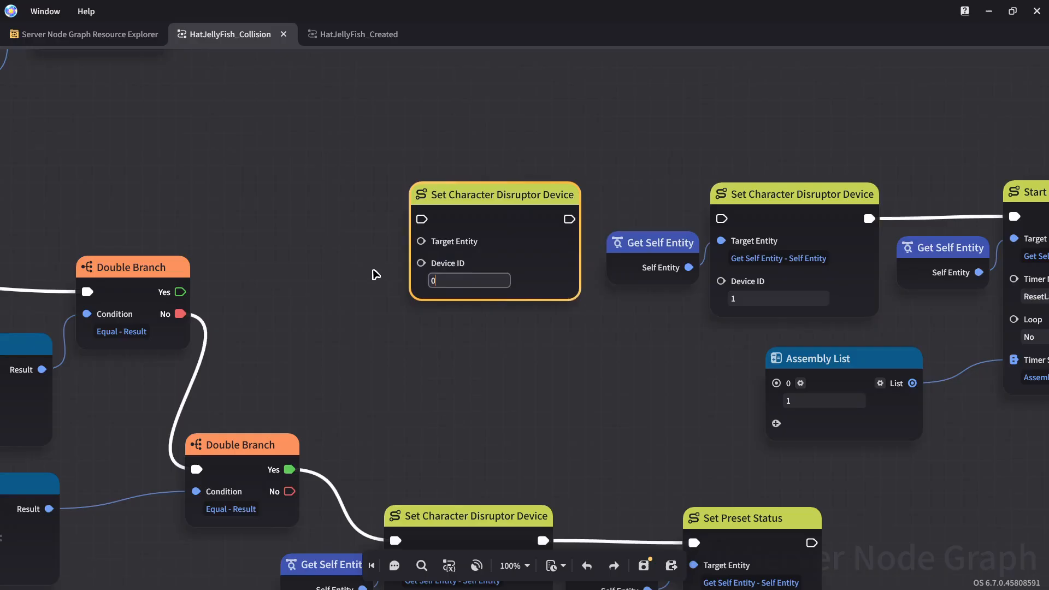
Step: Connect the first Double Branch's Yes output to the copied device node, and that node's execution output to the original one
click(371, 272)
drag(181, 291, 421, 219)
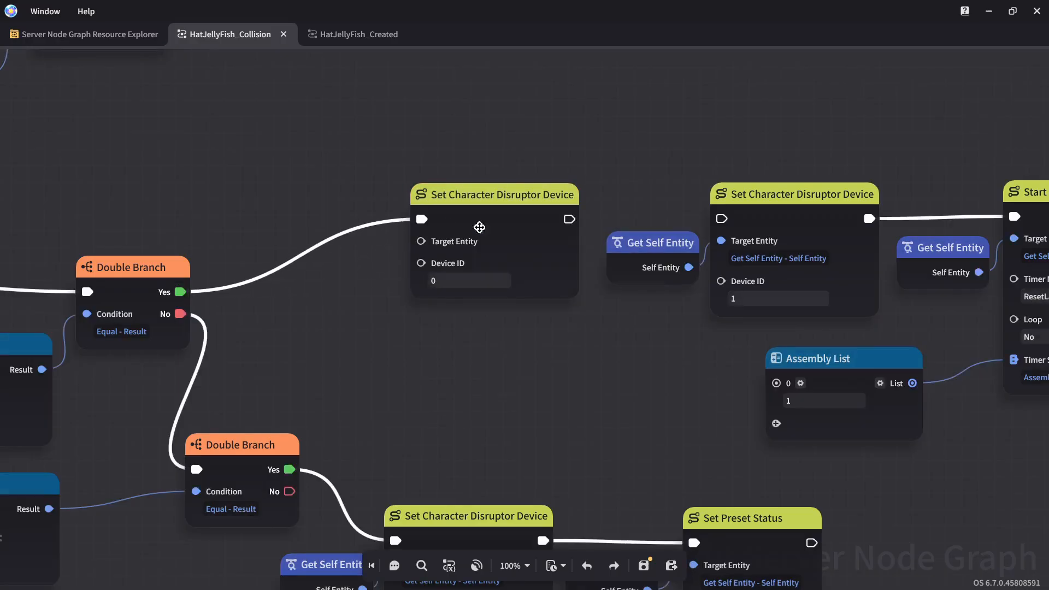
drag(568, 219, 721, 218)
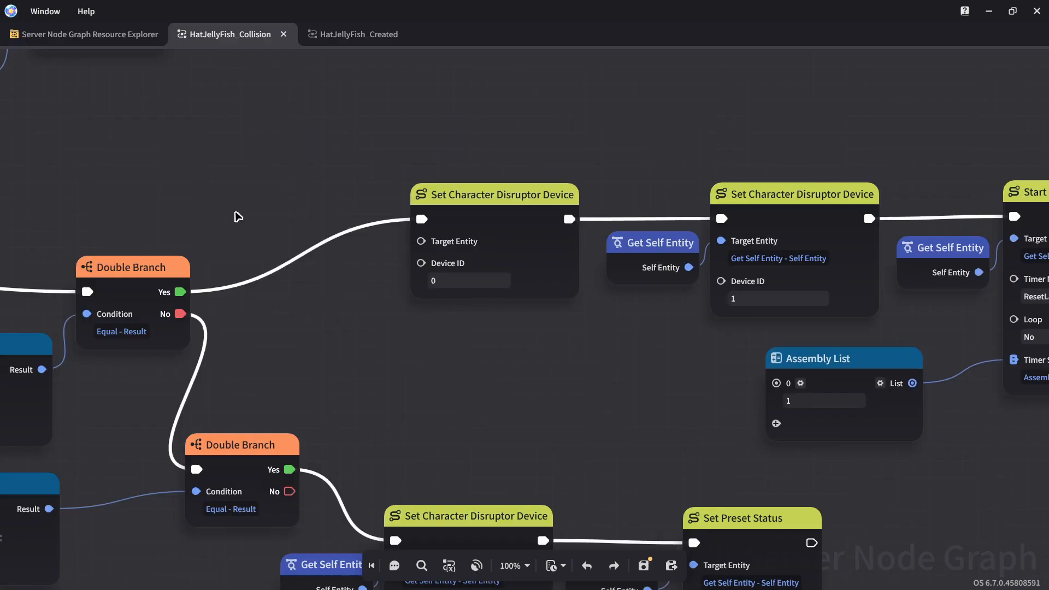
Step: Add Get Custom Variable and Get Self Entity nodes below the copied device node, and connect Self Entity as the variable's Target Entity
right_click(239, 216)
text(get custom variable)
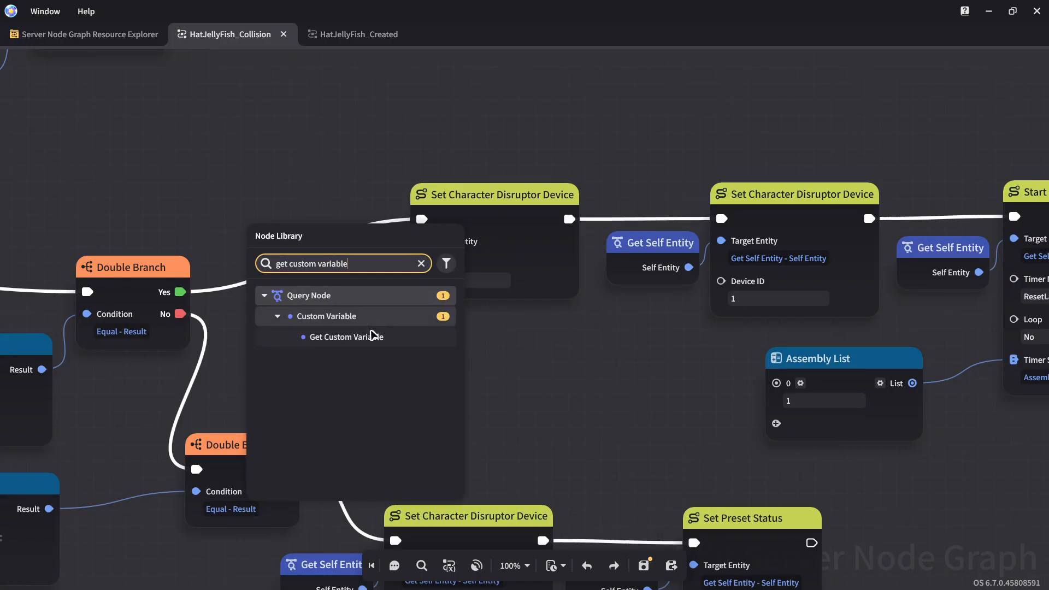
click(375, 335)
right_click(241, 320)
text(self)
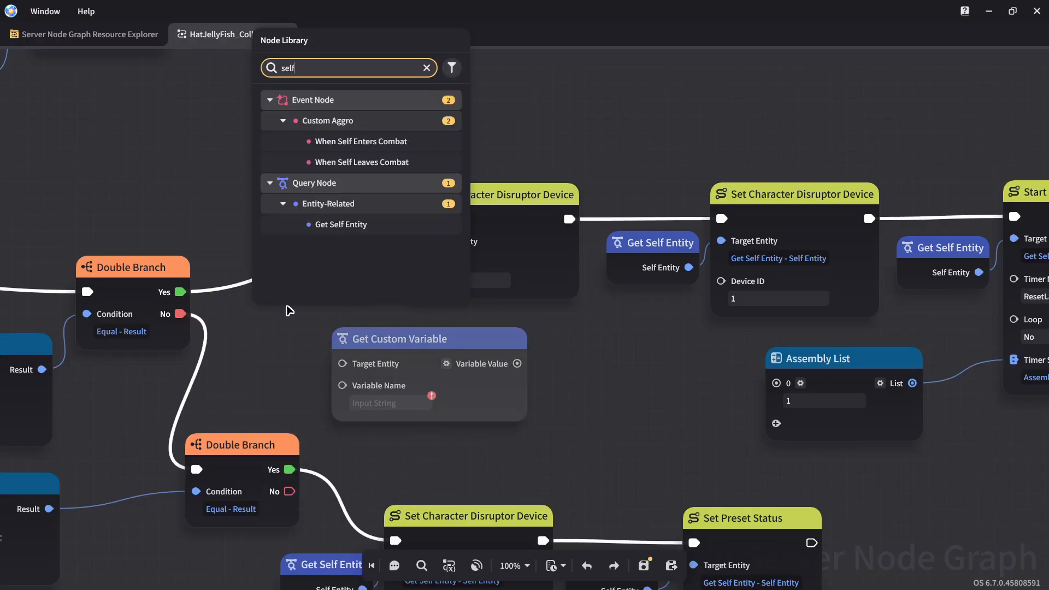
click(361, 229)
drag(302, 340, 343, 363)
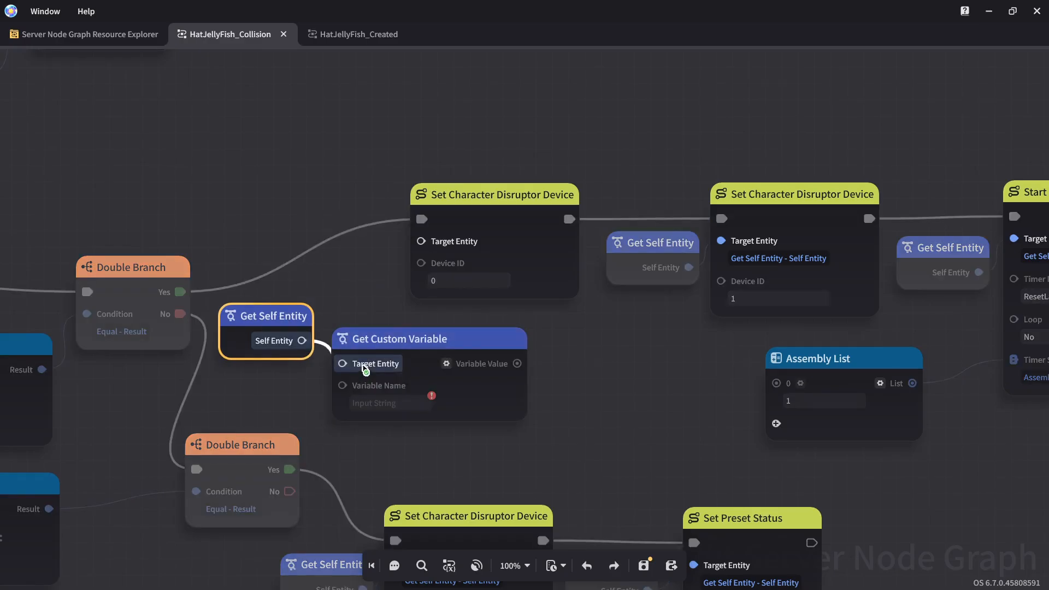
Step: Connect Variable Value to the copied device node's Target Entity and set Get Custom Variable's Variable Name to ForceFieldEntity
drag(536, 363, 421, 241)
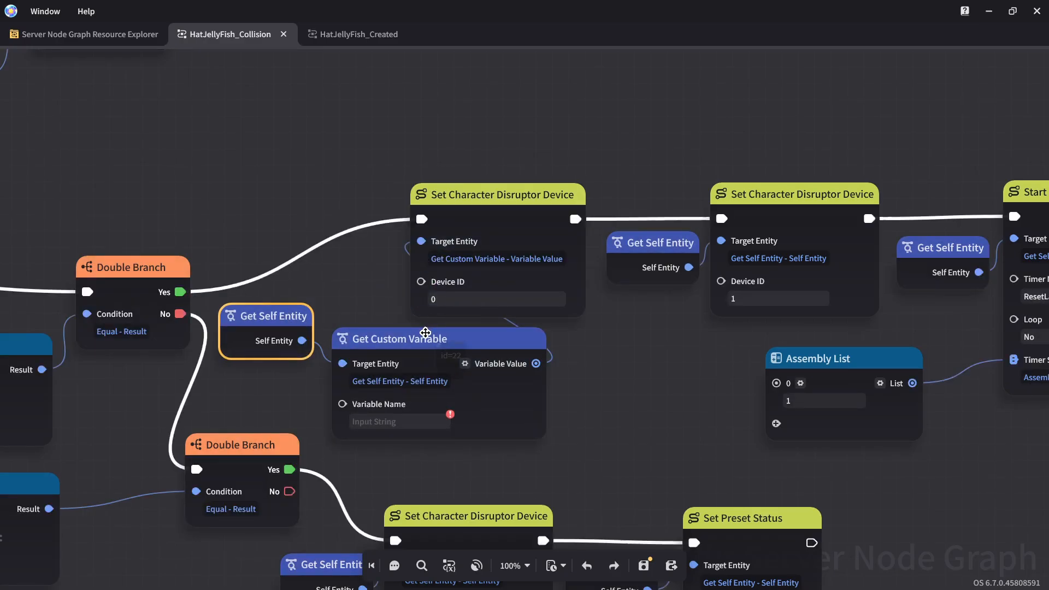
drag(425, 335, 429, 333)
click(377, 419)
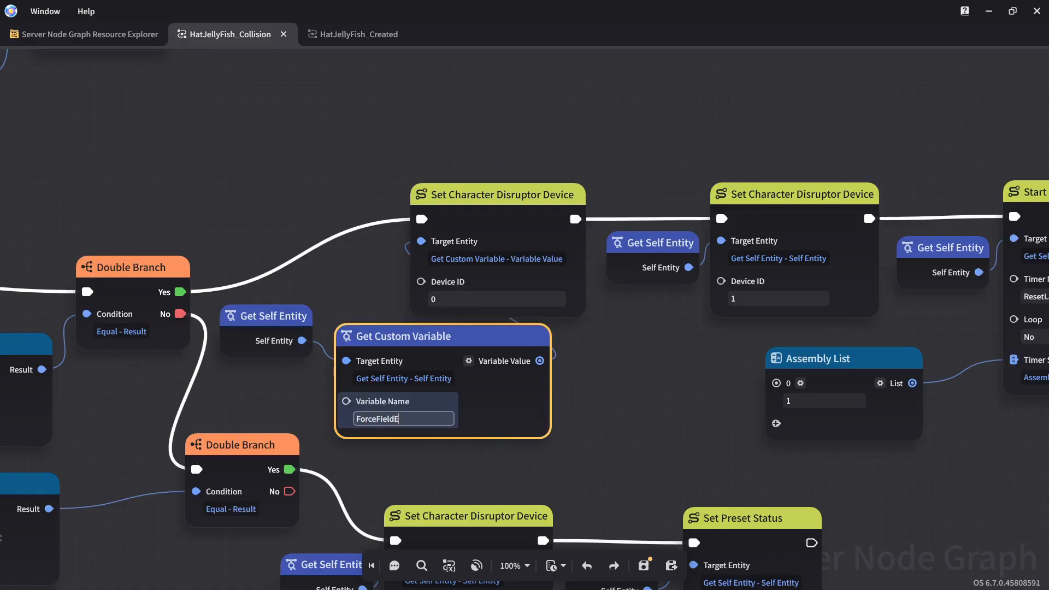
text(ForceFieldEntity)
click(592, 418)
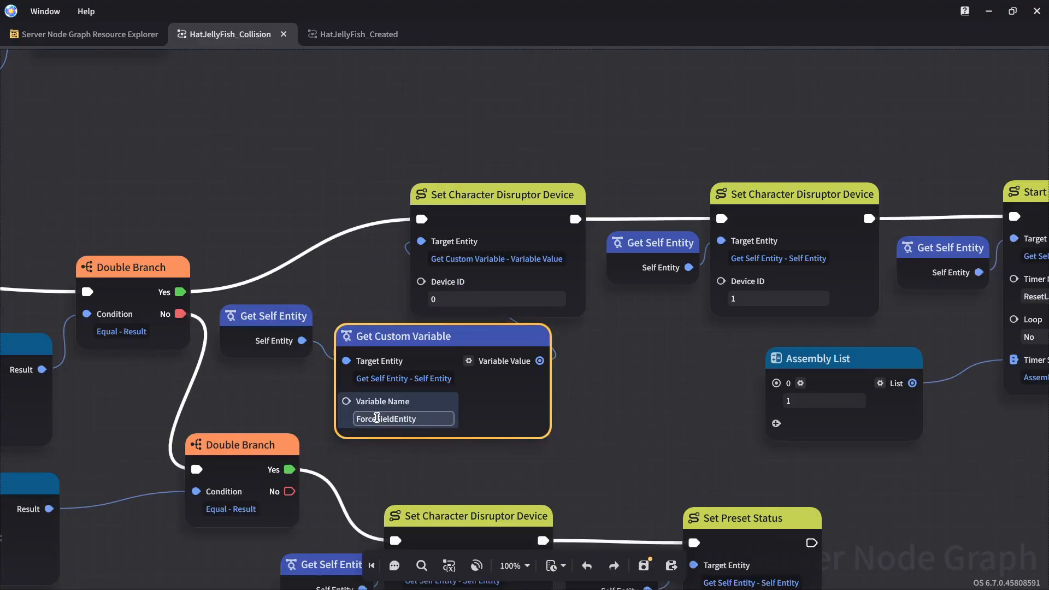
click(589, 413)
Step: Move the second Double Branch's follow-up nodes farther away to make room after its Yes output
mouse_move(619, 432)
middle_down()
mouse_move(562, 375)
mouse_move(466, 365)
middle_up()
middle_drag(193, 458, 123, 347)
drag(113, 320, 603, 509)
drag(324, 348, 697, 371)
click(393, 288)
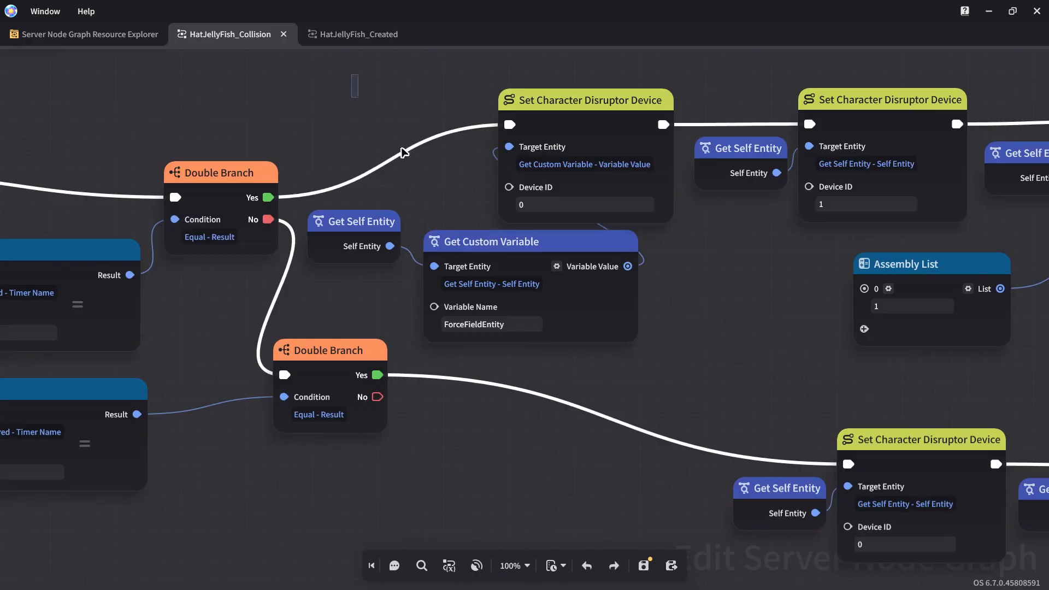
Step: Duplicate the ForceFieldEntity variable and disruptor node group beside the second Double Branch, and disconnect that branch's link to its existing device node
drag(402, 153, 575, 323)
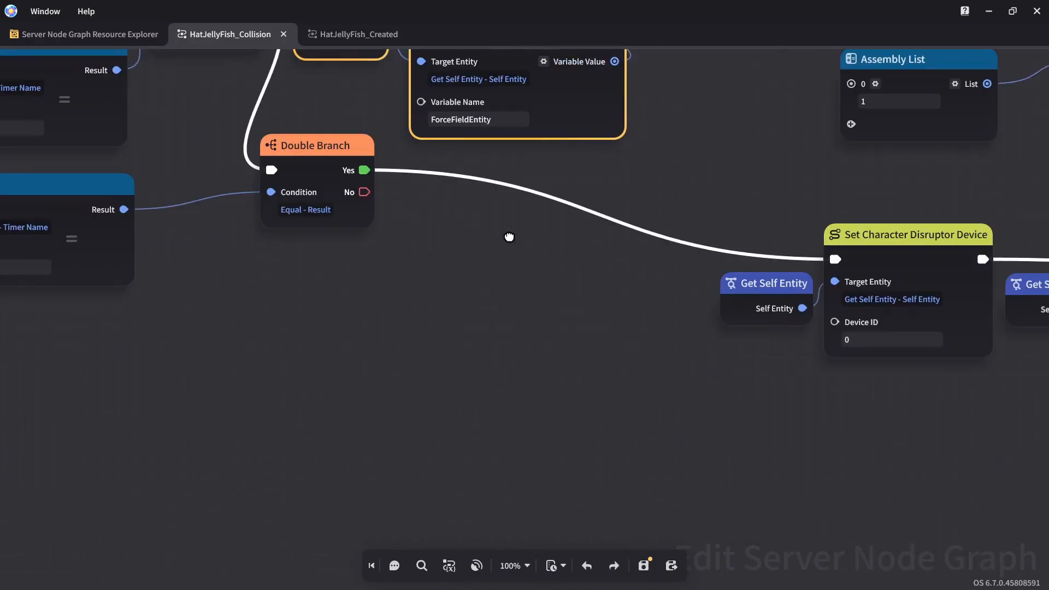
key(ctrl+v)
right_click(834, 259)
click(866, 295)
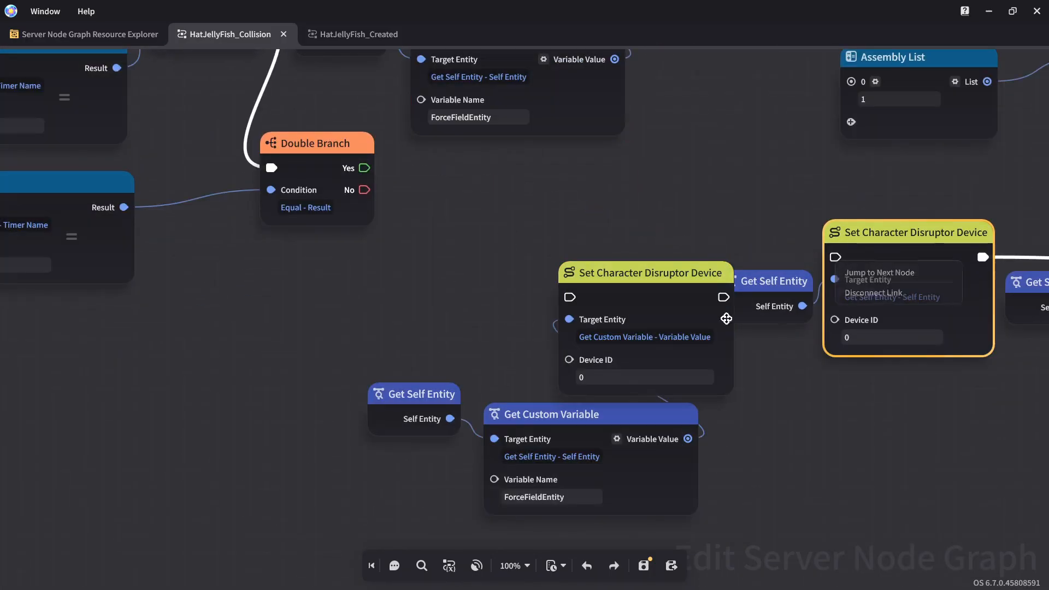
drag(375, 261, 612, 459)
drag(642, 311, 571, 249)
click(410, 197)
Step: Link the duplicated device node between the second Double Branch's Yes output and the existing device node, set its Device ID to 1 and save
drag(364, 168, 498, 235)
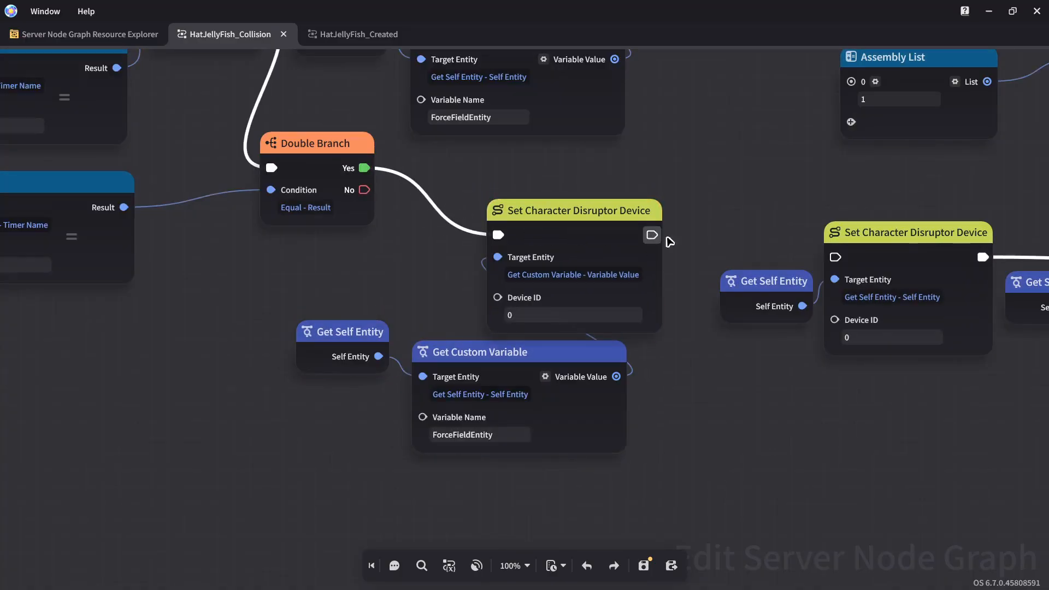
drag(652, 234, 835, 257)
click(569, 315)
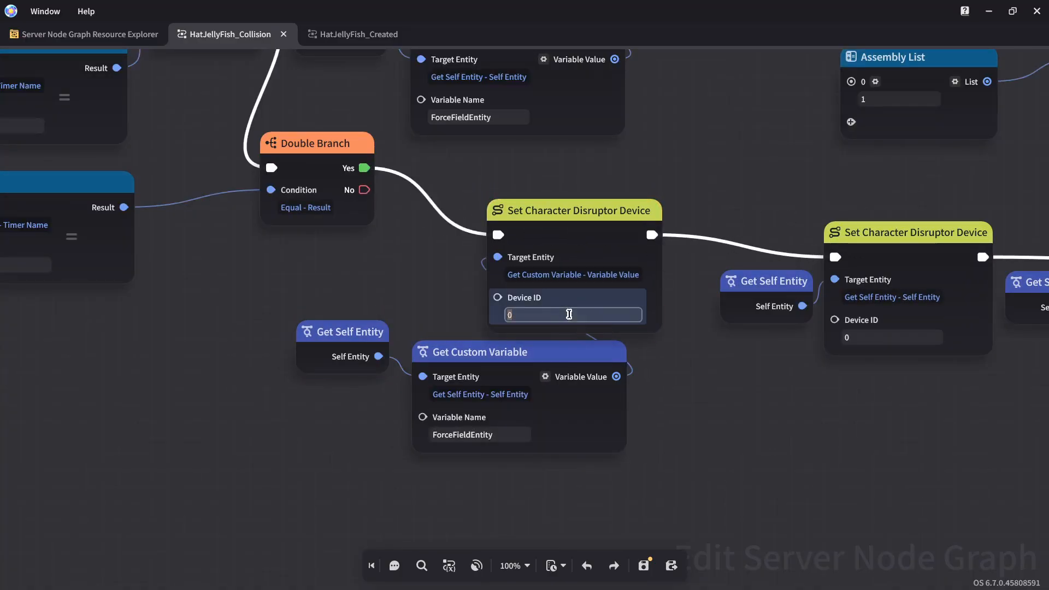
text(1)
click(731, 131)
middle_drag(731, 130, 626, 219)
key(ctrl+s)
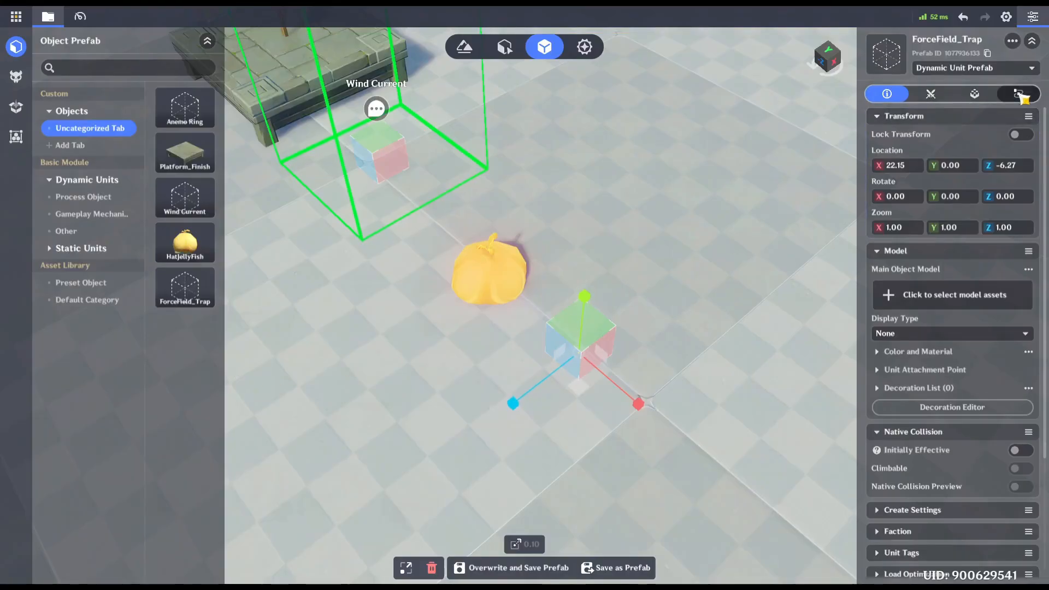
Step: Switch to the prefab editor, add the HatJellyFish_Created node graph to HatJellyFish, and overwrite and save the prefab
click(1018, 93)
click(886, 94)
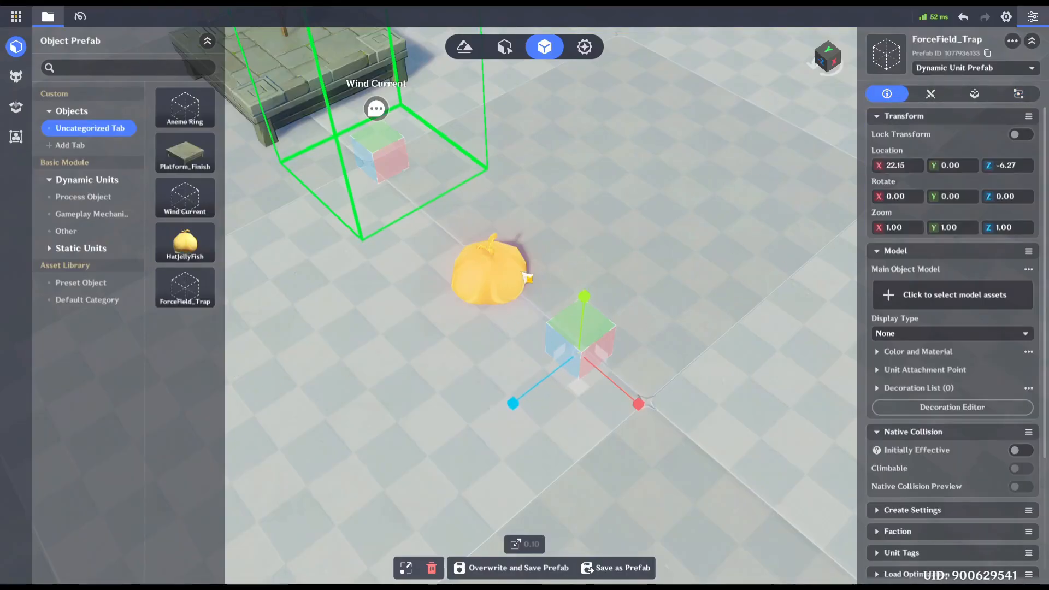
click(489, 279)
click(1018, 94)
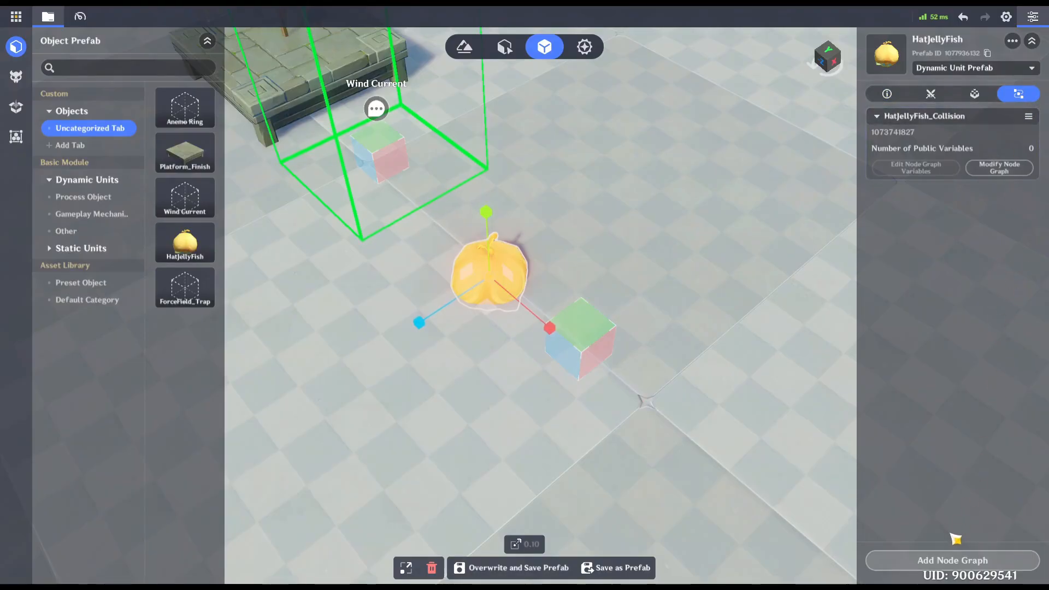
click(953, 563)
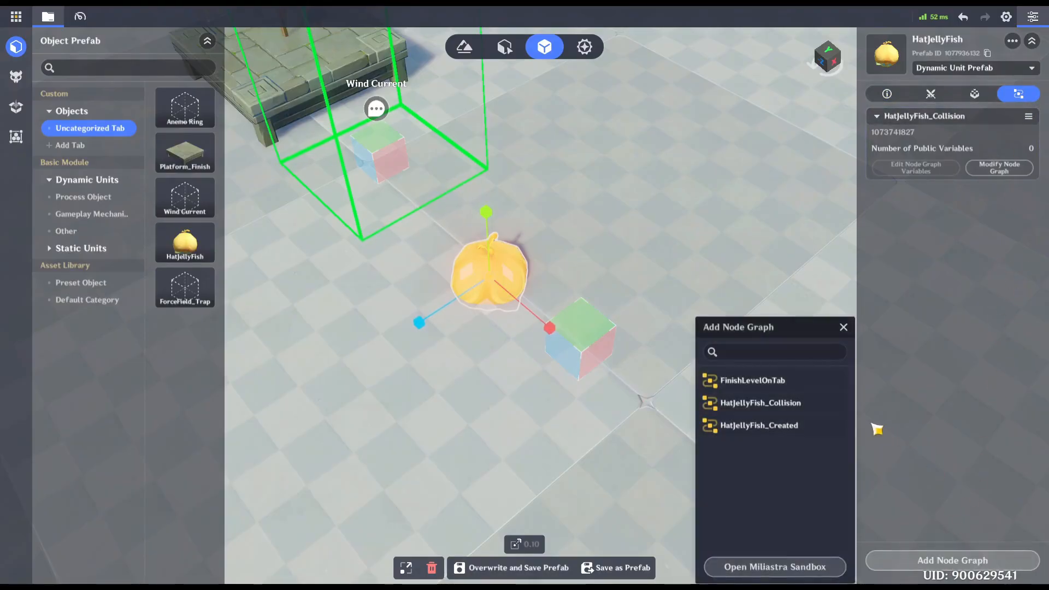
click(799, 432)
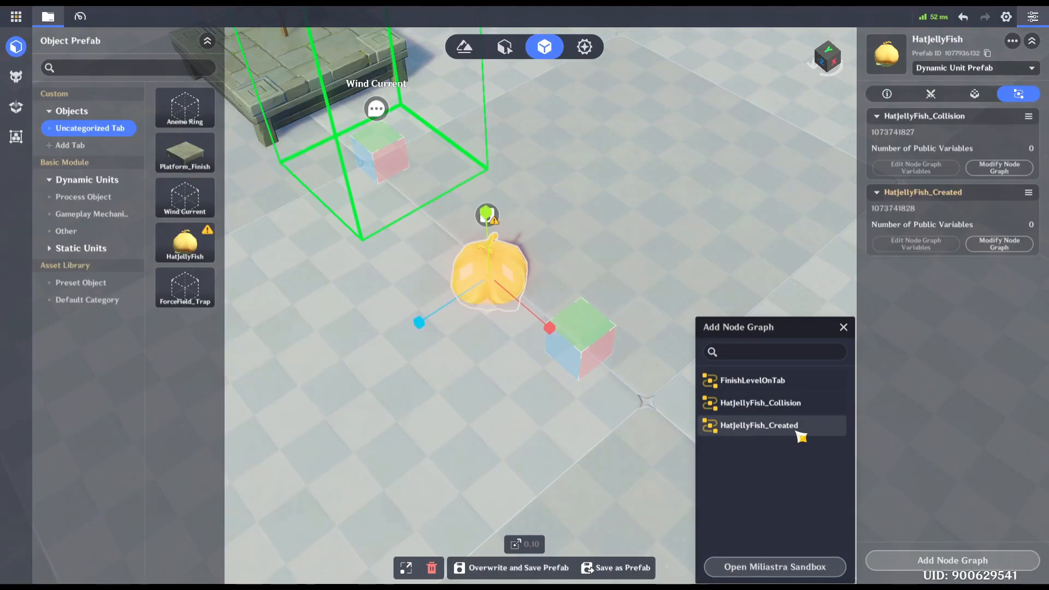
click(488, 568)
click(605, 341)
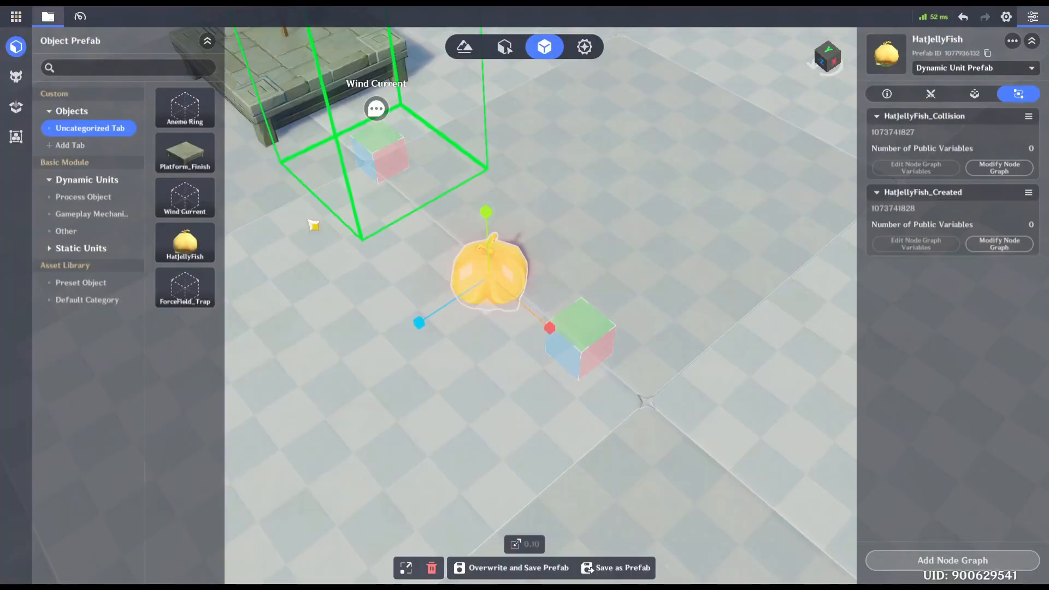
Step: Run a test play, move the character into the HatJellyFish to try its launch and force field, and exit
click(16, 16)
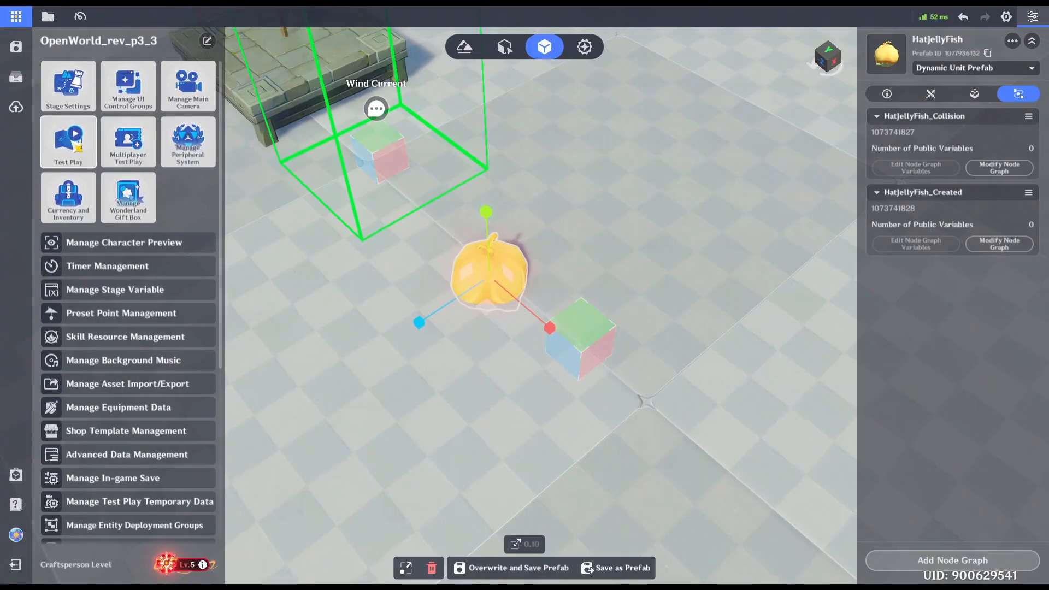
click(70, 143)
click(609, 340)
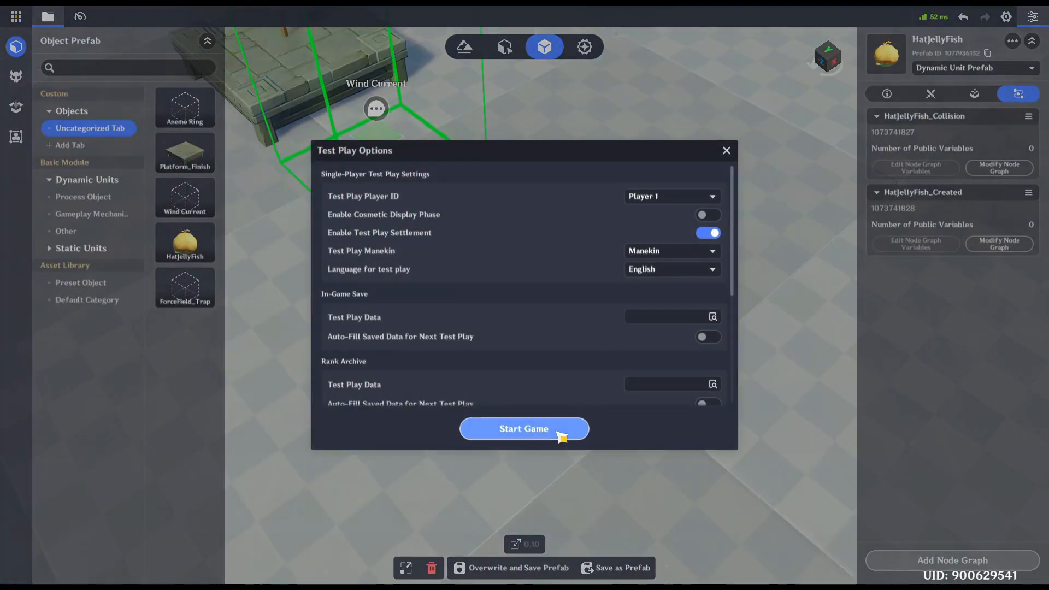
click(560, 434)
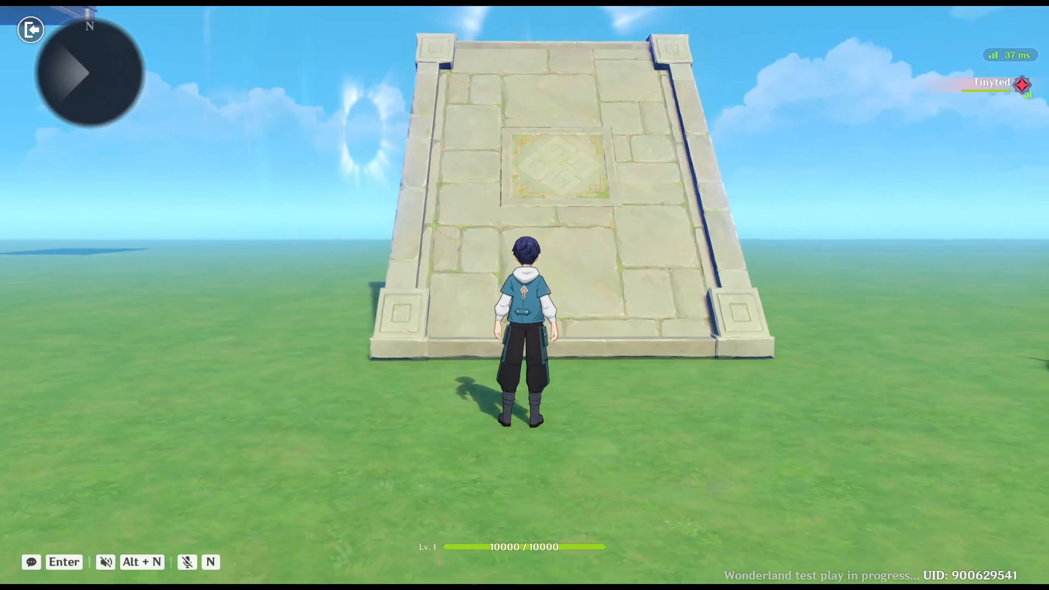
key(w)
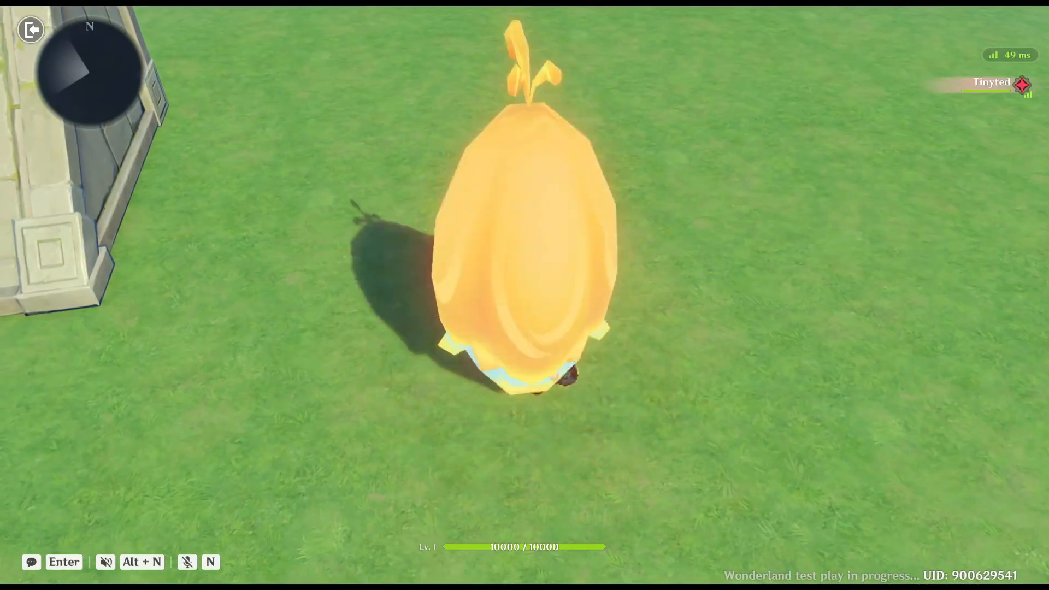
key(Escape)
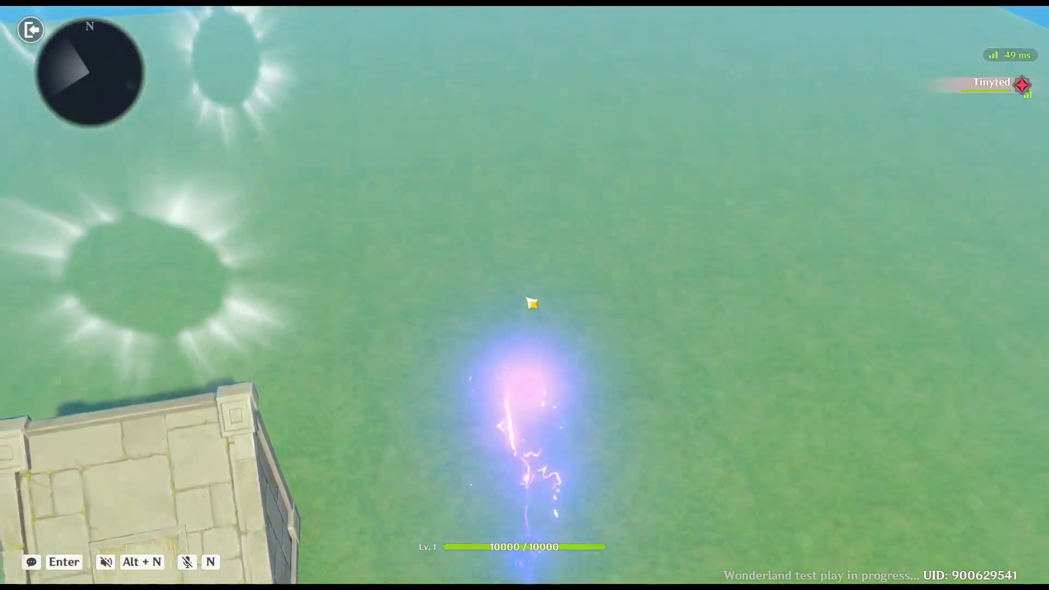
click(533, 360)
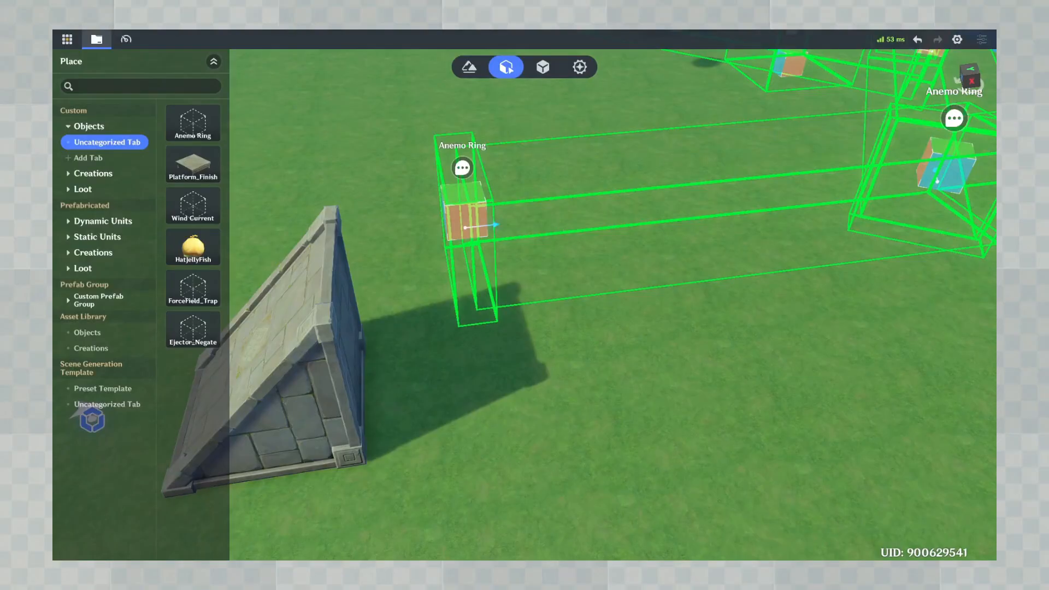
Step: Place a HatJellyFish in the scene near the ramp, raise it, and move the character in test play
drag(192, 246, 591, 361)
drag(601, 309, 601, 181)
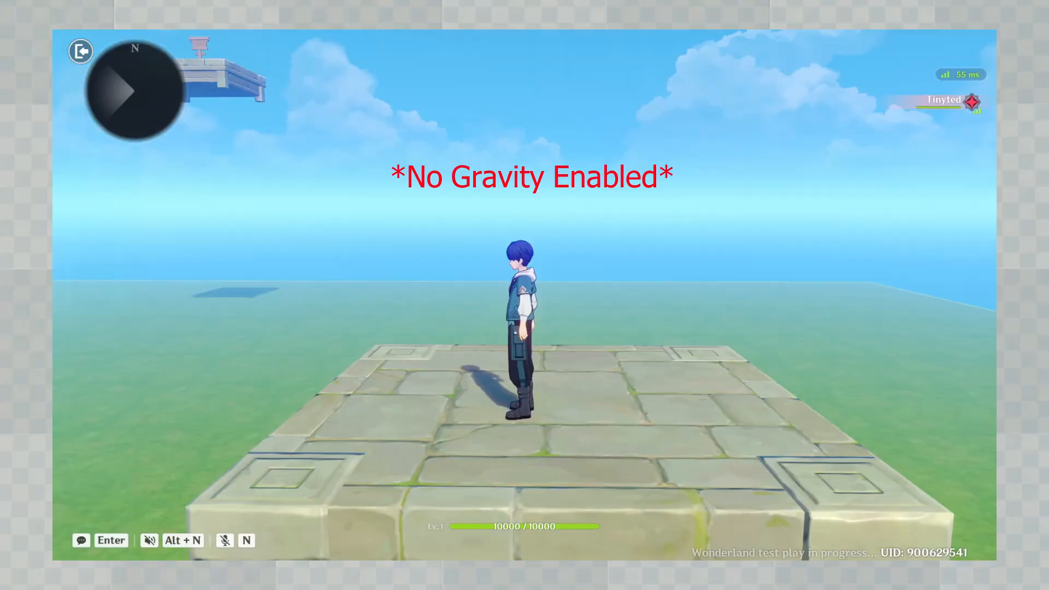
key(a)
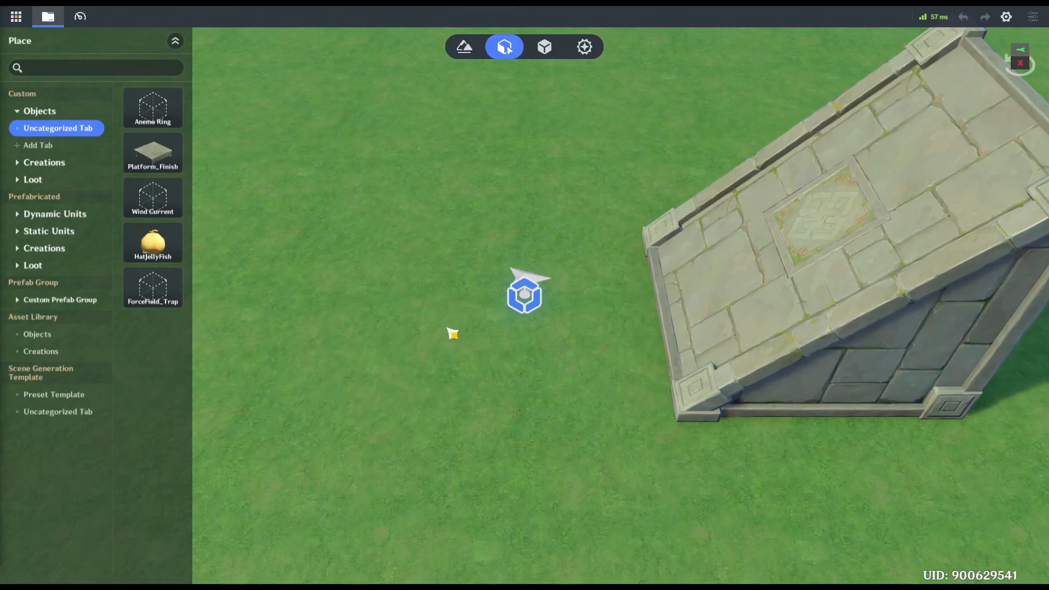
Step: Create a unit status named HidePlayerNoGravity in the combat presets and set its initial runtime duration to 2 s
click(586, 55)
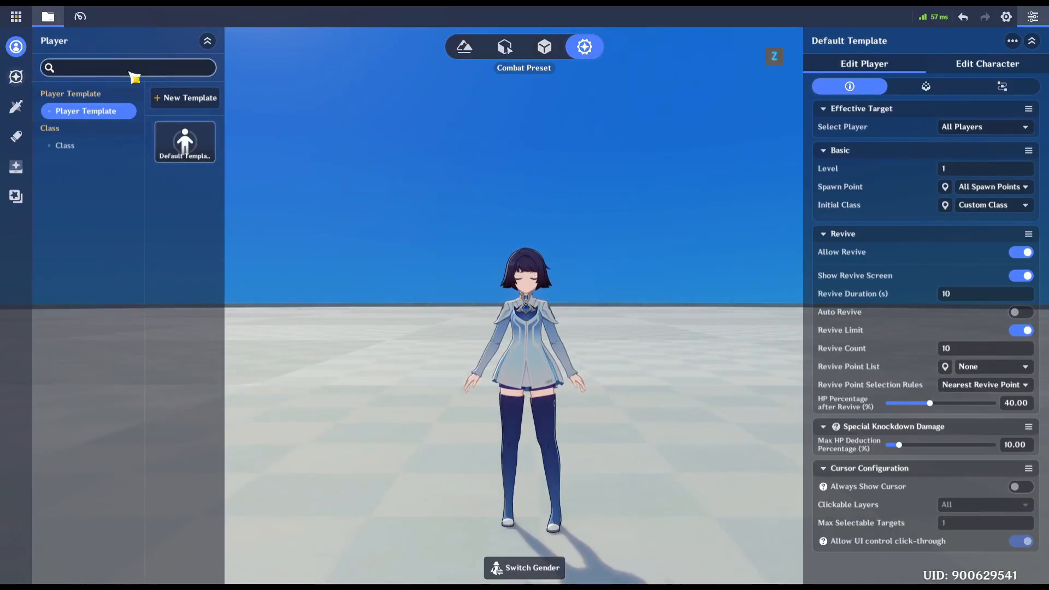
click(16, 76)
click(185, 97)
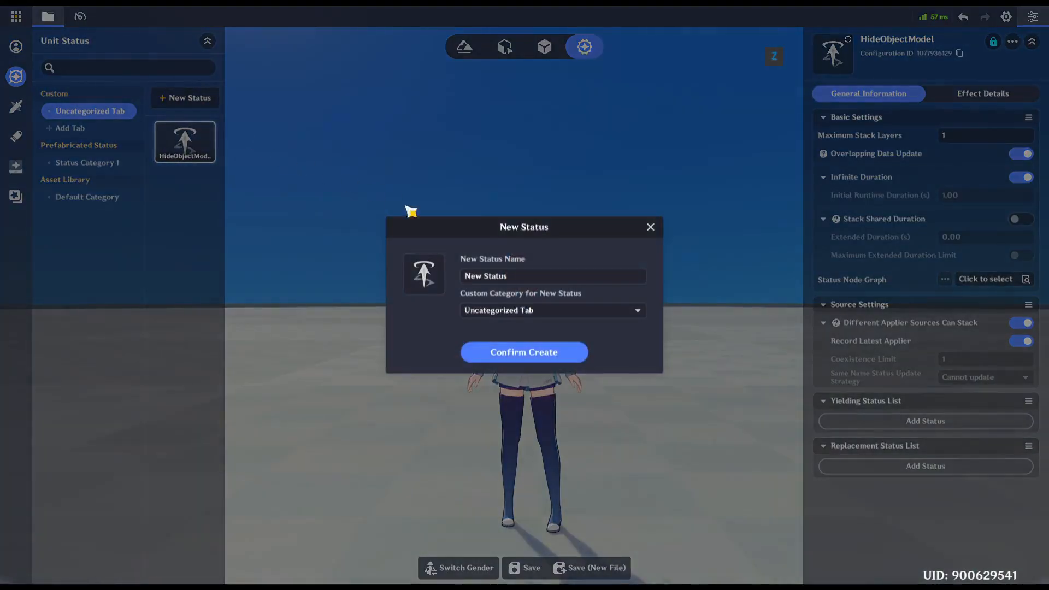
click(523, 277)
key(ctrl+a)
text(HidePlayerNoC)
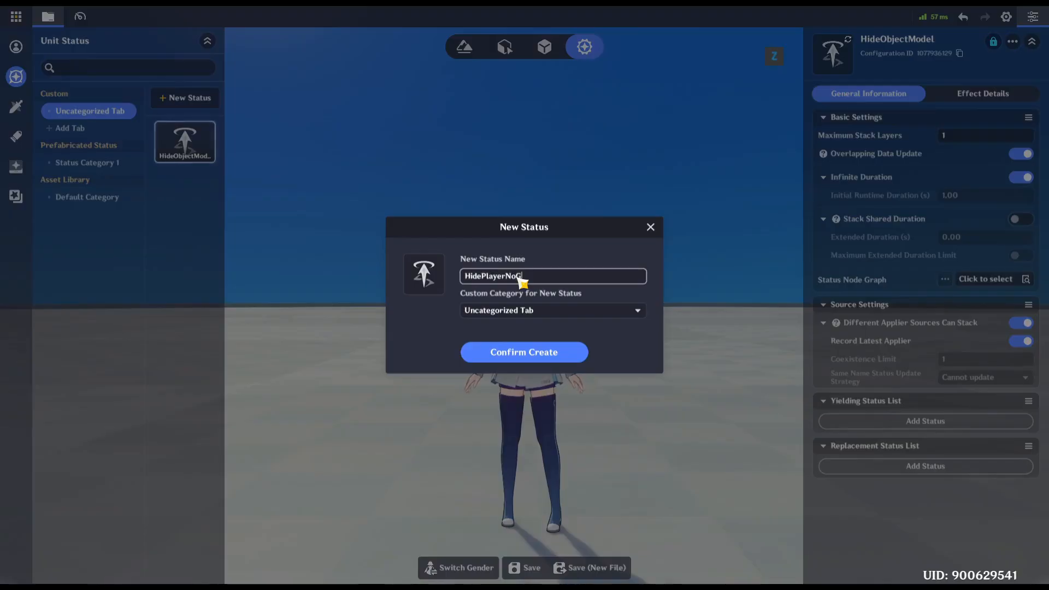
text(ravity)
click(523, 352)
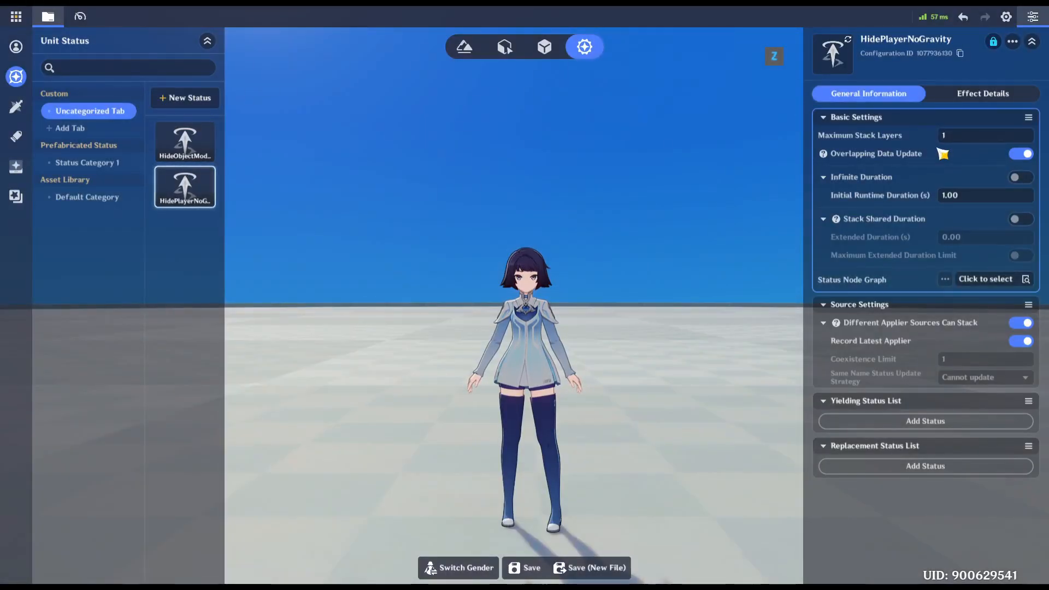
click(957, 196)
text(2)
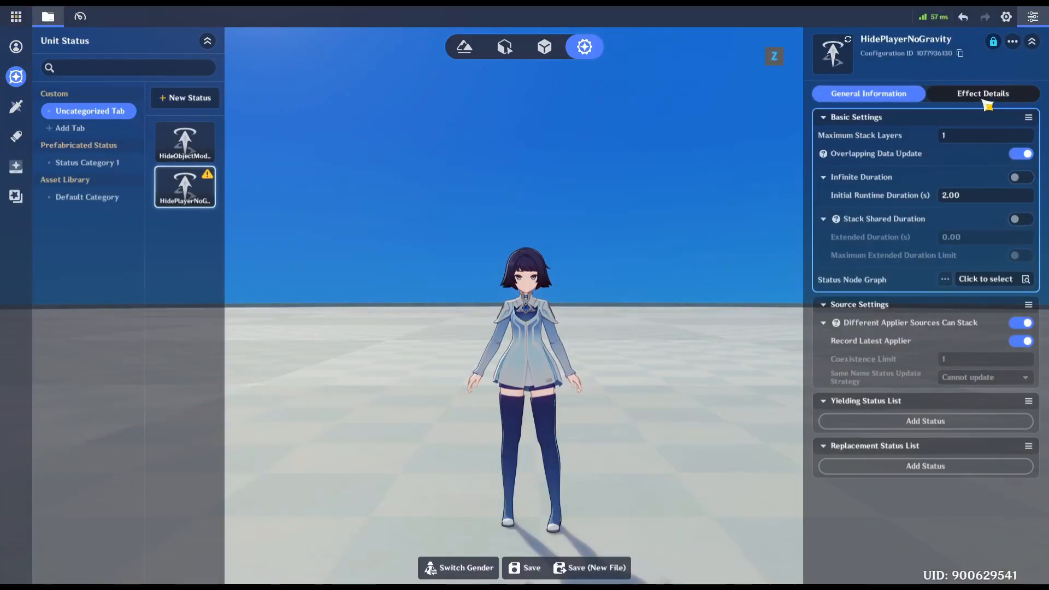
Step: Add a Fall Efficiency Change Value effect to HidePlayerNoGravity and set its change value to -200%
click(982, 96)
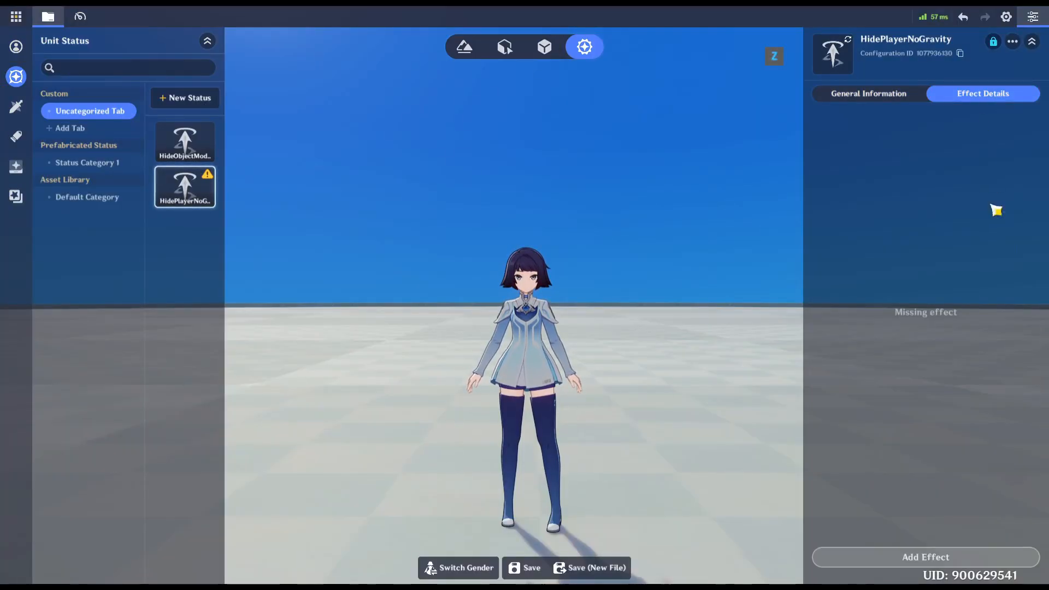
click(959, 558)
click(727, 353)
text(fall effi)
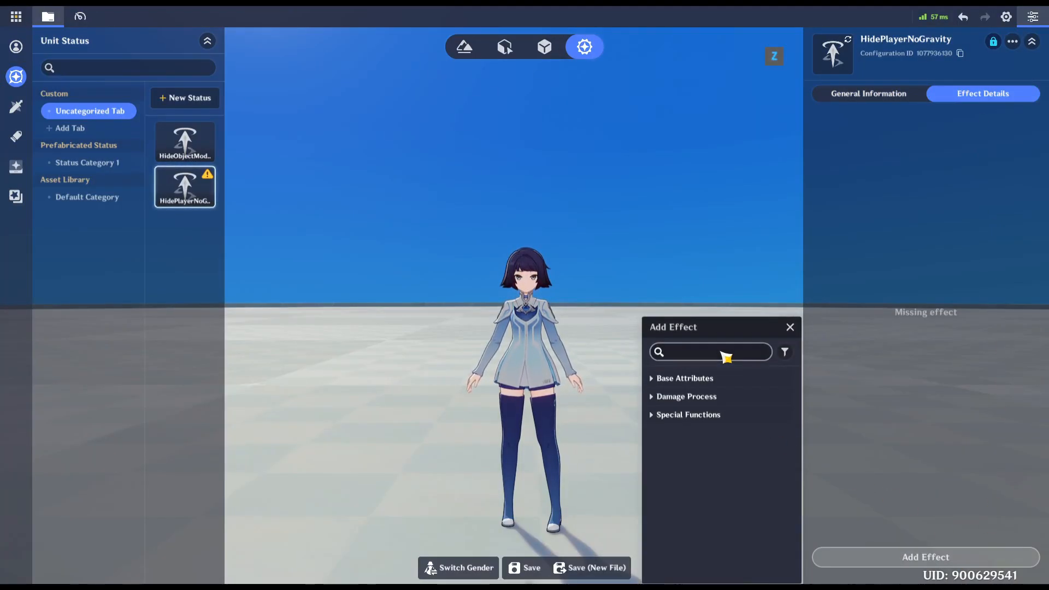
click(728, 383)
click(737, 398)
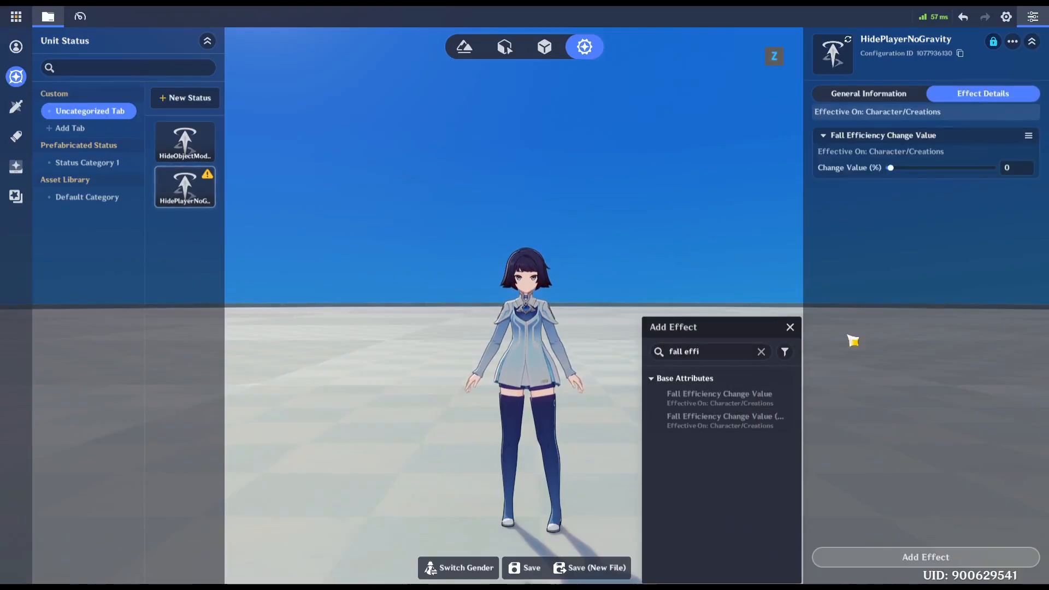
click(1030, 174)
text(-200)
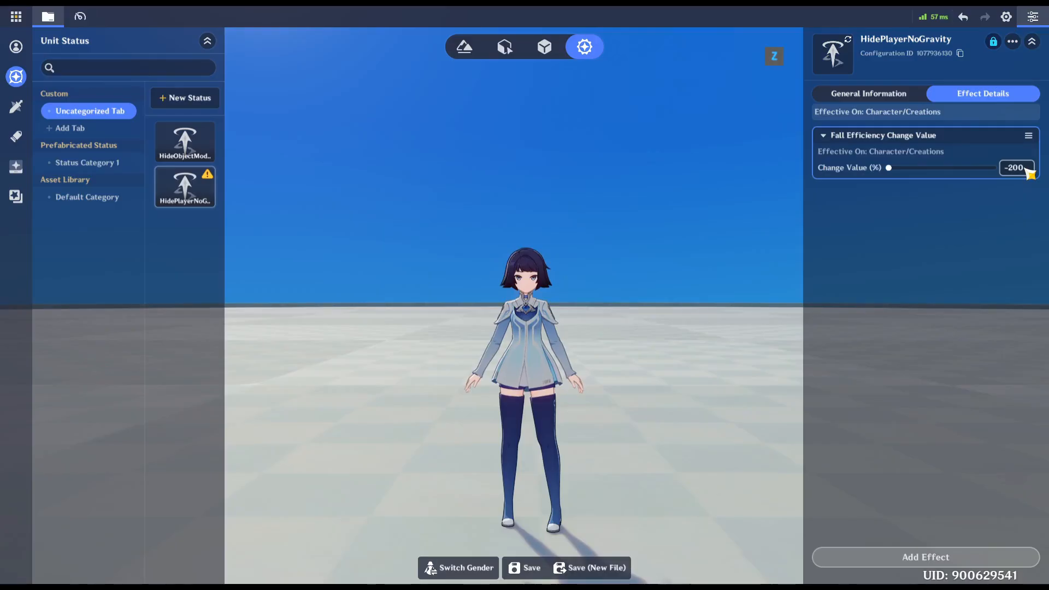
Step: Add the Character Hidden and Disable Gliding effects to HidePlayerNoGravity
click(853, 556)
text(c)
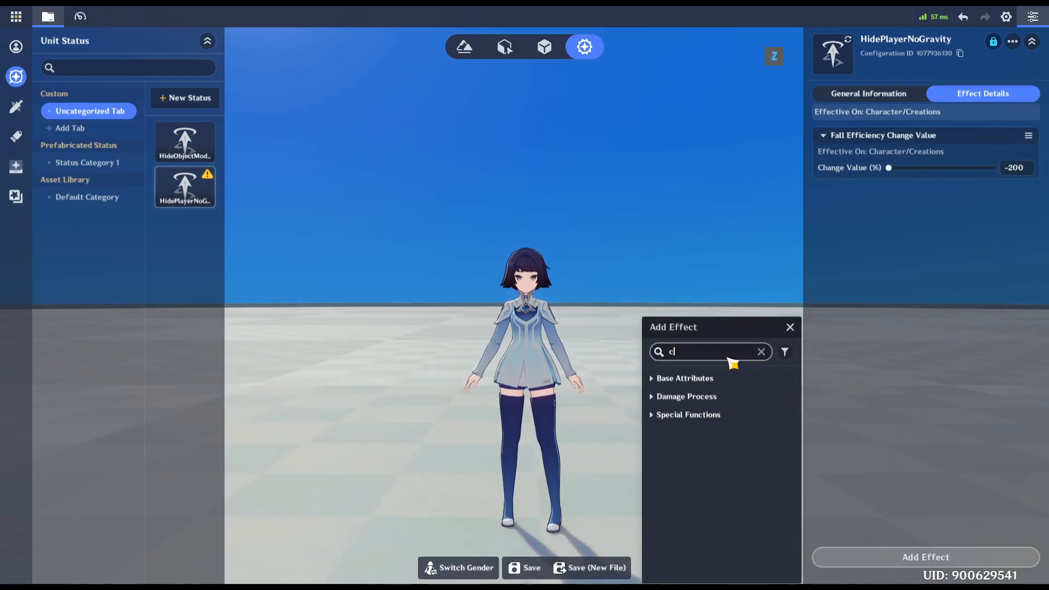
text(haracter)
click(726, 378)
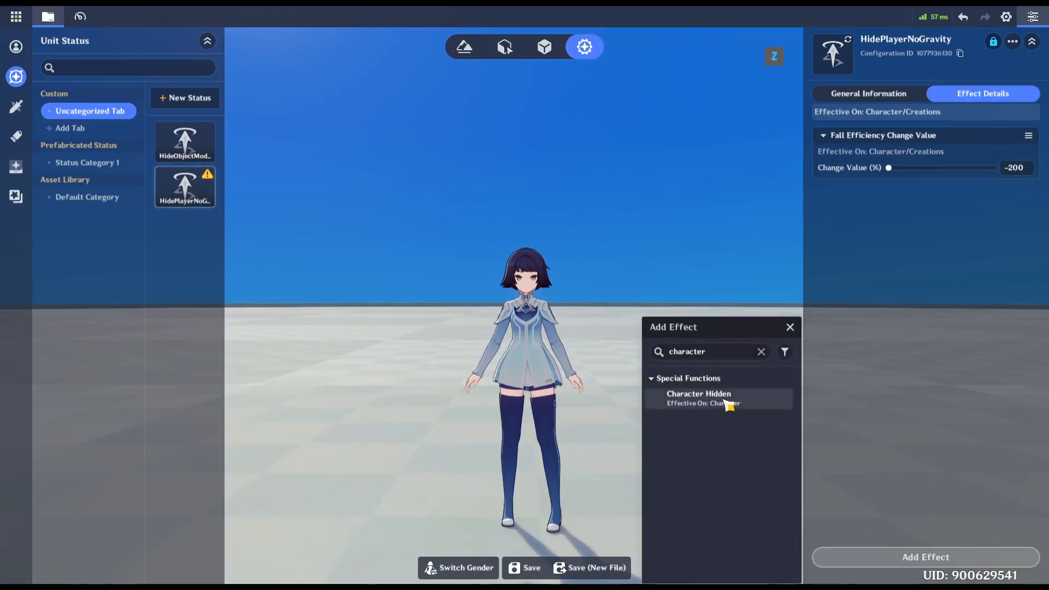
click(728, 403)
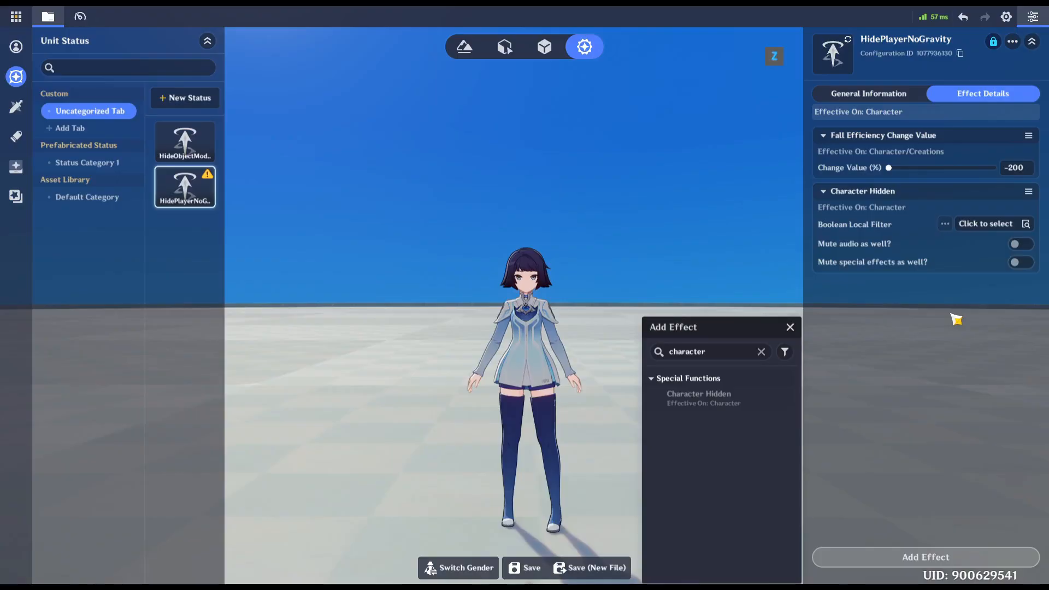
click(761, 352)
text(gliding)
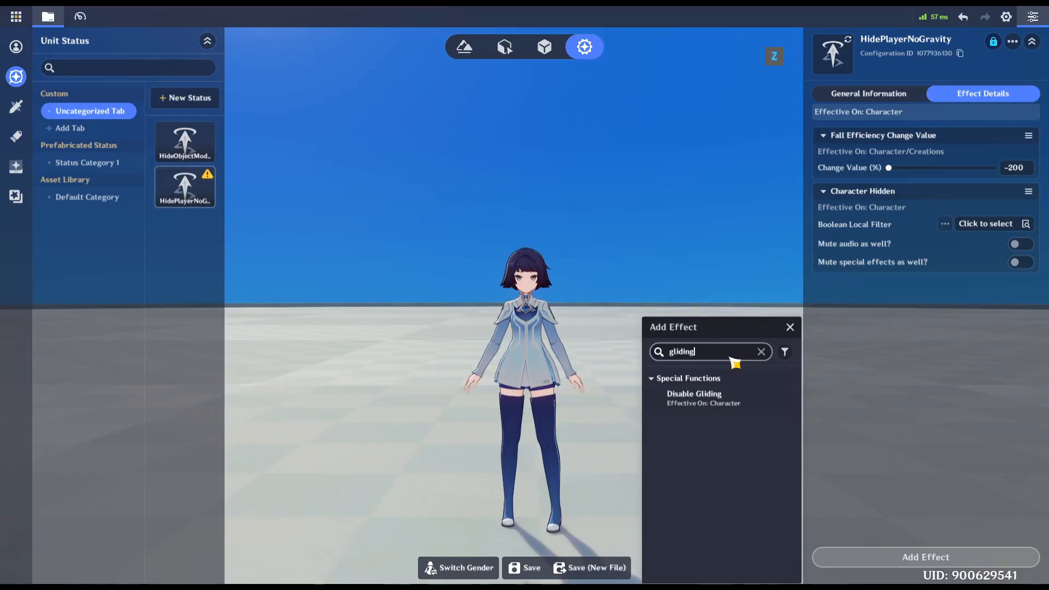
click(735, 406)
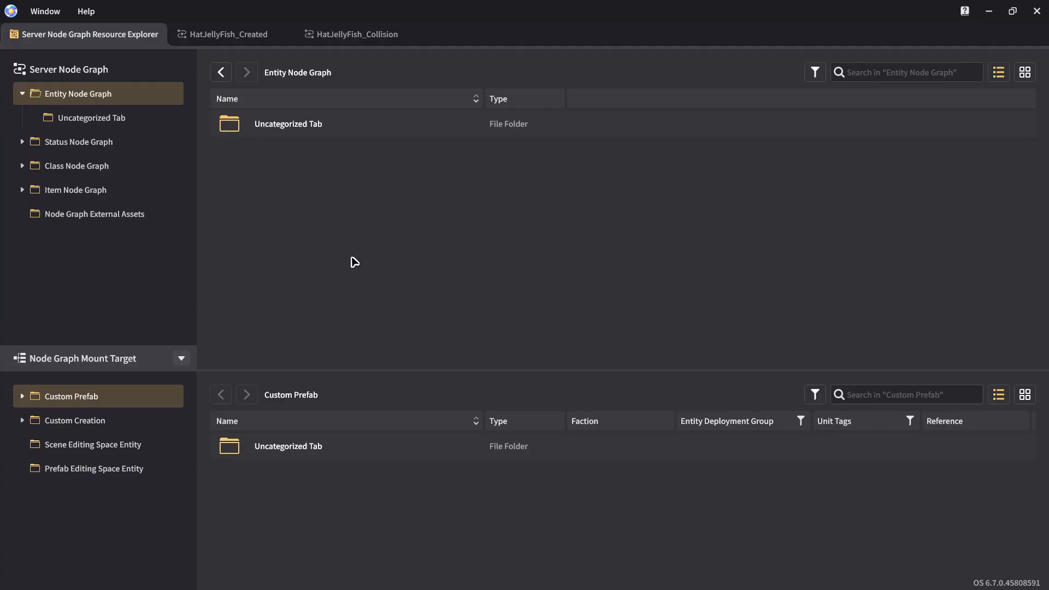
Step: Open the Client Node Graph Resource Explorer and create a Boolean filter node graph in its Uncategorized Tab folder
click(47, 11)
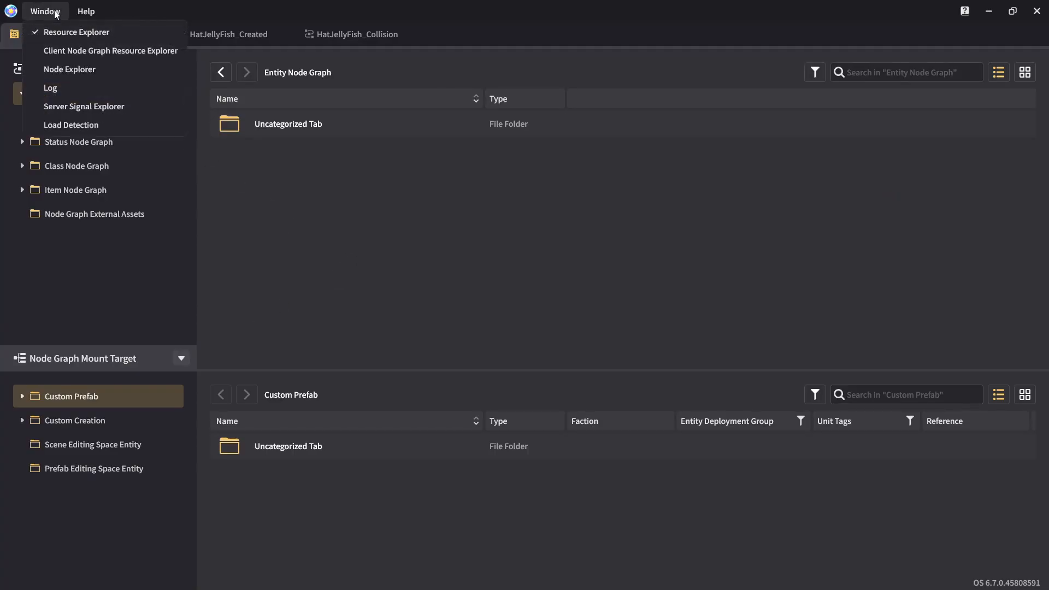
click(79, 52)
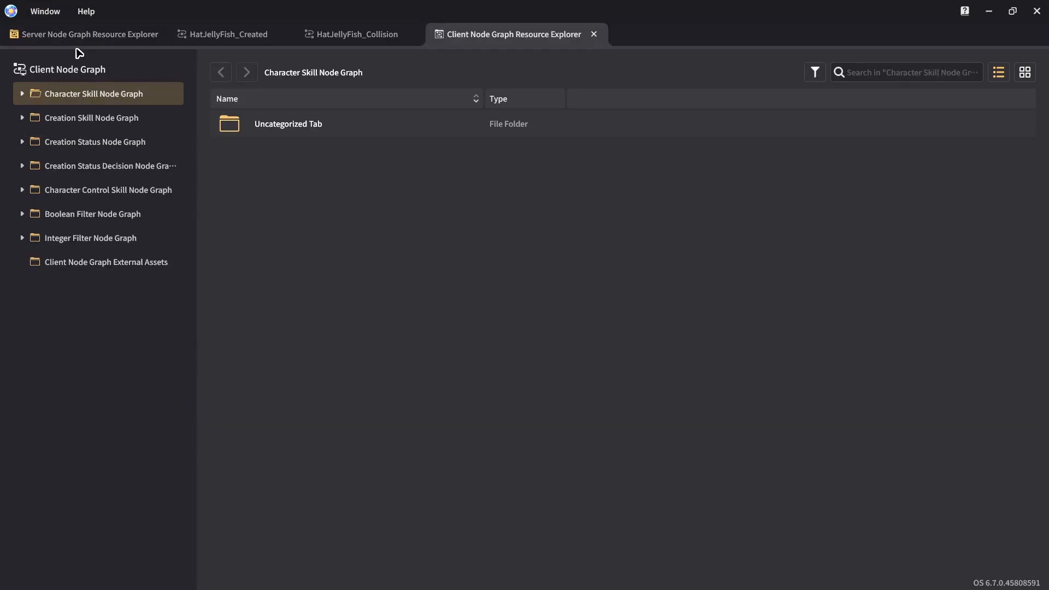
double_click(112, 214)
click(121, 237)
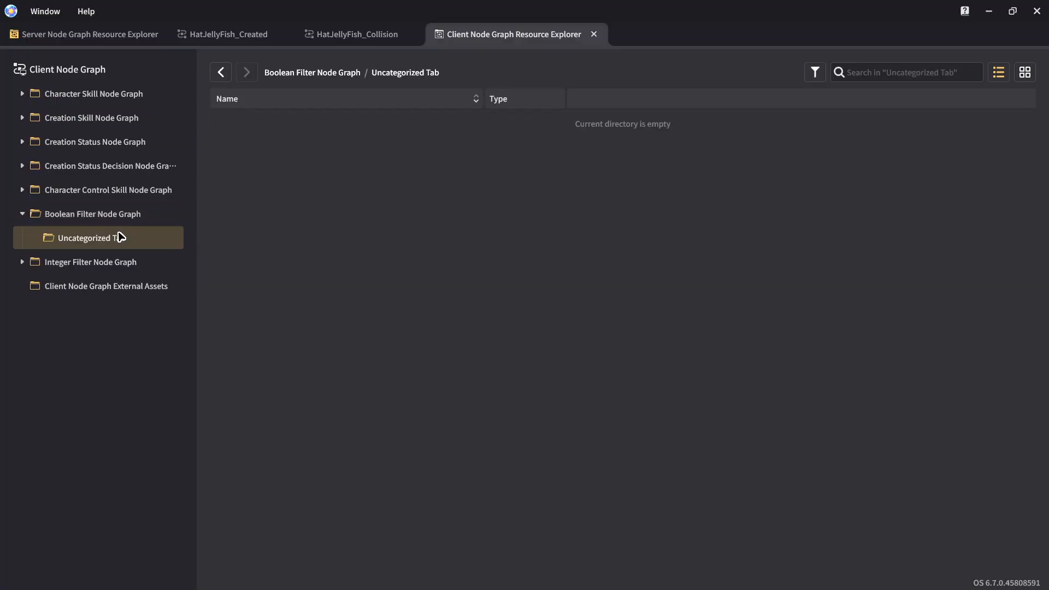
right_click(306, 199)
click(329, 205)
Step: Rename the new Boolean filter node graph as AlwaysNo
click(291, 131)
right_click(292, 131)
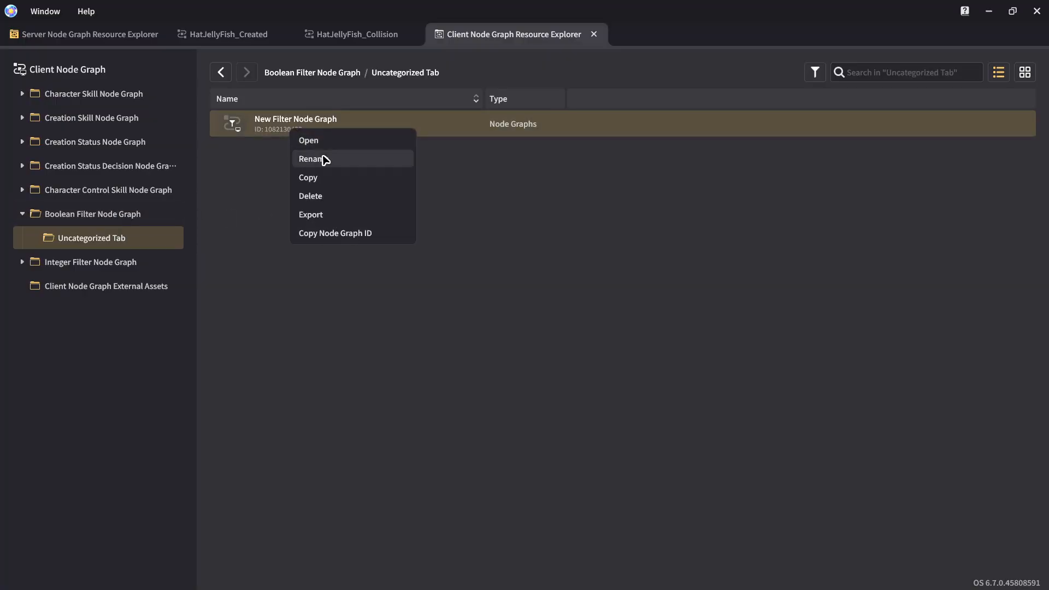
click(323, 158)
text(AlwaysN)
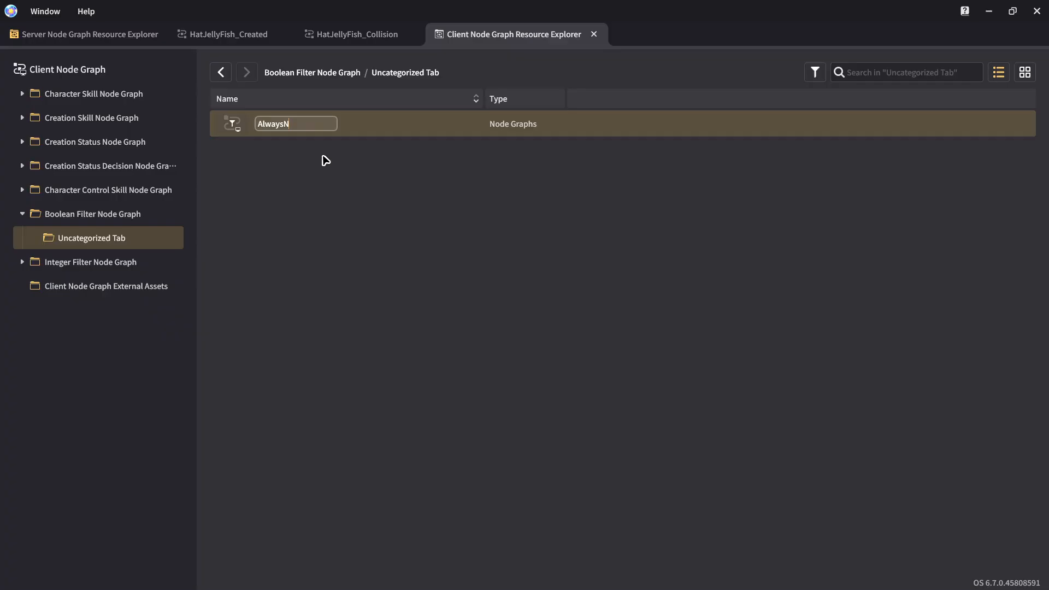
text(o)
key(Return)
Step: In AlwaysNo, add a Logical NOT Operation with Condition Yes, link its Result to the graph end's output result and save
double_click(269, 126)
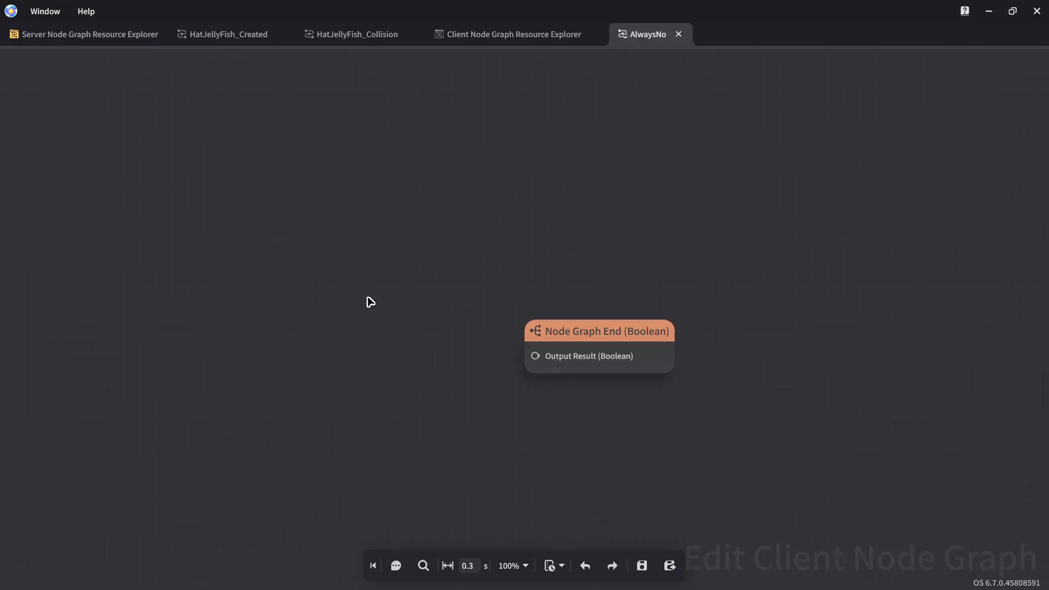
right_click(348, 348)
text(NOT)
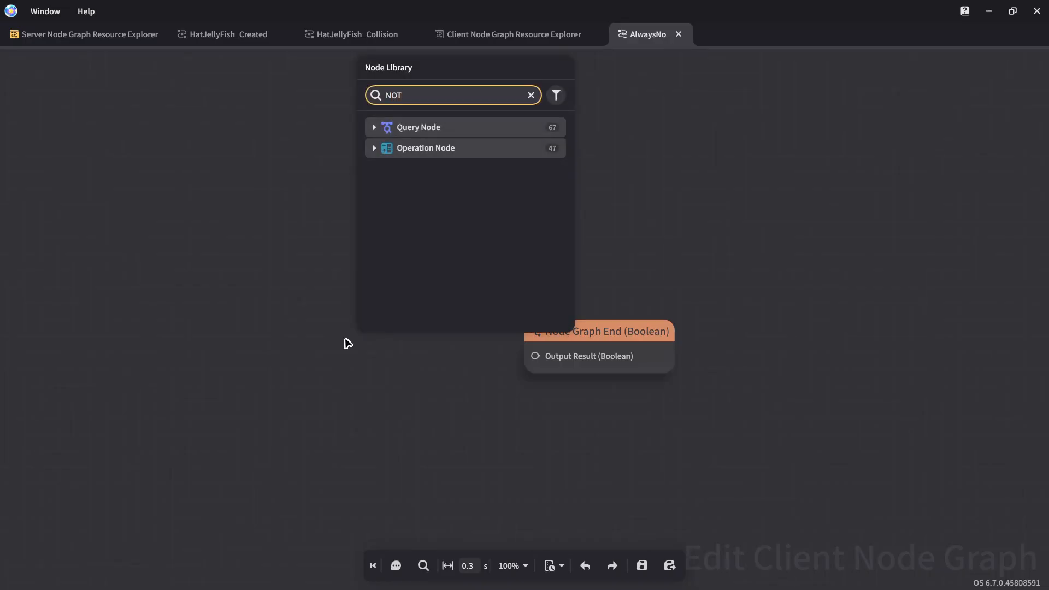
click(460, 170)
drag(435, 353, 535, 356)
click(404, 366)
click(394, 398)
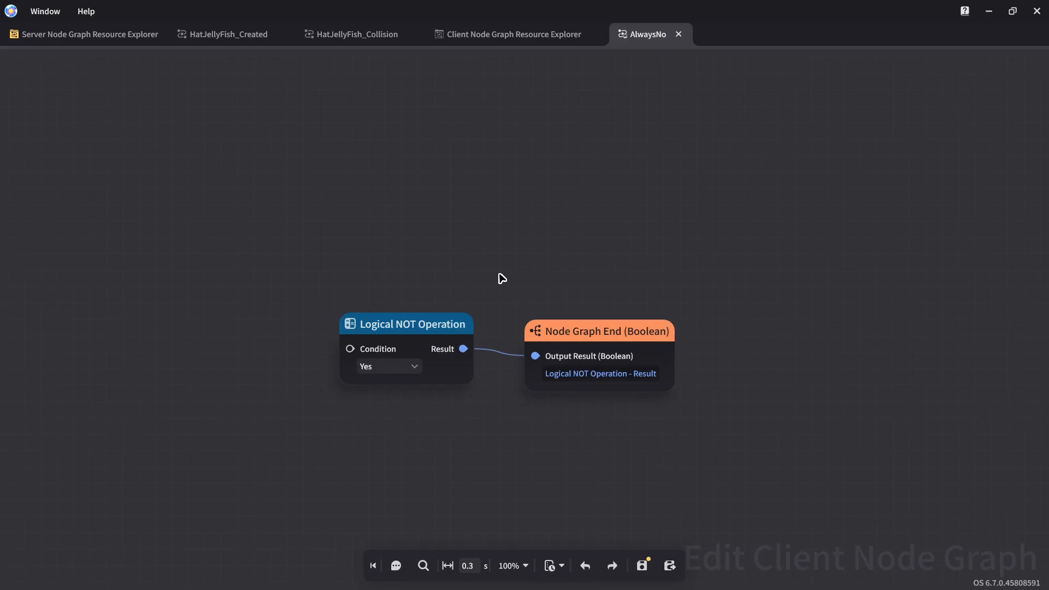
key(ctrl+s)
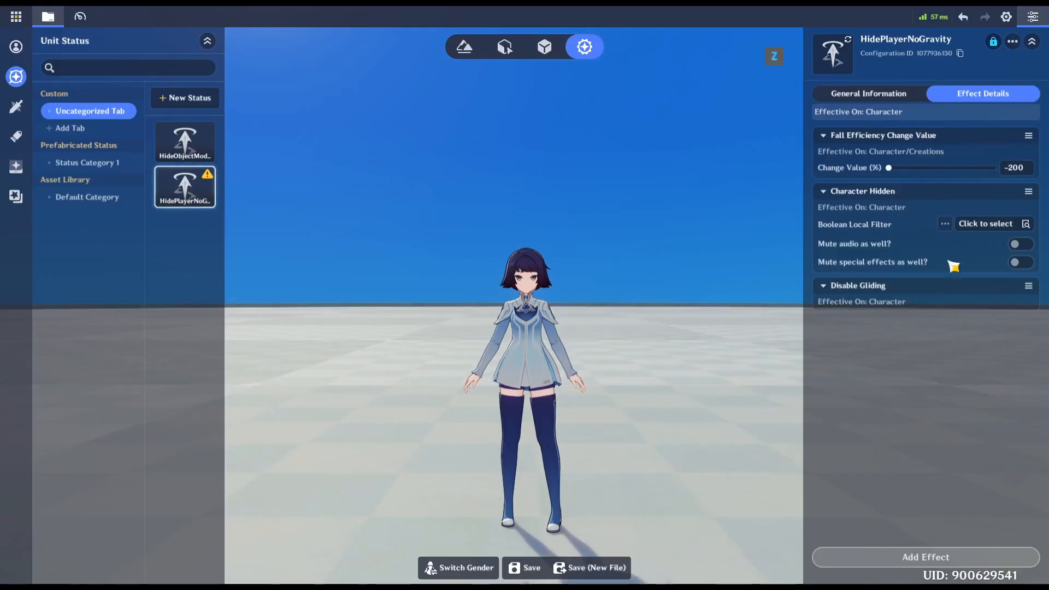
Step: Back in the status editor, assign AlwaysNo as the Character Hidden effect's Boolean Local Filter and save the status
click(978, 228)
click(732, 108)
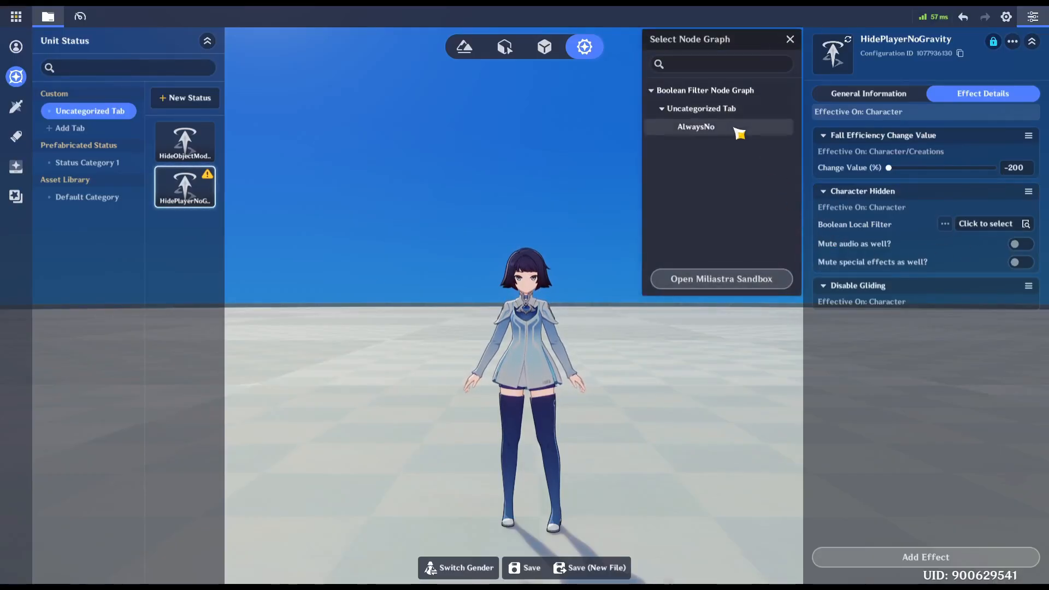
click(733, 127)
click(528, 567)
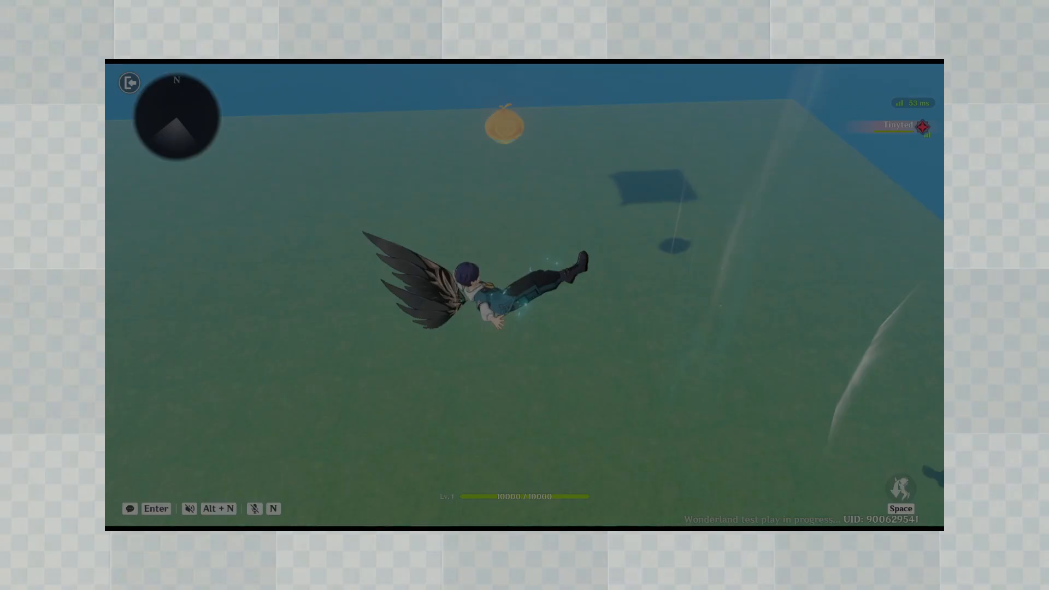
Step: Try out the character's gliding and its movement on the stone platform in test play
key(space)
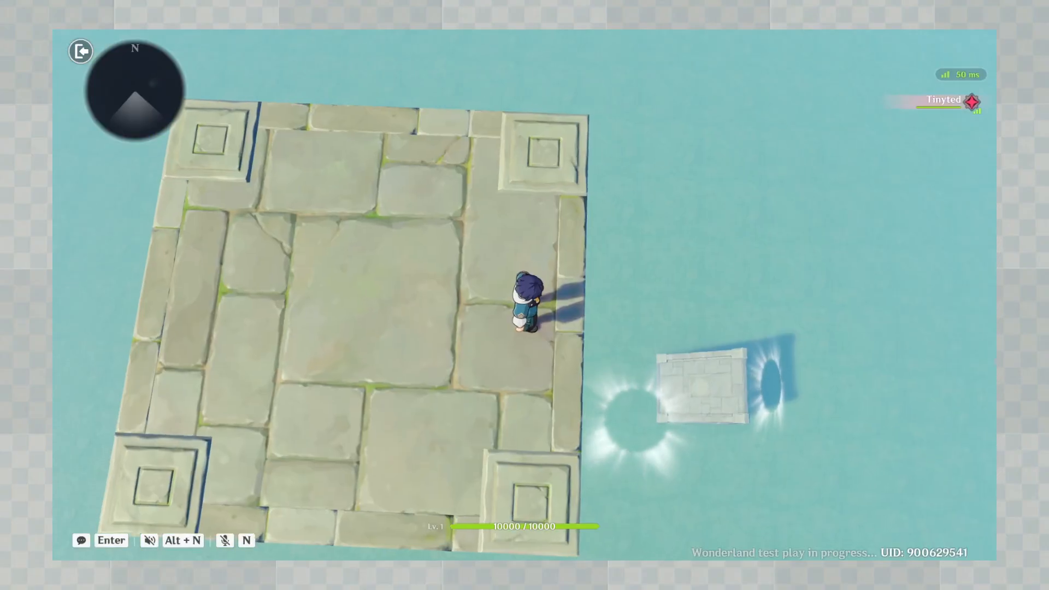
key(d)
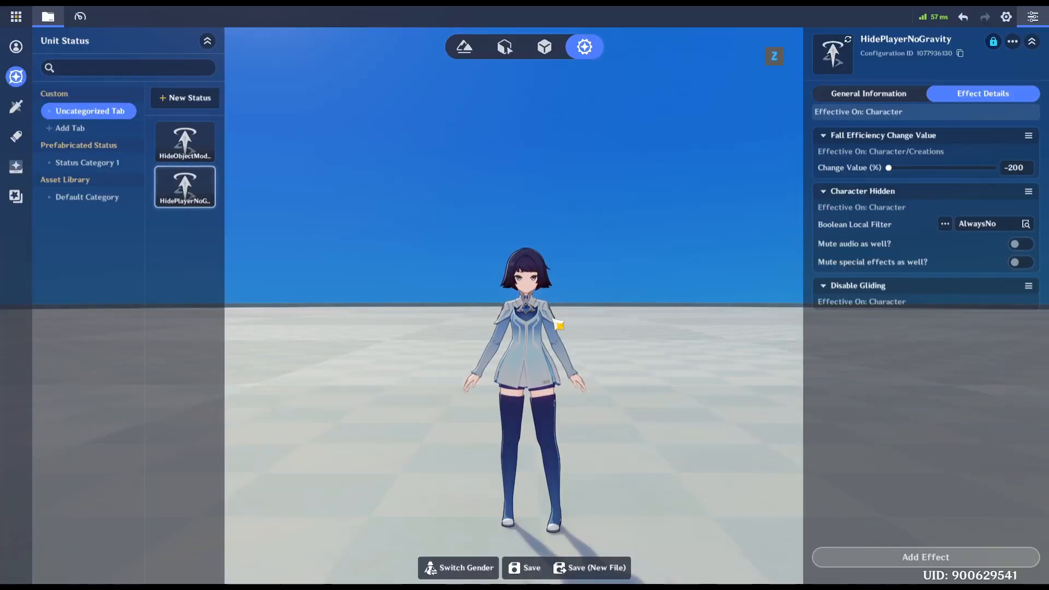
Step: In the prefab library, place a dynamic Empty Model beside the ForceField_Trap and name it Ejector_Negate
click(544, 46)
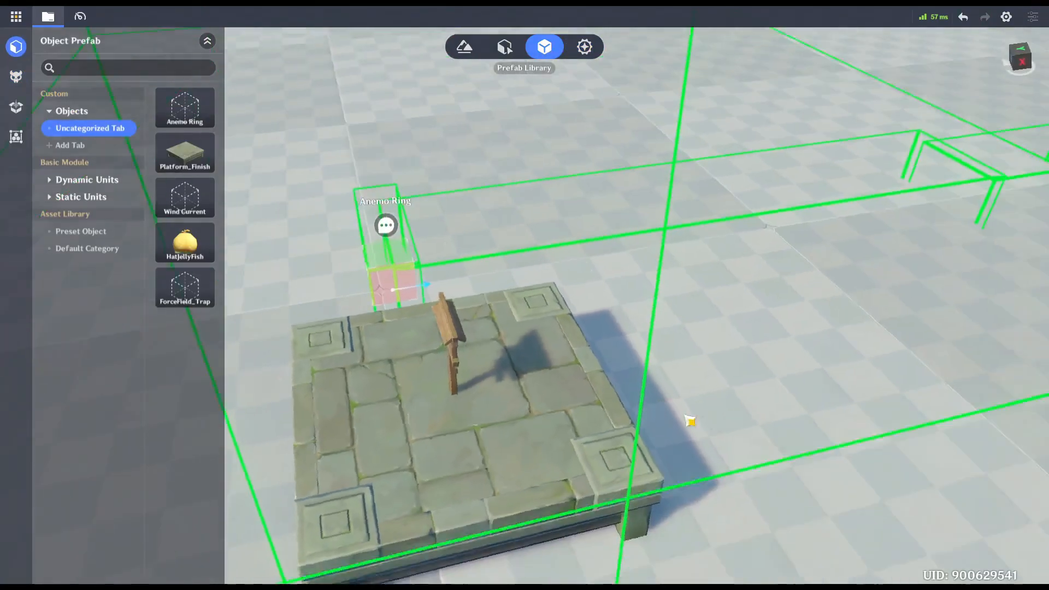
key(s)
right_drag(690, 420, 744, 463)
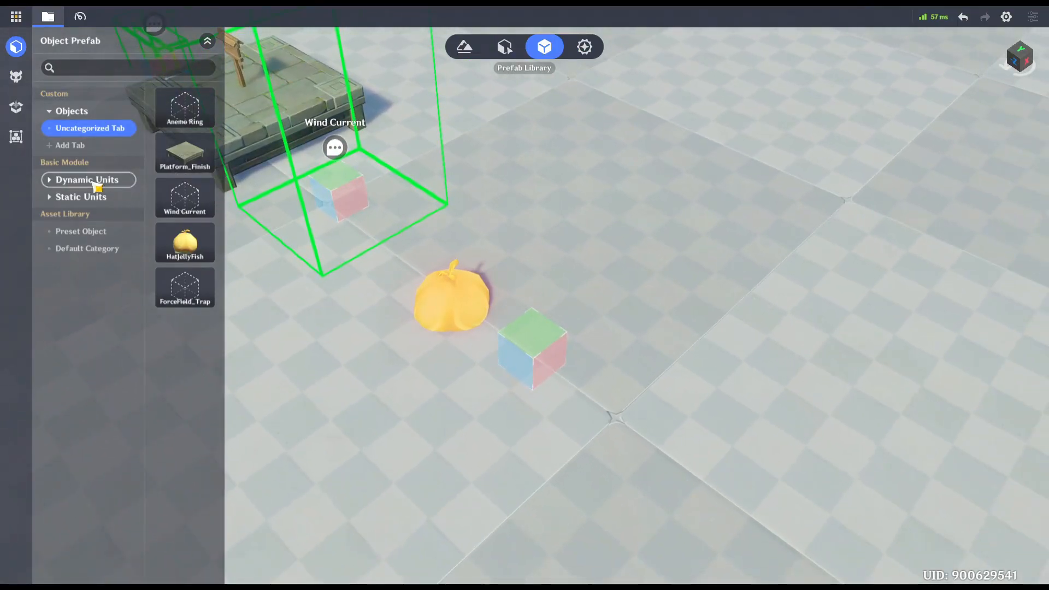
click(97, 187)
click(93, 231)
drag(185, 115, 614, 424)
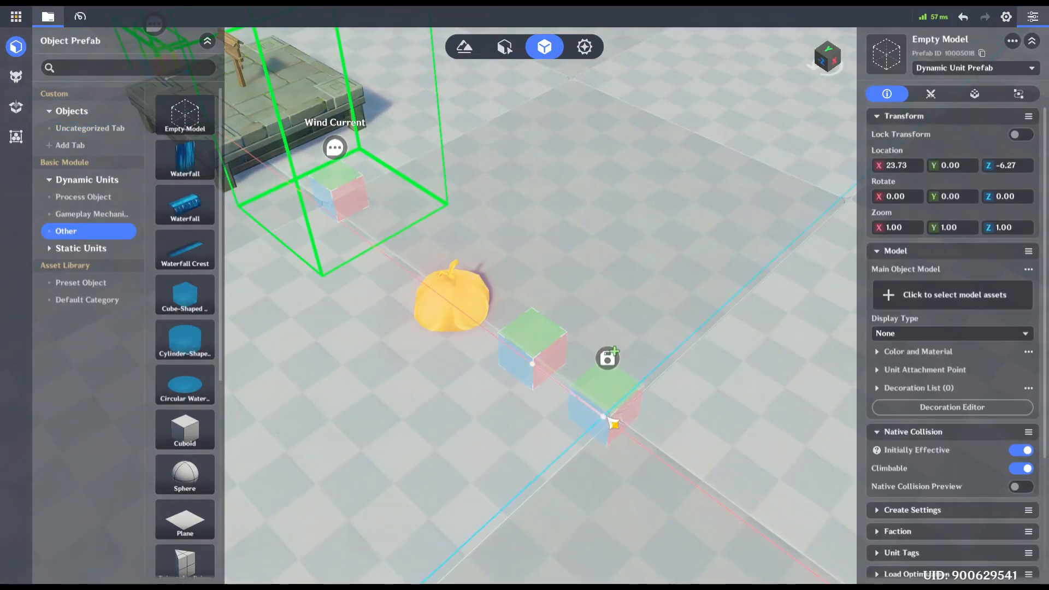
click(945, 39)
text(Ejec)
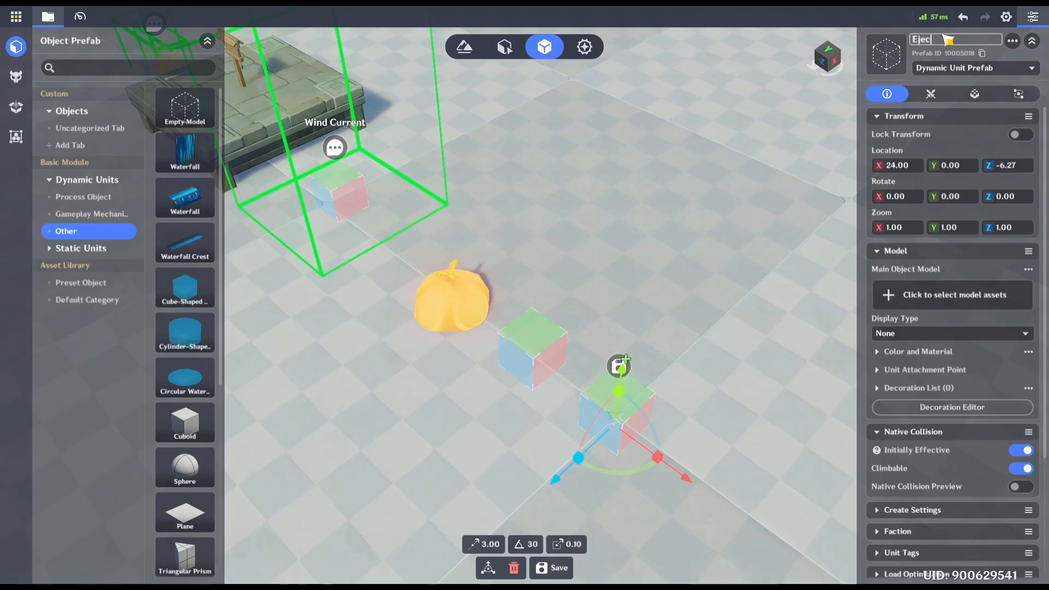
text(tor_Negate)
key(Return)
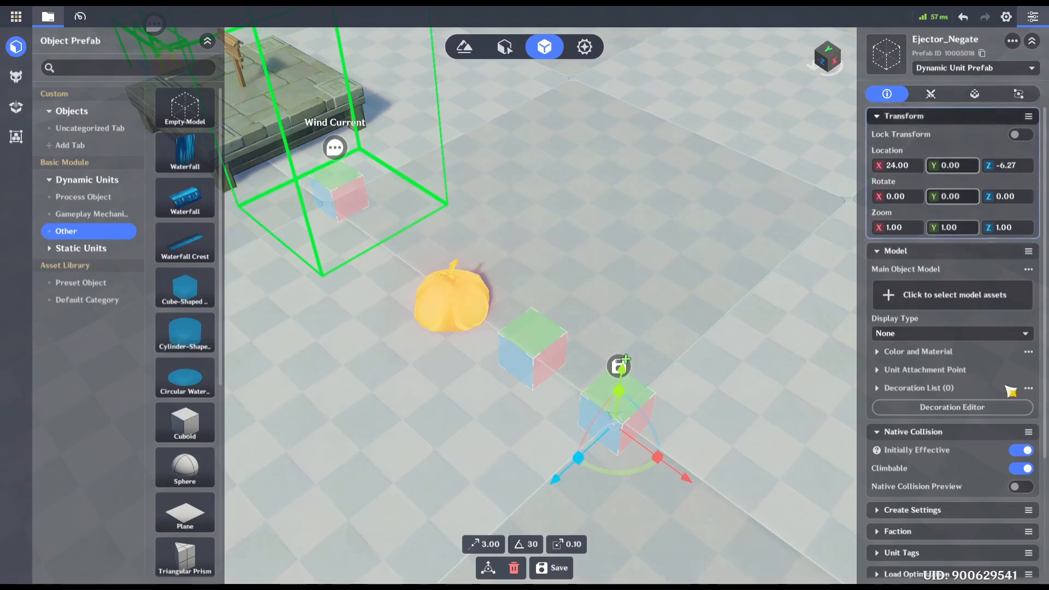
Step: Turn off Ejector_Negate's initial native collision and give it a Character Disruptor Device component containing one new device
click(1022, 451)
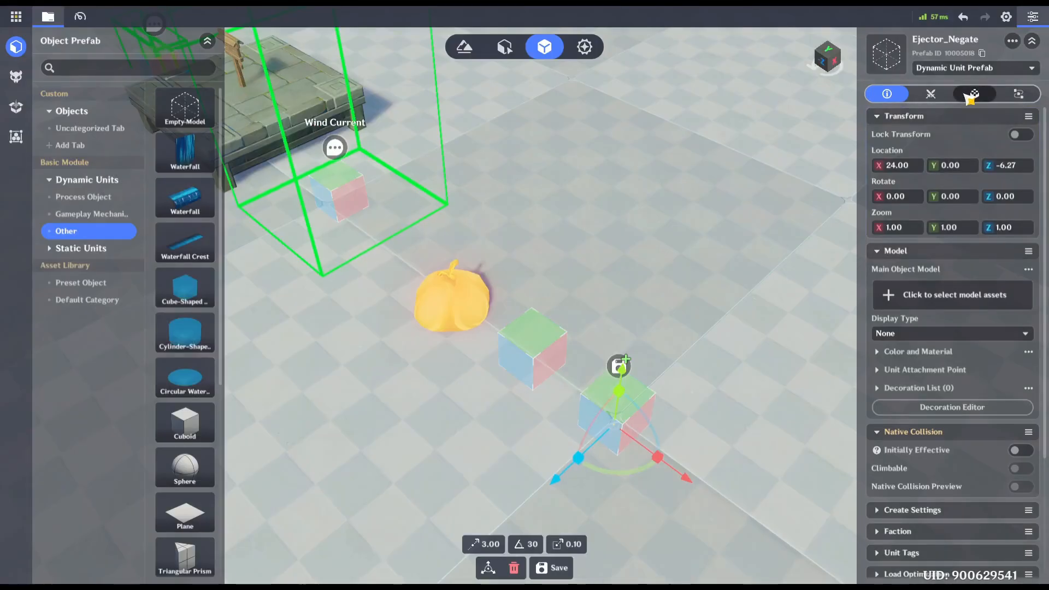
click(972, 95)
click(950, 560)
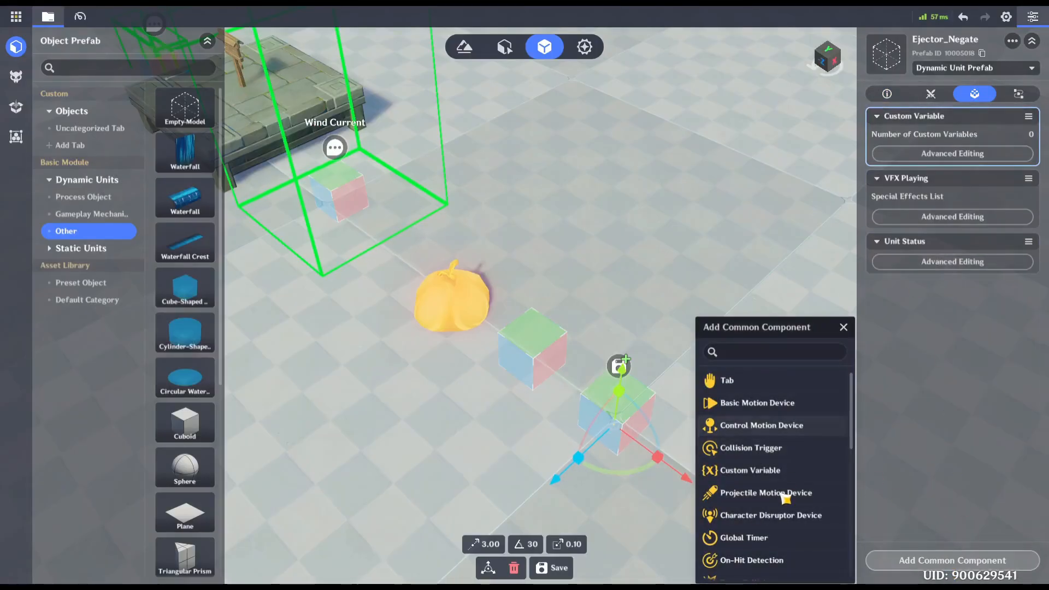
click(770, 515)
click(952, 341)
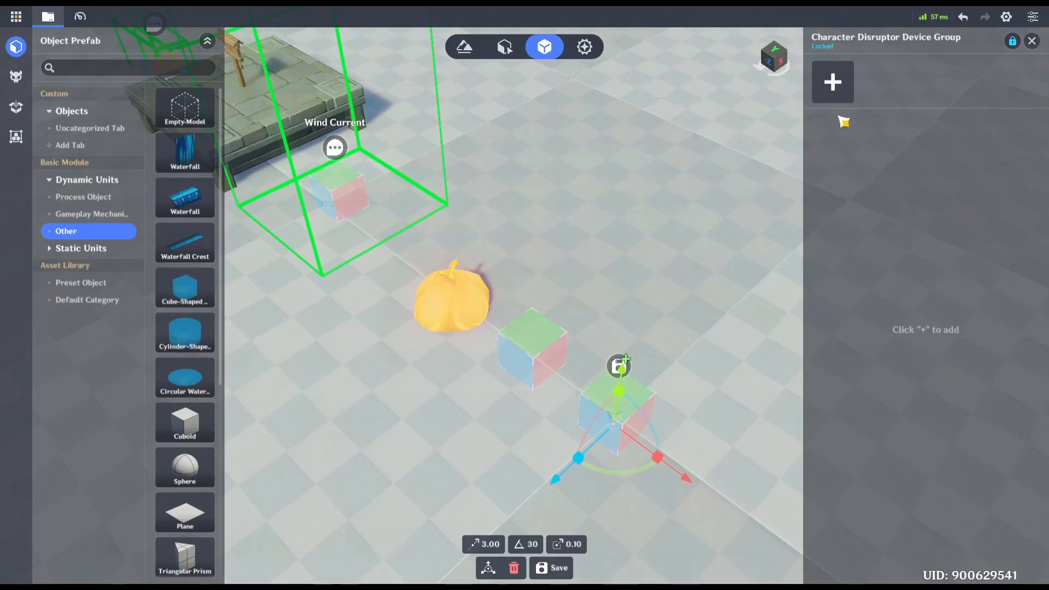
click(832, 83)
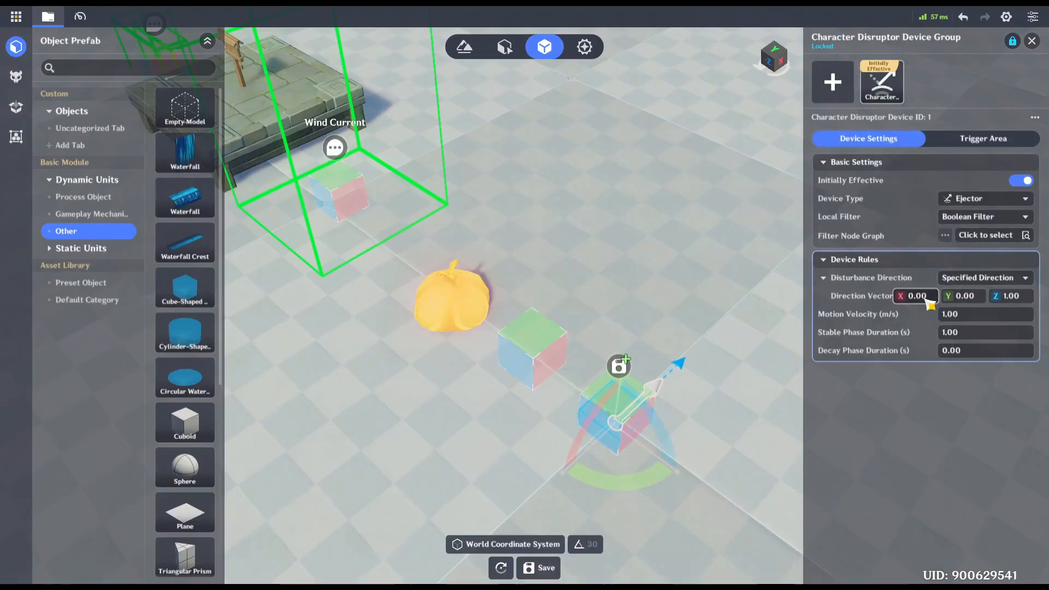
Step: Set the ejector's direction vector to X 0, Y 1, Z 0, motion velocity to 0.10 m/s and stable phase duration to 0.50 s
click(963, 295)
text(1)
click(1011, 295)
text(0)
click(992, 315)
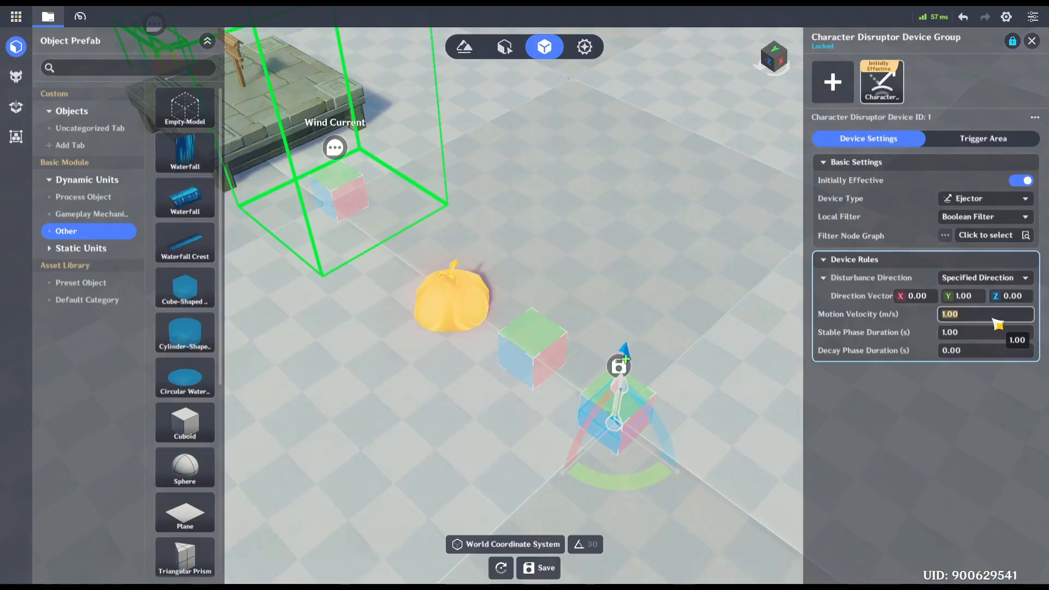
text(0.10)
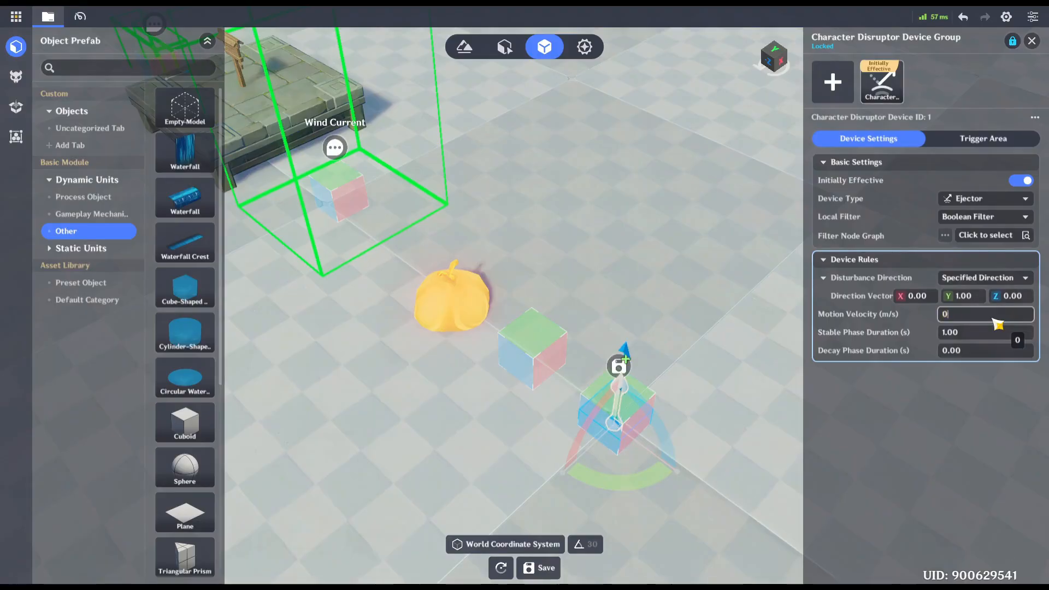
click(990, 337)
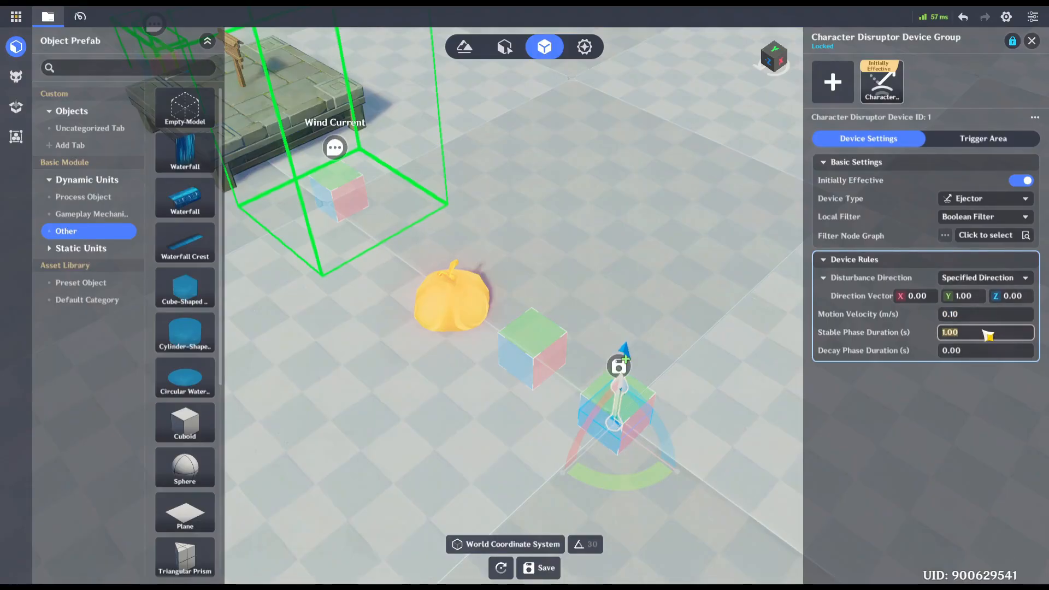
text(0.50)
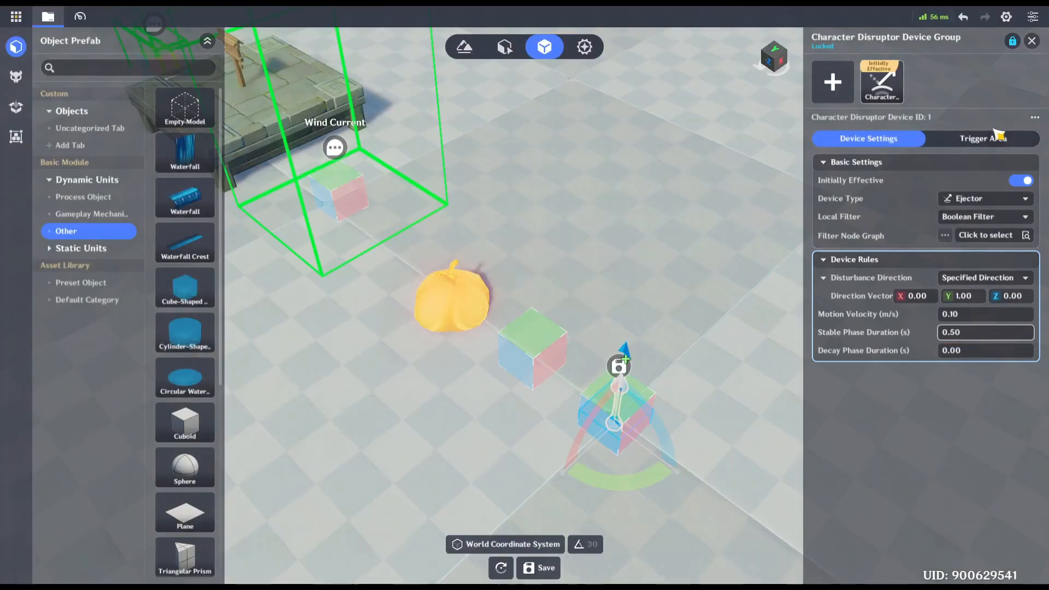
Step: Set the device trigger area's zoom multiplier to 2 on all axes and save Ejector_Negate as a new prefab under Uncategorized Tab
click(928, 138)
click(914, 239)
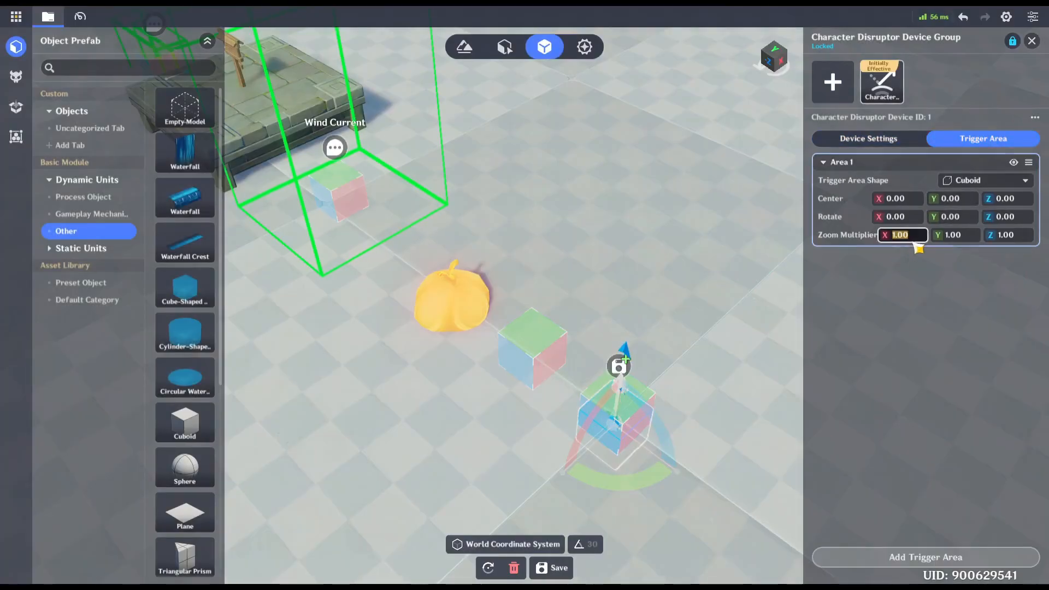
text(2)
click(957, 236)
text(2)
click(1006, 236)
text(2)
click(975, 304)
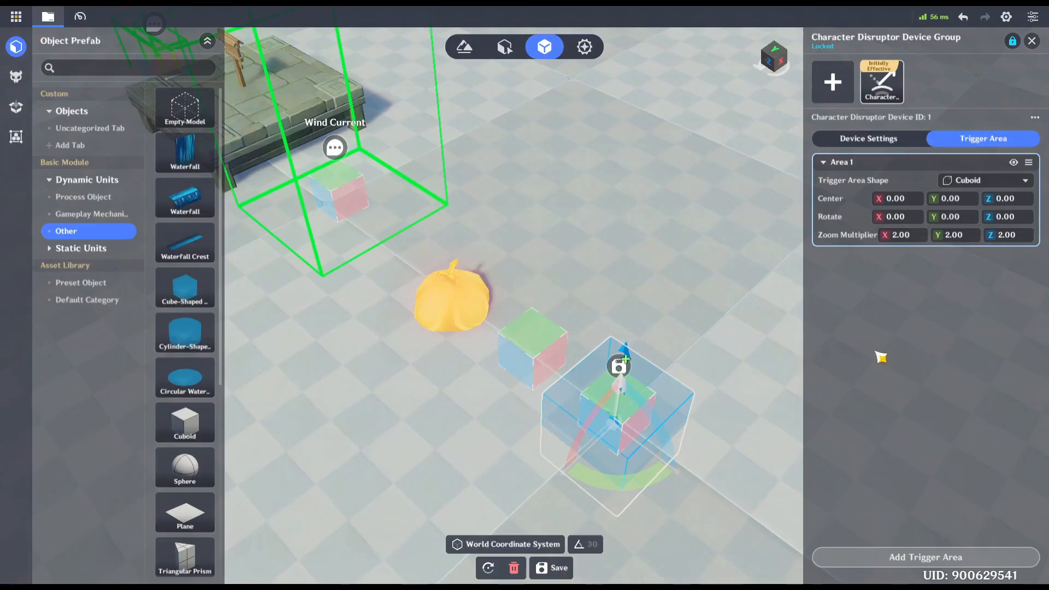
click(551, 568)
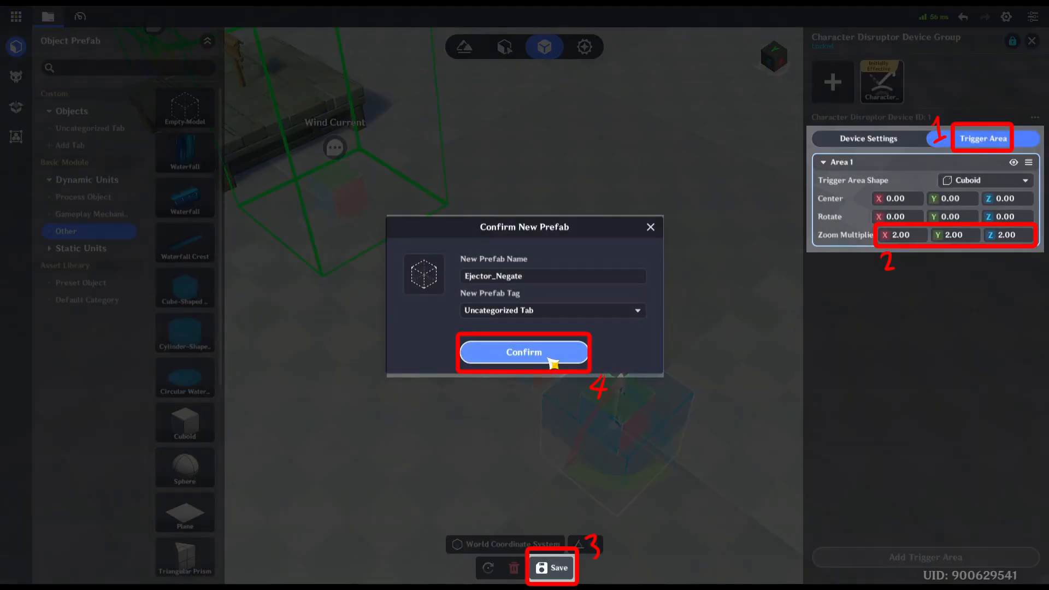
click(552, 353)
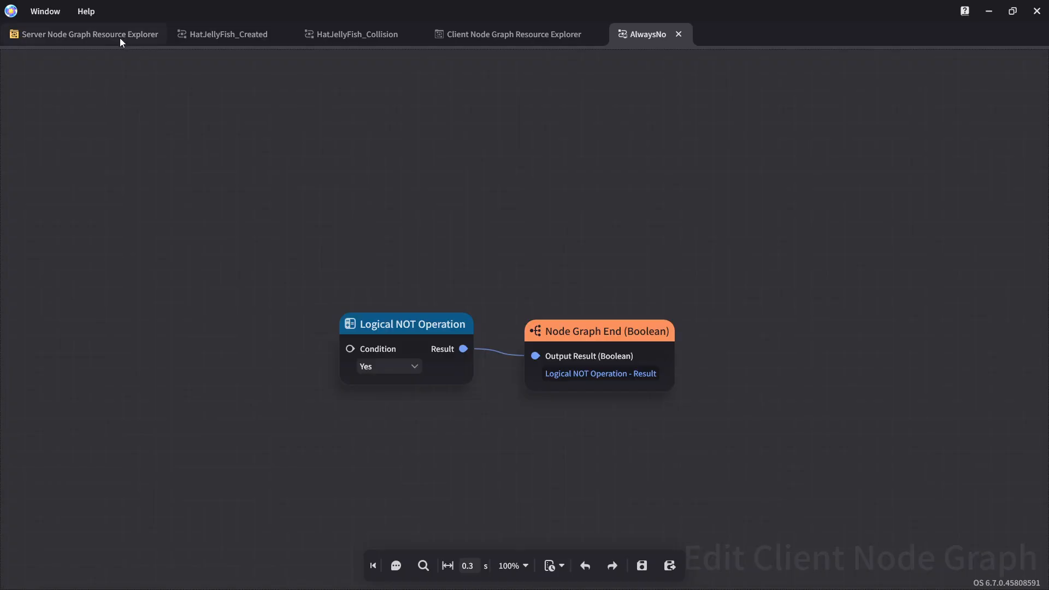
Step: In the HatJellyFish_Created graph, duplicate Create Prefab with its entity and location nodes and link the copy after Set Custom Variable
click(120, 39)
click(113, 117)
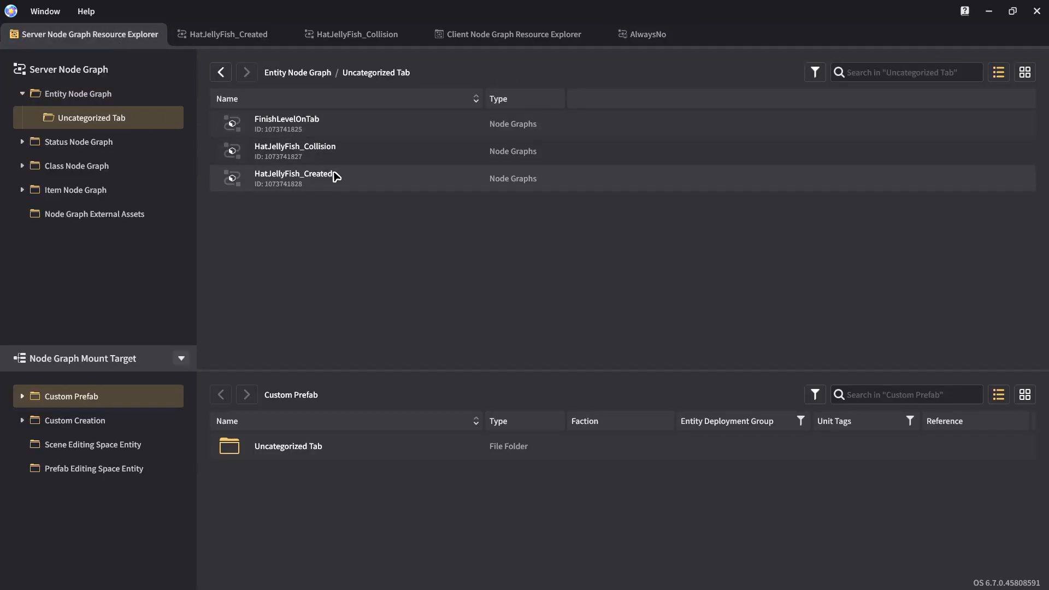
double_click(336, 182)
scroll(434, 329, down, 1)
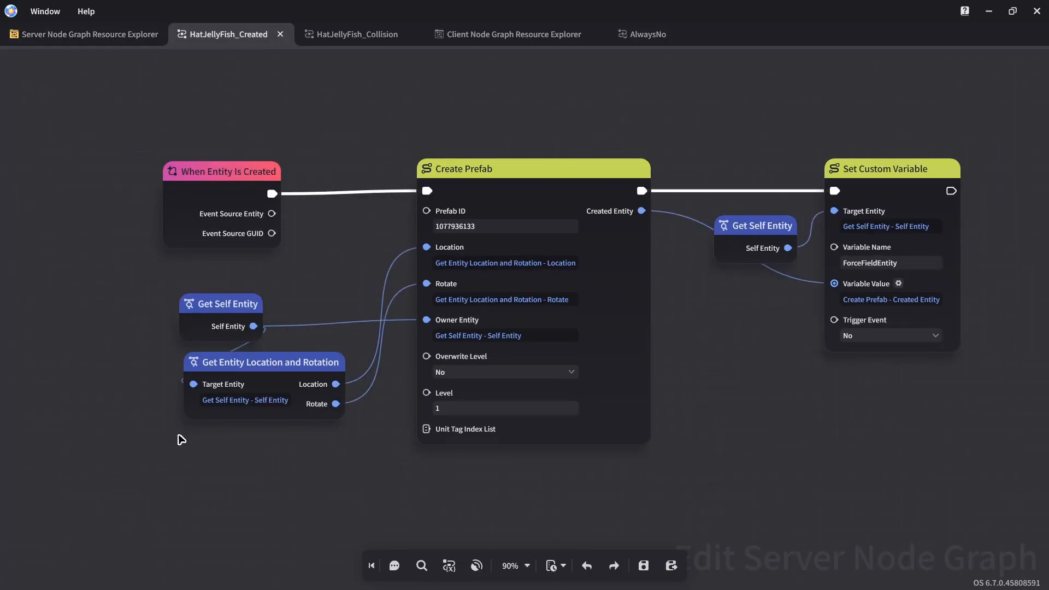
drag(197, 457, 465, 290)
middle_drag(851, 372, 297, 375)
key(ctrl+v)
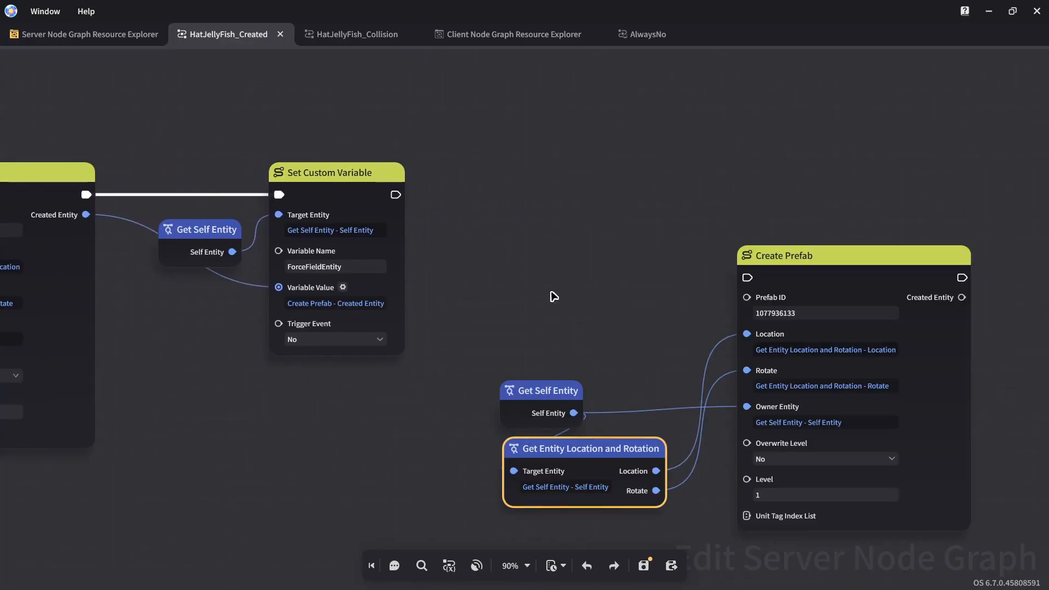
drag(806, 250, 608, 186)
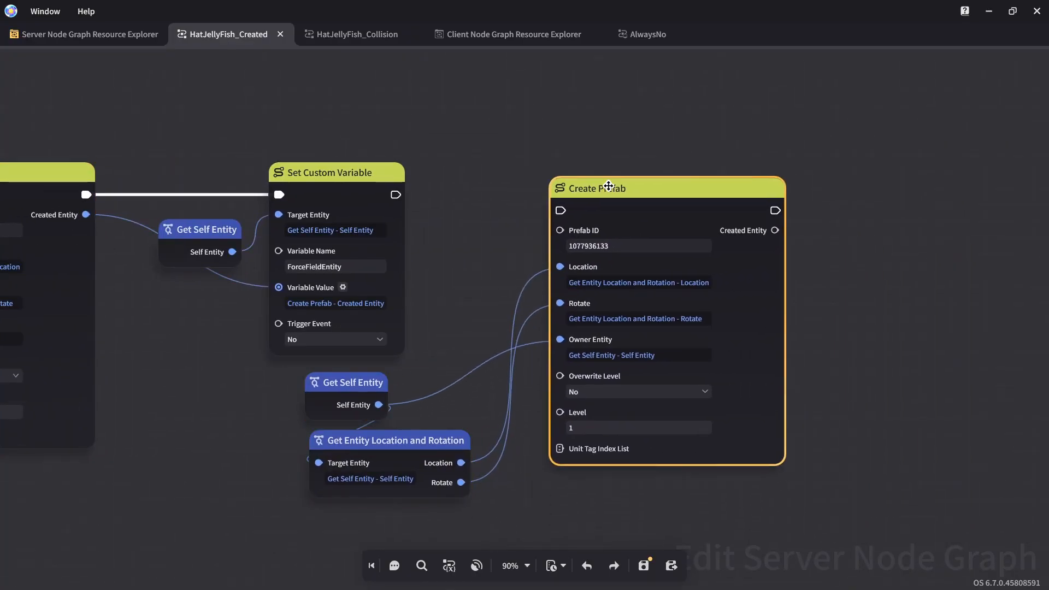
drag(395, 194, 561, 208)
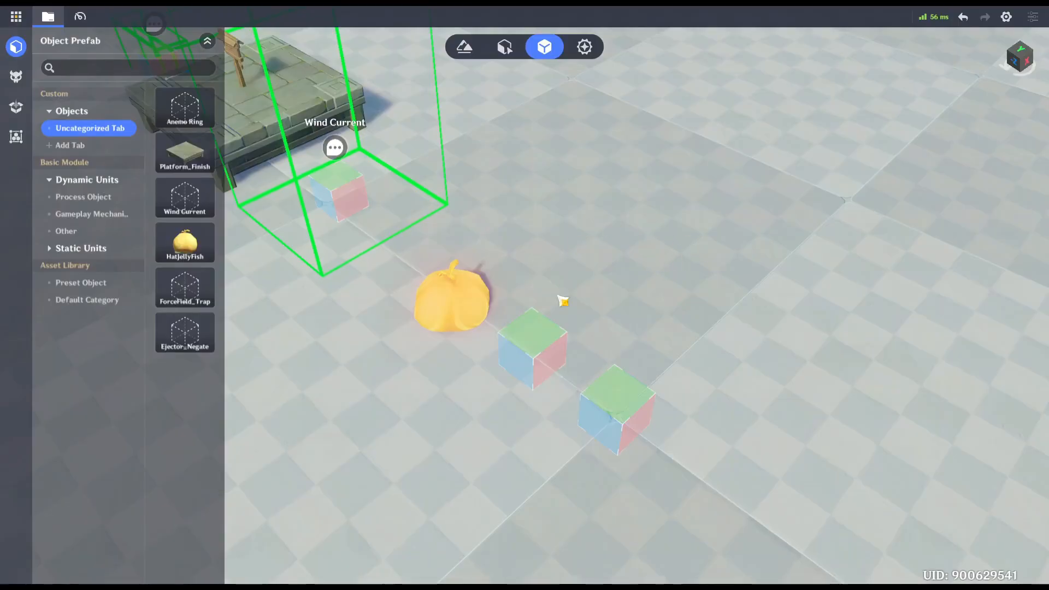
click(623, 425)
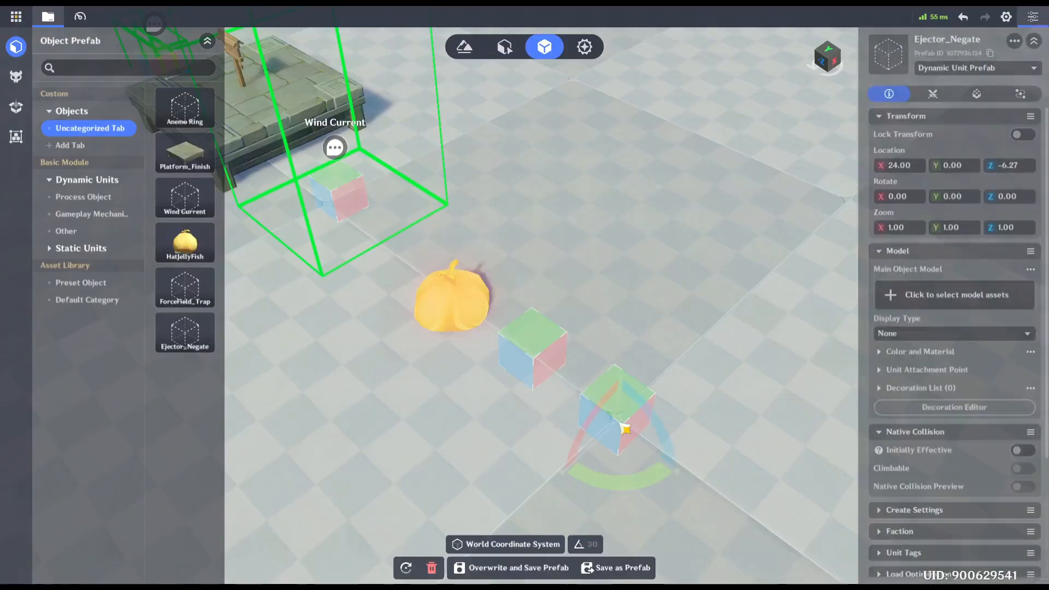
click(987, 53)
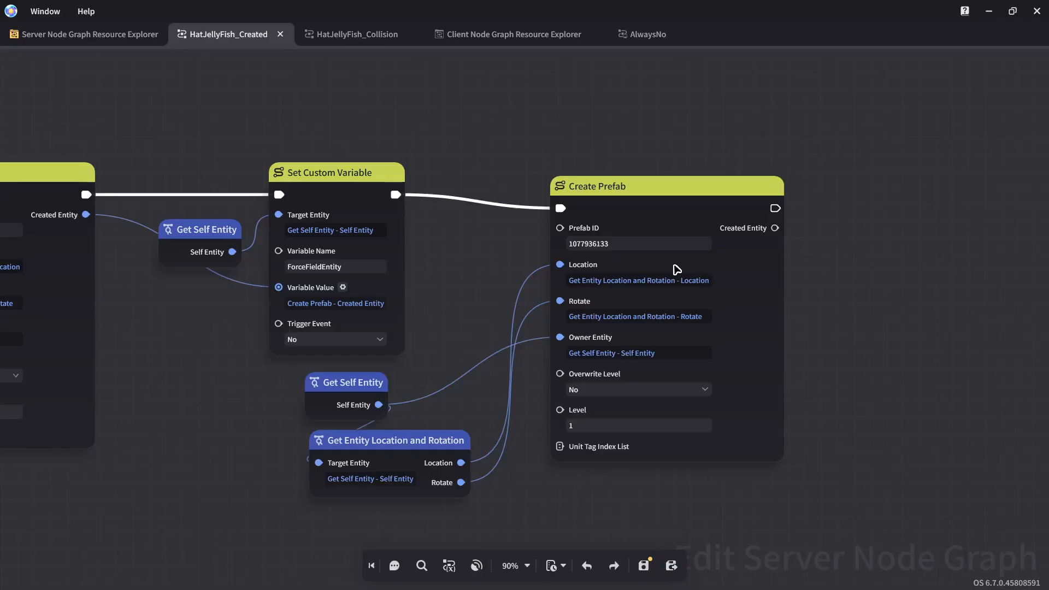
click(661, 243)
key(ctrl+v)
click(451, 254)
key(ctrl+s)
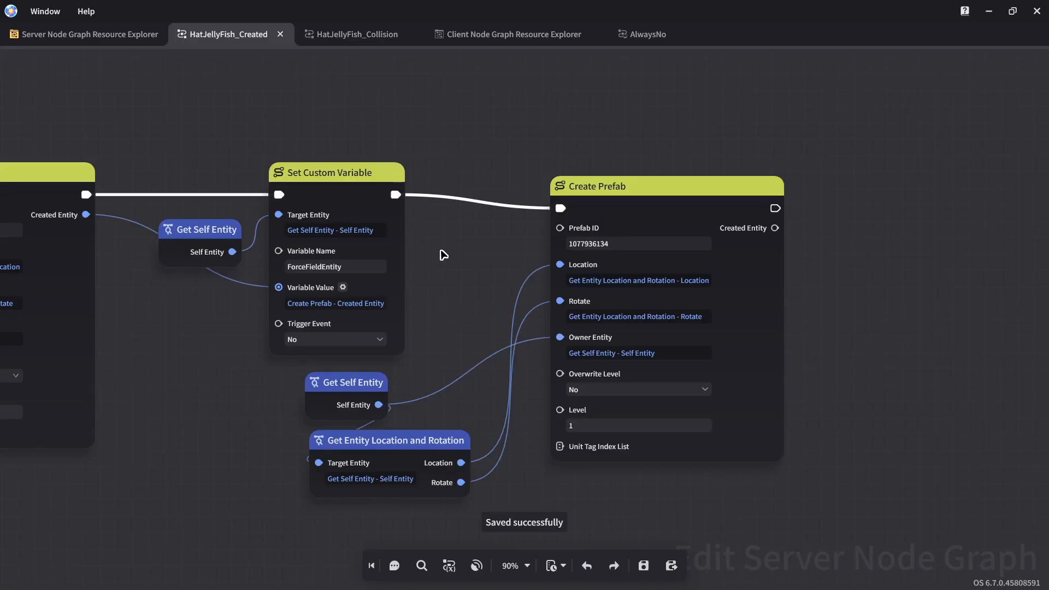
Step: In HatJellyFish_Collision, add an Add Unit Status node after Set Preset Status and link the trigger's Entering Entity to its Application Target Entity
click(104, 34)
double_click(330, 155)
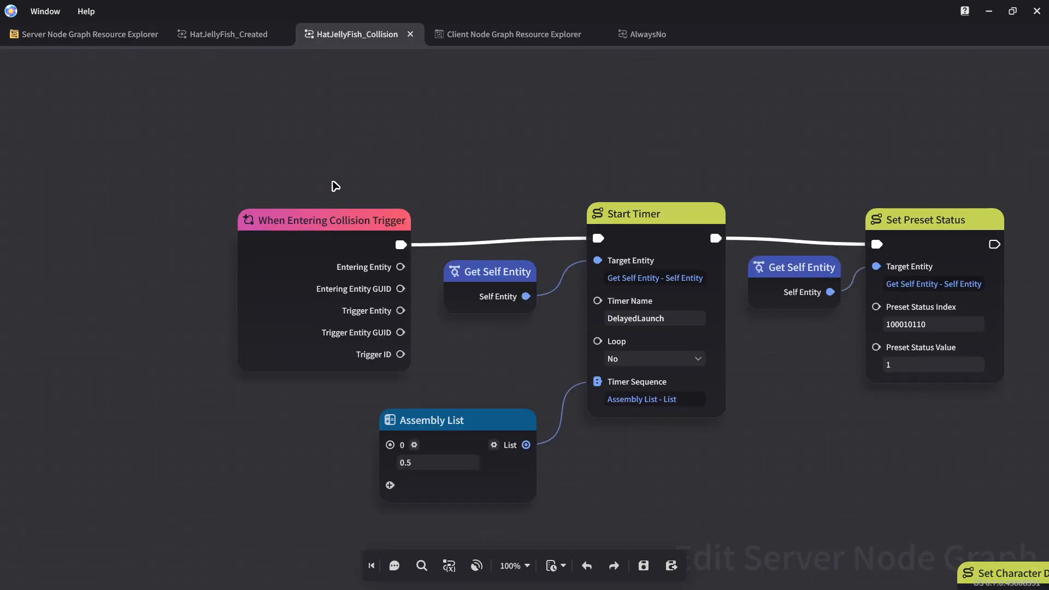
right_drag(811, 366, 431, 348)
right_click(705, 245)
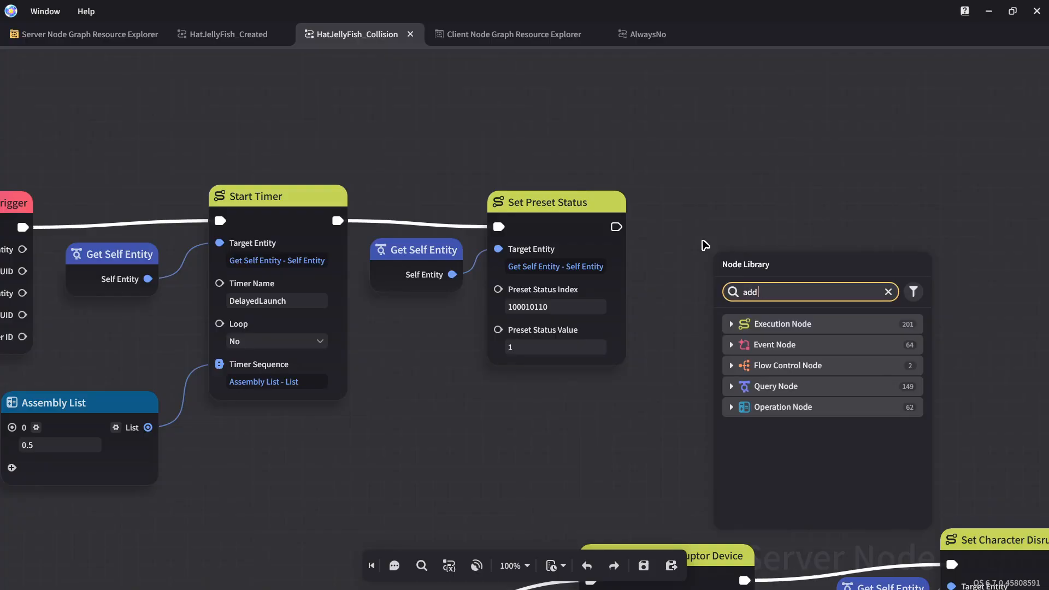
click(819, 366)
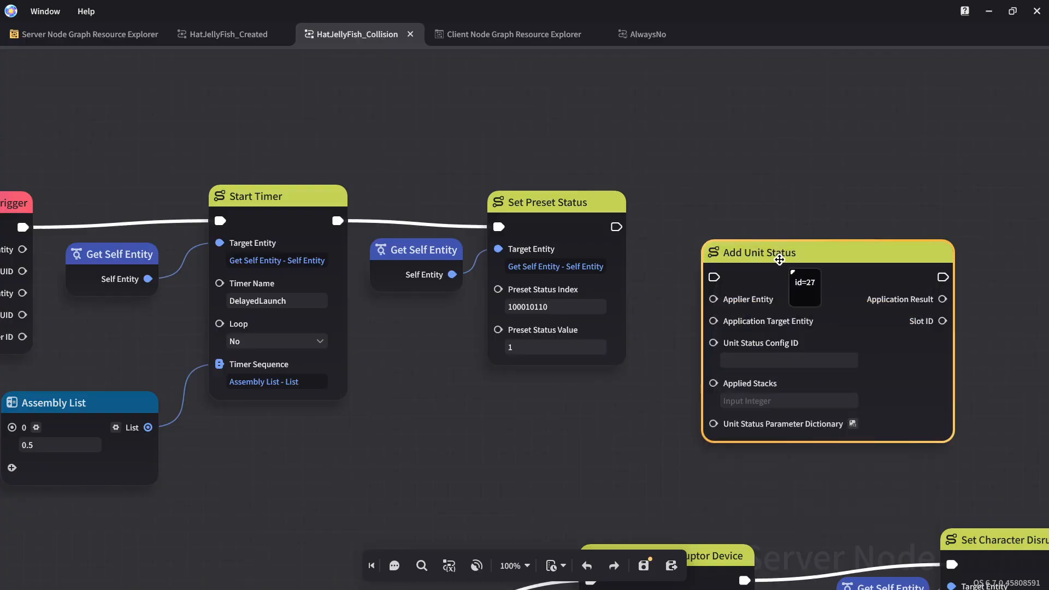
drag(740, 280, 739, 230)
drag(616, 226, 710, 226)
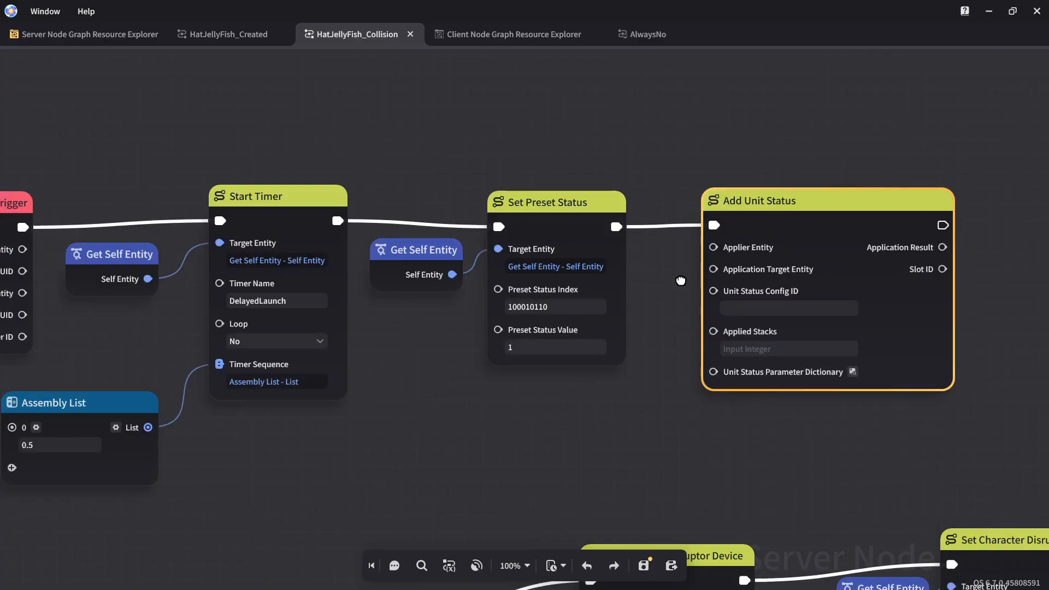
right_drag(412, 309, 535, 291)
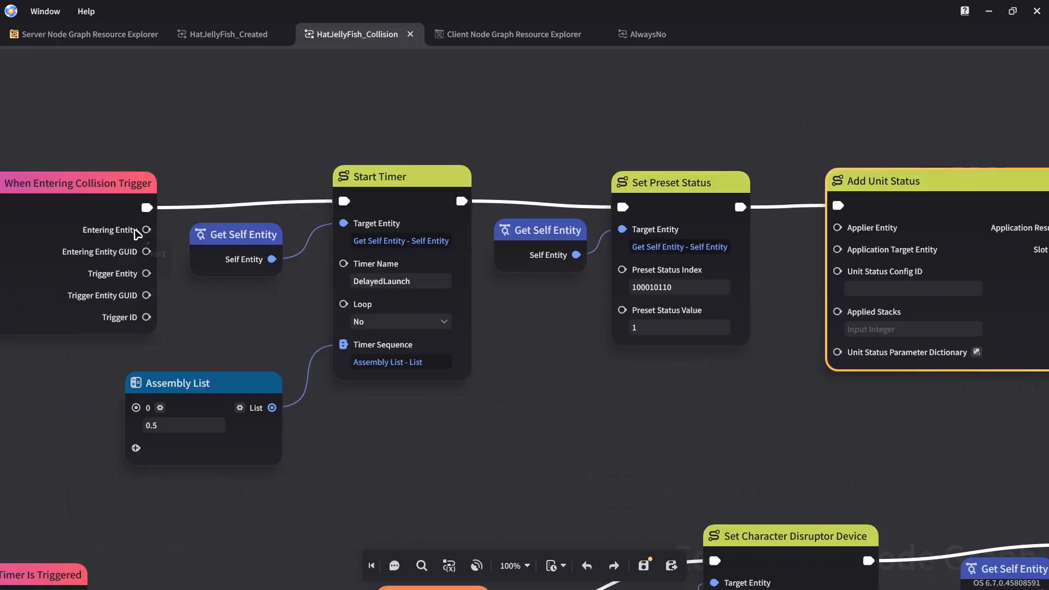
drag(147, 229, 837, 250)
click(775, 322)
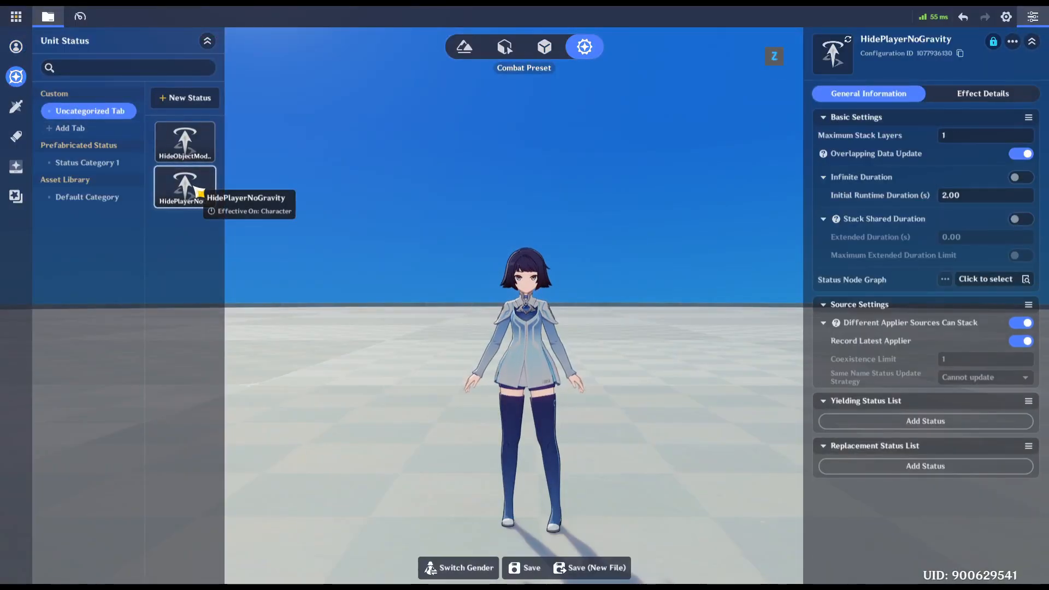
click(960, 53)
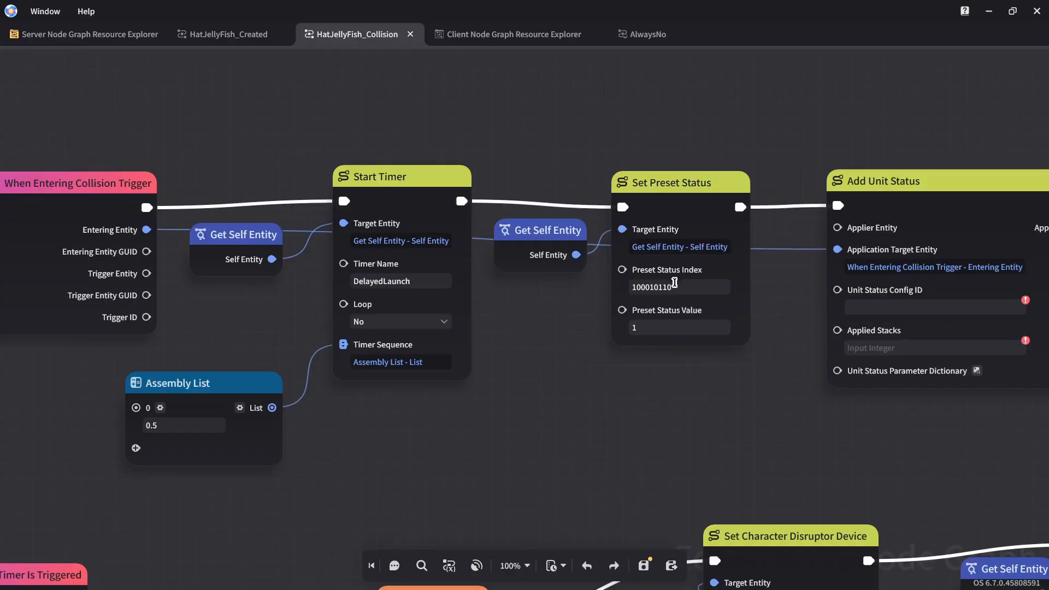
click(874, 307)
key(ctrl+v)
click(848, 345)
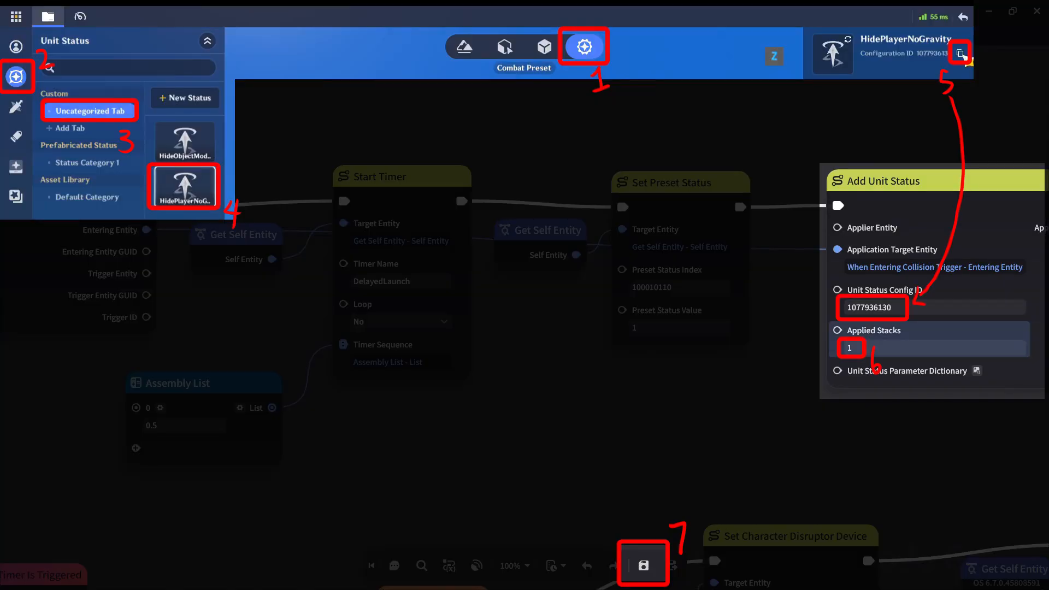
click(644, 567)
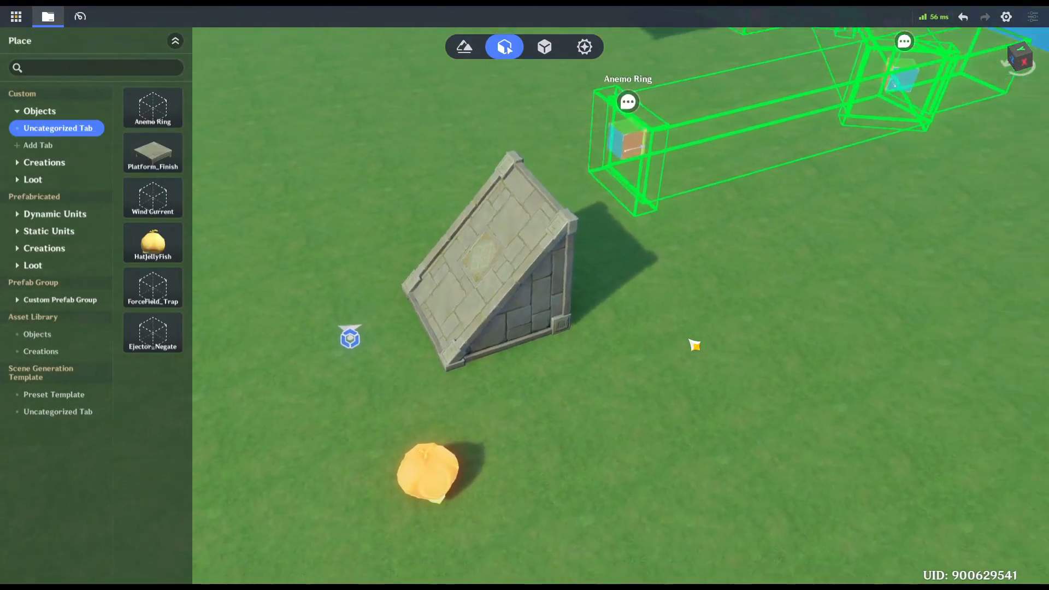
key(s)
right_drag(695, 346, 649, 271)
key(w)
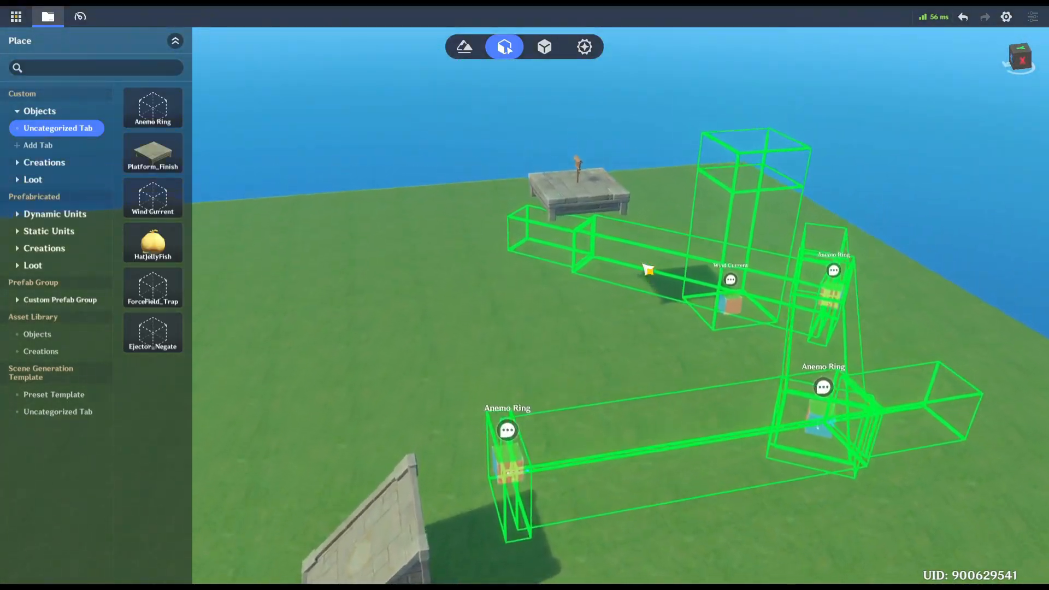
Step: Raise the Platform_Finish object above the terrain and shift it horizontally away from the Anemo Ring course
click(583, 174)
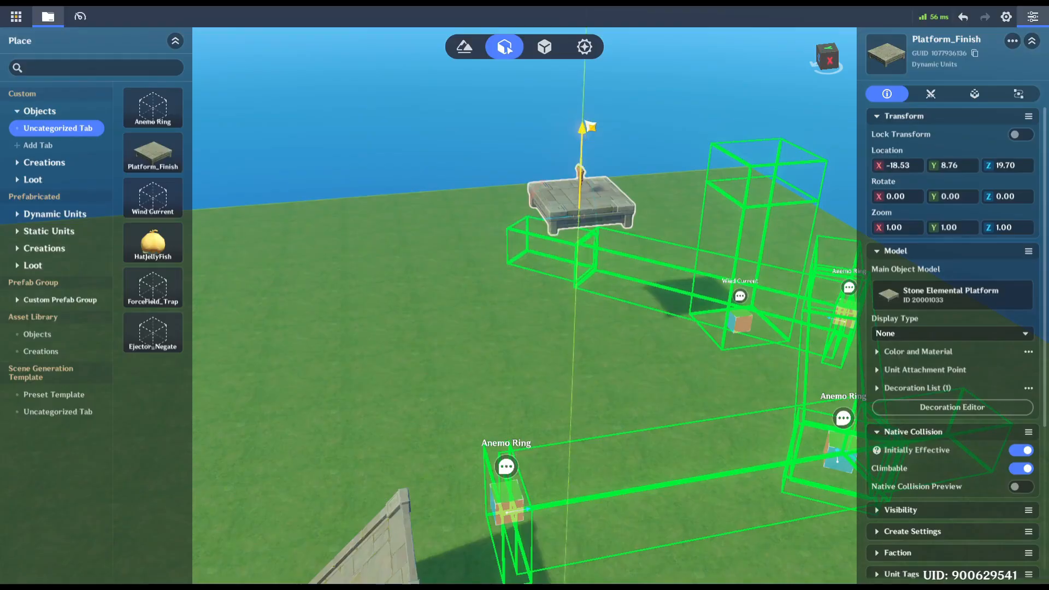
key(e)
drag(585, 122, 521, 103)
right_drag(521, 102, 534, 136)
drag(458, 215, 284, 255)
Step: Place a HatJellyFish in the scene near the far end of the Anemo Ring course and raise it above the ground
drag(153, 242, 543, 441)
right_drag(659, 363, 578, 328)
drag(579, 328, 601, 284)
right_drag(601, 284, 674, 277)
drag(480, 298, 470, 246)
right_drag(674, 277, 611, 136)
Step: Reposition Platform_Finish to about X -24.22, Y 19.19, Z 8.88, high beyond the HatJellyFish, and save the stage
drag(361, 153, 367, 167)
right_drag(367, 166, 419, 199)
click(419, 199)
drag(394, 175, 390, 235)
mouse_move(562, 289)
right_down()
mouse_move(597, 295)
mouse_move(554, 295)
right_up()
key(ctrl+s)
Step: Start a single-player test play as Player 1 with the existing test play options
click(19, 20)
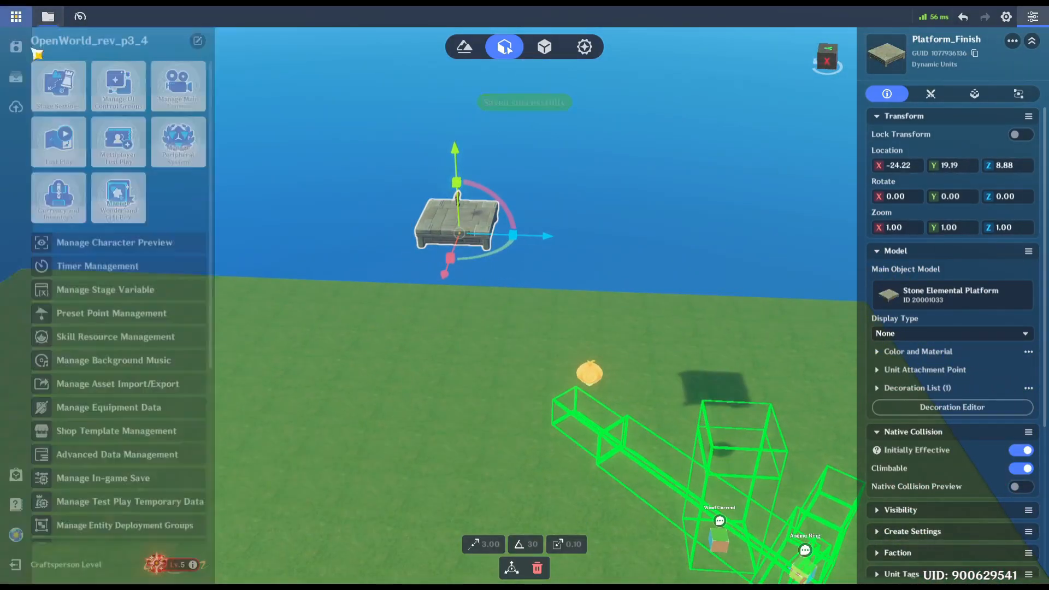
click(19, 536)
click(566, 343)
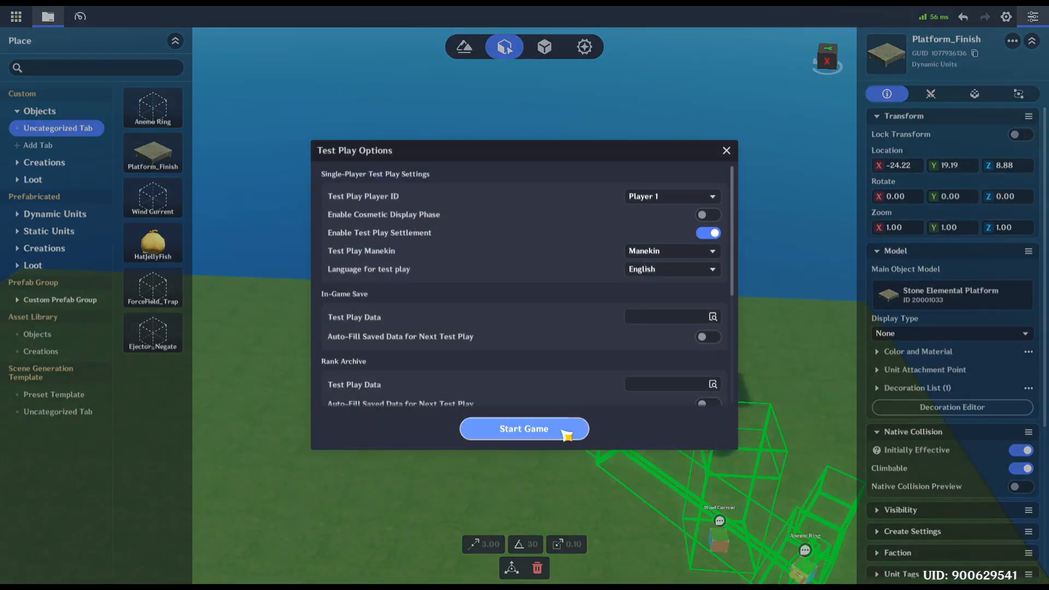
click(566, 433)
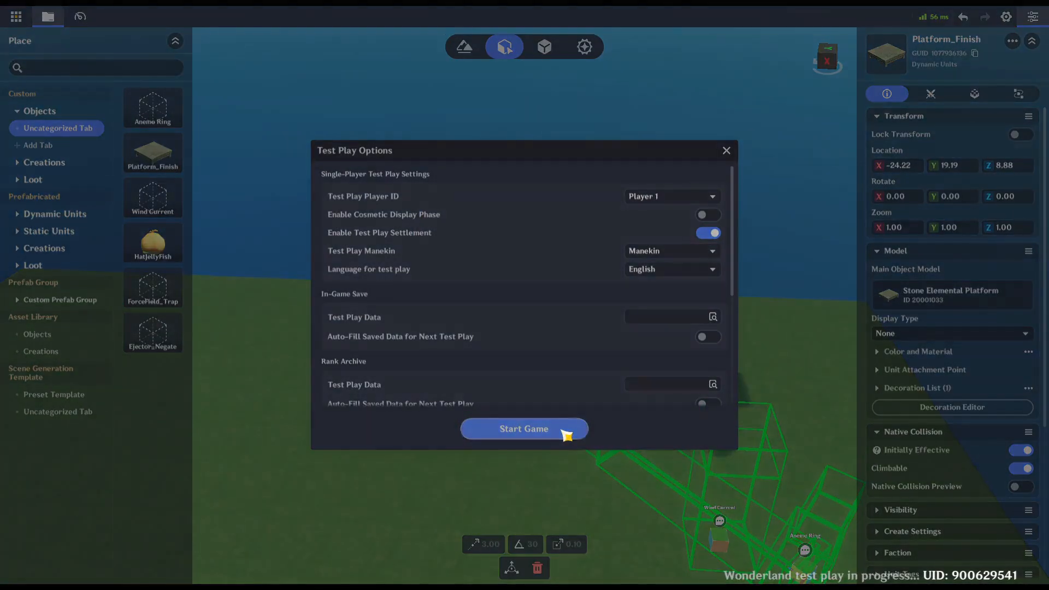
Step: Play-test the course by gliding through the rings, wind current and HatJellyFish to the finish platform, and interact with the finish object
key(w)
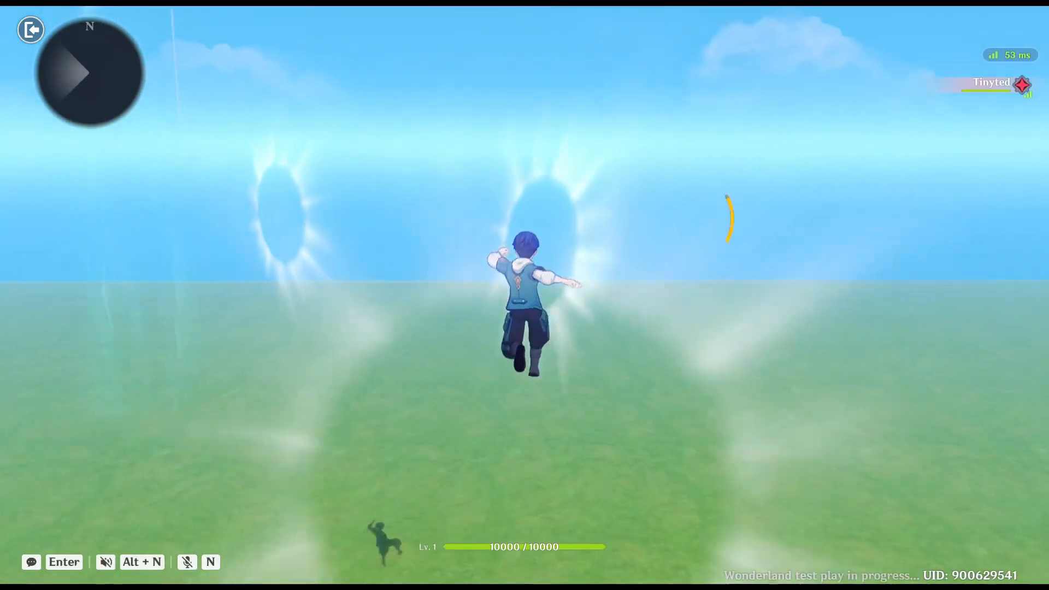
key(space)
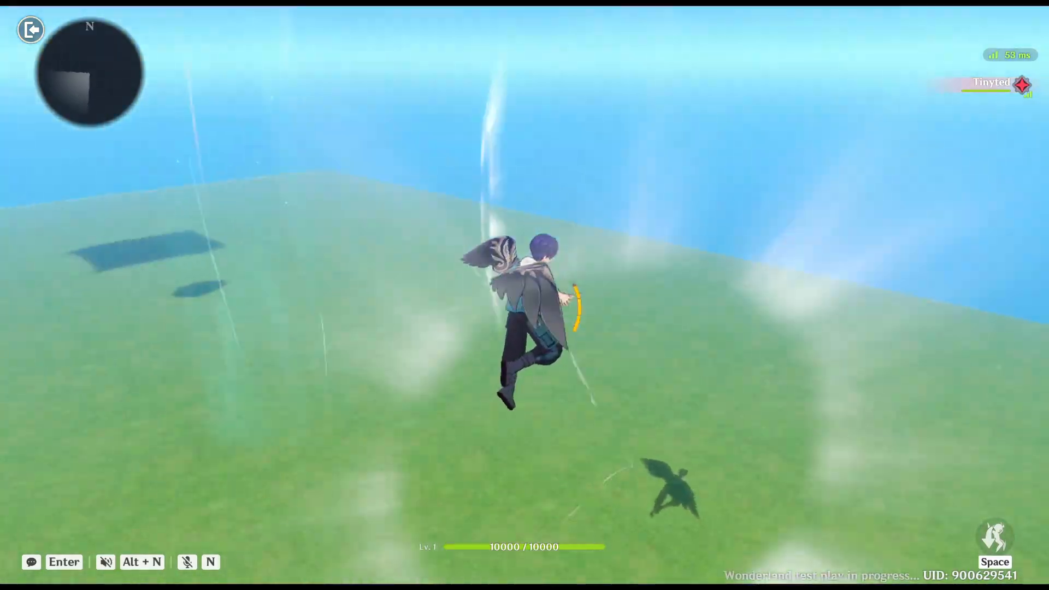
key(w)
key(w)
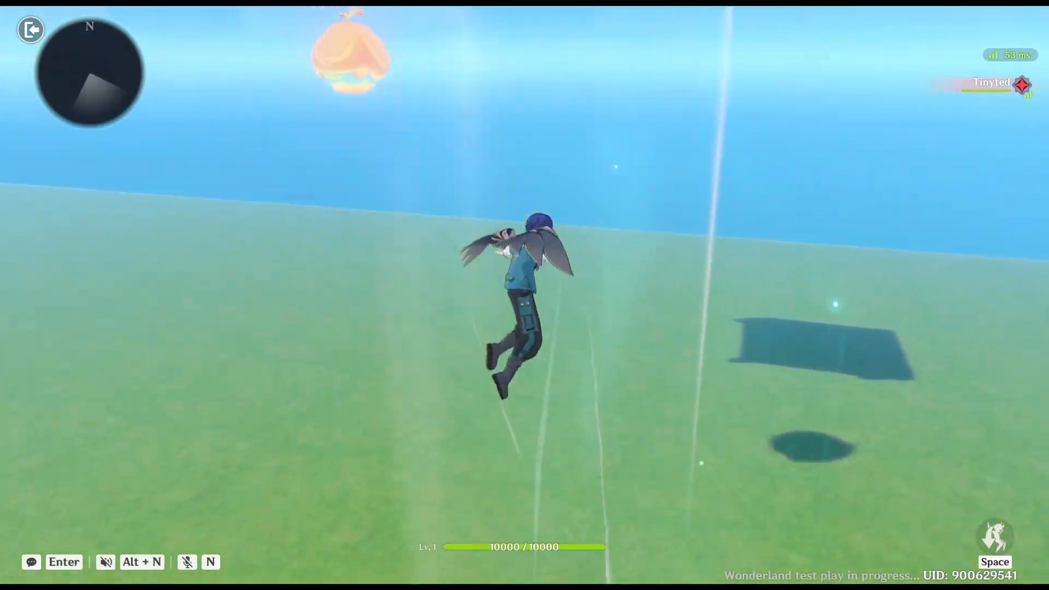
key(w)
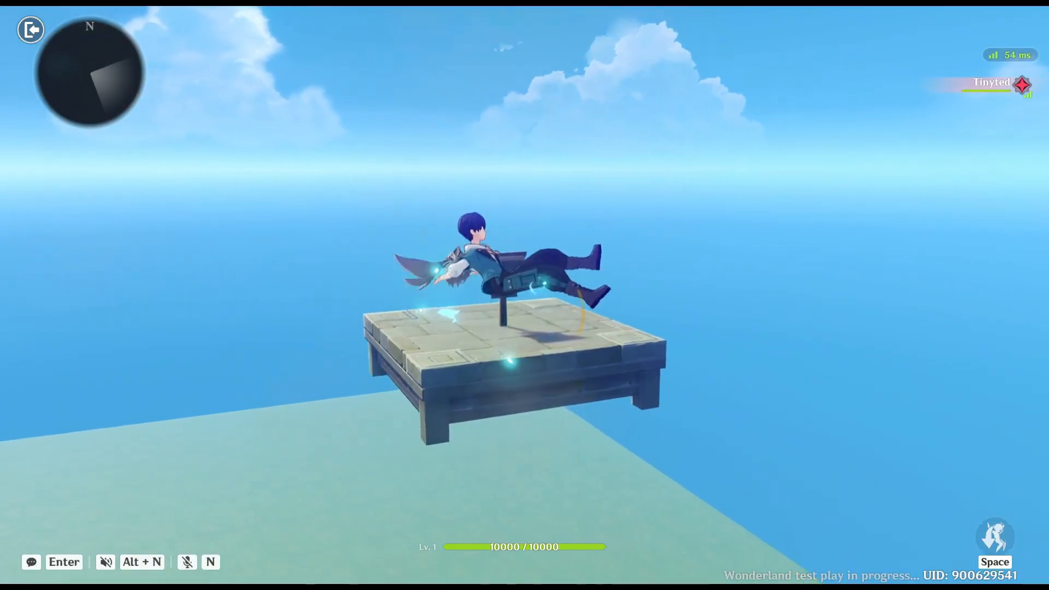
key(w)
key(f)
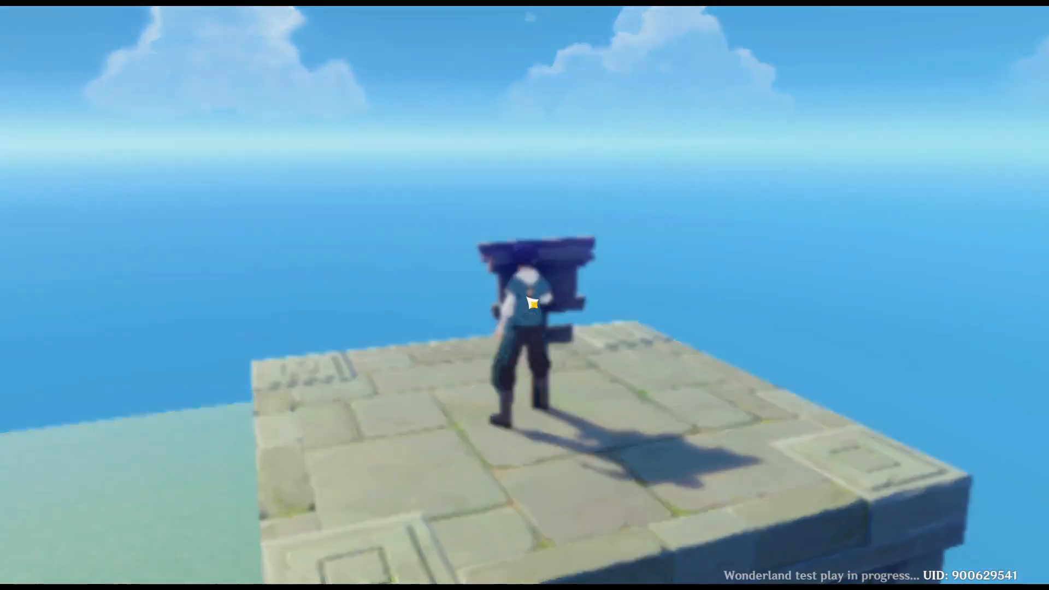